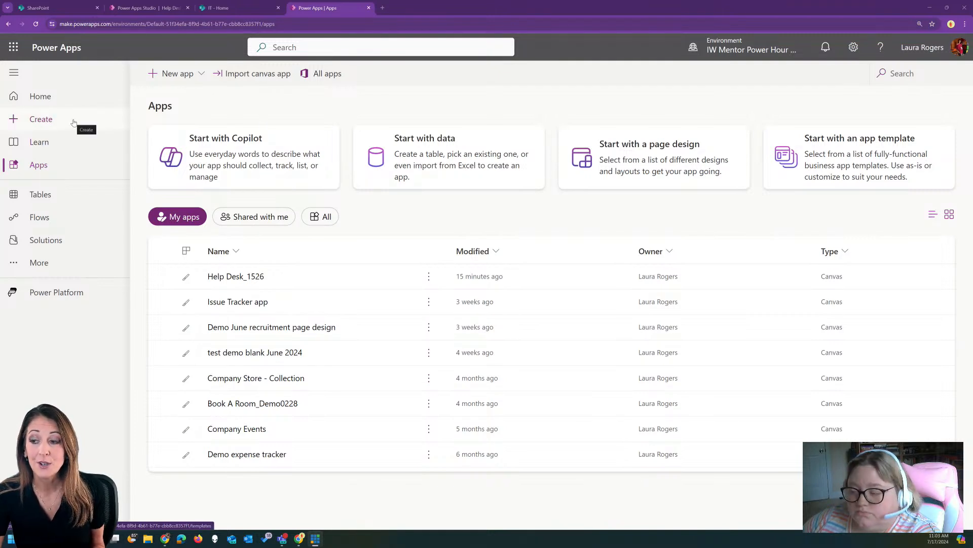
Switch to the browser tab running the Help Desk_1526 app preview
left_click(147, 7)
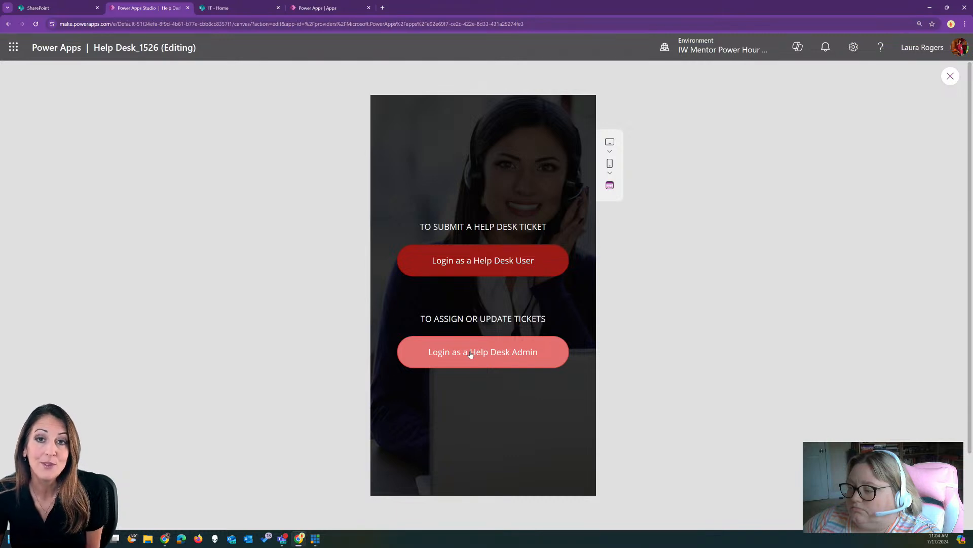
Sign in as a Help Desk User, peek at the new-ticket form, then re-login as Help Desk Admin
left_click(484, 262)
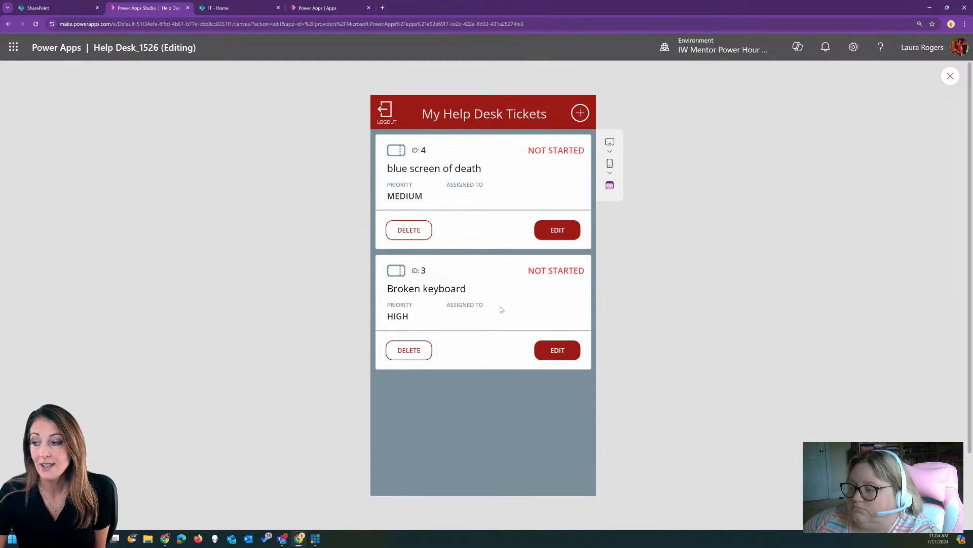
left_click(580, 113)
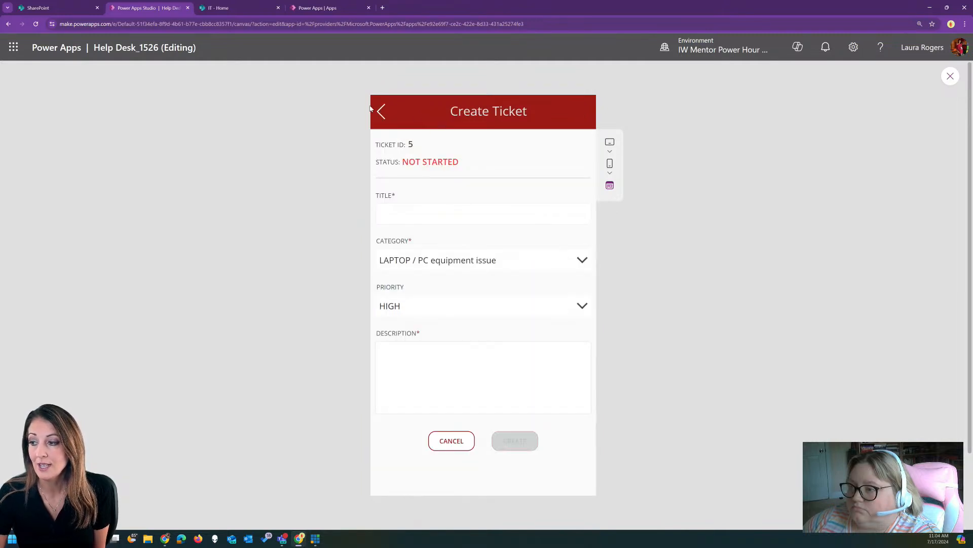
left_click(383, 112)
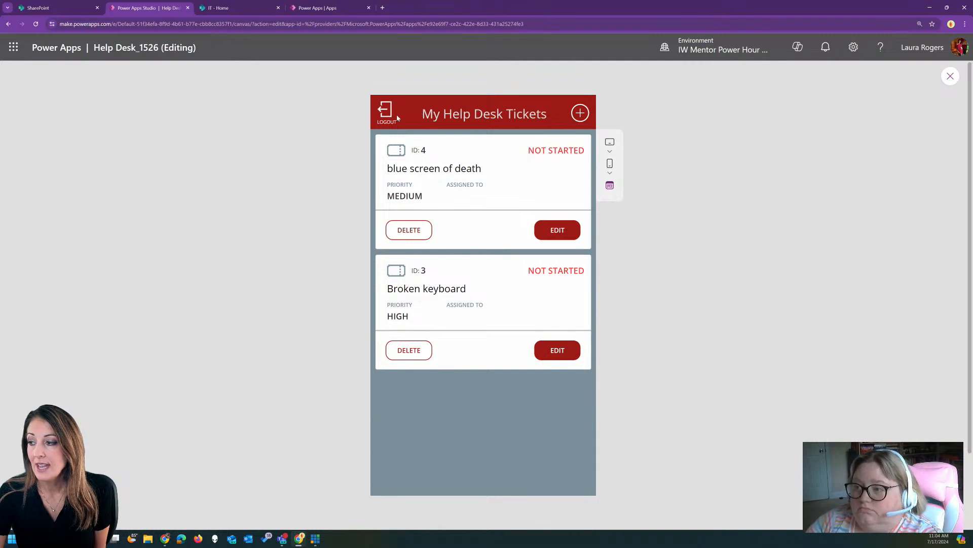
left_click(380, 109)
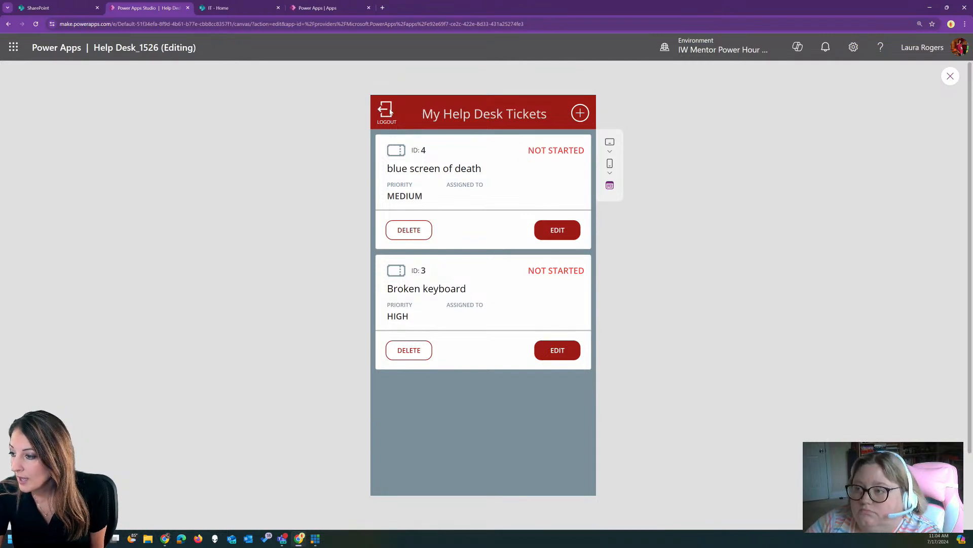
left_click(498, 359)
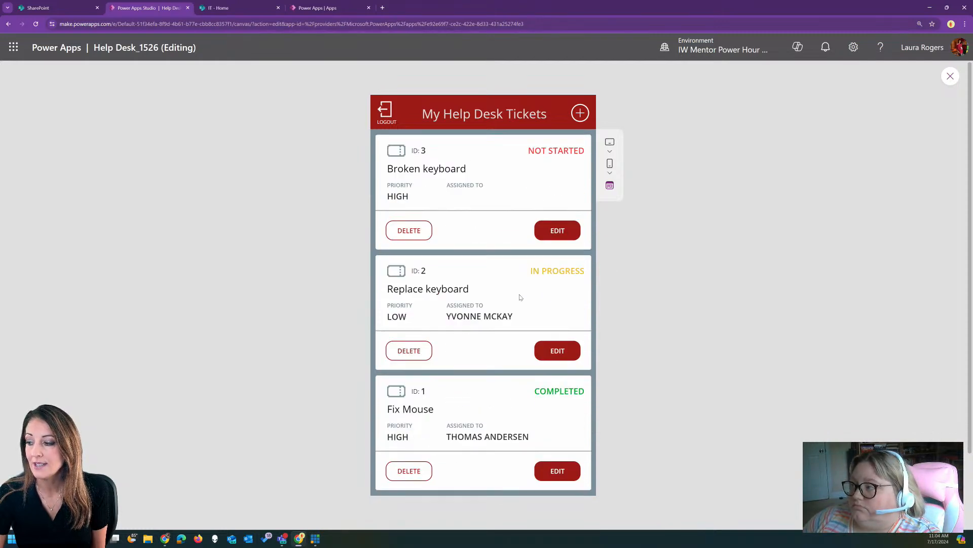
left_click(552, 231)
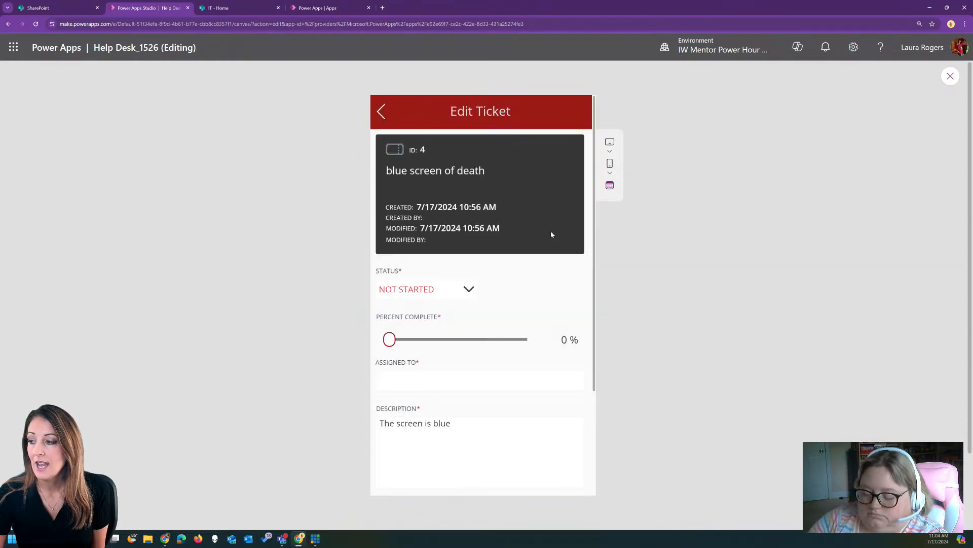
left_click(397, 344)
left_click_drag(396, 344, 455, 344)
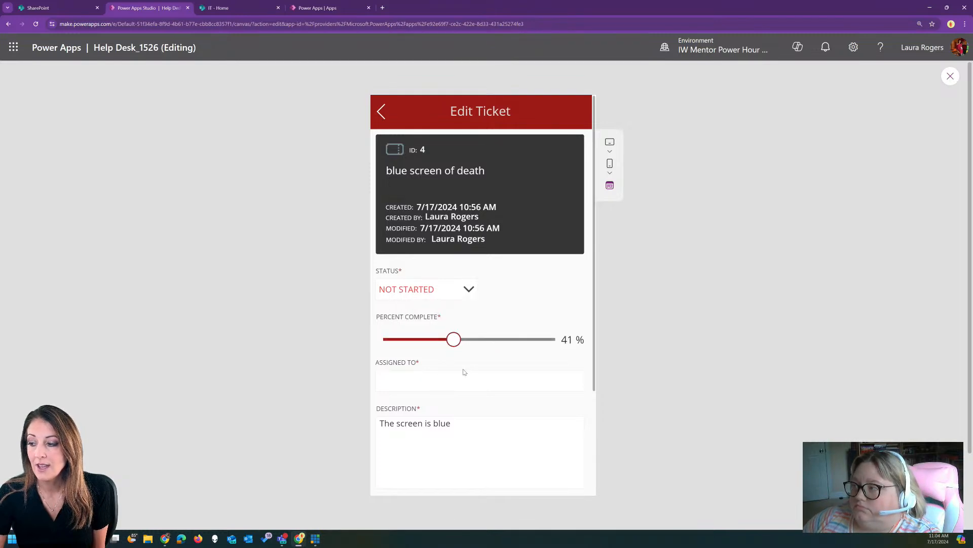
scroll(431, 354, "down", 1)
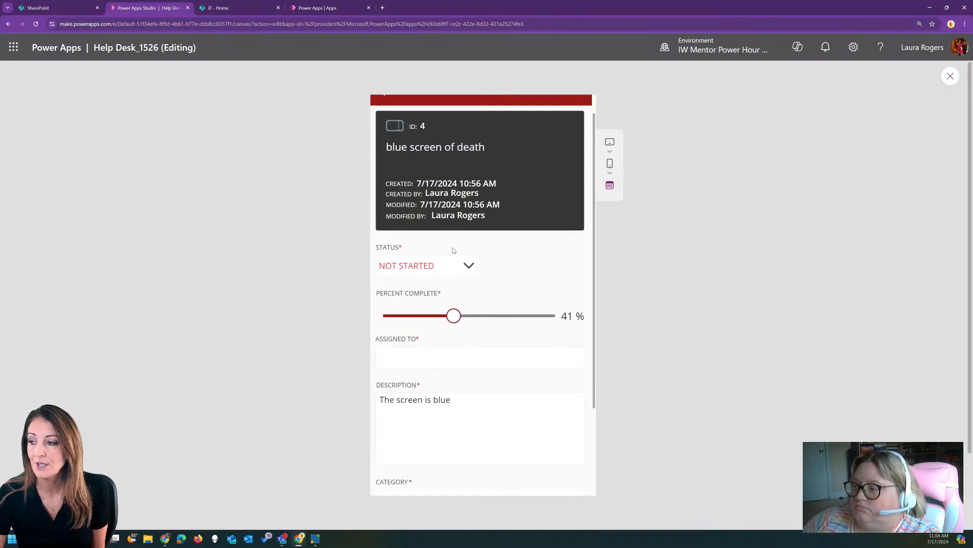
scroll(459, 165, "down", 3)
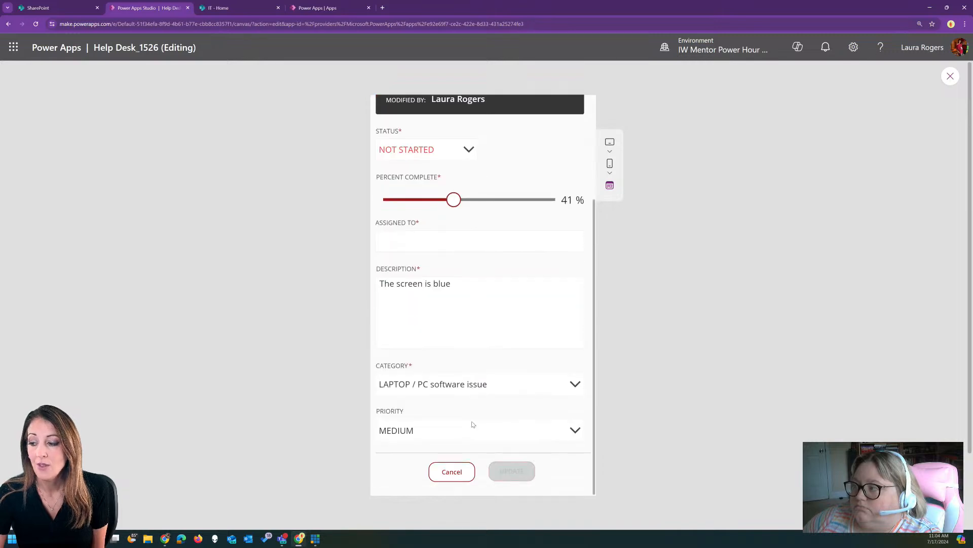
left_click(452, 472)
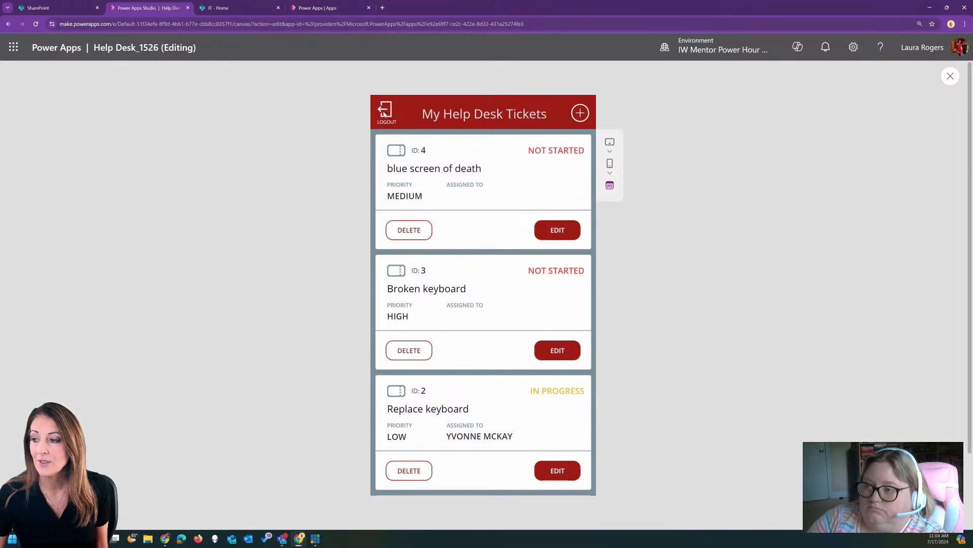
Scroll through the ticket gallery, then close the app preview
scroll(471, 247, "down", 2)
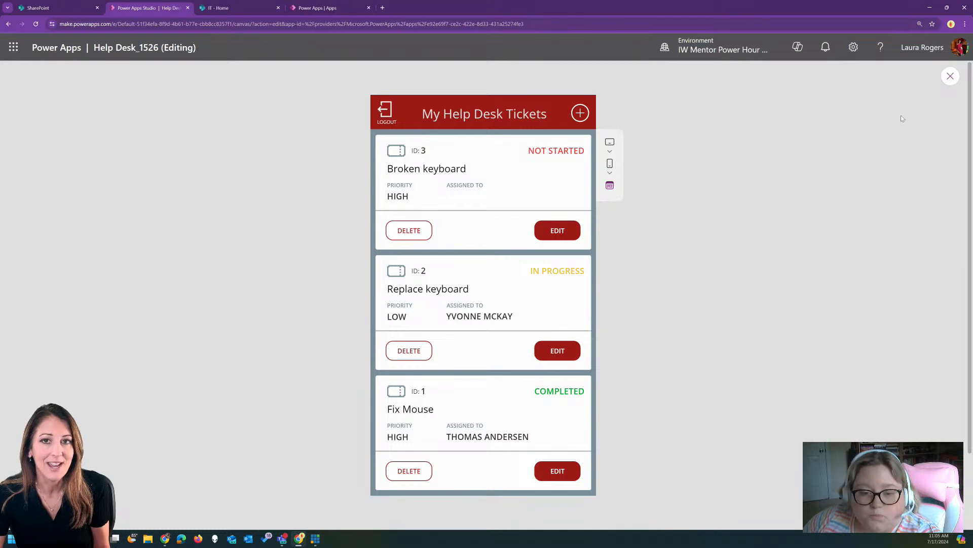
left_click(948, 80)
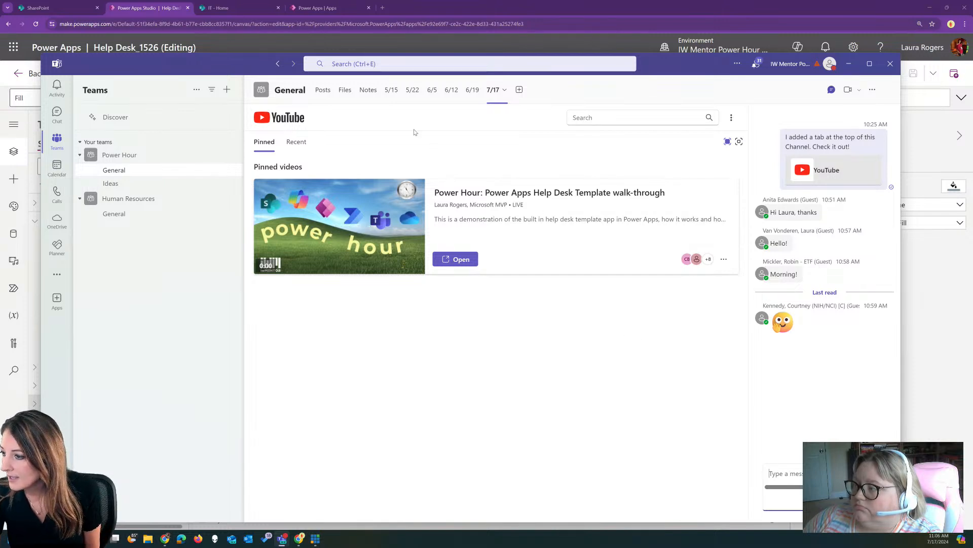
View the channel's Notes and 7/17 tabs, then drag Teams aside to reveal Power Apps Studio
left_click(366, 92)
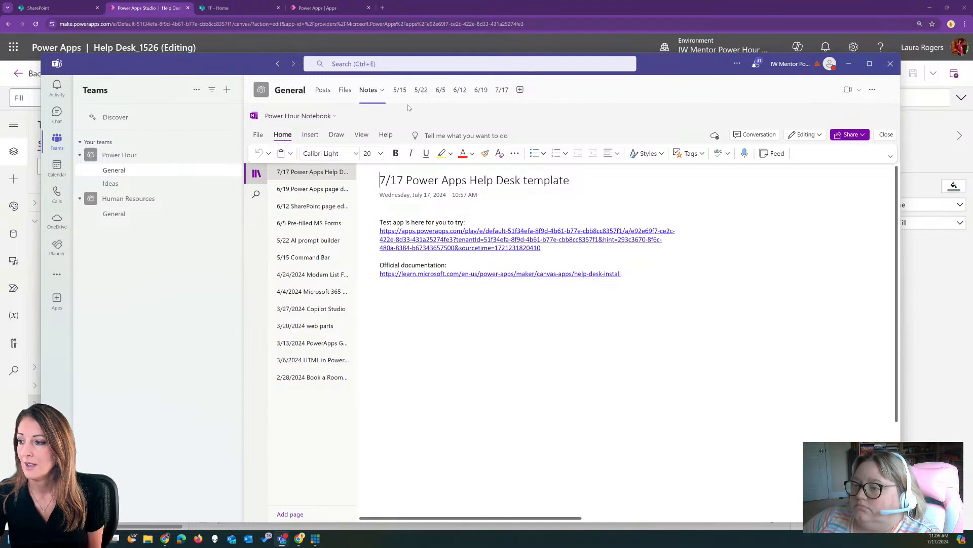
left_click(501, 92)
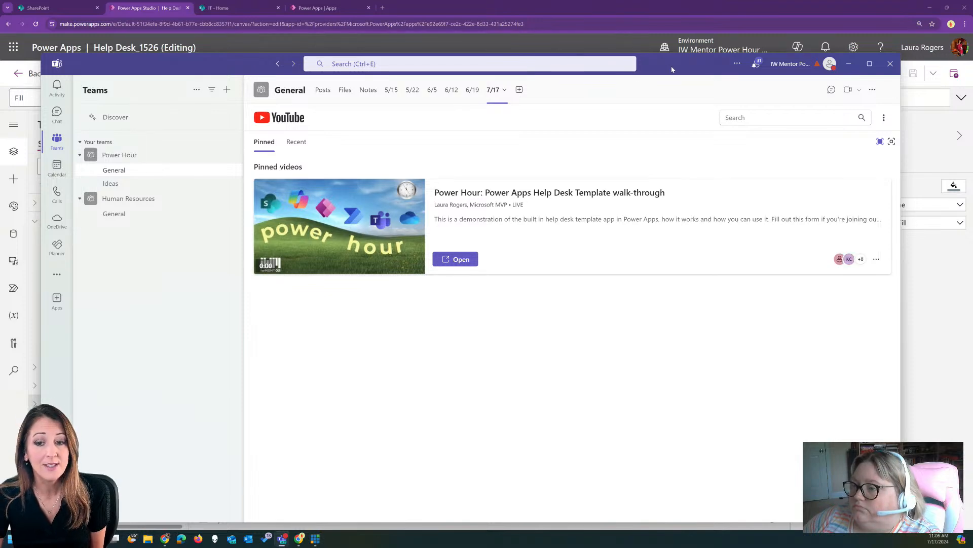
left_click_drag(671, 67, 0, 45)
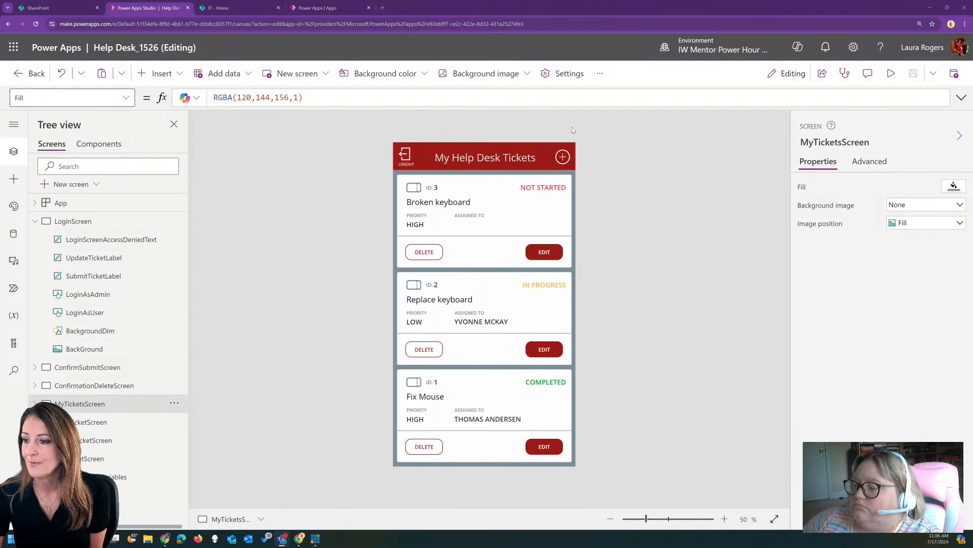
Go from the Power Apps apps list to Home and the Create page
left_click(304, 4)
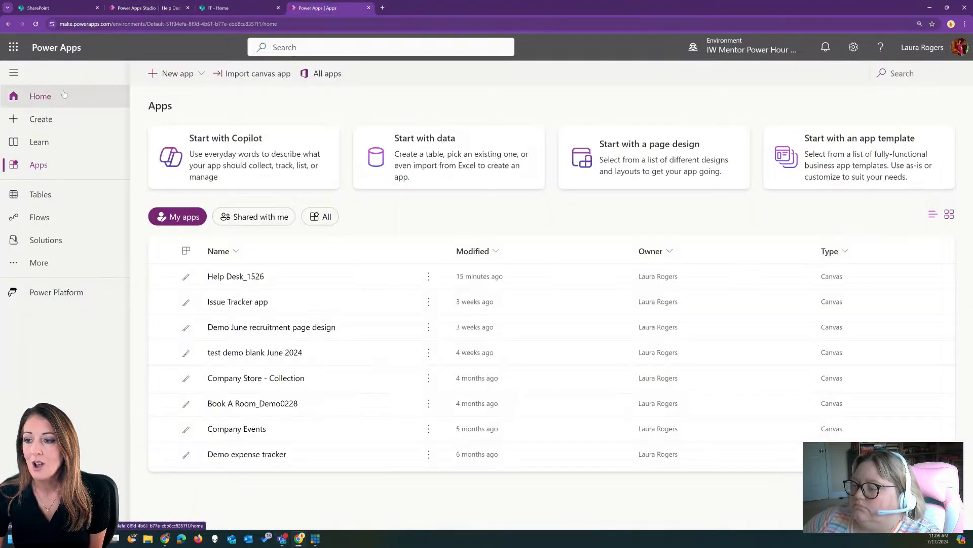
left_click(64, 96)
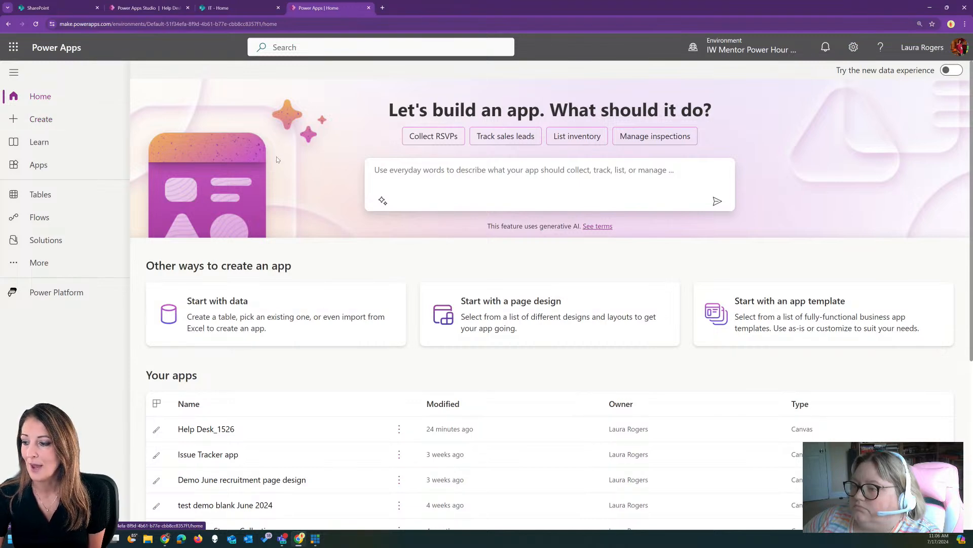
left_click(46, 120)
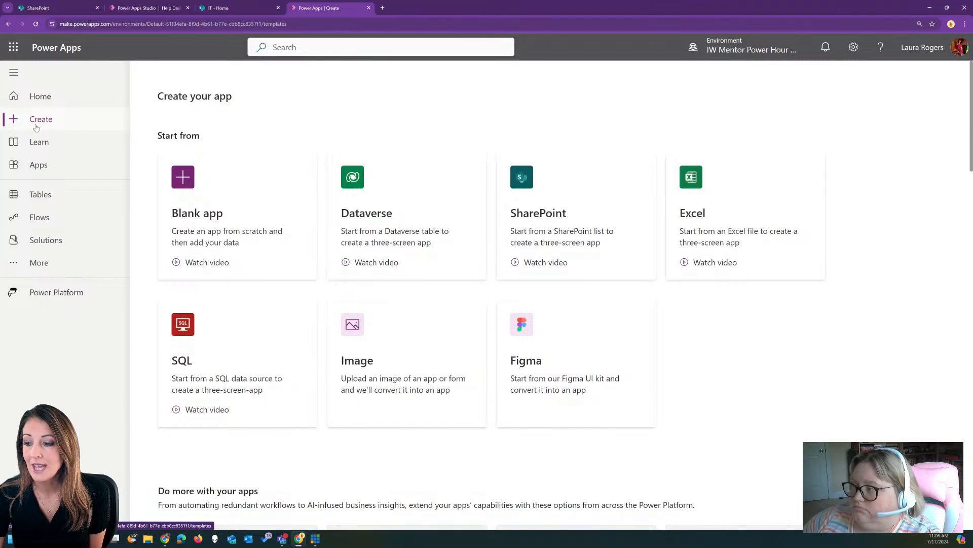
Find the Help Desk template and create a new app from it as Help Desk_1607
scroll(688, 353, "down", 9)
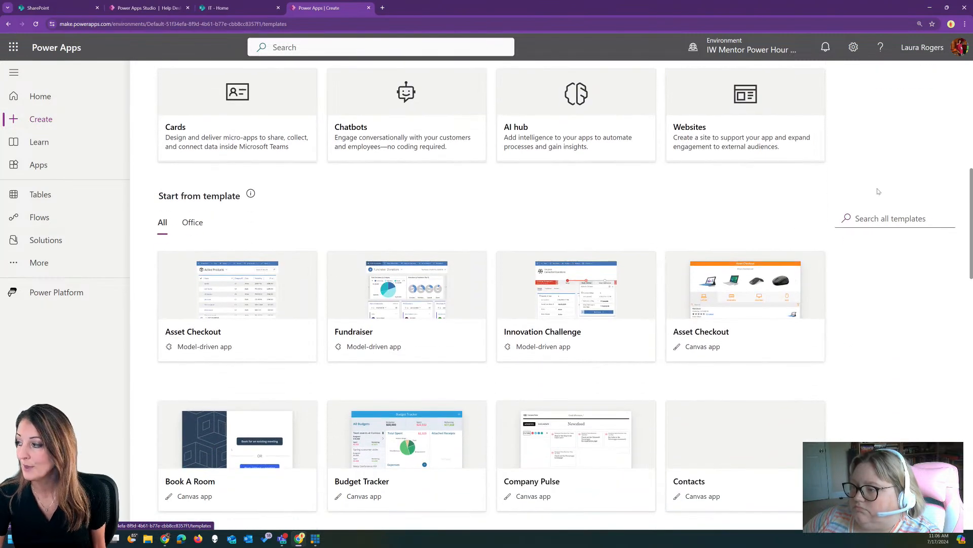
scroll(904, 284, "down", 2)
scroll(894, 273, "down", 2)
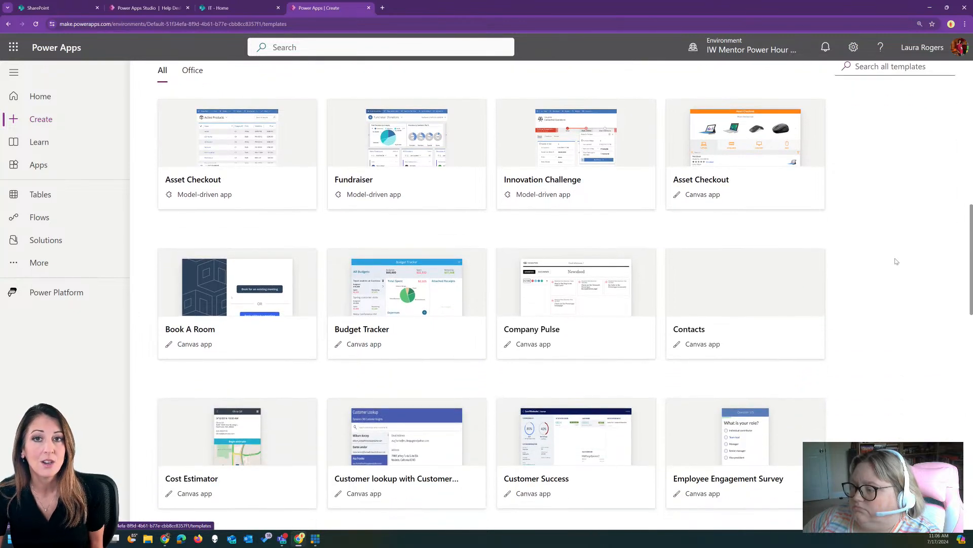
scroll(896, 261, "down", 2)
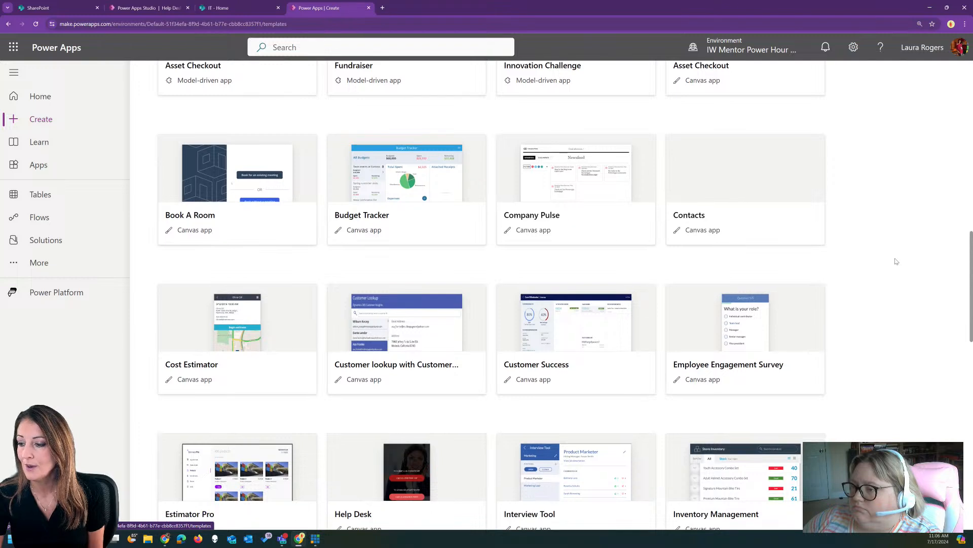
scroll(896, 261, "down", 2)
scroll(896, 259, "down", 2)
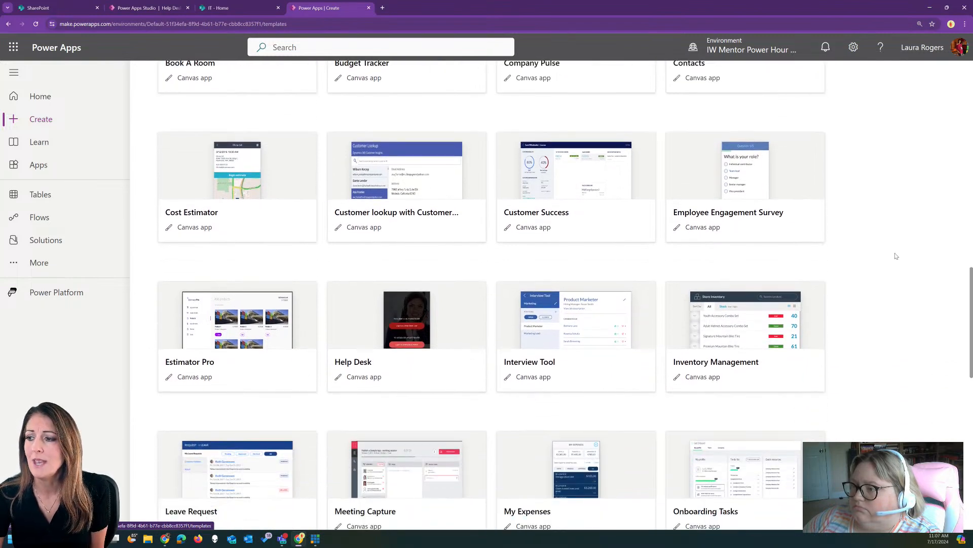
scroll(882, 198, "down", 2)
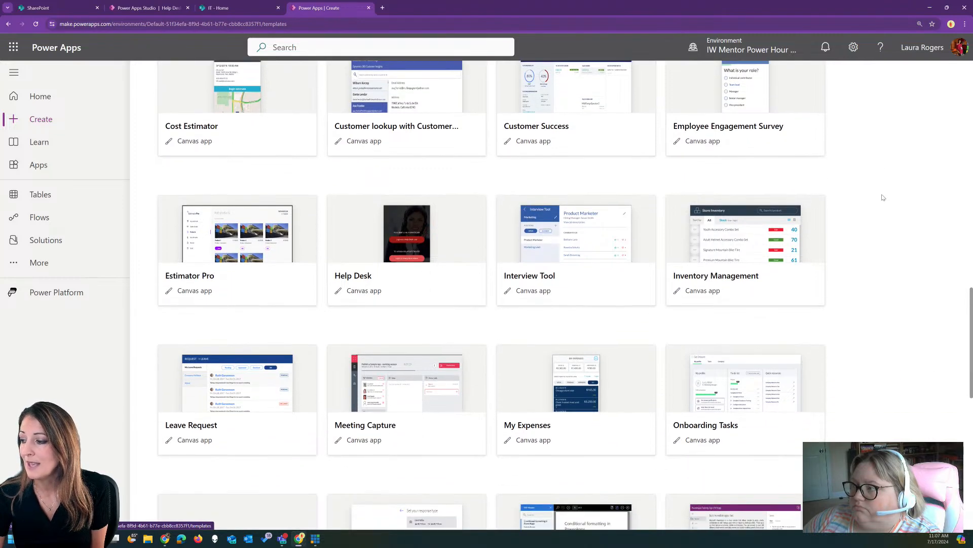
scroll(883, 197, "down", 2)
scroll(845, 302, "down", 3)
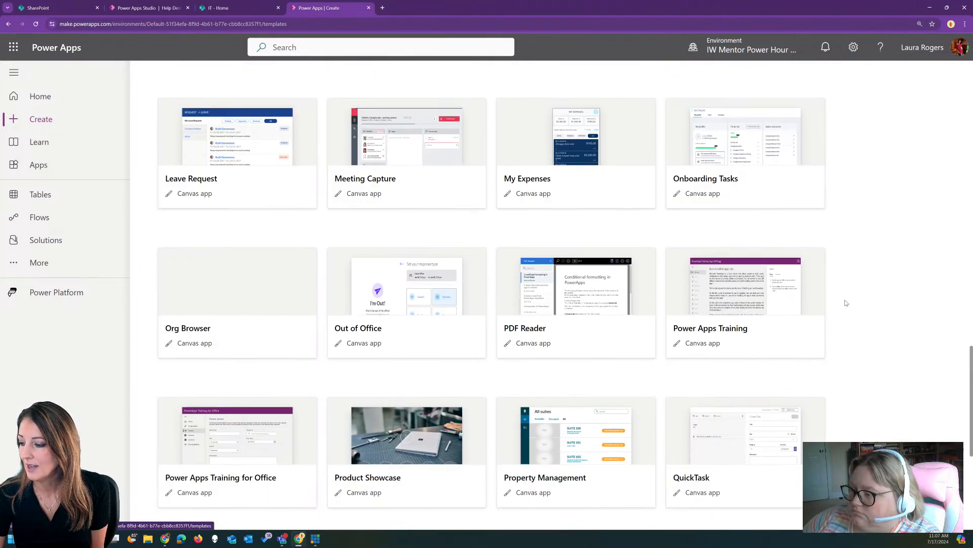
scroll(846, 303, "down", 5)
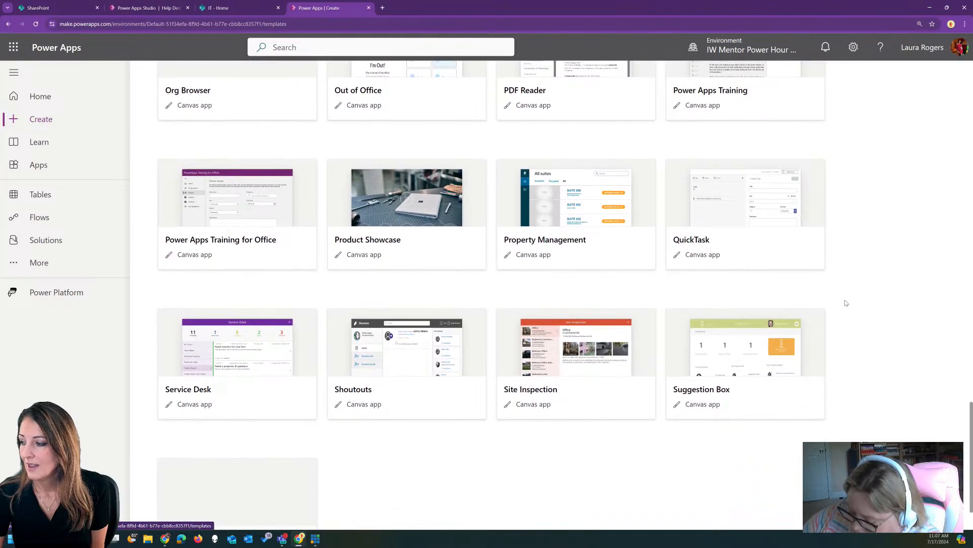
scroll(637, 340, "up", 6)
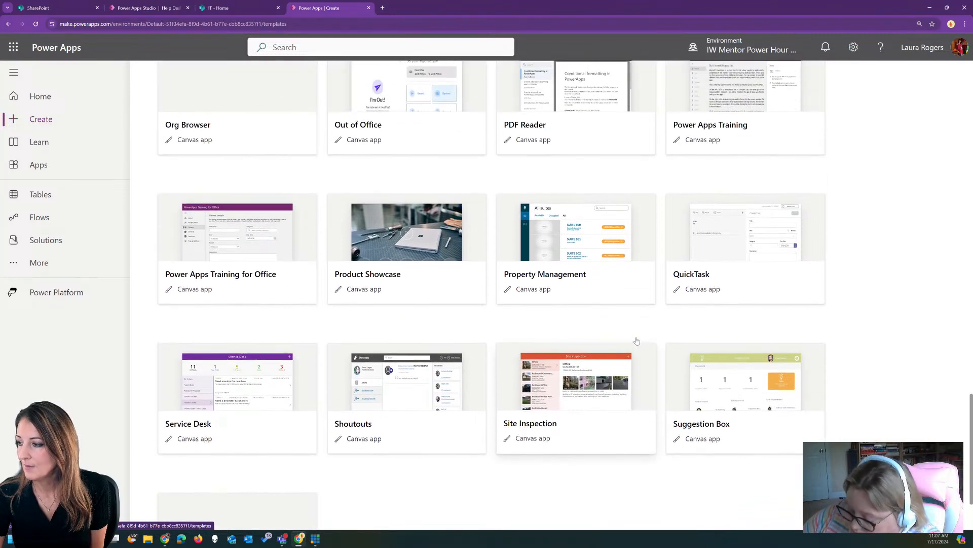
scroll(637, 340, "up", 3)
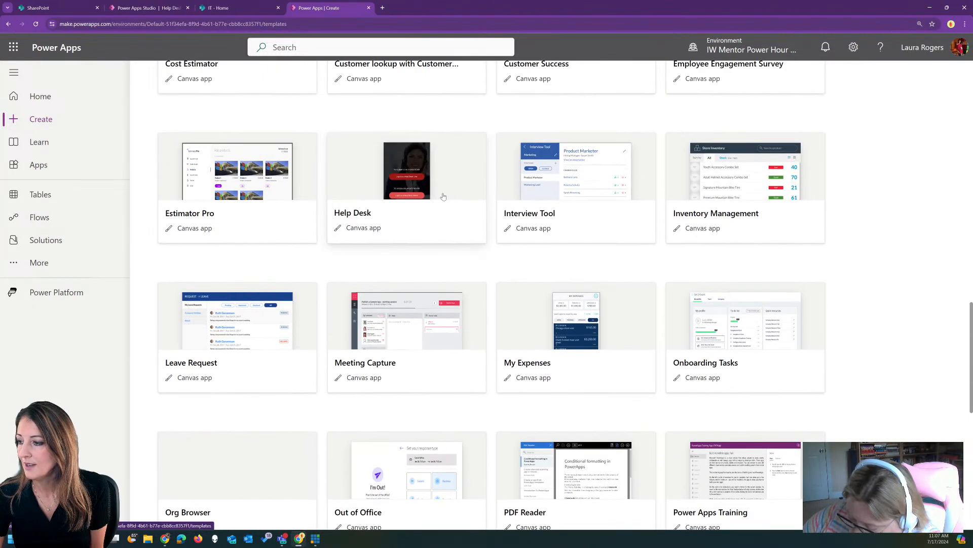
left_click(407, 219)
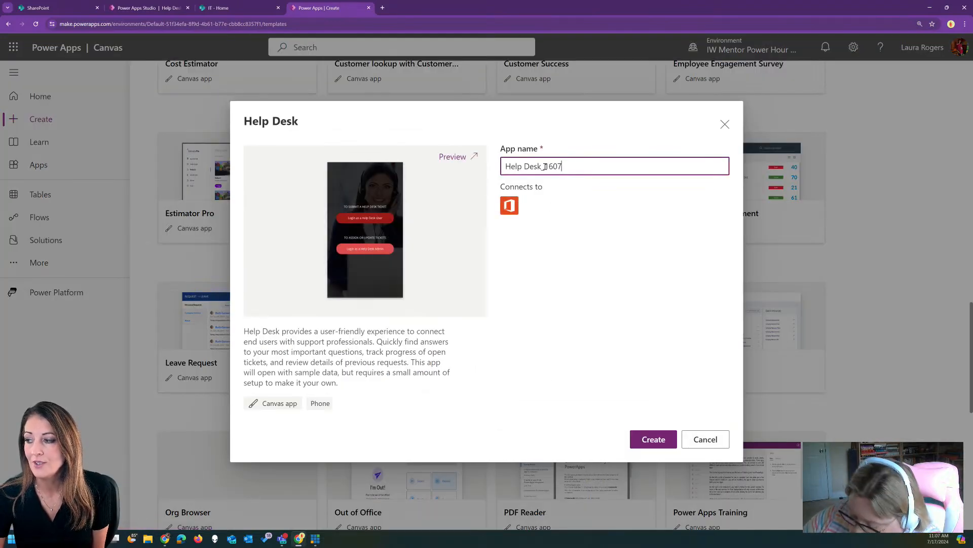
left_click(652, 439)
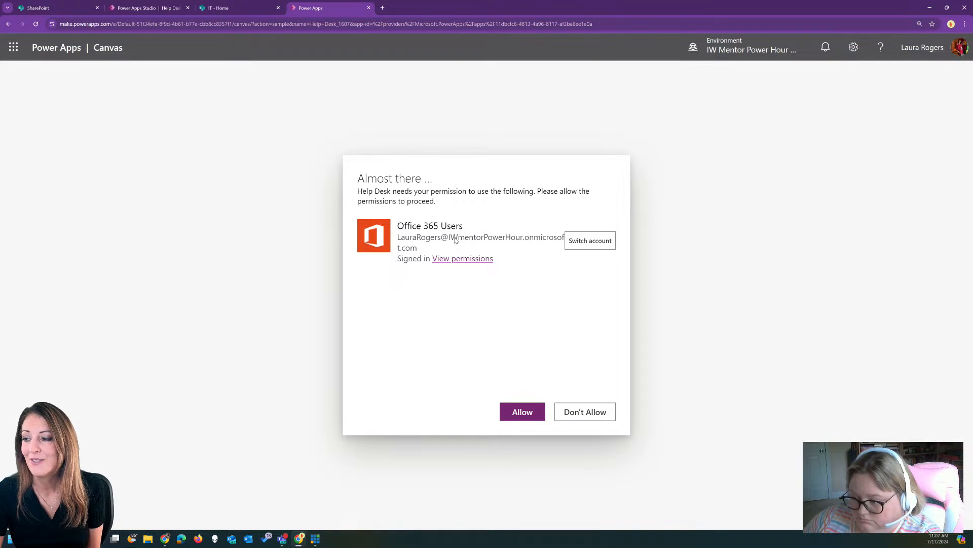
left_click(519, 414)
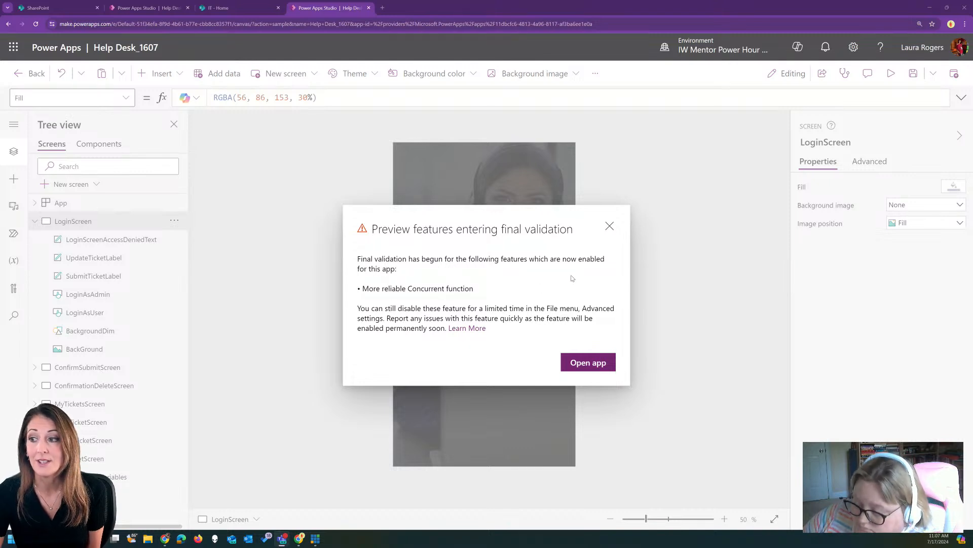
left_click(610, 226)
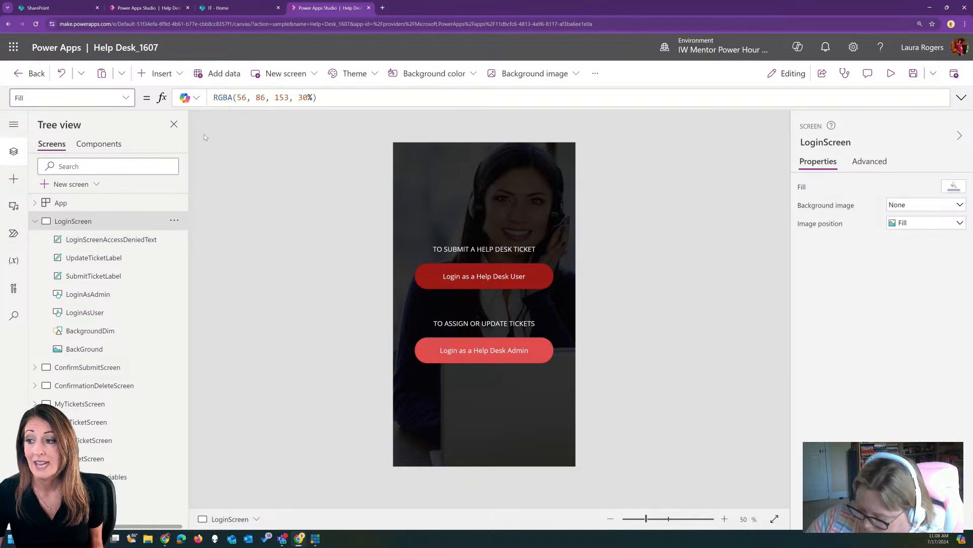
In app Settings, turn on the App.OnStart property and accept the save-and-refresh notice
left_click(596, 74)
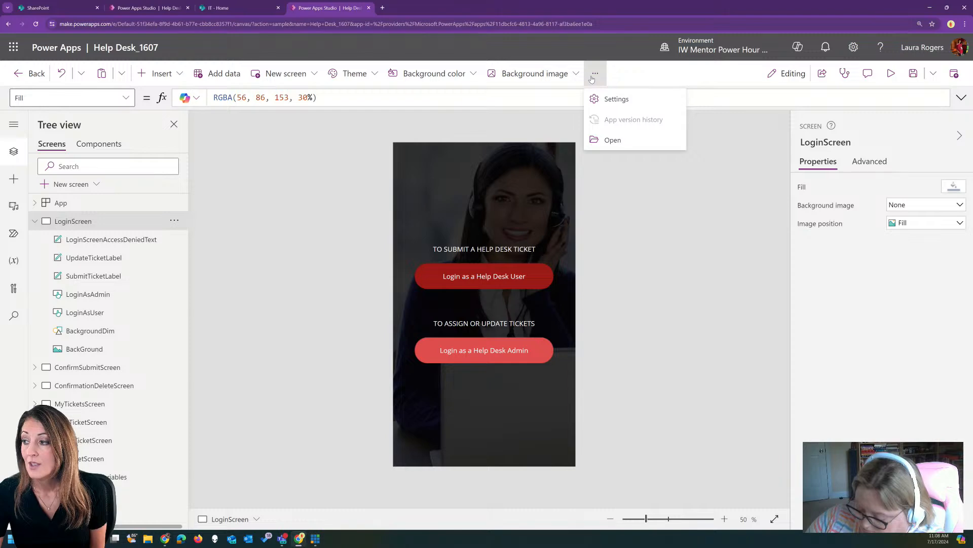
left_click(615, 102)
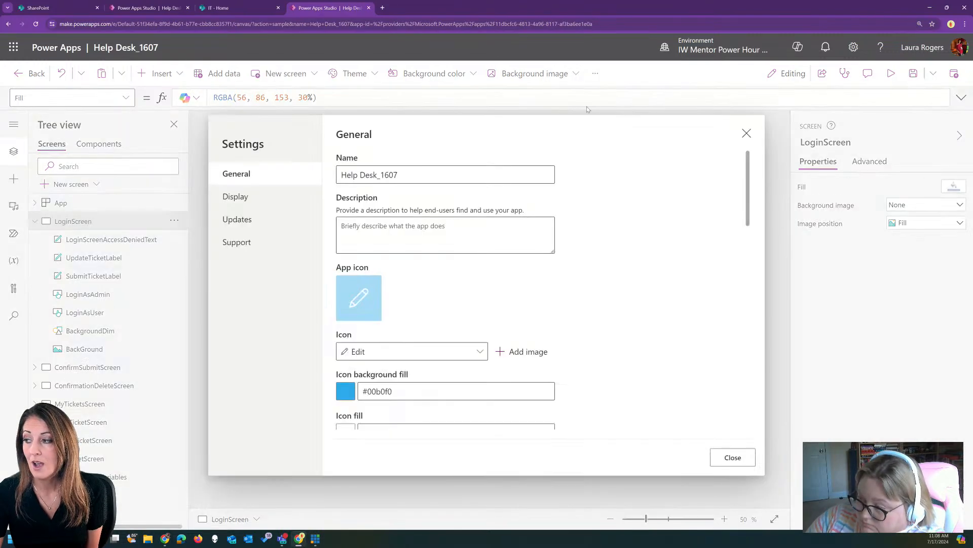
left_click_drag(752, 186, 781, 393)
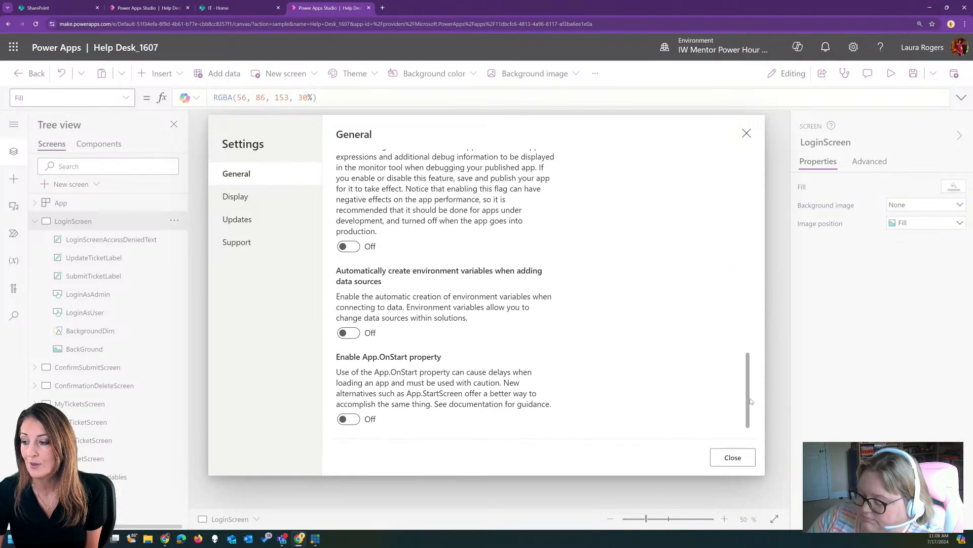
left_click(349, 419)
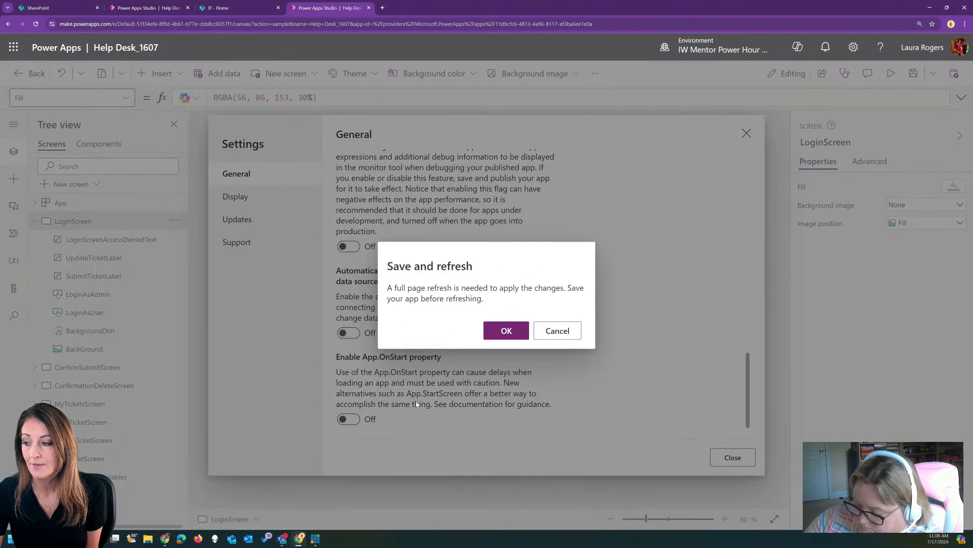
left_click(500, 336)
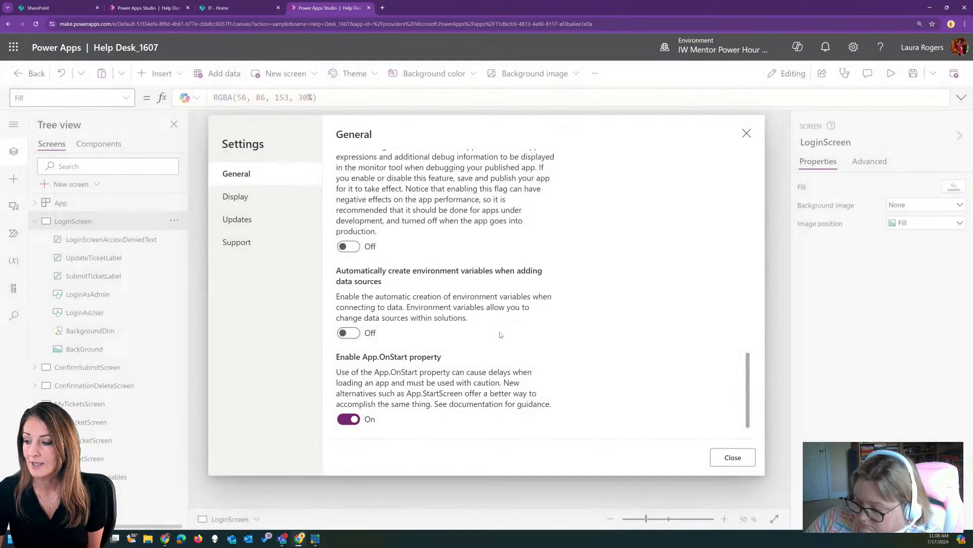
Search the feature updates for 'col', clear it, and return to general settings
scroll(512, 282, "up", 10)
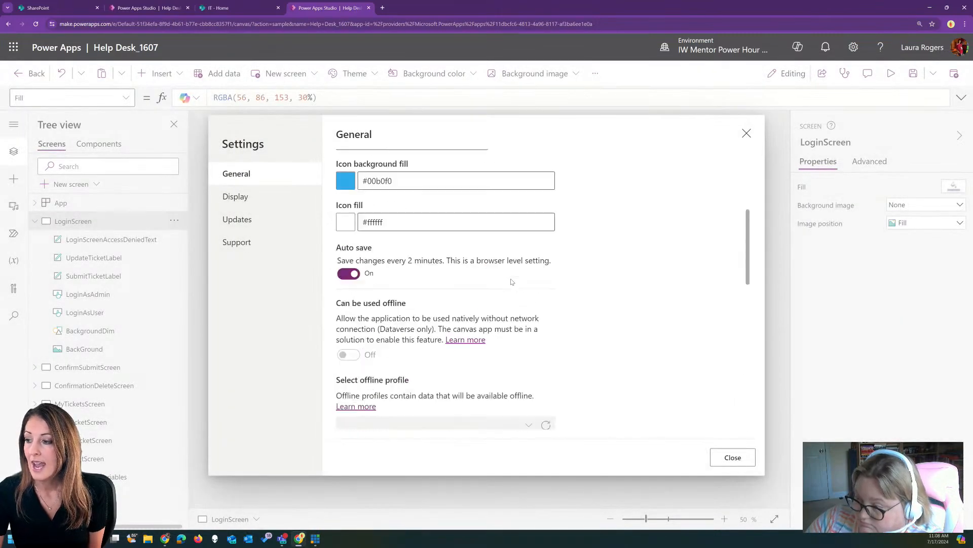
left_click(256, 219)
left_click(393, 153)
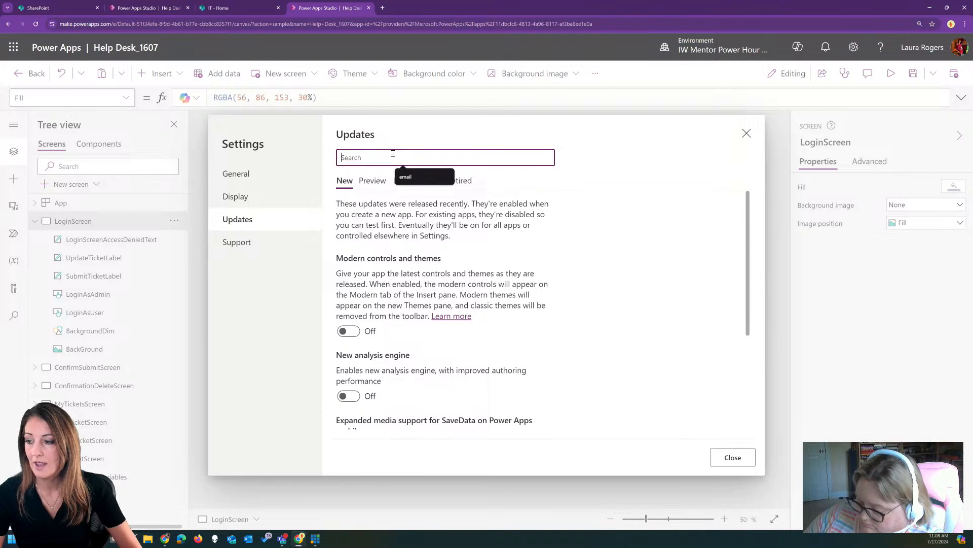
type("co")
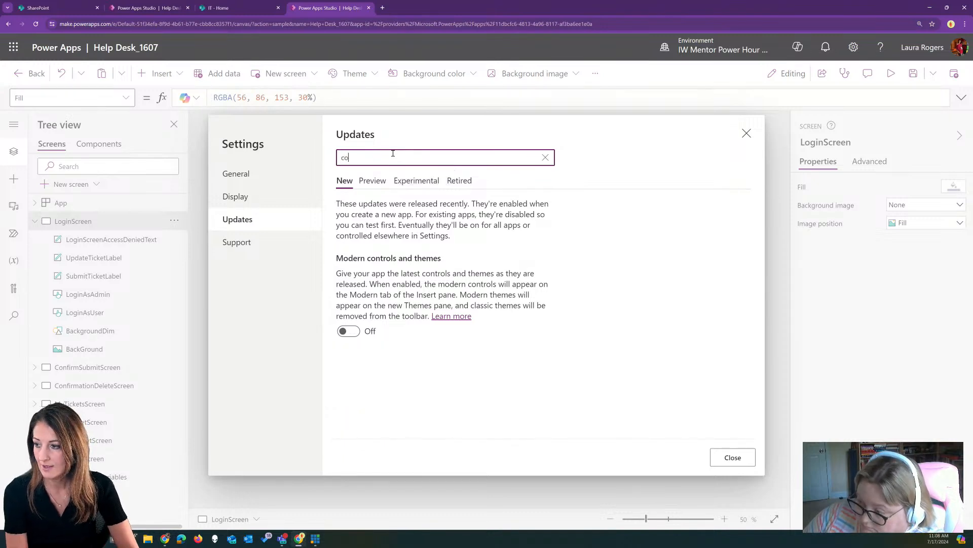
type("l")
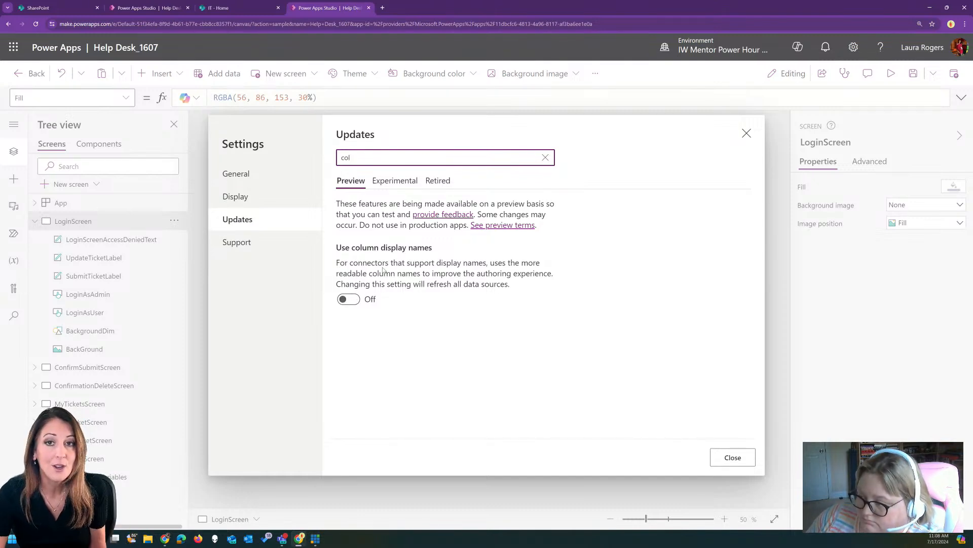
key("BackSpace")
key("BackSpace")
key("BackSpace")
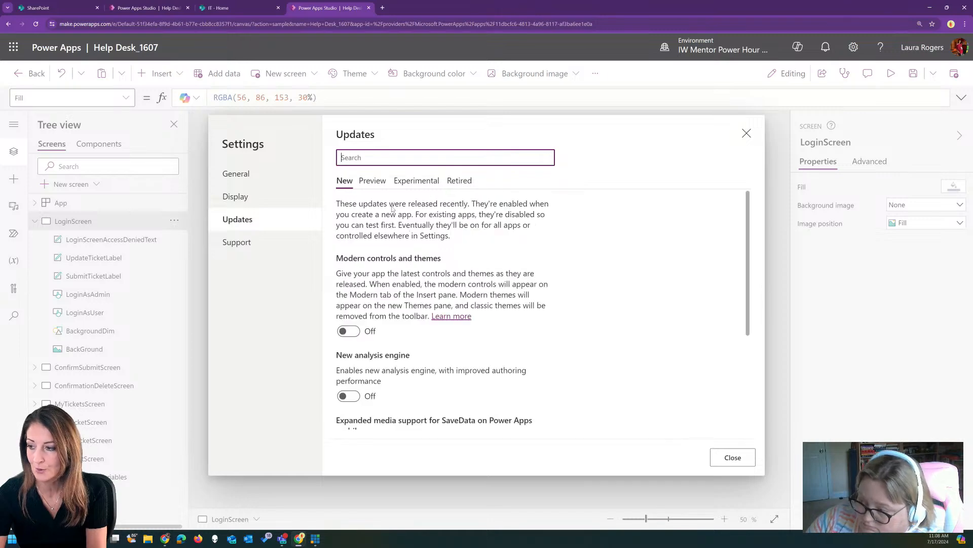
scroll(408, 314, "down", 3)
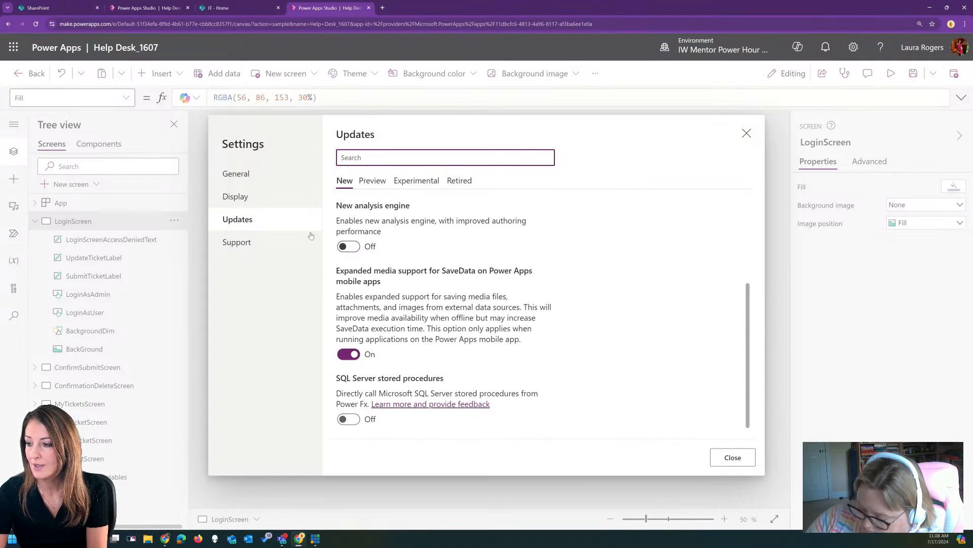
left_click(275, 178)
Try Dataverse views, then enable the retired relational data feature found by searching 'rela'
scroll(405, 305, "down", 10)
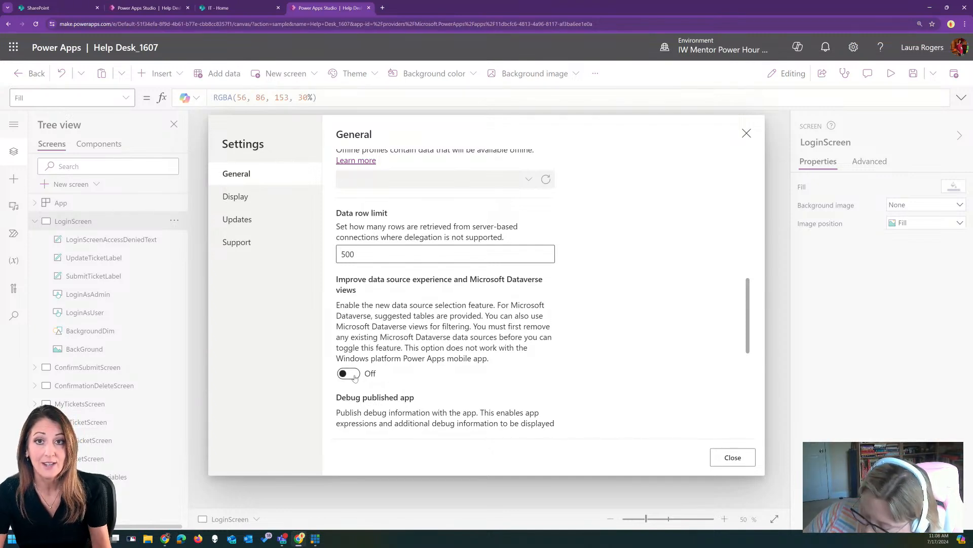
left_click(349, 374)
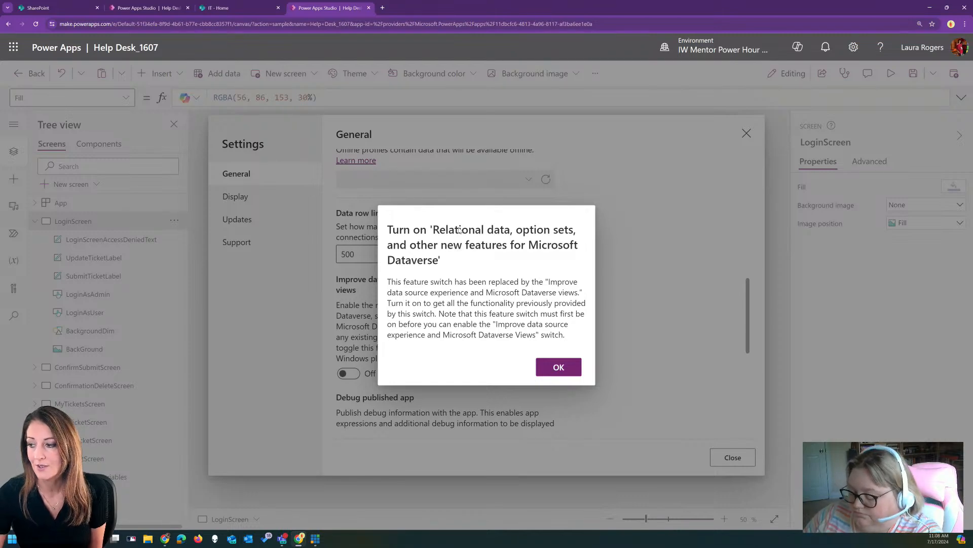
left_click(559, 366)
left_click(237, 219)
left_click(389, 156)
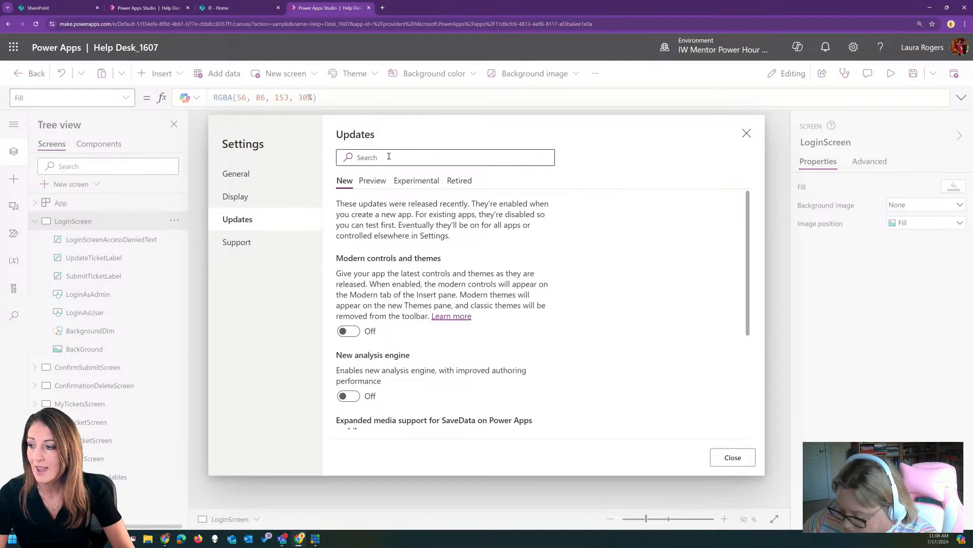
type("rela")
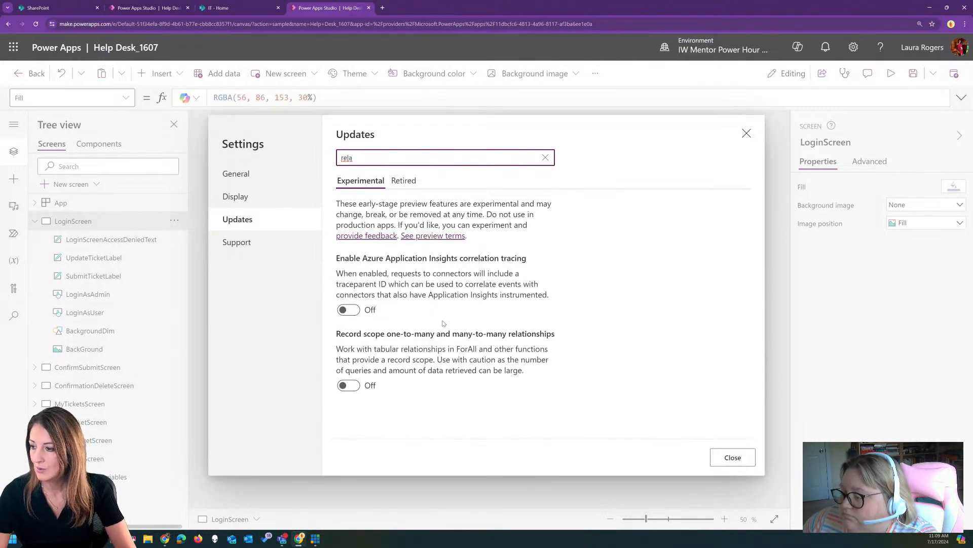
left_click(403, 180)
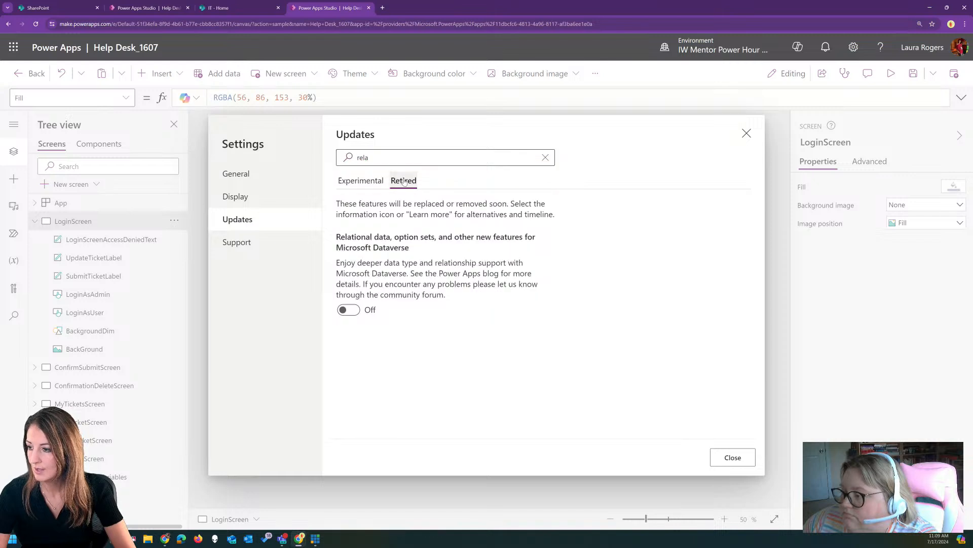
left_click(351, 310)
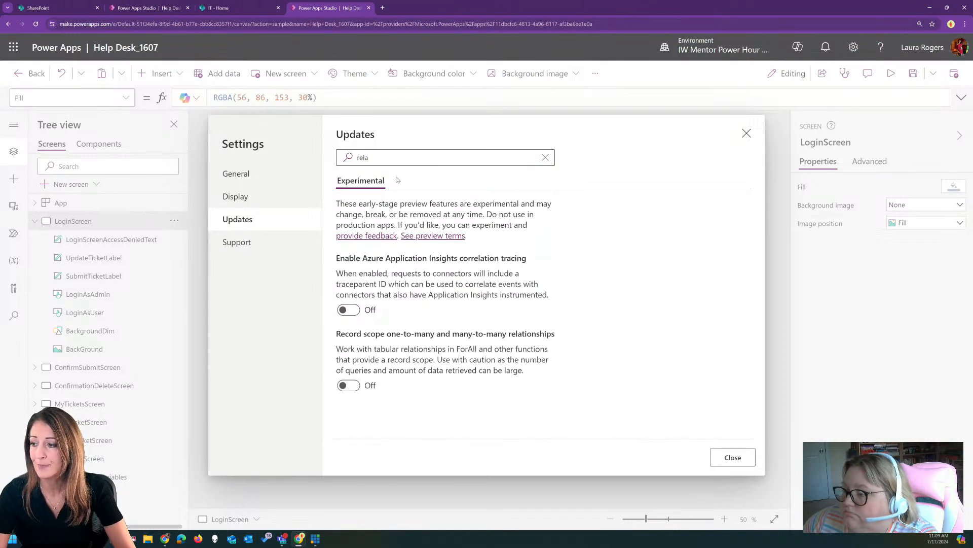
left_click(251, 175)
Retry Dataverse views, search updates for column display names ('colu'), then close Settings
scroll(420, 315, "down", 10)
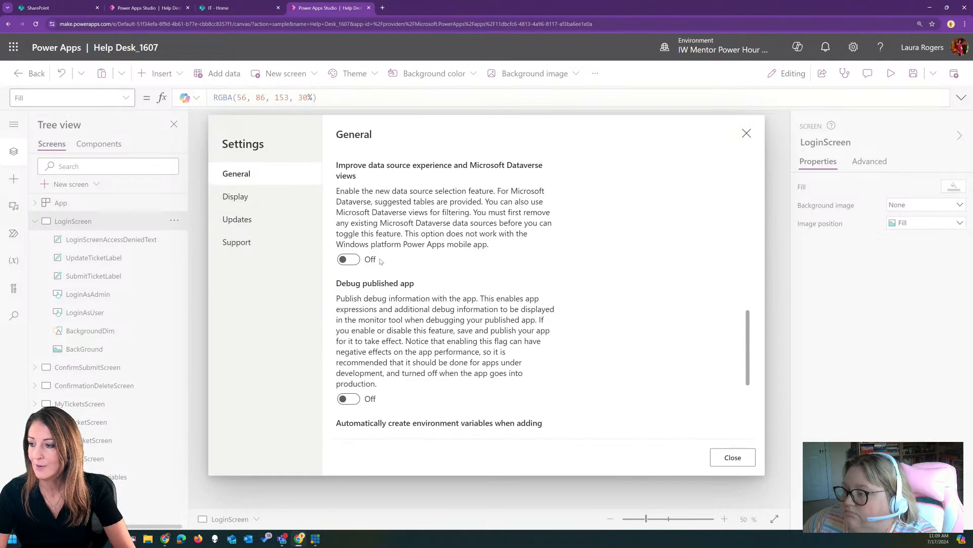
left_click(354, 260)
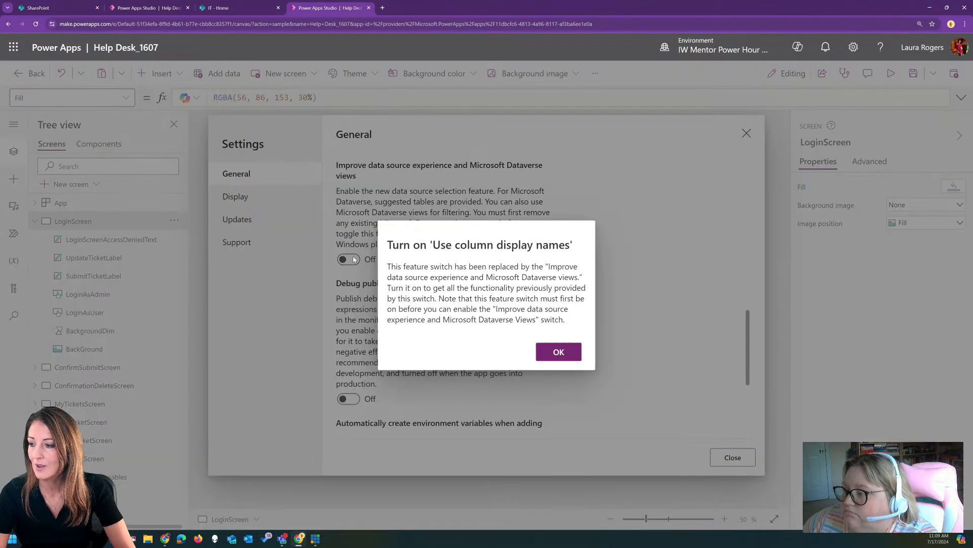
left_click(559, 351)
left_click(237, 219)
left_click(389, 157)
type("colu")
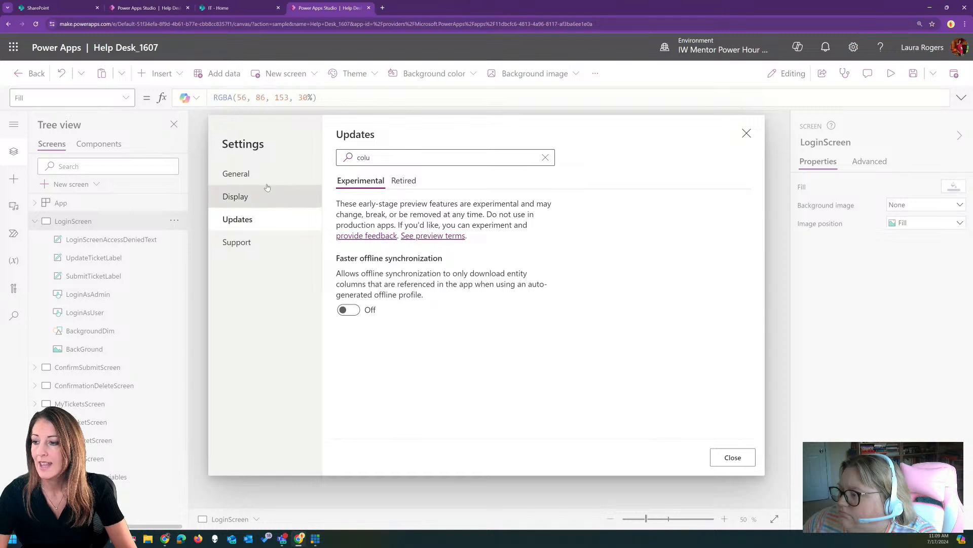
left_click(243, 174)
scroll(467, 289, "down", 10)
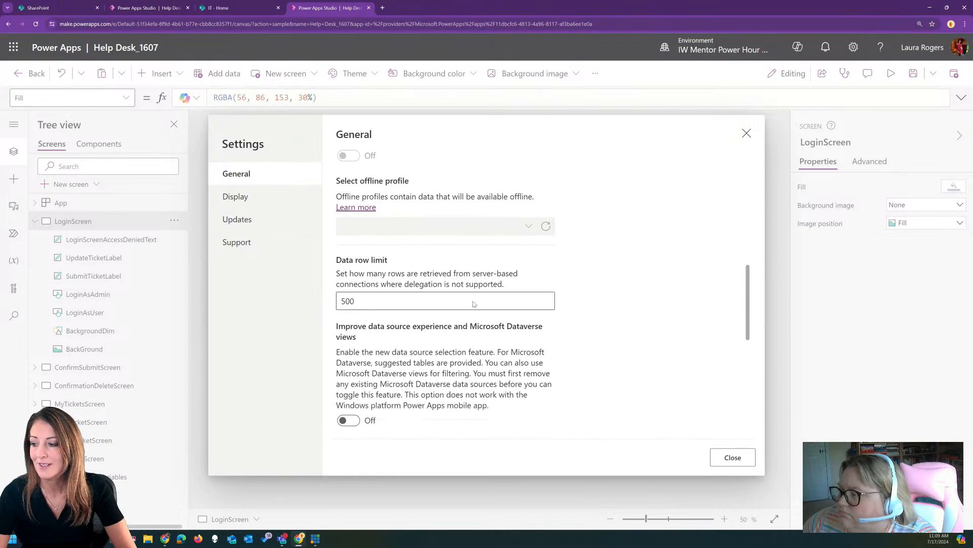
scroll(473, 303, "down", 3)
scroll(412, 294, "down", 3)
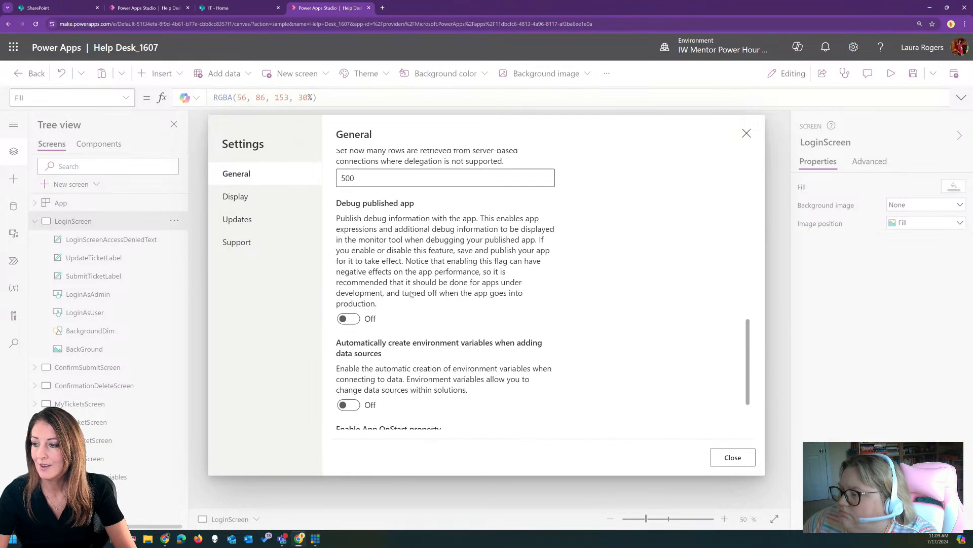
left_click(726, 457)
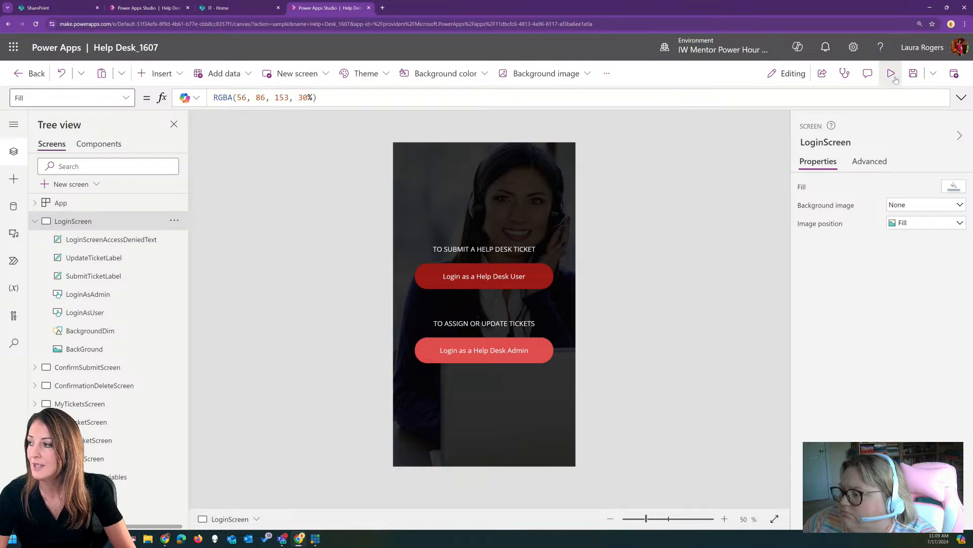
Save Help Desk_1607, leave the editor, and reopen it for editing from My apps
left_click(912, 74)
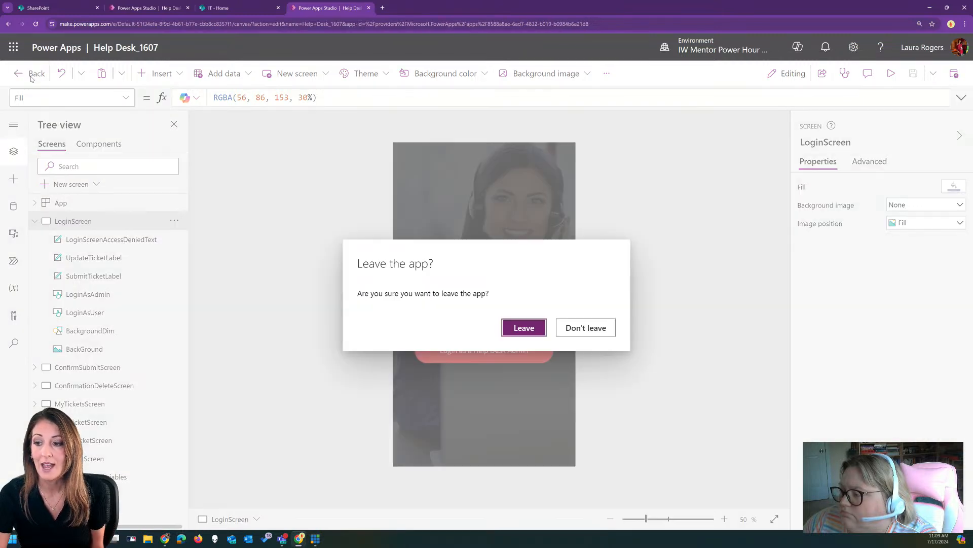
left_click(32, 77)
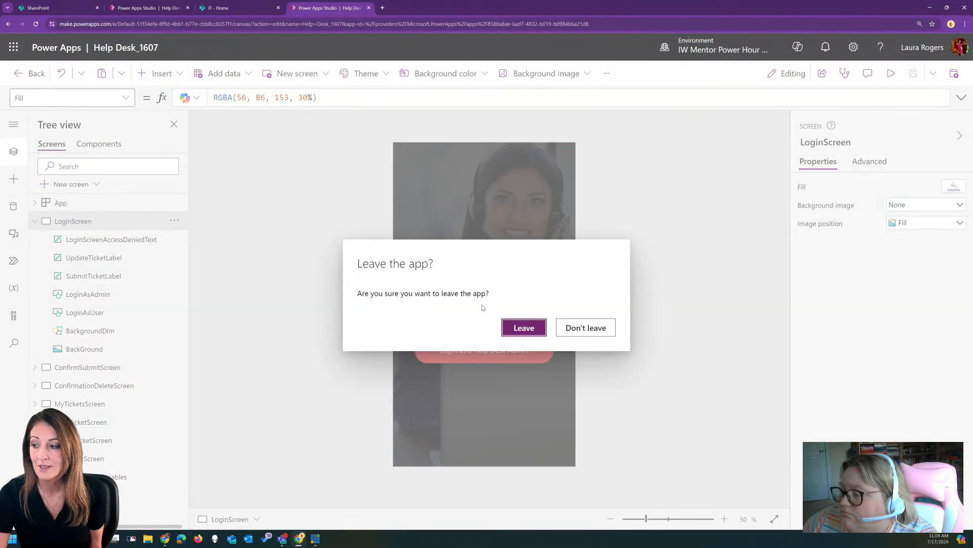
left_click(524, 328)
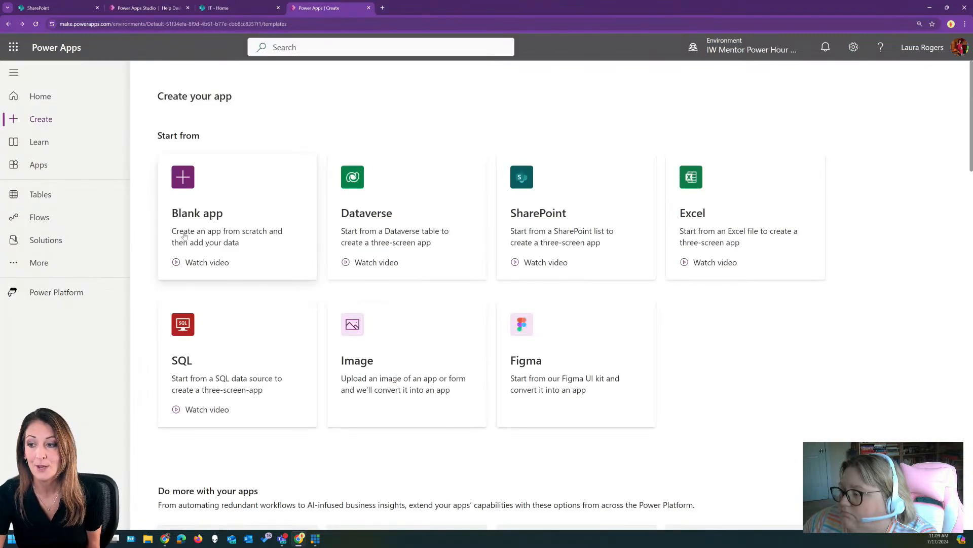
scroll(304, 345, "down", 5)
left_click(79, 163)
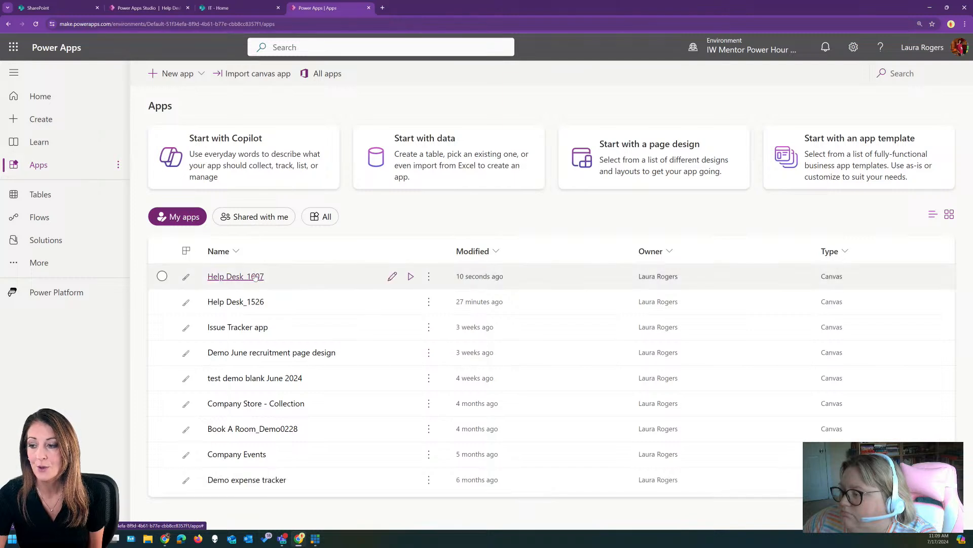
left_click(393, 276)
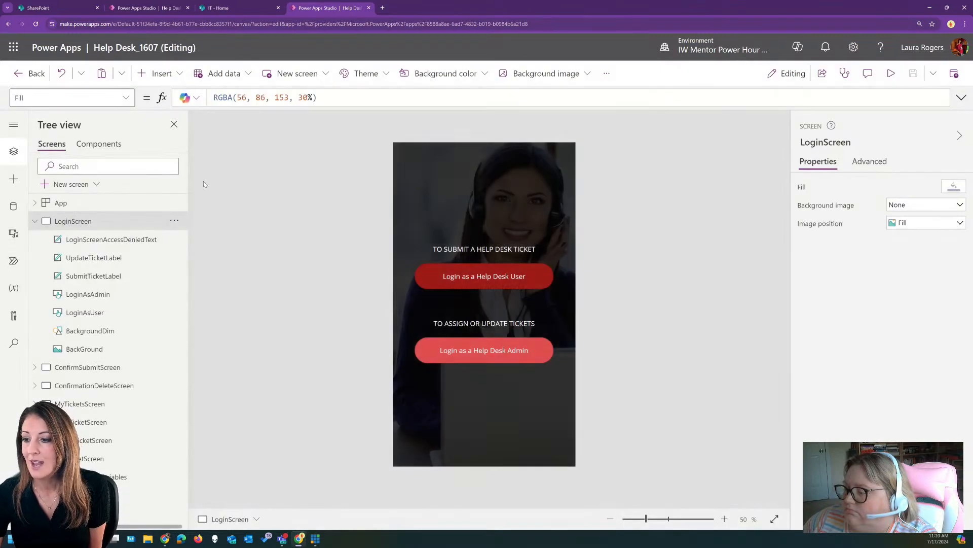
Glance at the Data pane, then return to Tree view and select the App object
left_click(13, 206)
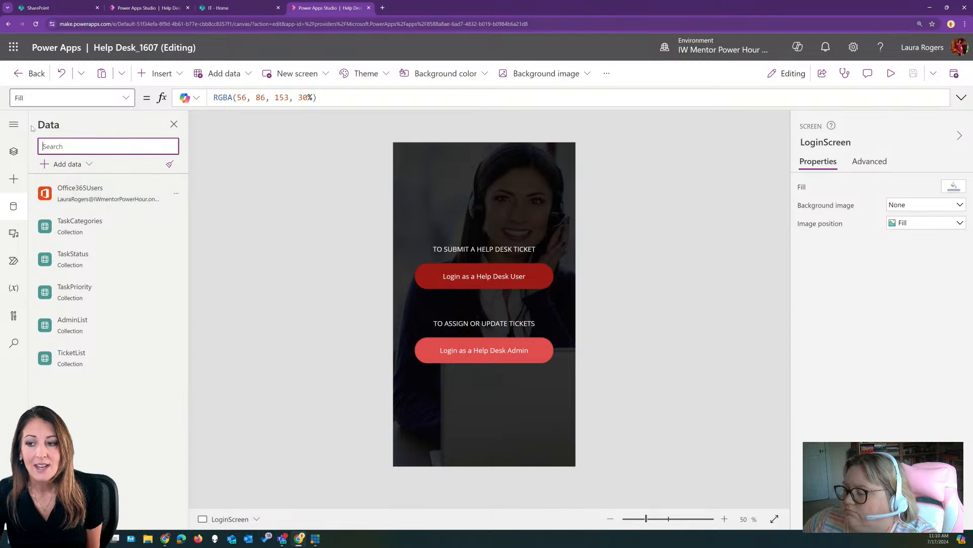
left_click(14, 151)
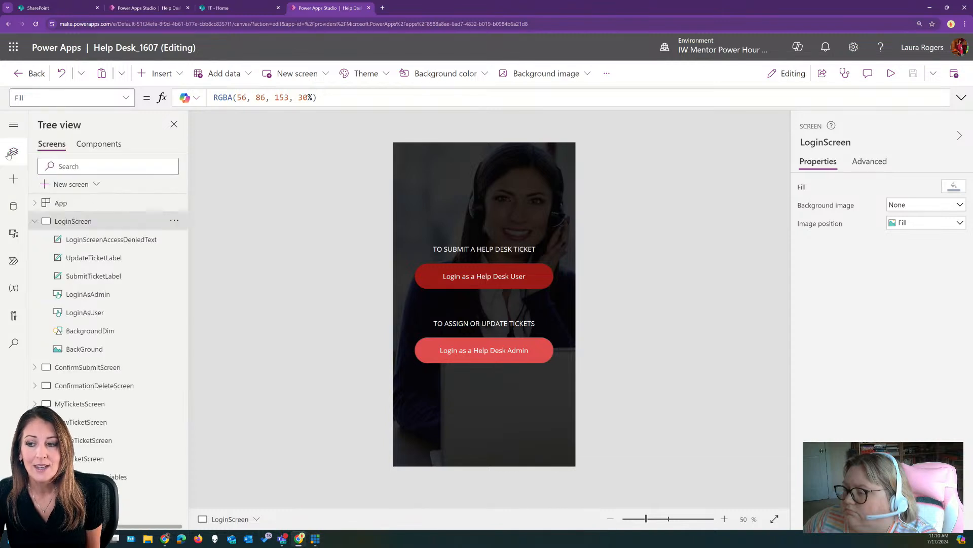
left_click(96, 204)
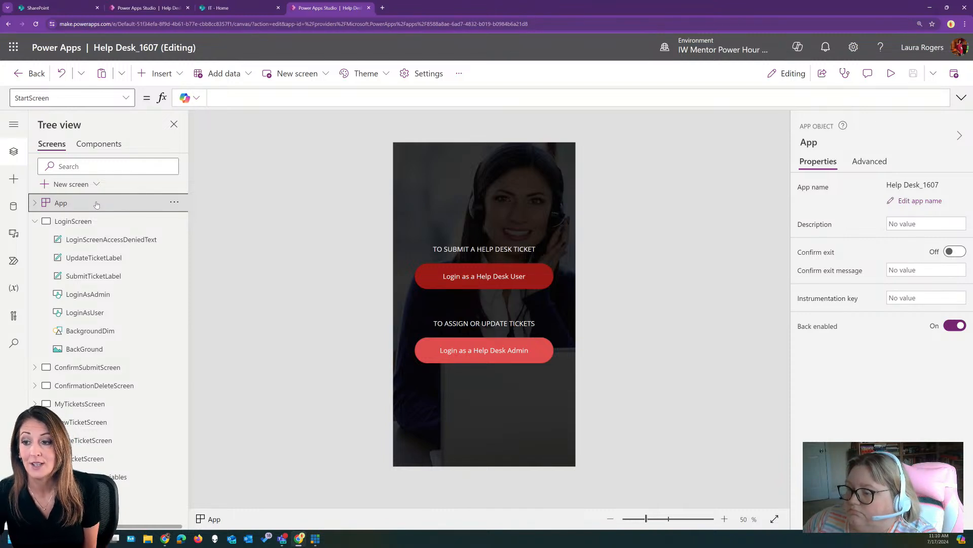
Show App.OnStart in an expanded, formatted, enlarged formula bar and scroll through the collections
left_click(71, 98)
scroll(66, 244, "down", 1)
left_click(66, 271)
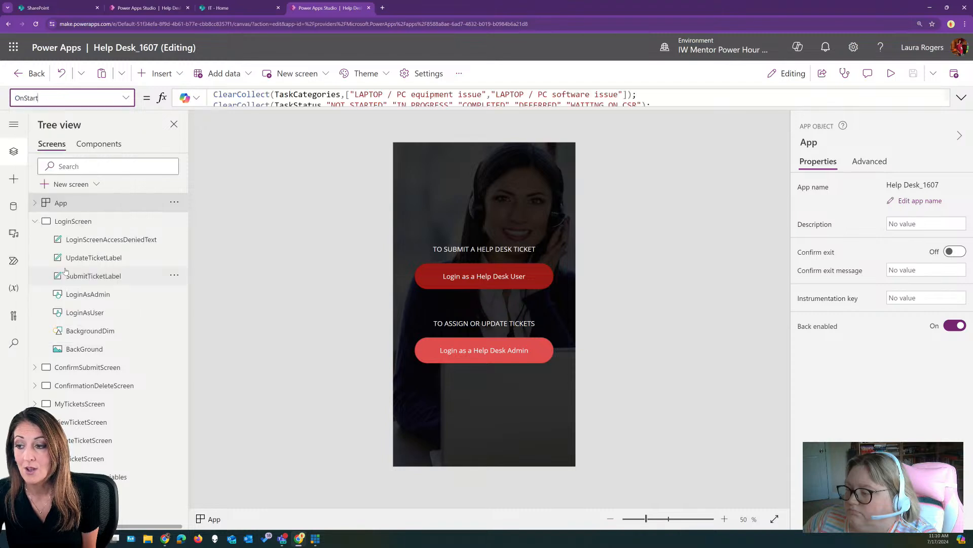
left_click(962, 98)
left_click(203, 175)
left_click_drag(398, 186, 398, 488)
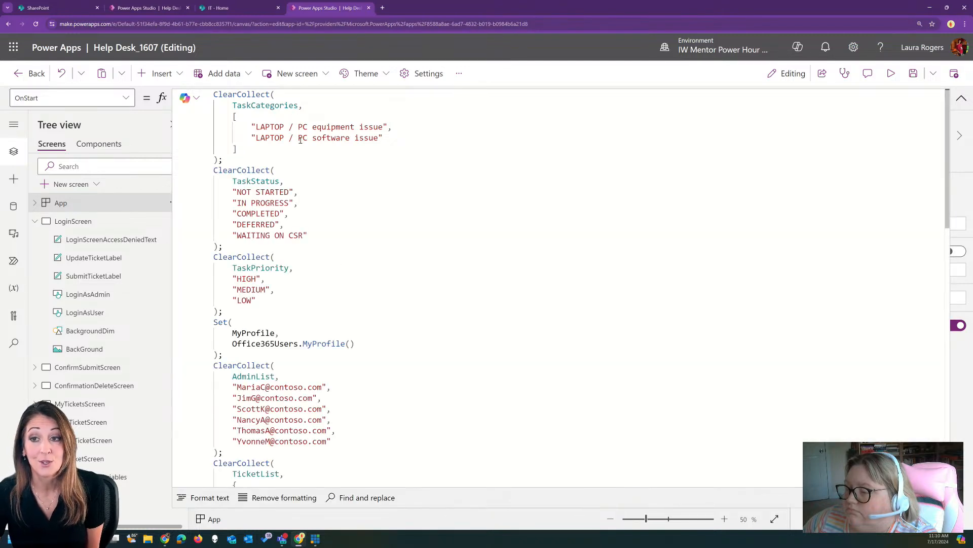
scroll(307, 138, "down", 1)
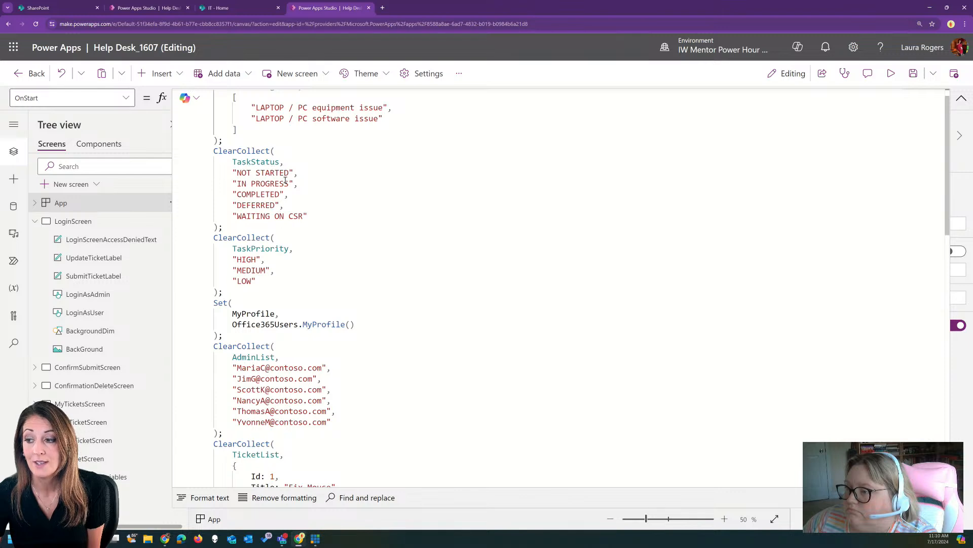
scroll(286, 180, "down", 8)
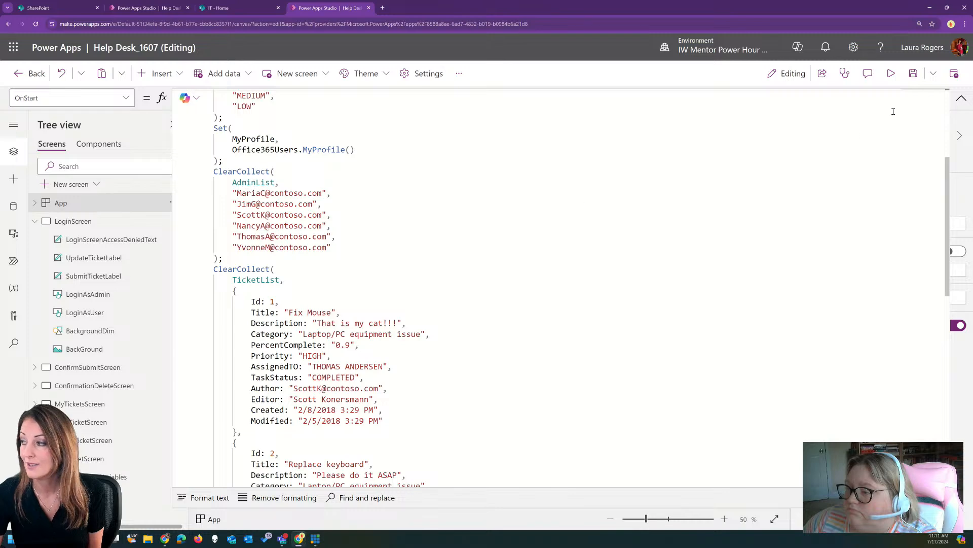
Preview the app, try Login as a Help Desk Admin, then return to Studio and select App
left_click(962, 98)
left_click(891, 73)
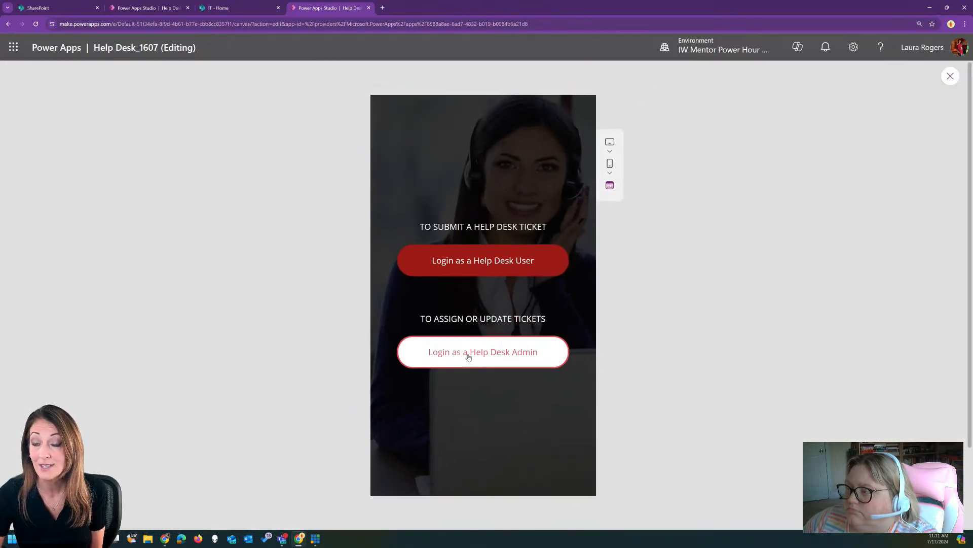
left_click(468, 357)
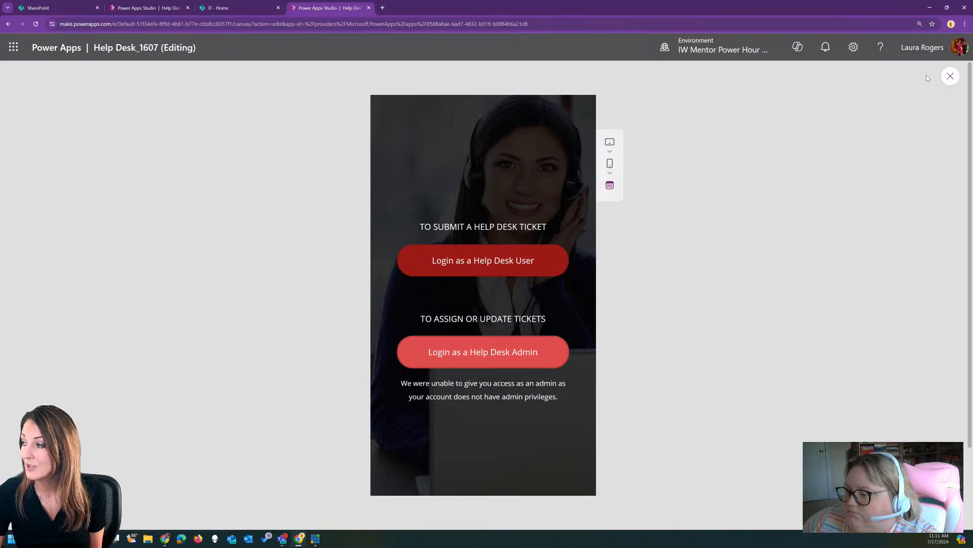
left_click(950, 76)
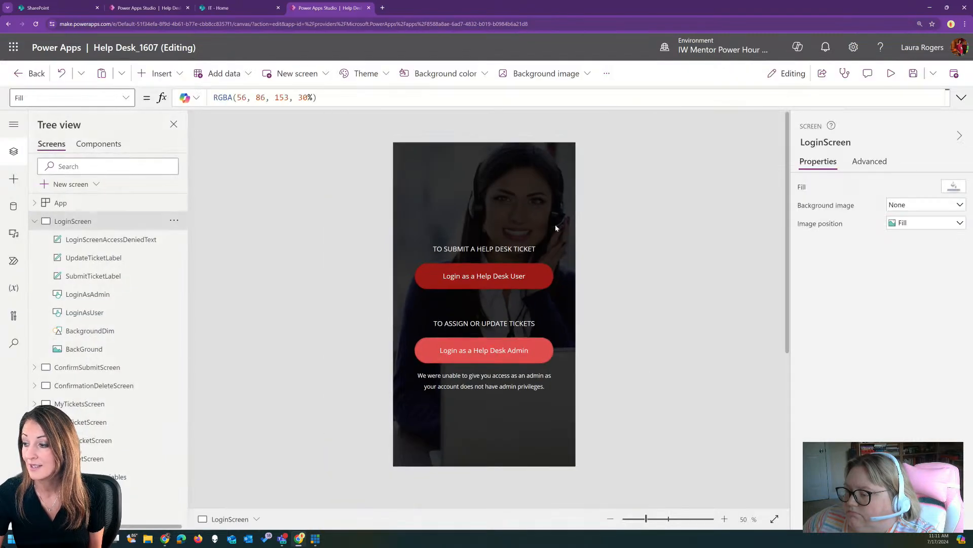
left_click(106, 204)
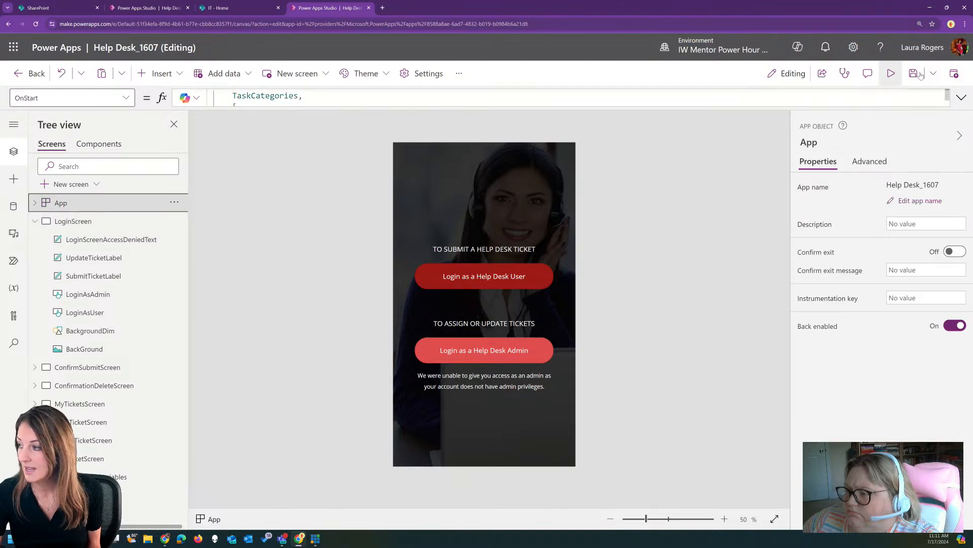
Append your own account e-mail address as a new last entry in OnStart's AdminList collection
left_click(962, 98)
scroll(277, 303, "down", 3)
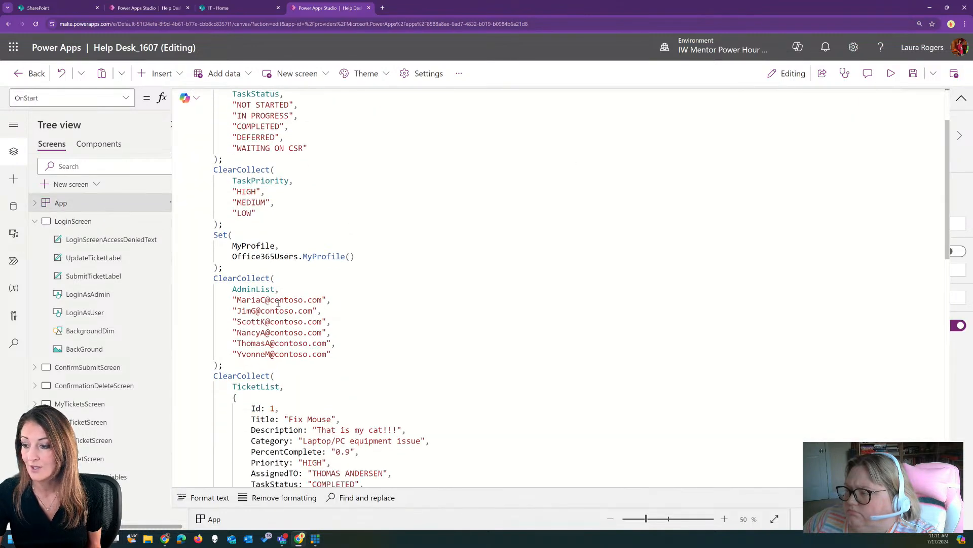
scroll(299, 332, "down", 1)
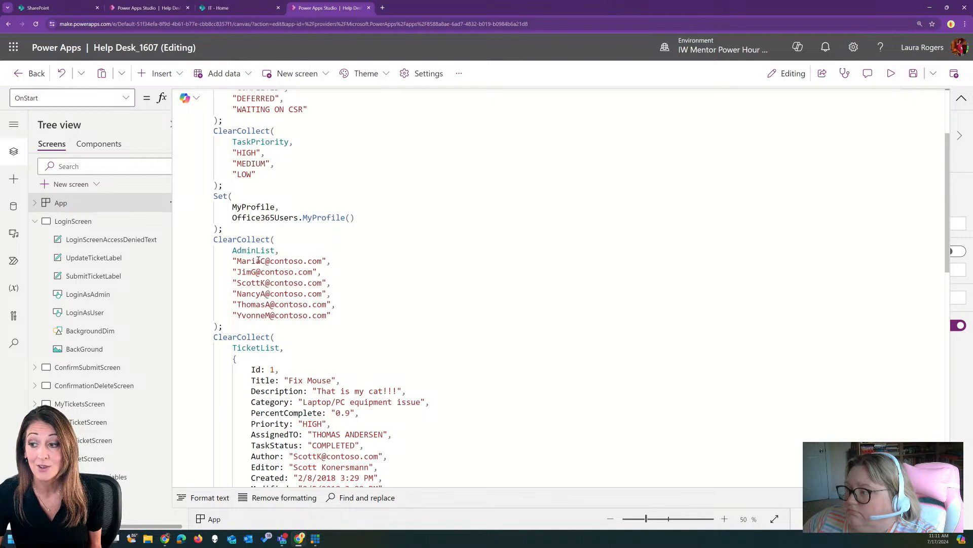
left_click(339, 315)
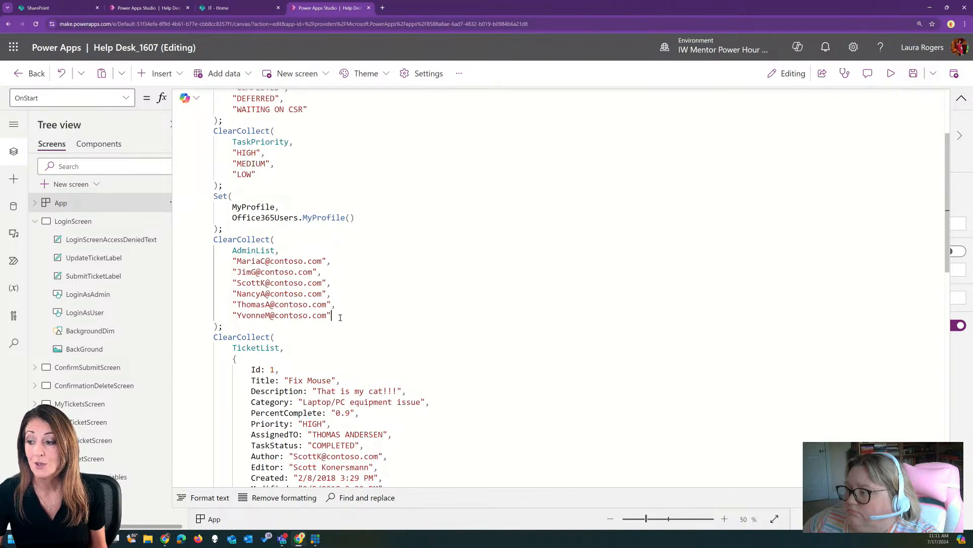
type(",")
key("Return")
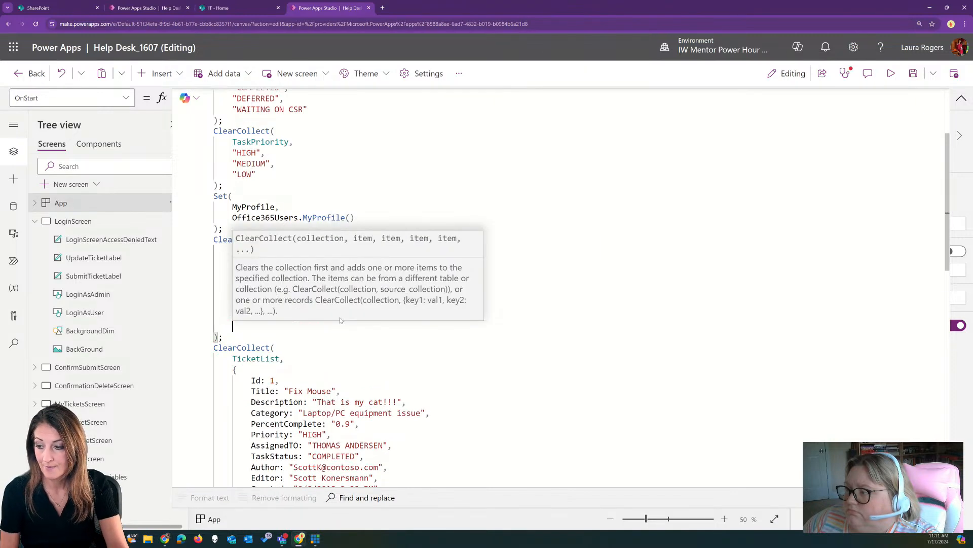
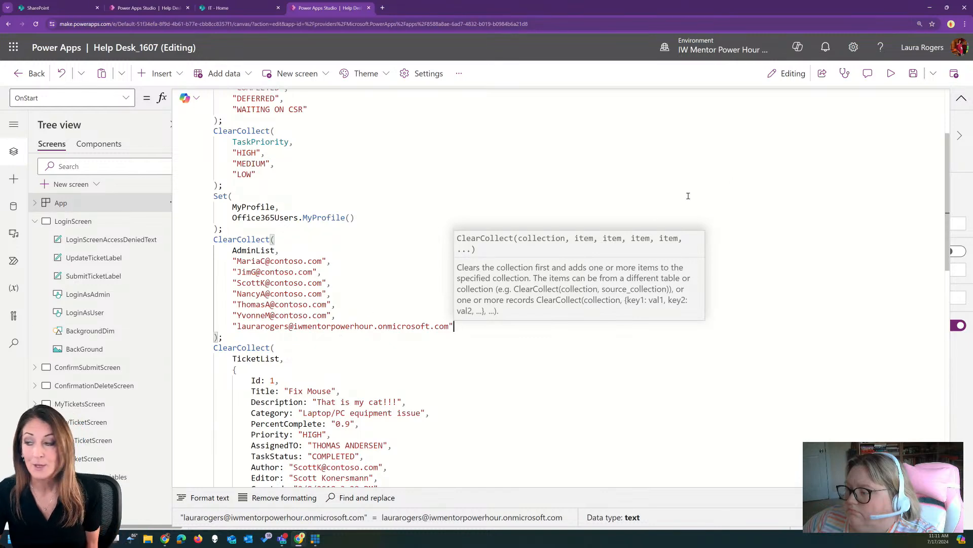
left_click(962, 98)
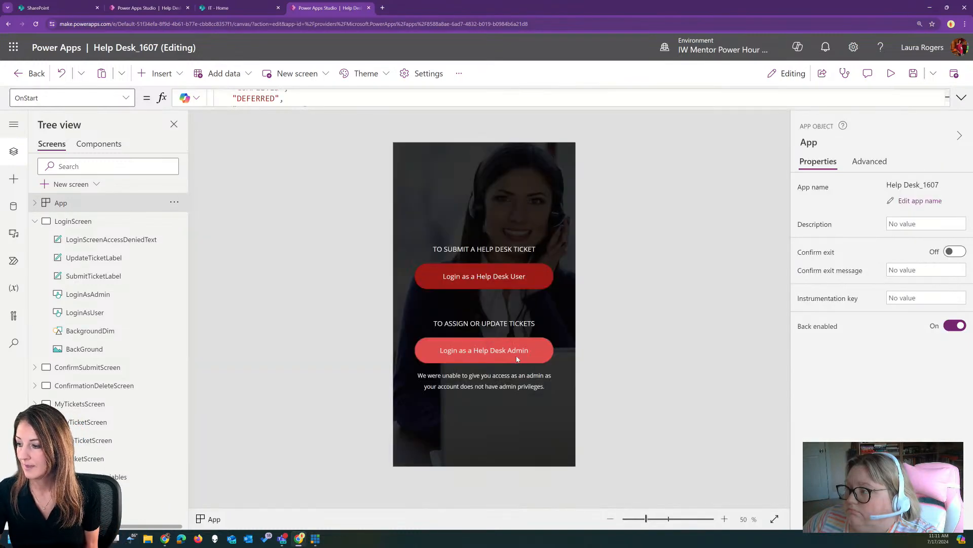
Rerun the App object's OnStart formula so the updated AdminList takes effect
left_click(891, 73)
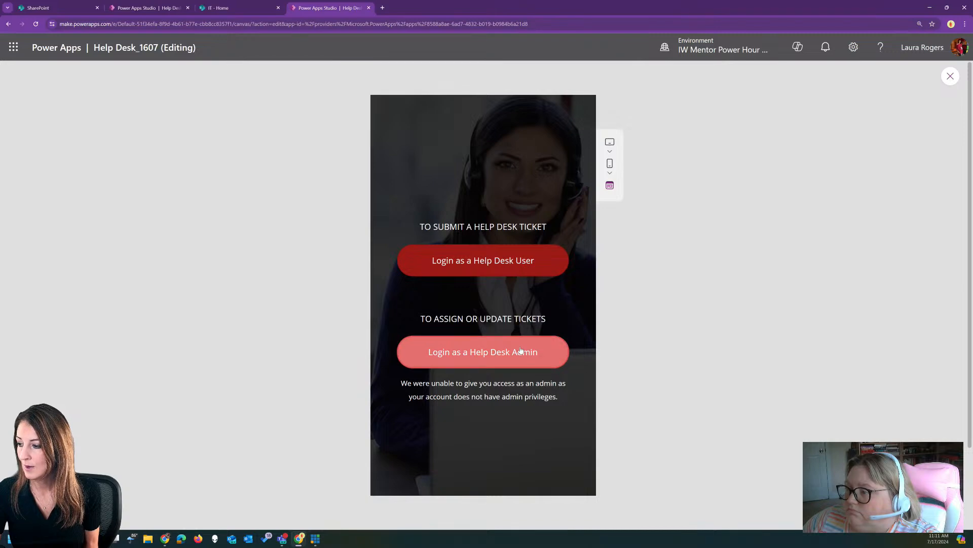
left_click(950, 76)
left_click(147, 203)
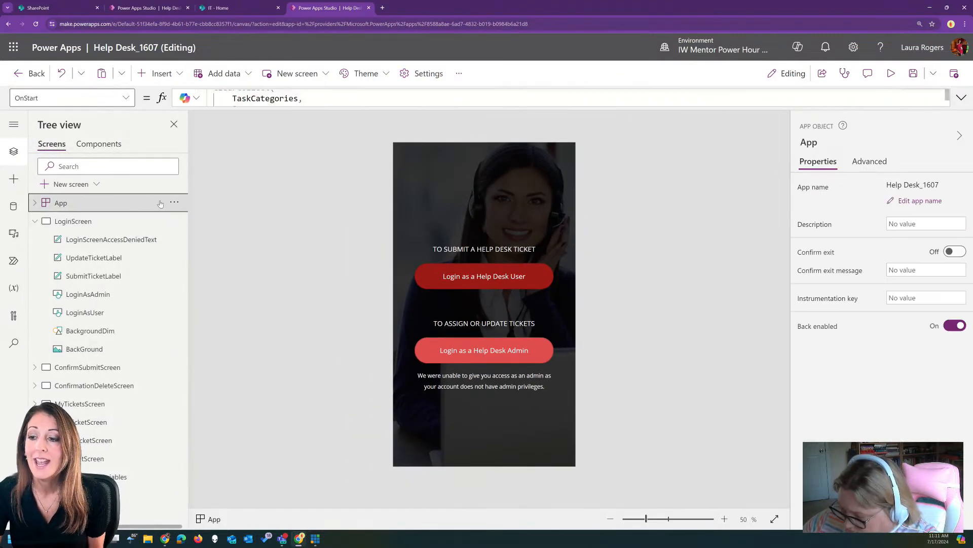
left_click(174, 202)
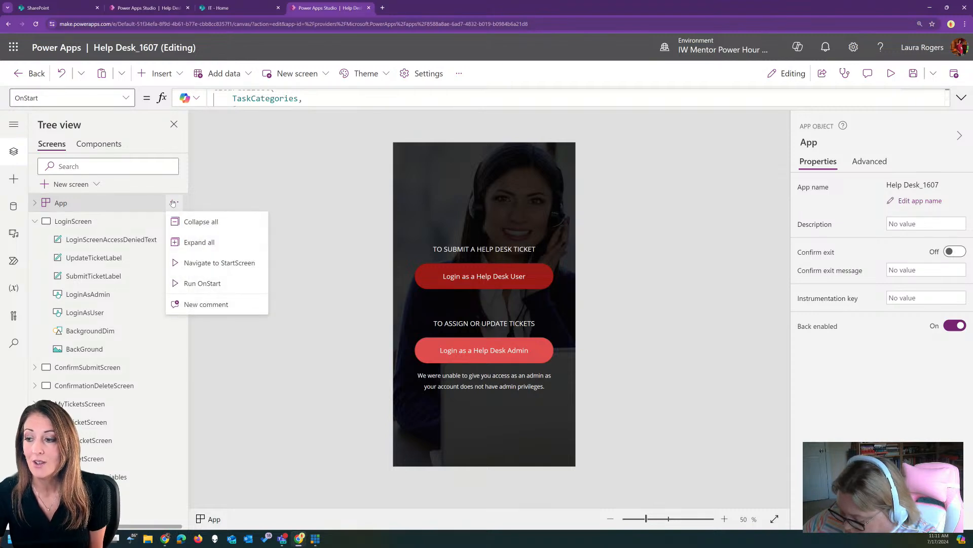
left_click(204, 289)
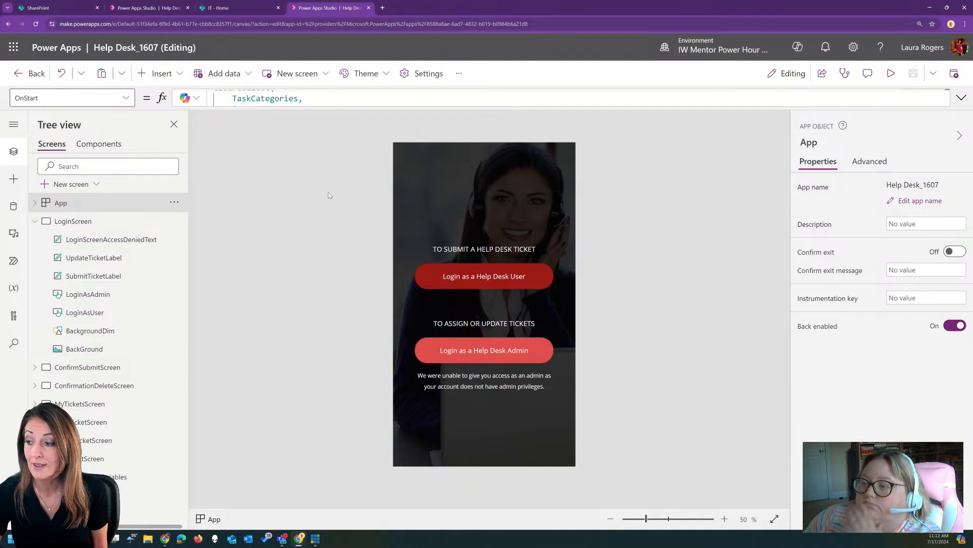
Preview the app and log in as a Help Desk Admin to reach My Help Desk Tickets
left_click(887, 74)
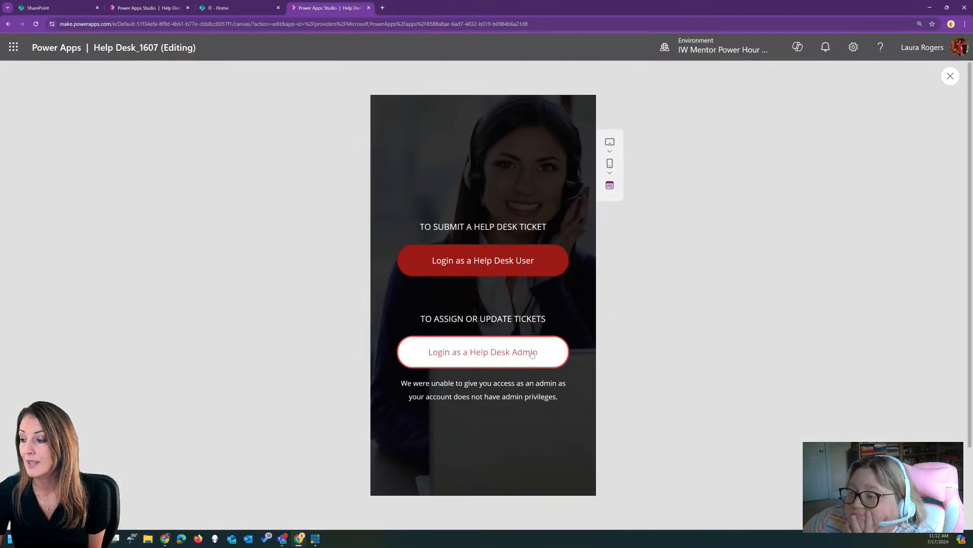
left_click(457, 356)
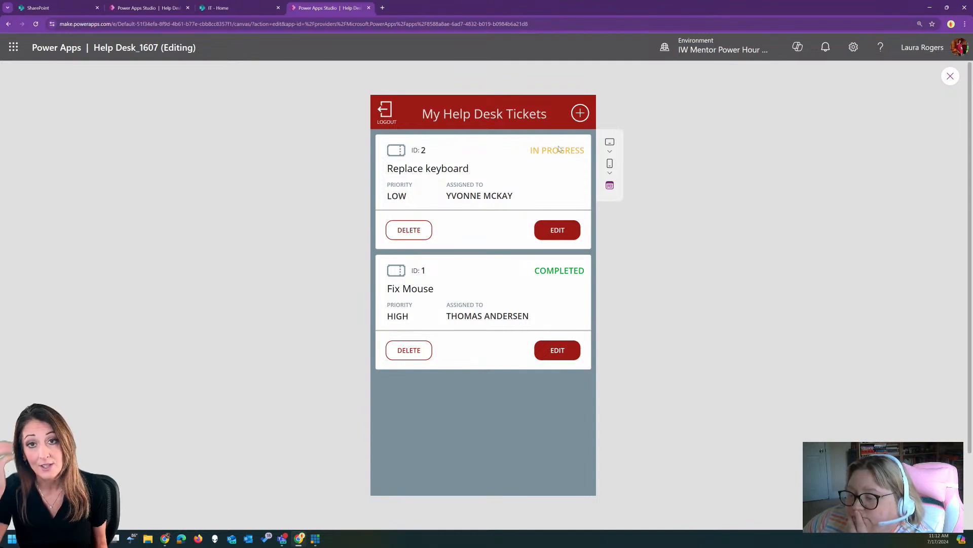
left_click(949, 77)
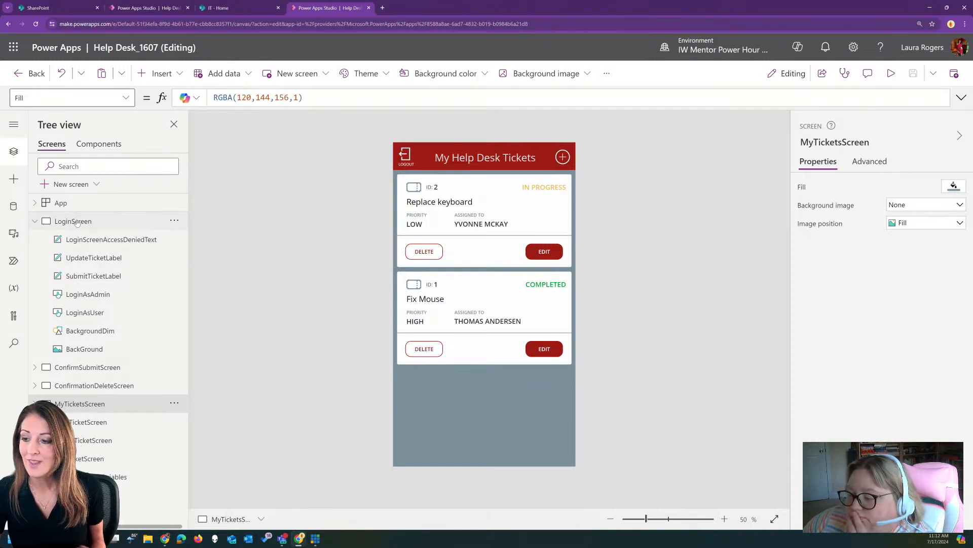
Browse the Login, ConfirmSubmit, ConfirmationDelete, MyTickets, ViewTicket, CreateTicket and EditTicket screens
left_click(35, 221)
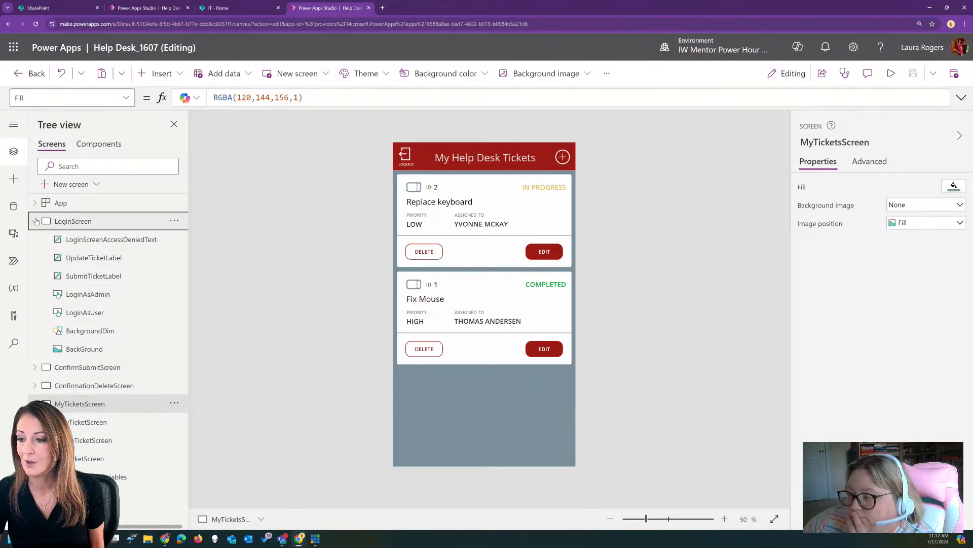
left_click(116, 223)
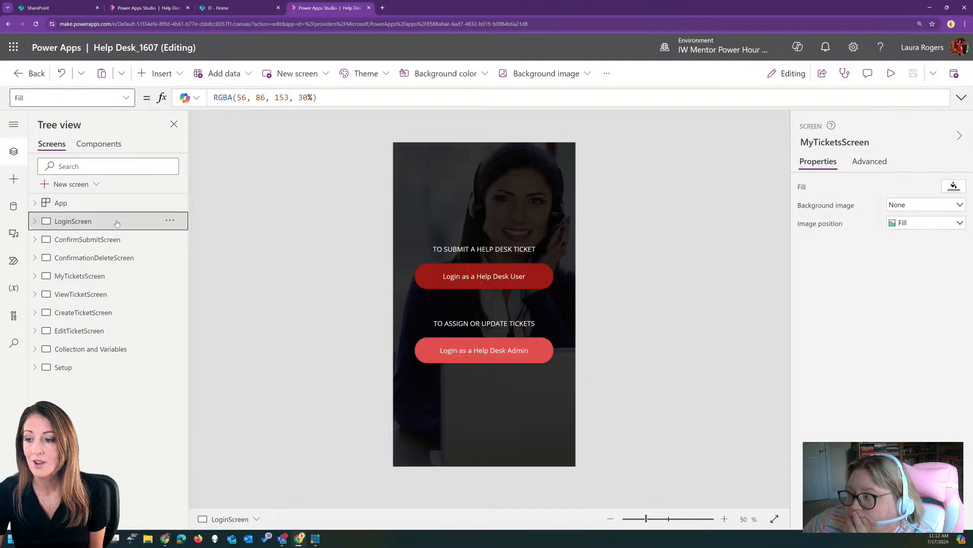
left_click(130, 244)
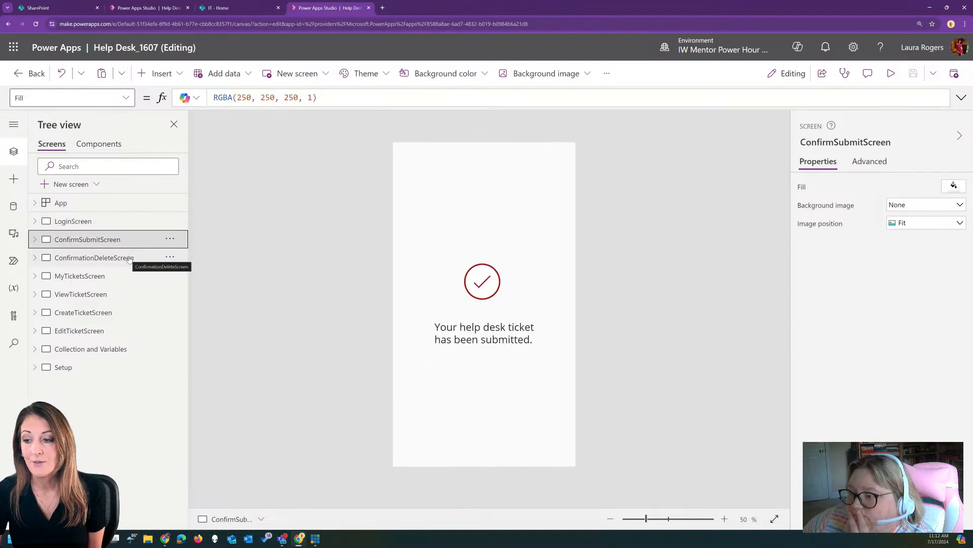
left_click(130, 259)
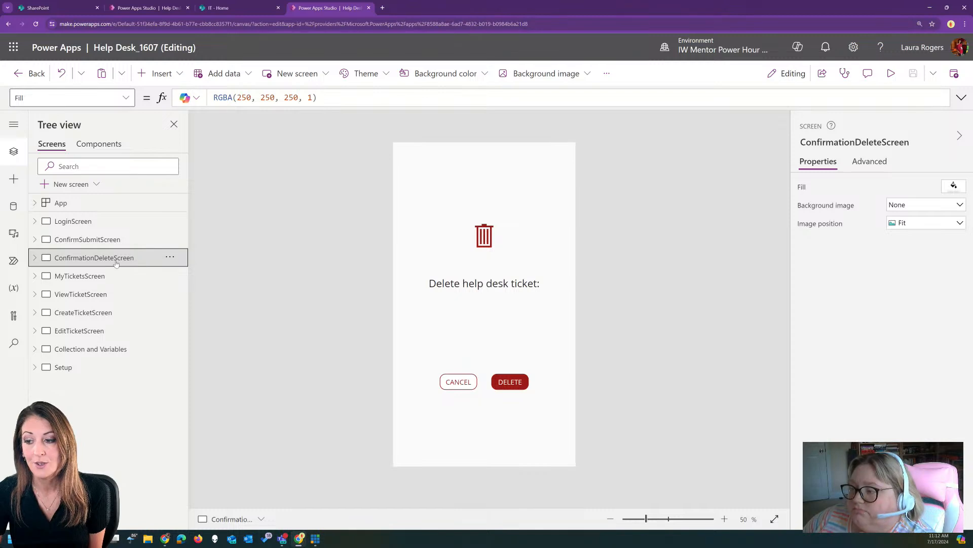
left_click(100, 277)
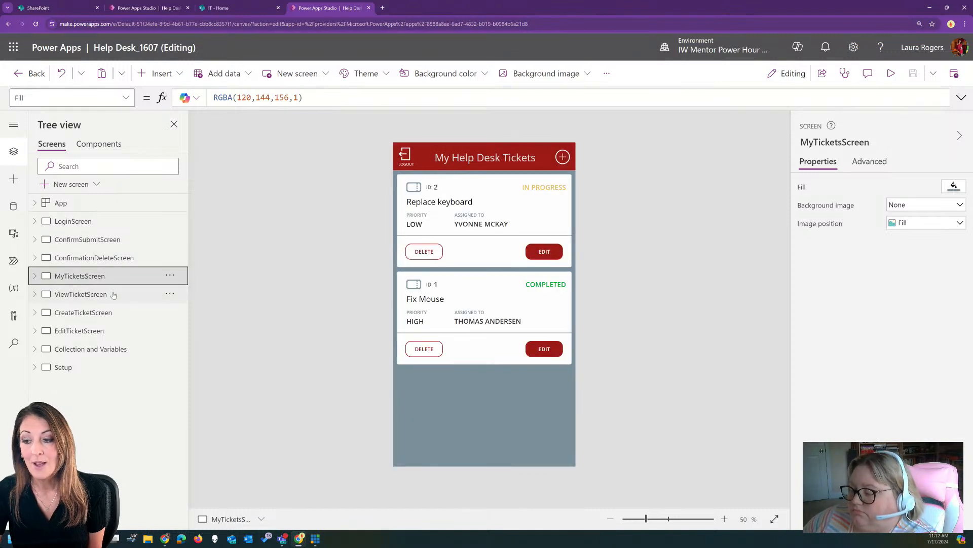
left_click(114, 295)
left_click(114, 313)
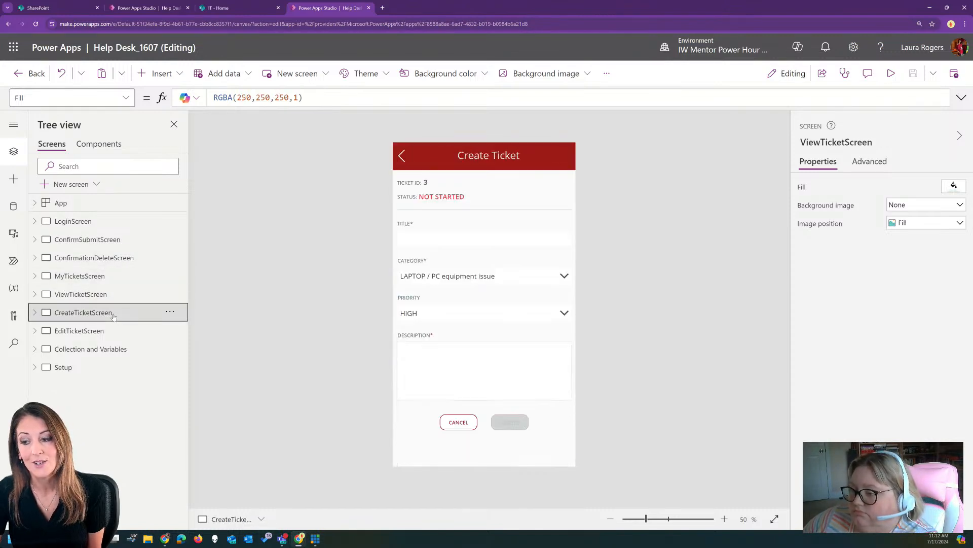
left_click(121, 332)
Show the Setup screen on the canvas and preview it
left_click(123, 350)
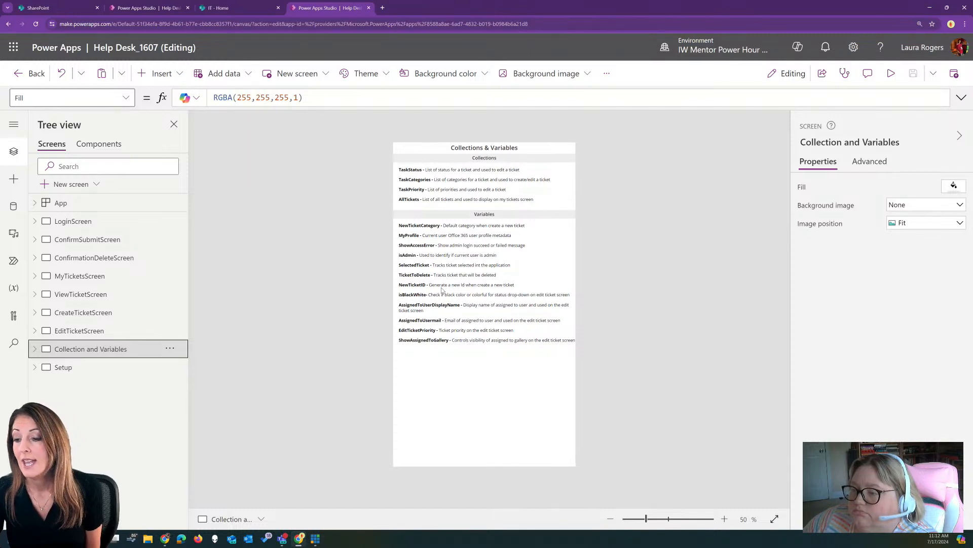
left_click(86, 368)
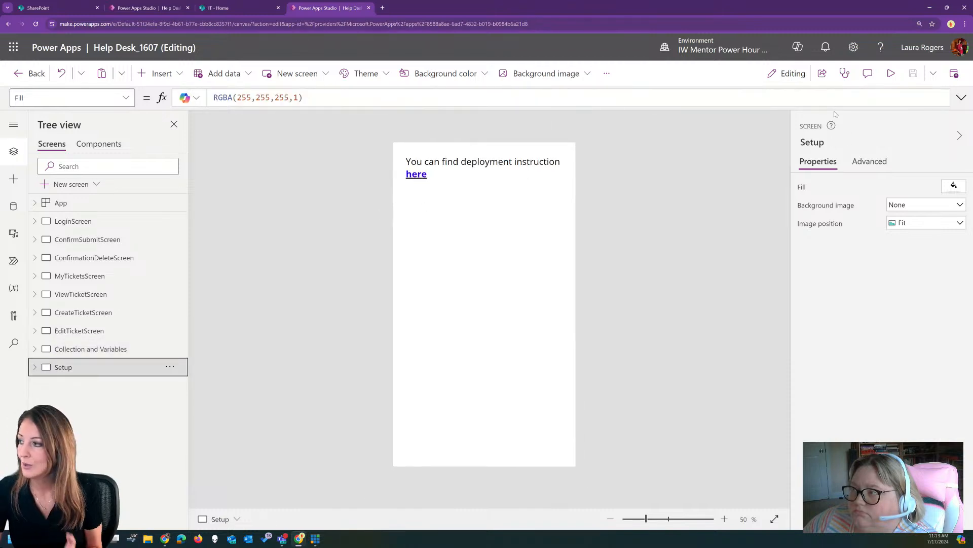
left_click(890, 73)
Skim the Help Desk template setup article on Microsoft Learn, then close the Setup screen preview
left_click(397, 136)
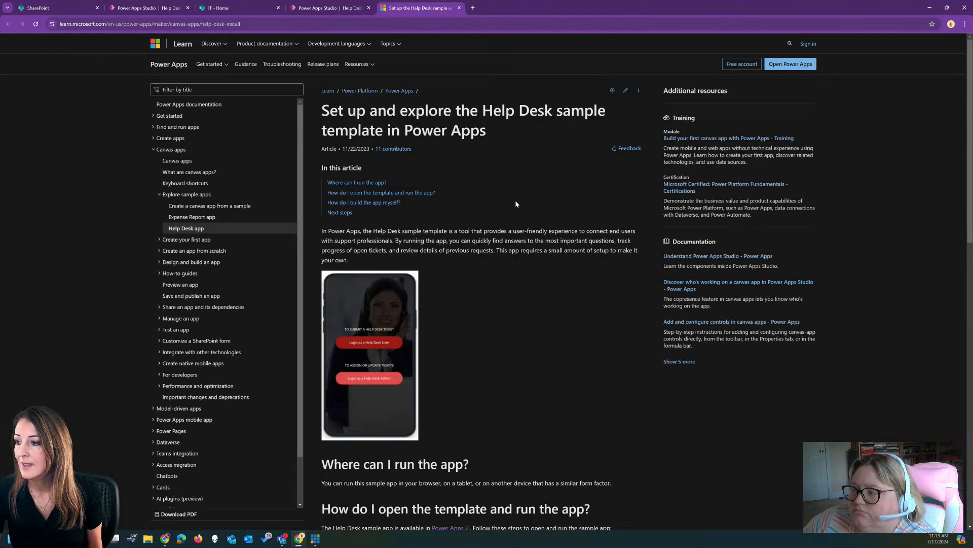
scroll(514, 202, "down", 10)
scroll(513, 205, "up", 10)
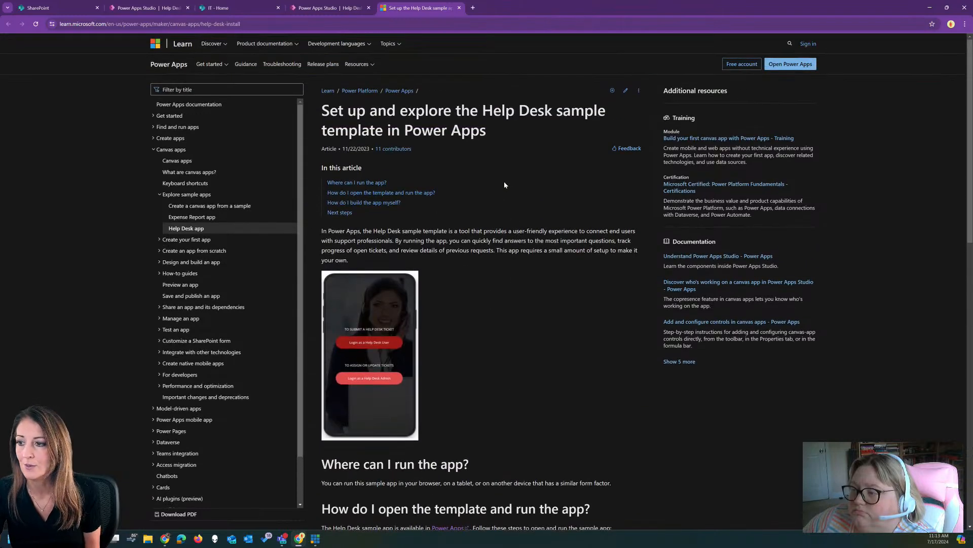
scroll(504, 185, "down", 10)
scroll(505, 185, "up", 7)
scroll(504, 185, "up", 4)
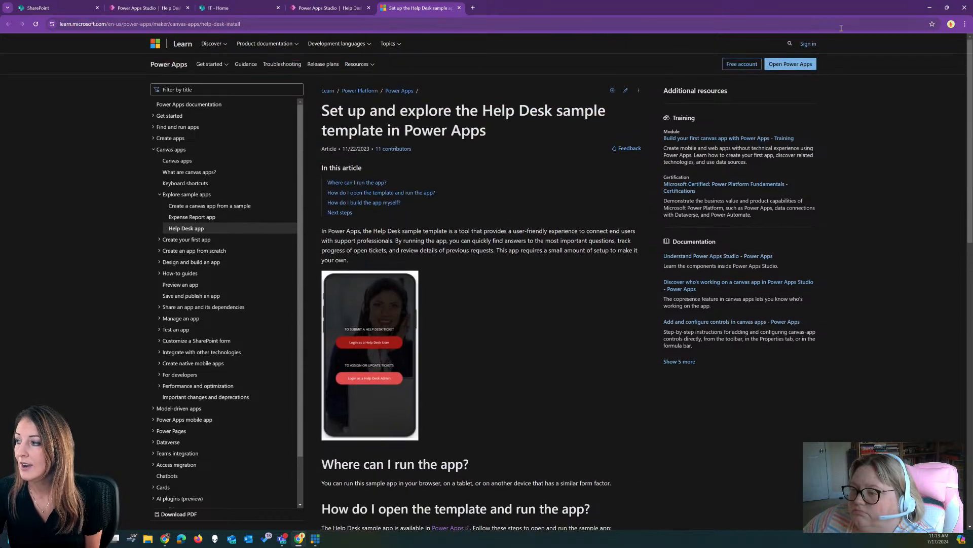
left_click(327, 8)
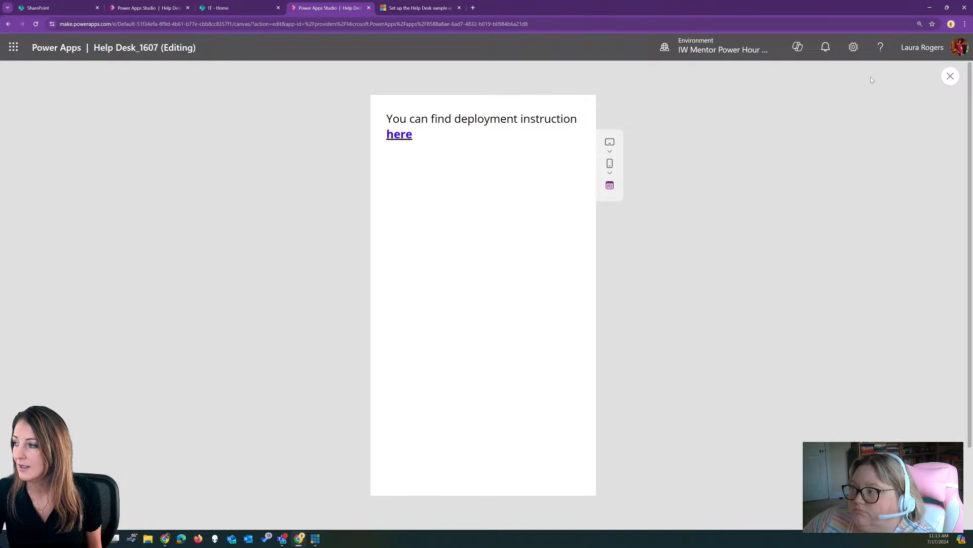
left_click(950, 76)
Switch to the Power Apps Studio tab for Help Desk_1526
left_click(147, 7)
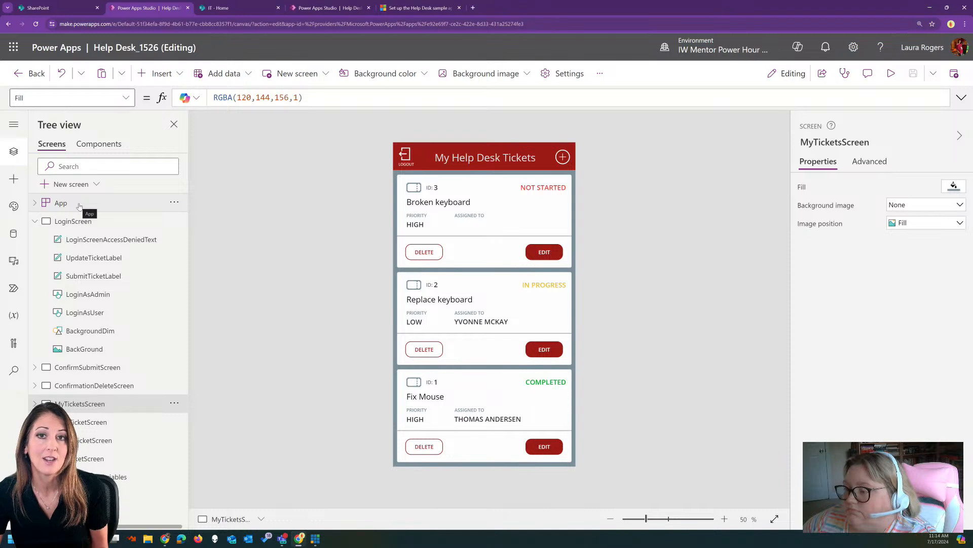
Preview the app from LoginScreen and log in as a Help Desk User
left_click(92, 226)
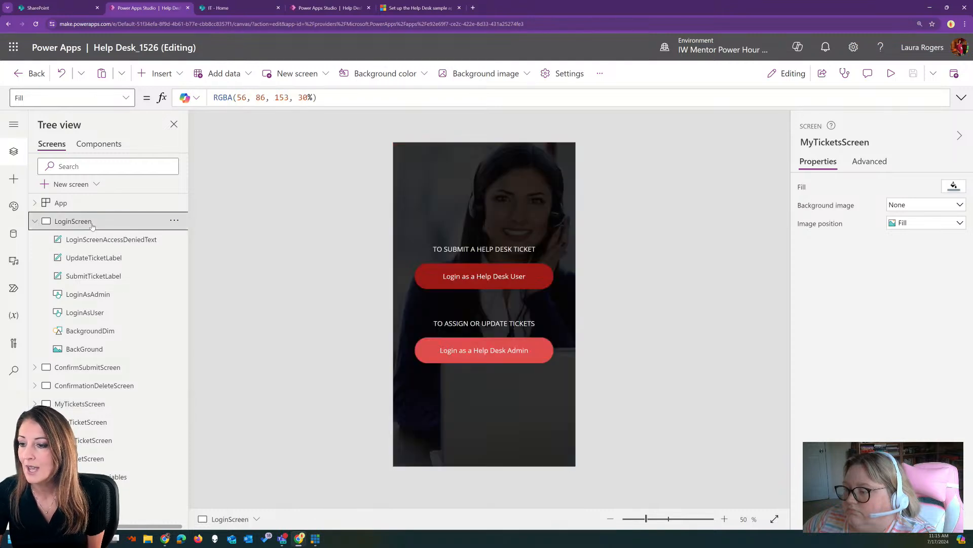
left_click(891, 74)
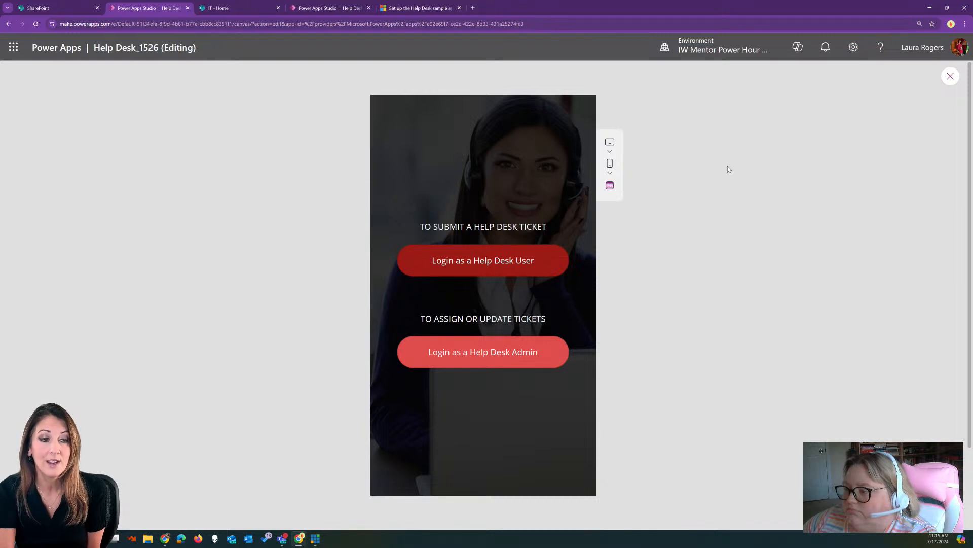
left_click(513, 261)
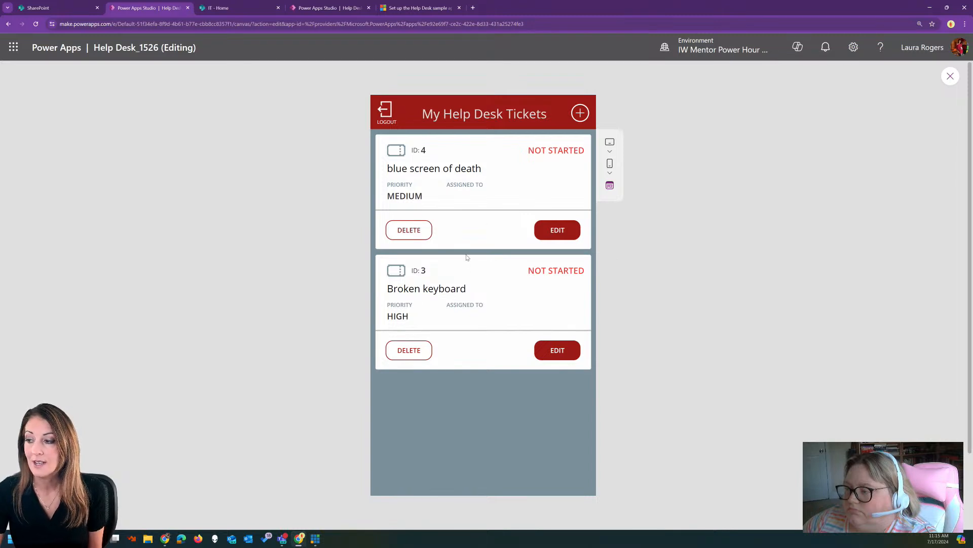
Create ticket 'Mouse doesn't work', LAPTOP / PC category, LOW priority, description 'mouse is broken'
left_click(580, 114)
left_click(422, 214)
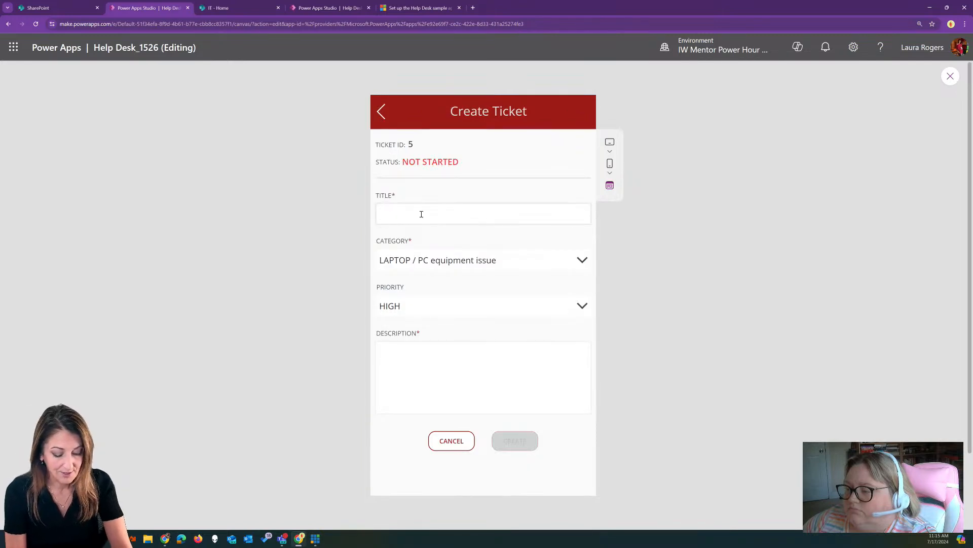
type("Mouse do")
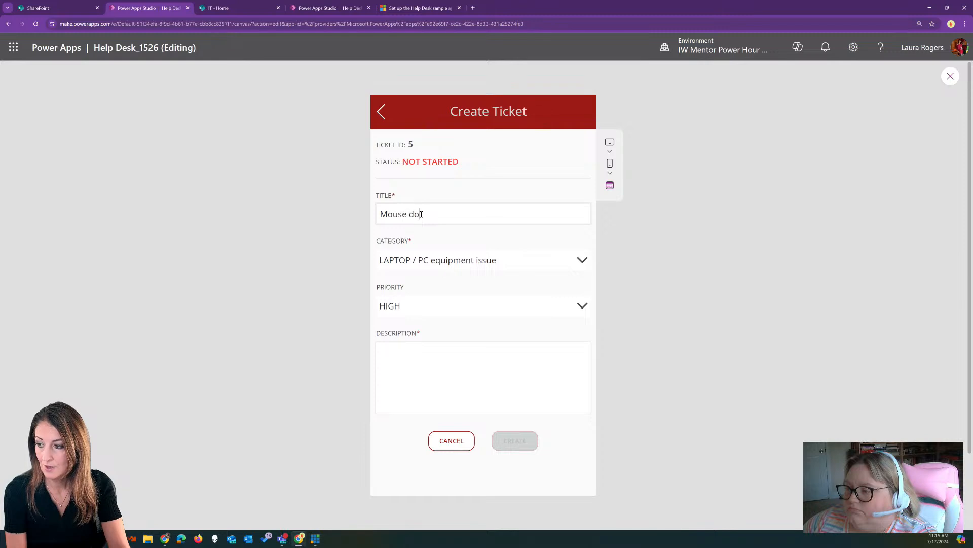
type("esn't work")
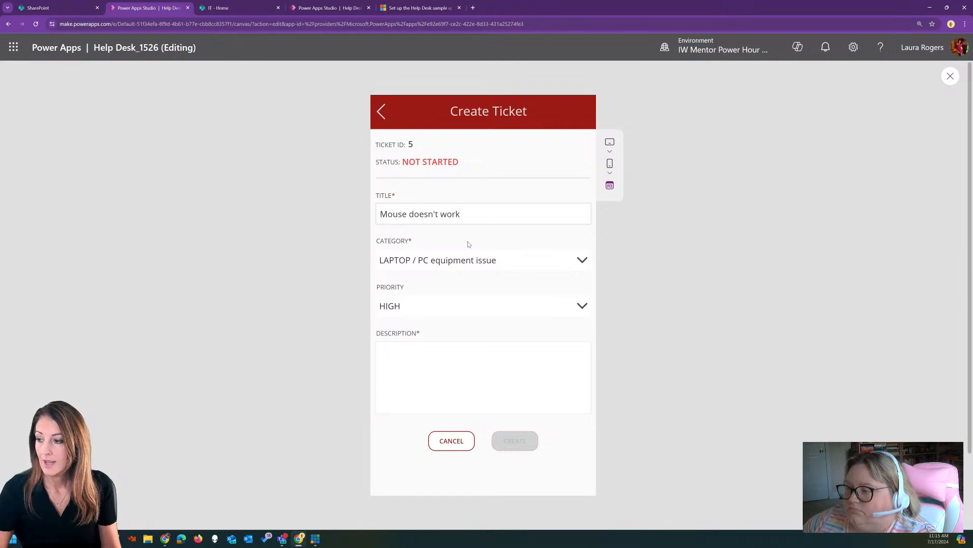
left_click(467, 262)
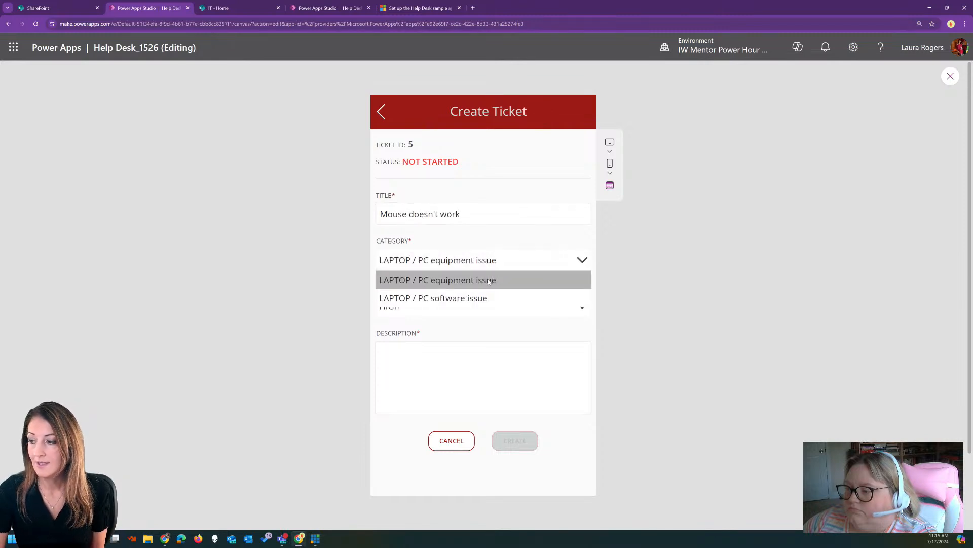
left_click(460, 280)
left_click(461, 308)
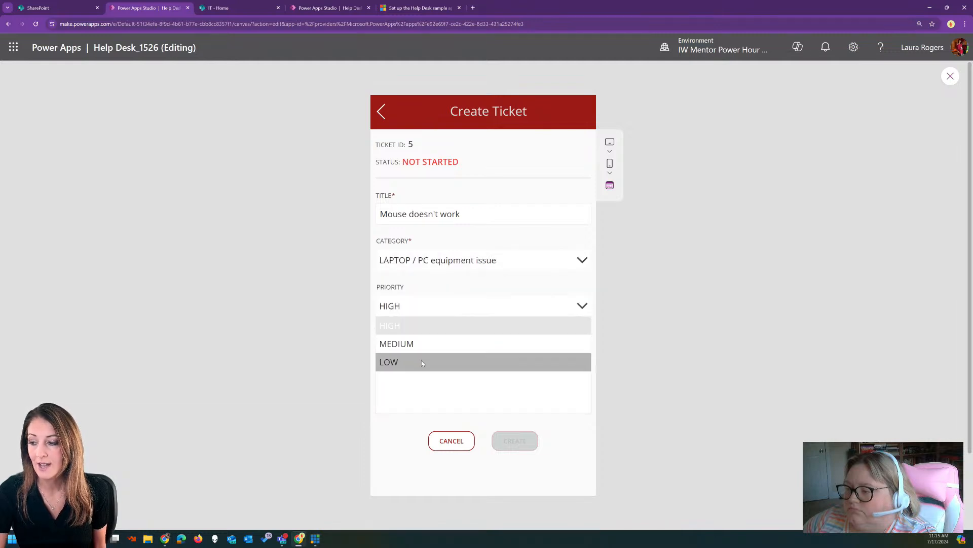
left_click(422, 361)
left_click(444, 352)
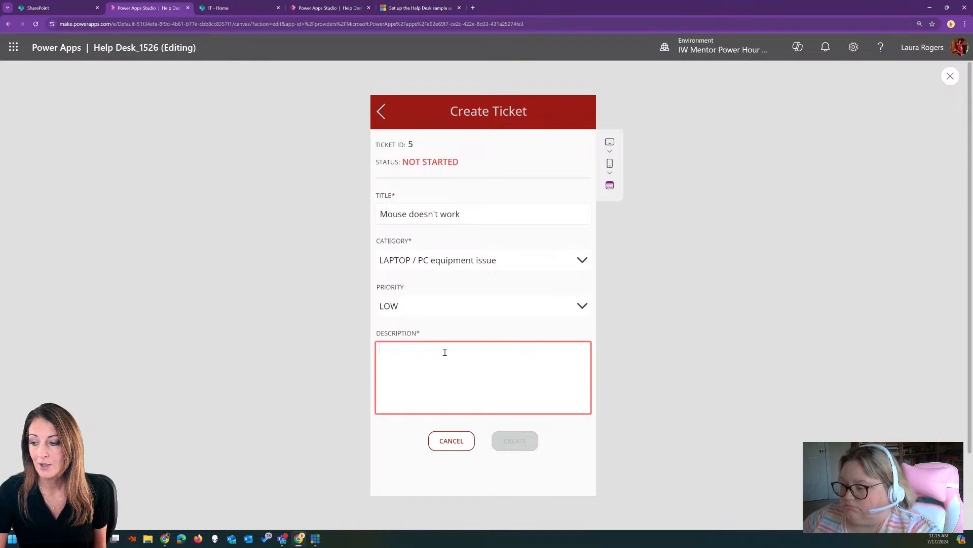
type("mouse is broken")
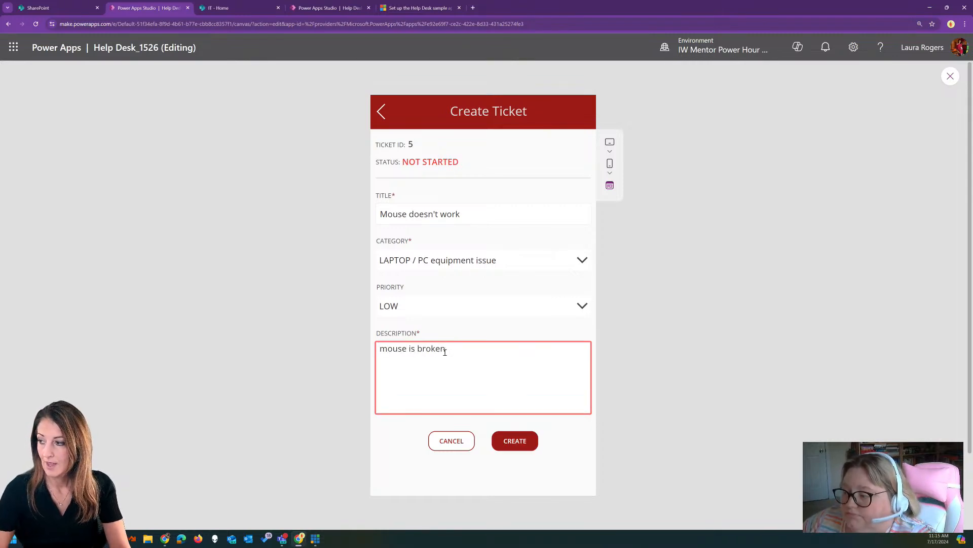
left_click(517, 441)
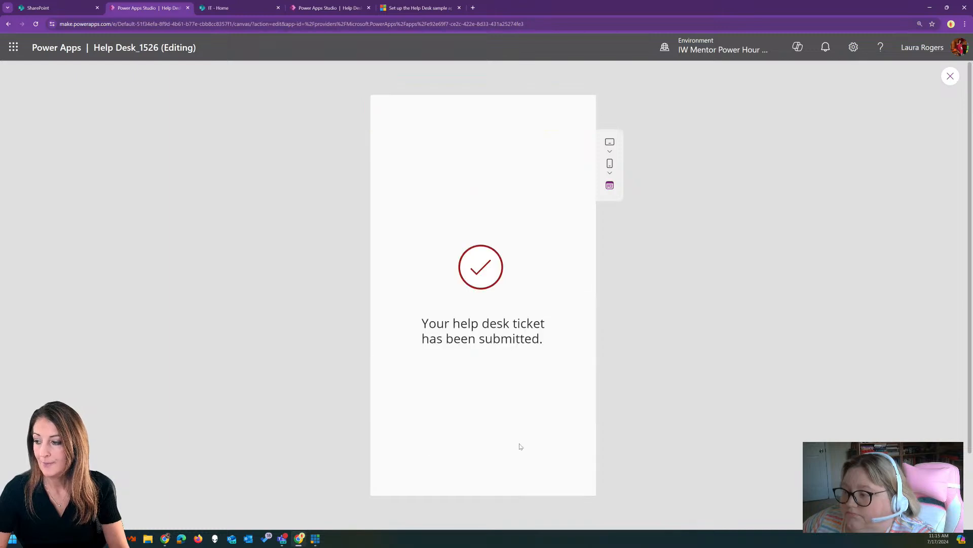
left_click(480, 278)
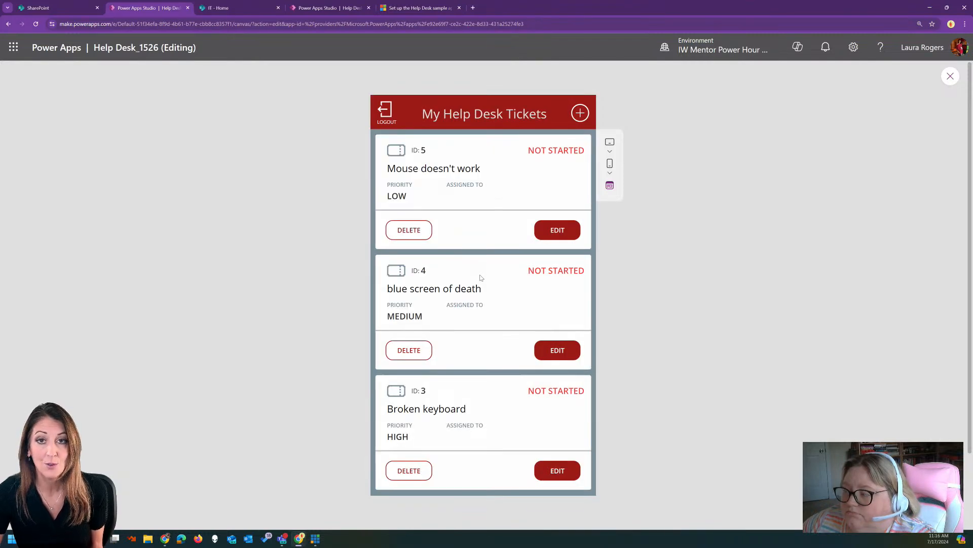
Edit ticket 5, change its Priority to MEDIUM and save the update
scroll(491, 238, "down", 2)
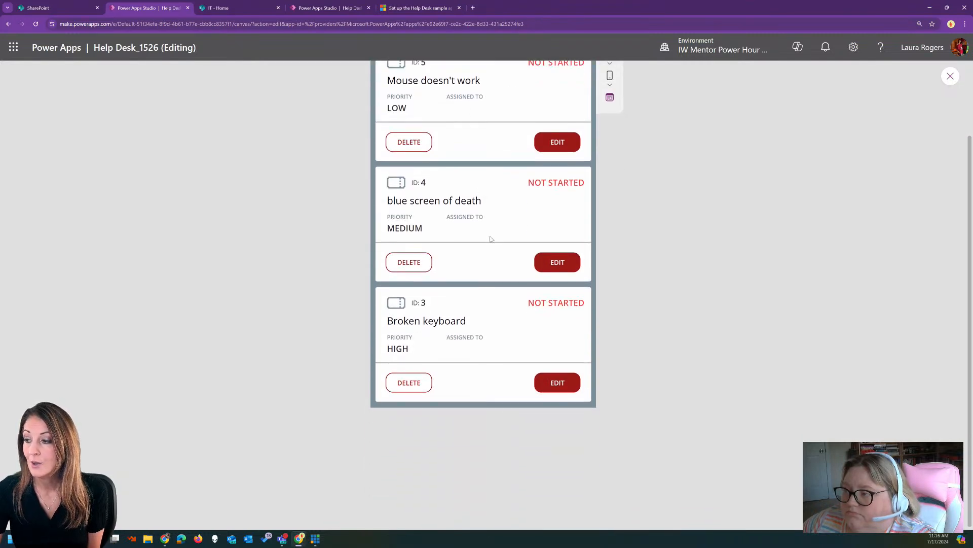
scroll(491, 239, "up", 2)
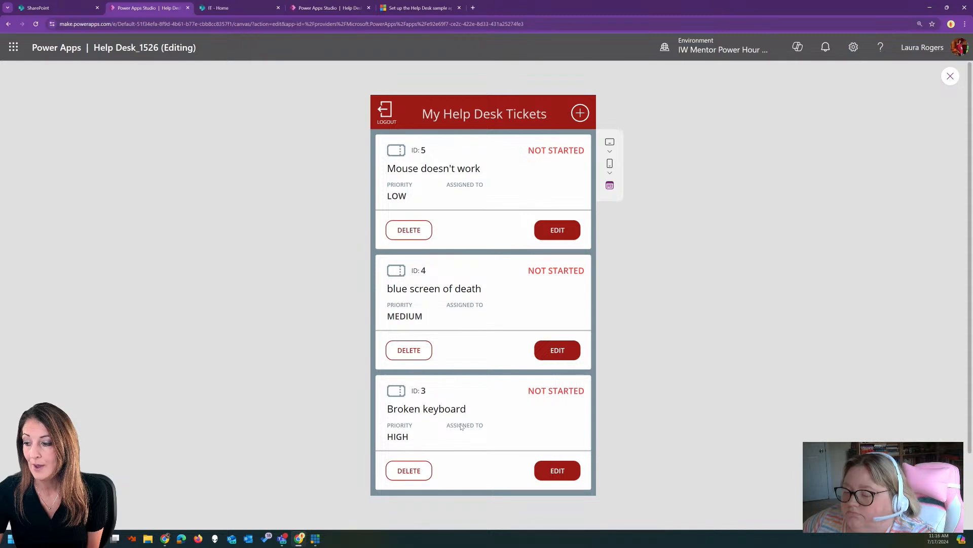
left_click(548, 231)
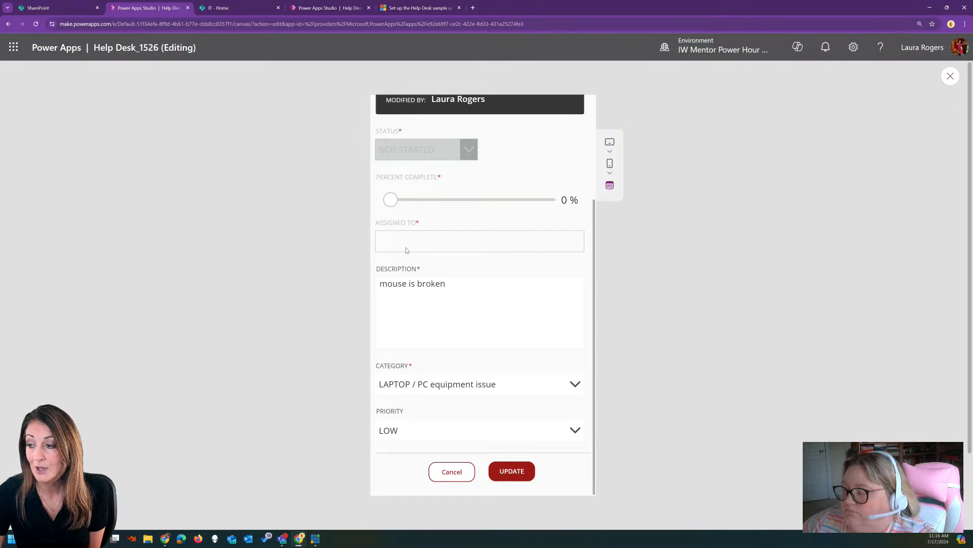
scroll(469, 384, "down", 2)
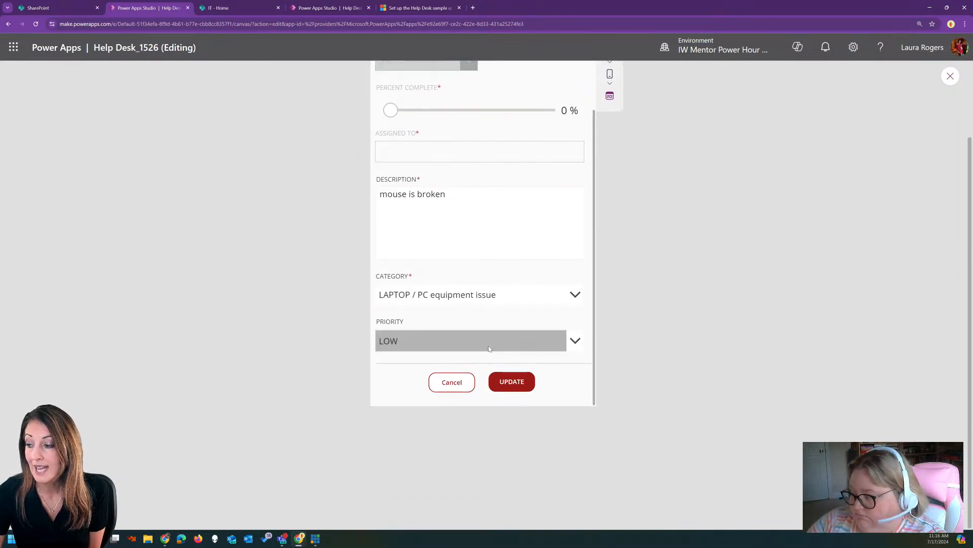
left_click(474, 345)
left_click(443, 338)
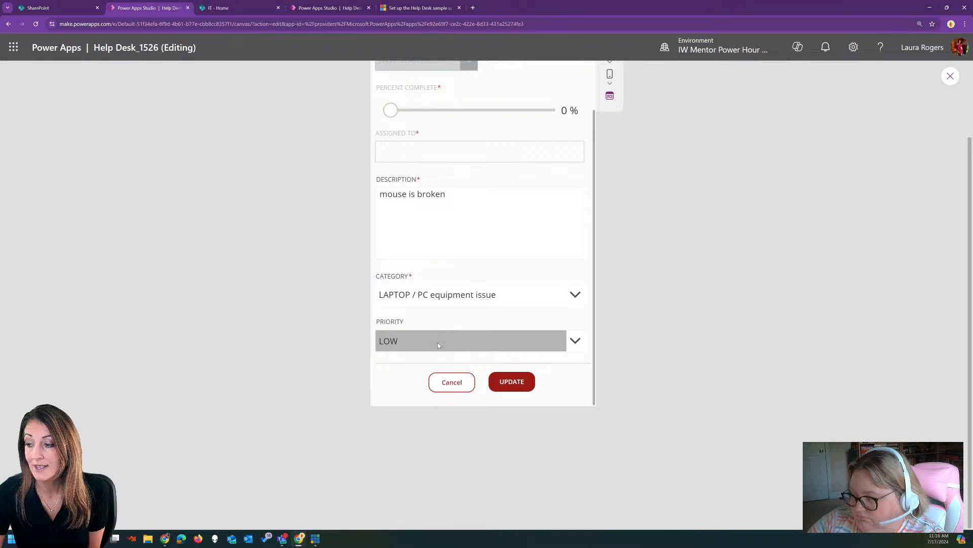
left_click(438, 344)
left_click(434, 359)
left_click(431, 337)
left_click(419, 377)
left_click(511, 383)
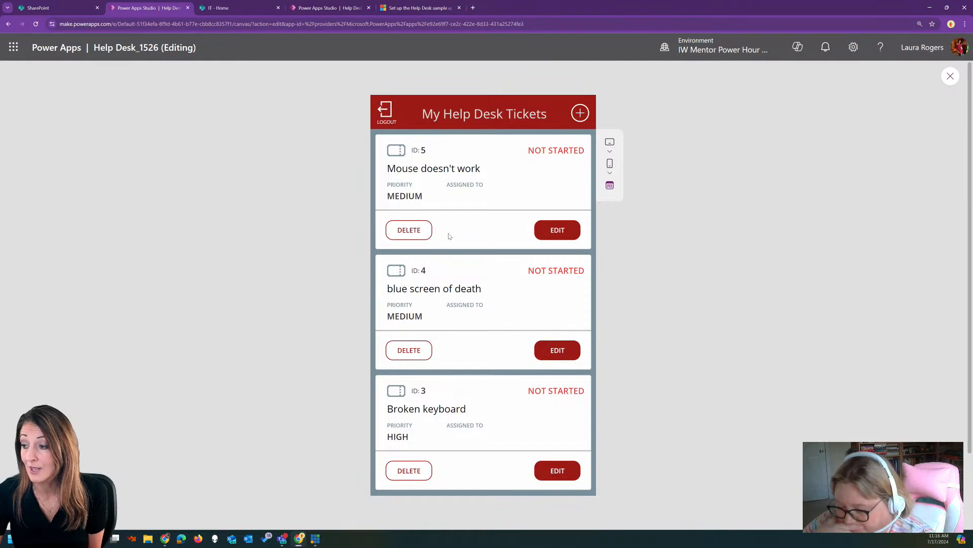
Delete the Broken keyboard ticket with confirmation, then log out
left_click(410, 474)
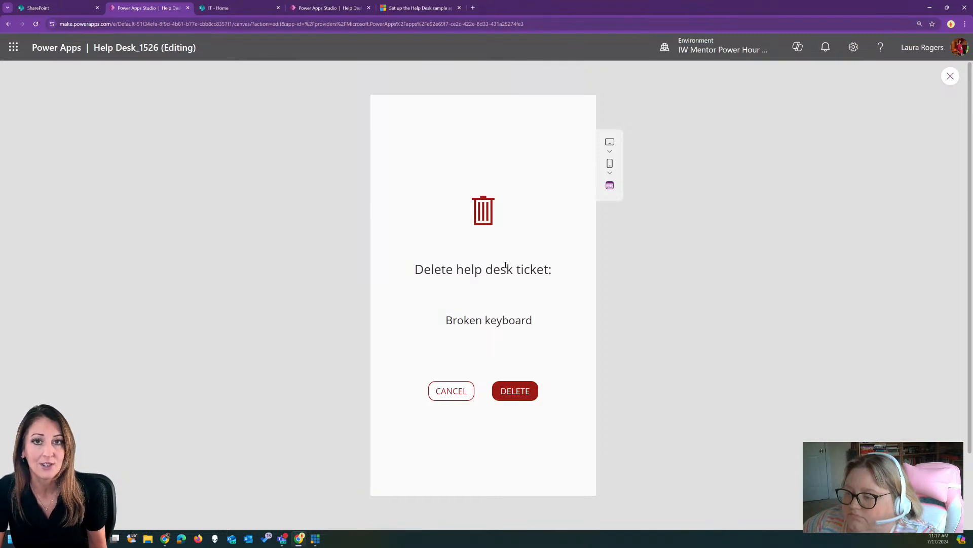
left_click(515, 393)
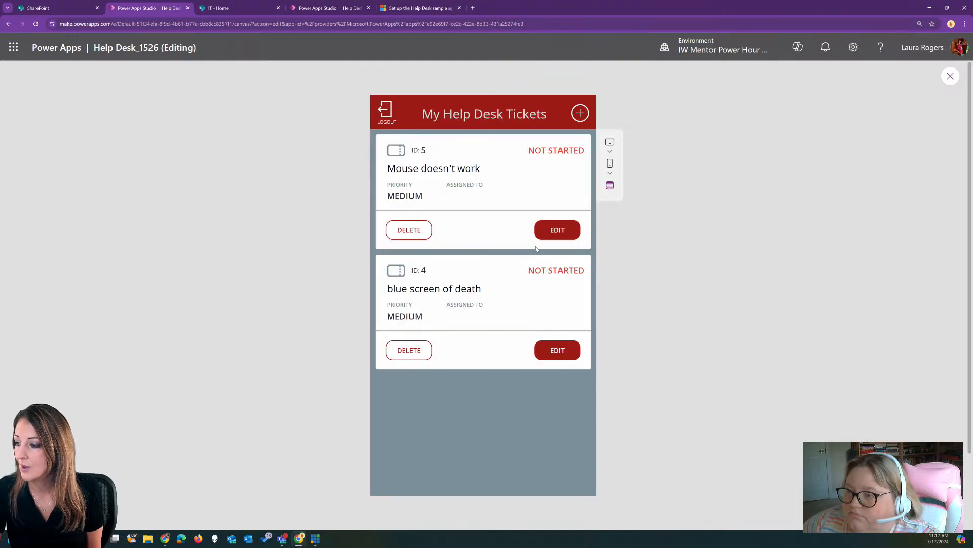
left_click(385, 110)
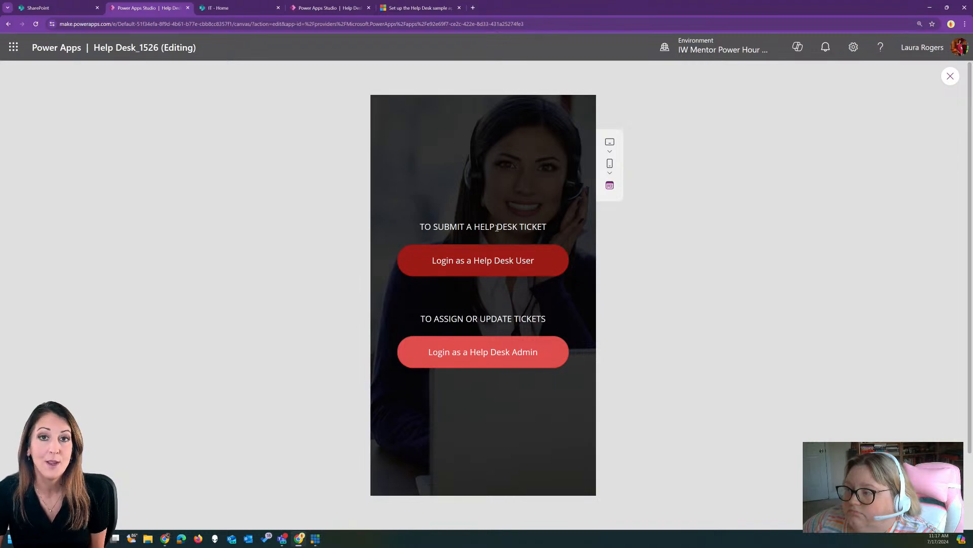
Log in as Help Desk User, log out, then log back in as Help Desk Admin
left_click(503, 268)
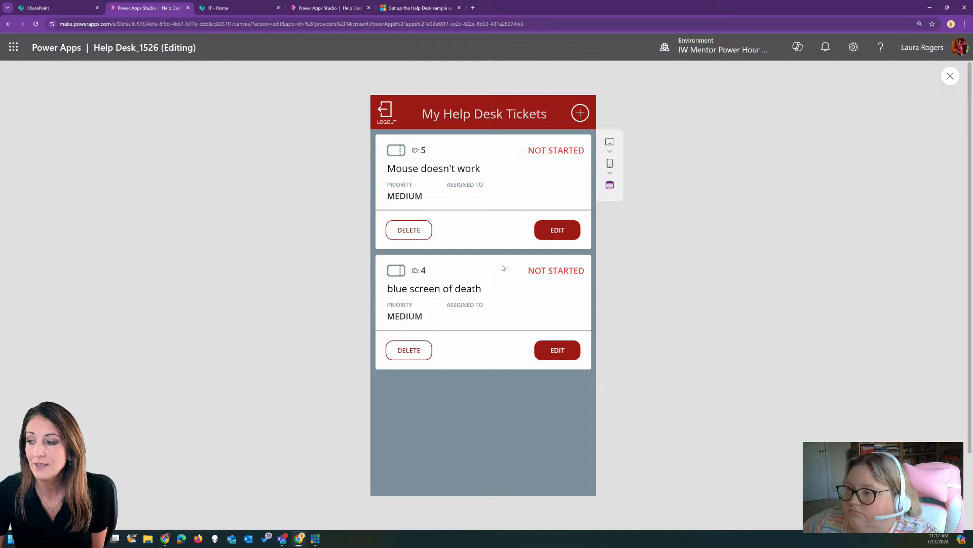
left_click(384, 114)
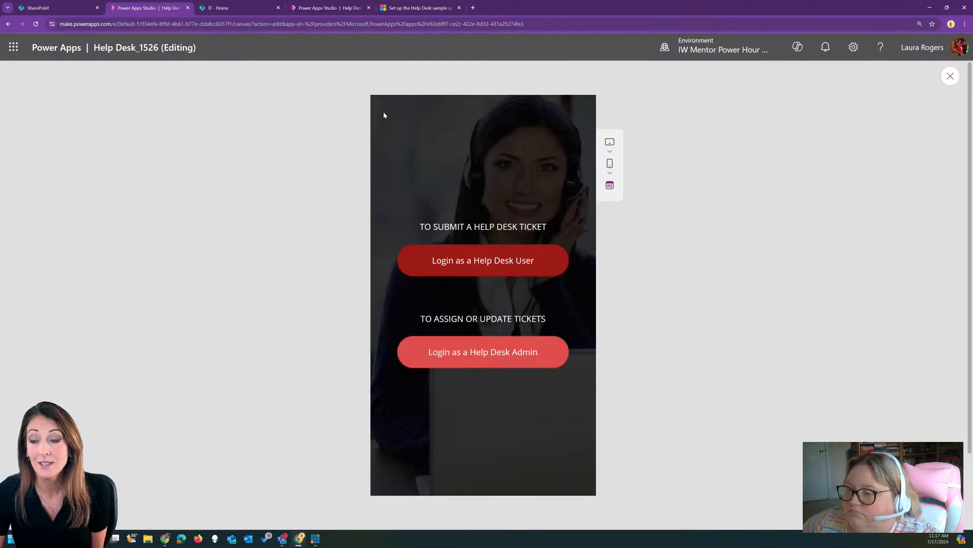
left_click(498, 356)
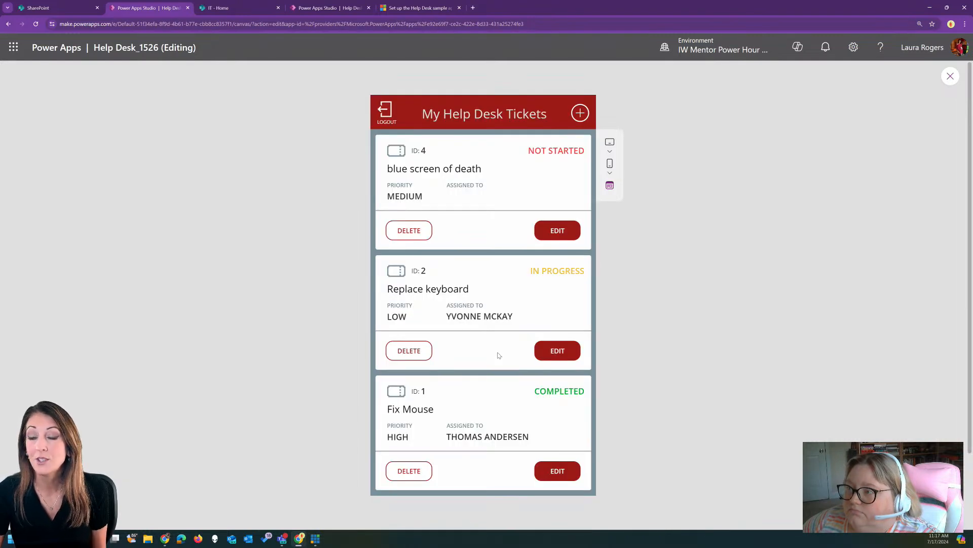
scroll(467, 230, "down", 3)
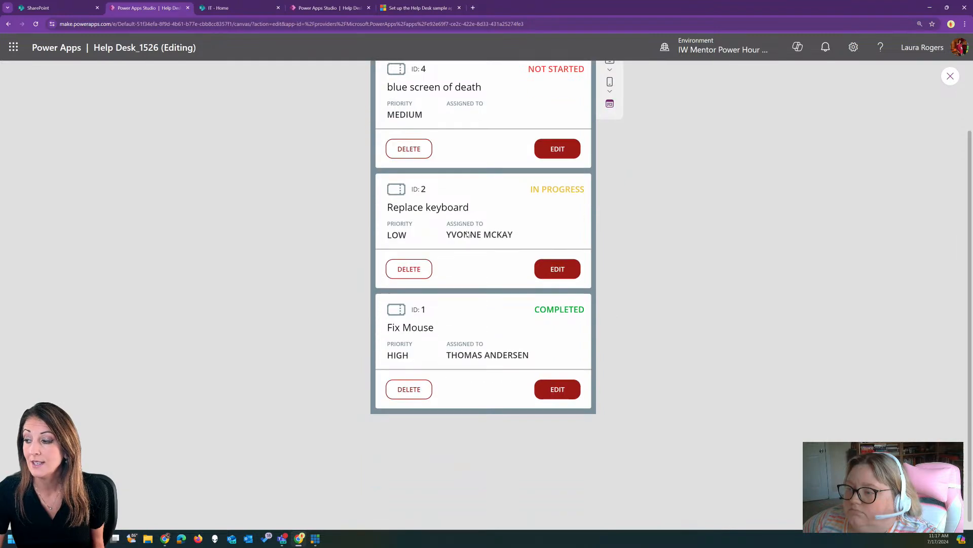
scroll(469, 233, "up", 3)
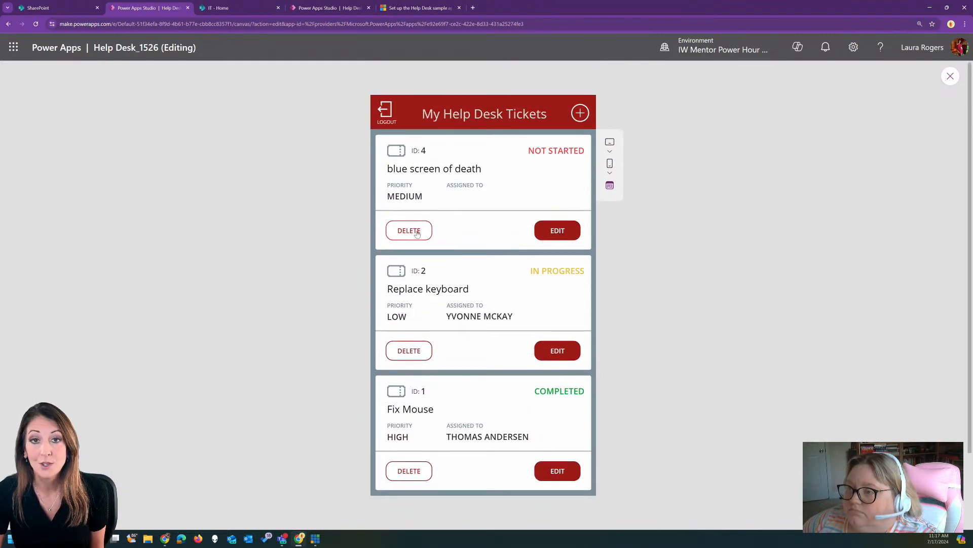
Edit the blue screen of death ticket and set its Status to IN PROGRESS
left_click(553, 234)
left_click(441, 151)
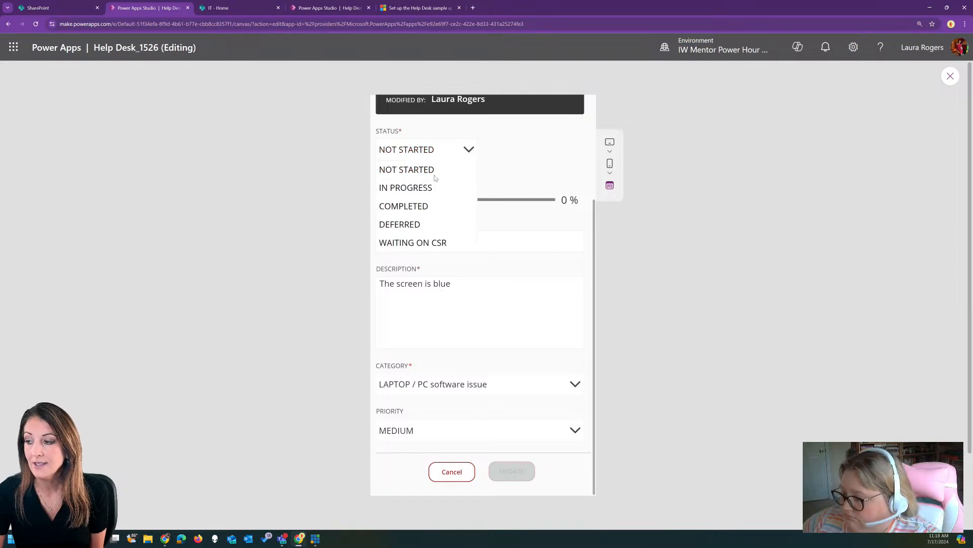
left_click(431, 189)
left_click(462, 148)
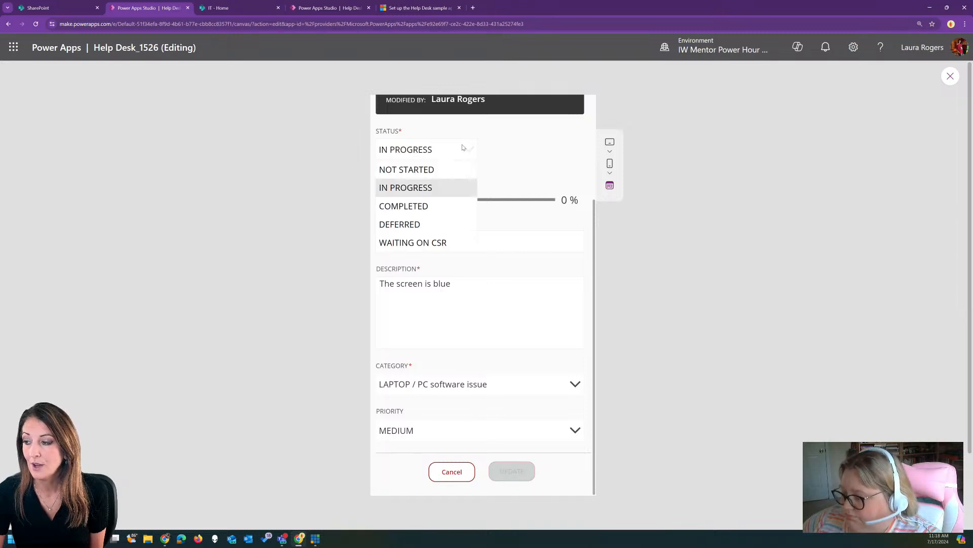
Set the ticket's status to DEFERRED and percent complete to 14, and choose a person as assignee
left_click(411, 224)
mouse_move(389, 204)
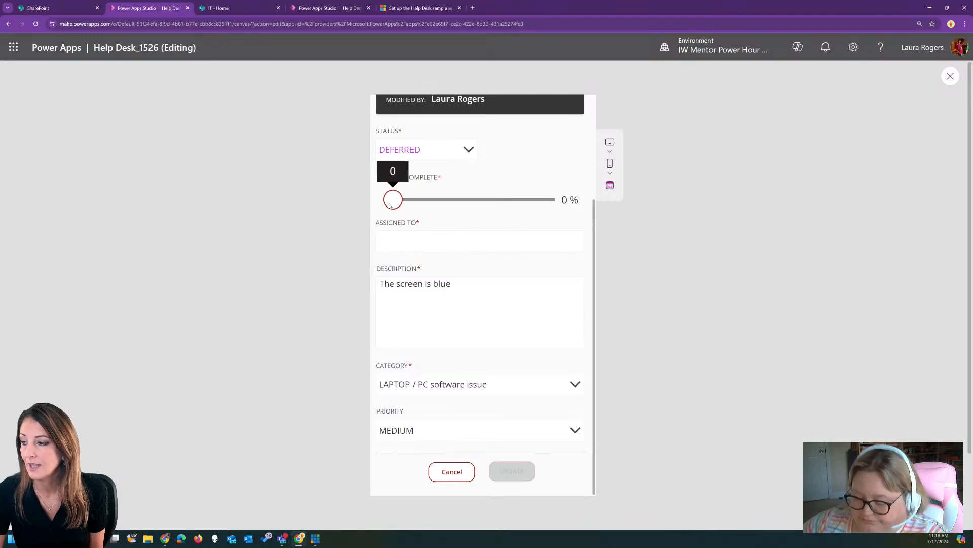
left_click_drag(390, 204, 409, 207)
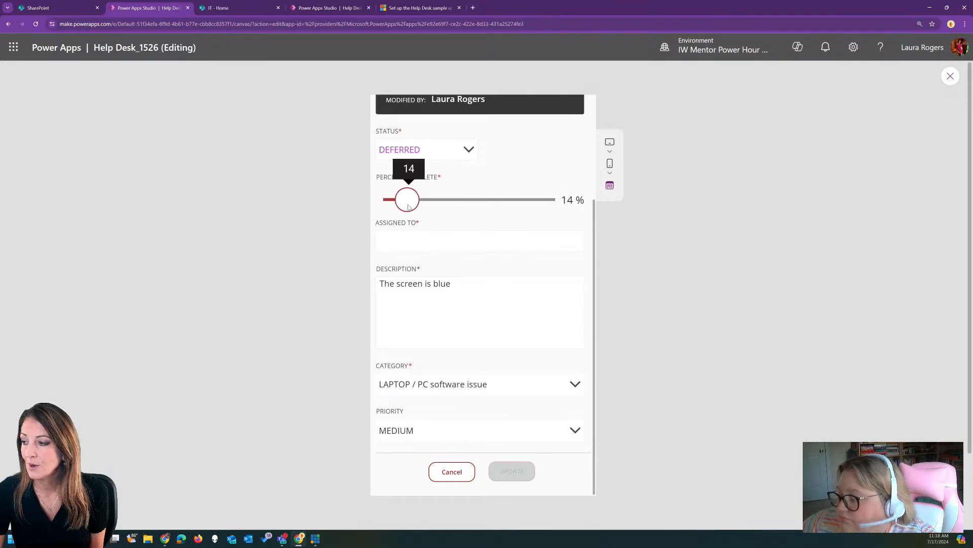
left_click(436, 242)
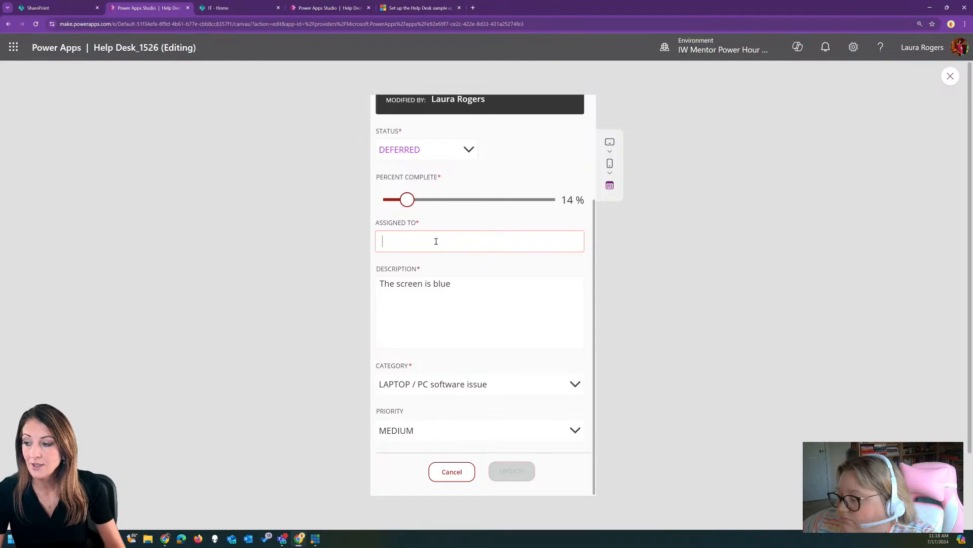
type("joelle")
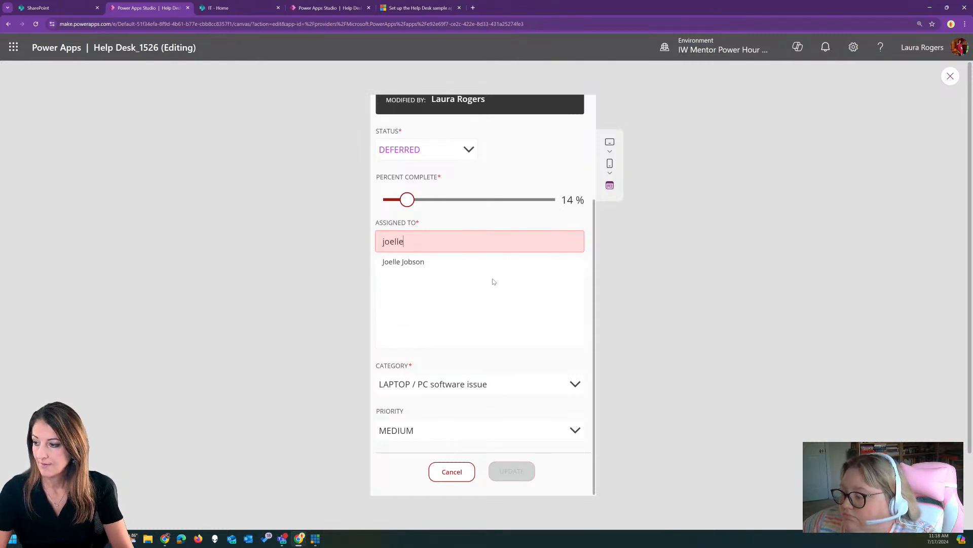
left_click(421, 262)
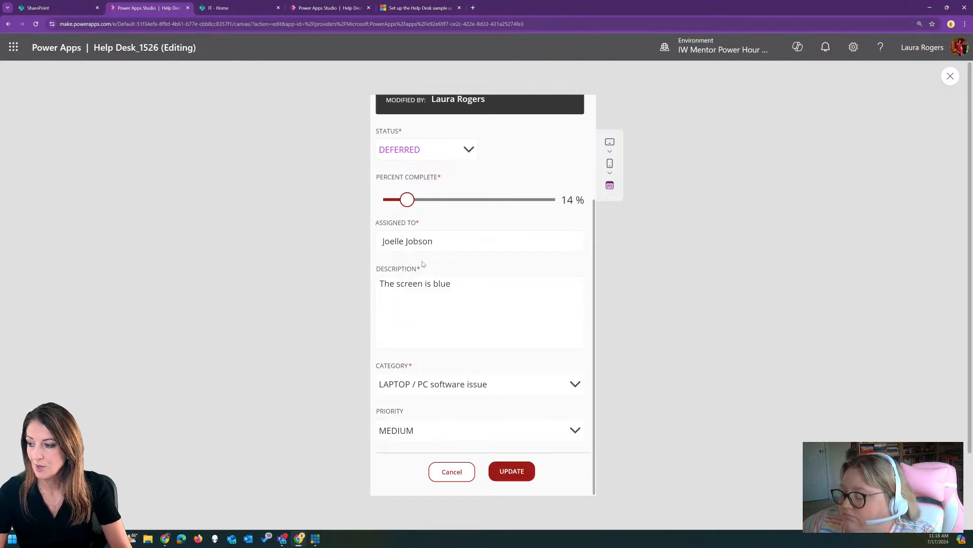
Check the description 'The screen is blue' and save the ticket changes with UPDATE
left_click(405, 317)
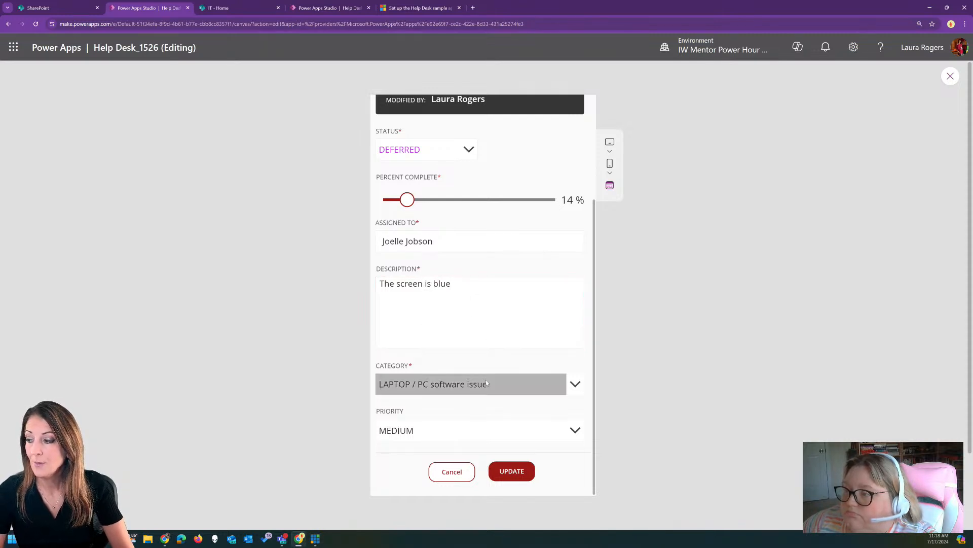
scroll(447, 223, "down", 2)
scroll(447, 223, "up", 2)
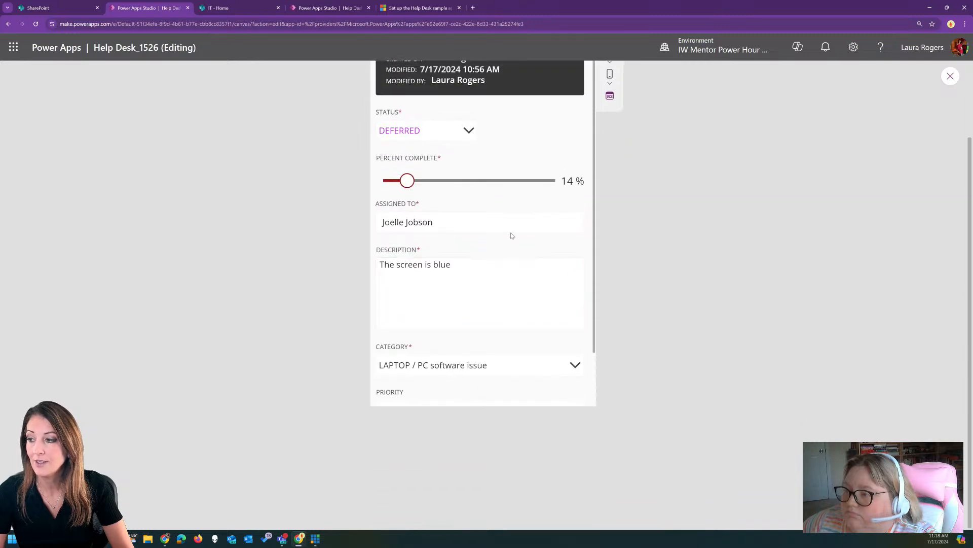
left_click_drag(595, 267, 595, 313)
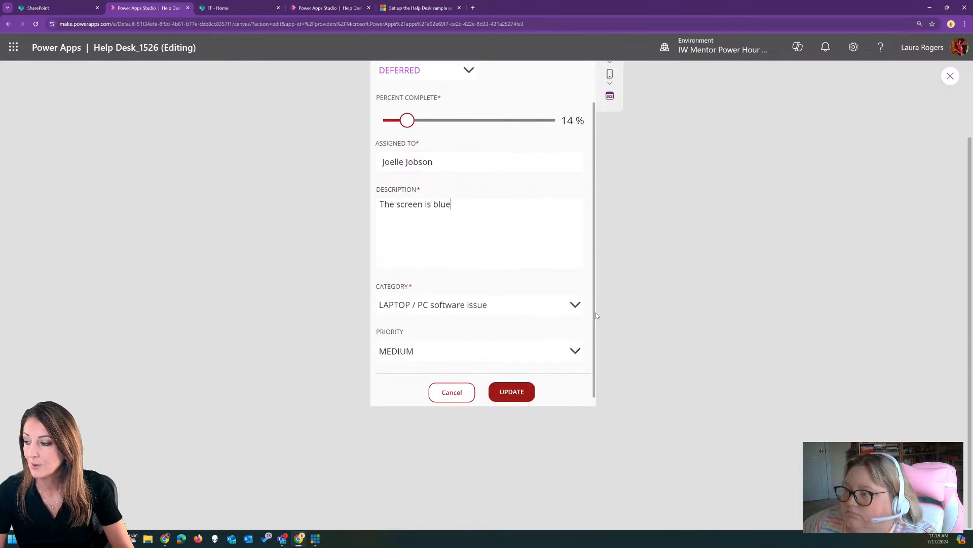
left_click(522, 386)
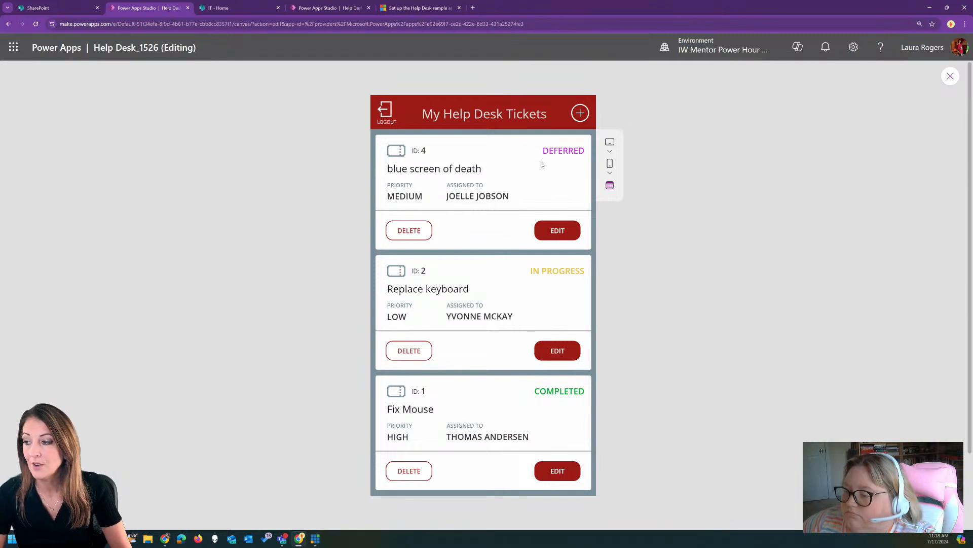
Log out, log back in as a Help Desk User, and try the Create Ticket form
left_click(383, 112)
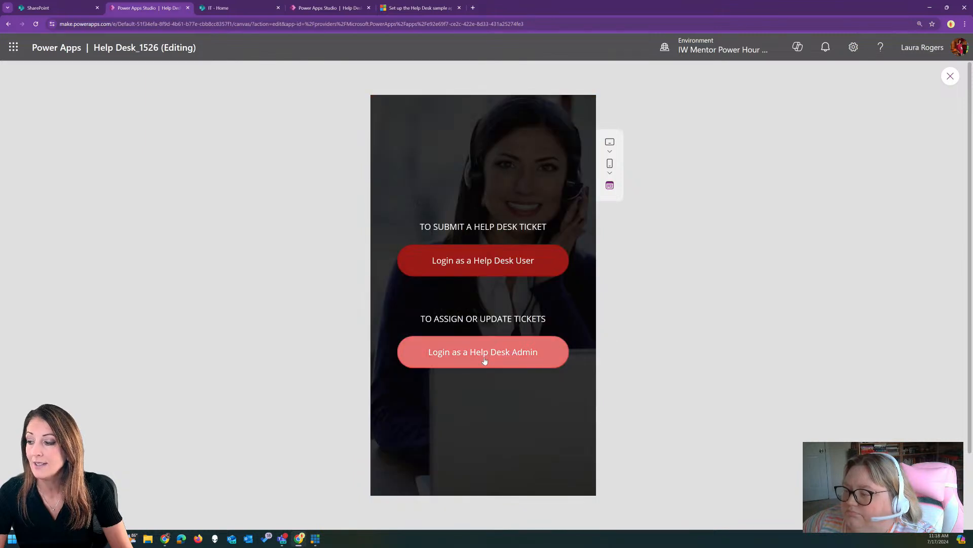
left_click(484, 272)
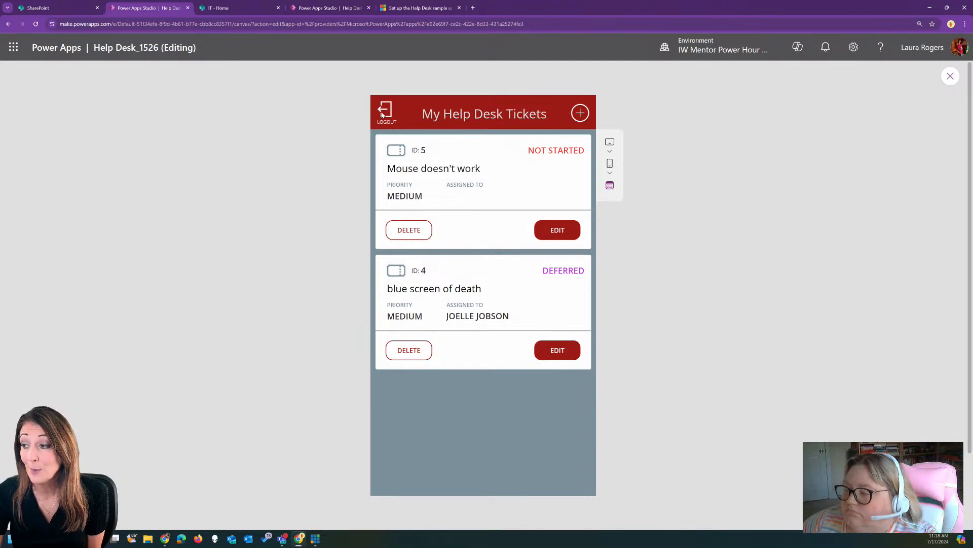
left_click(579, 114)
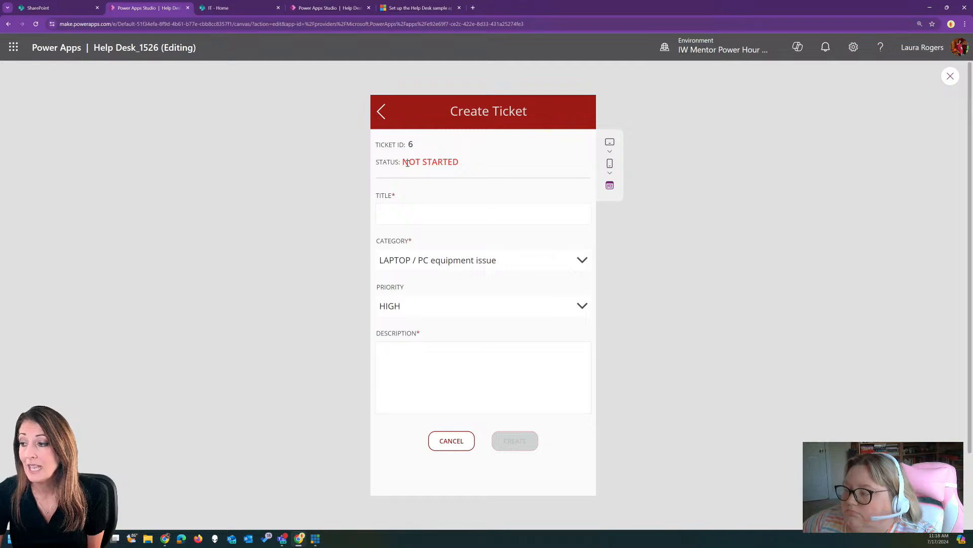
left_click(381, 113)
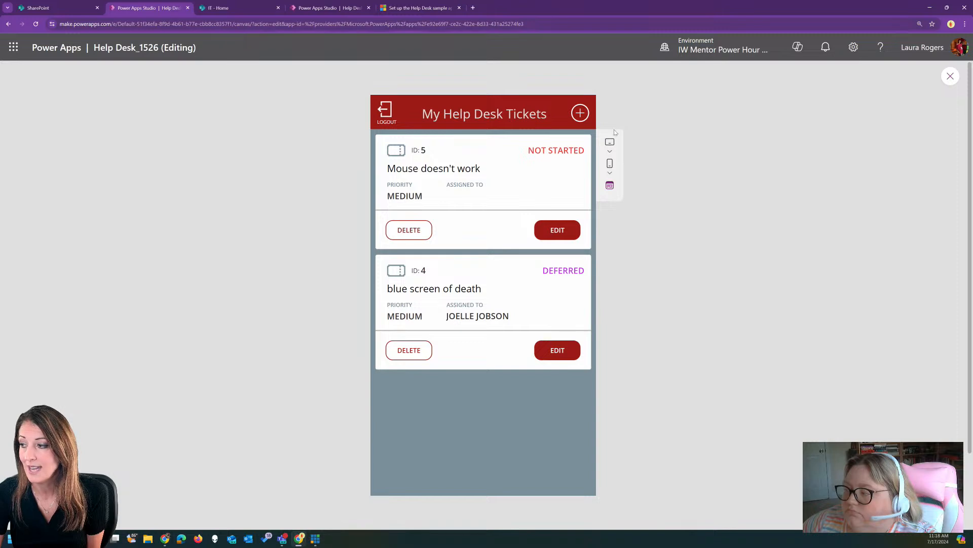
Reopen and cancel the new-ticket form, then log out and close the preview
left_click(580, 113)
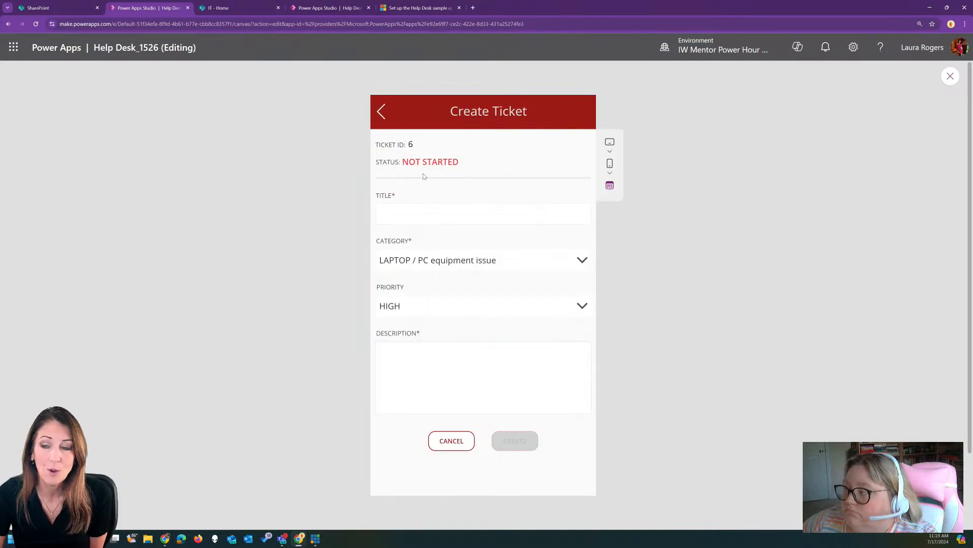
left_click(451, 441)
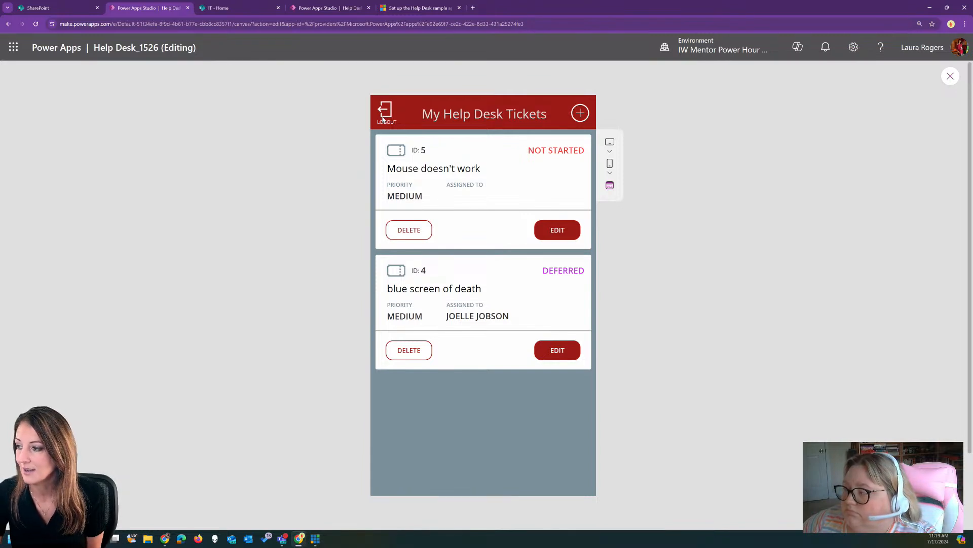
left_click(383, 120)
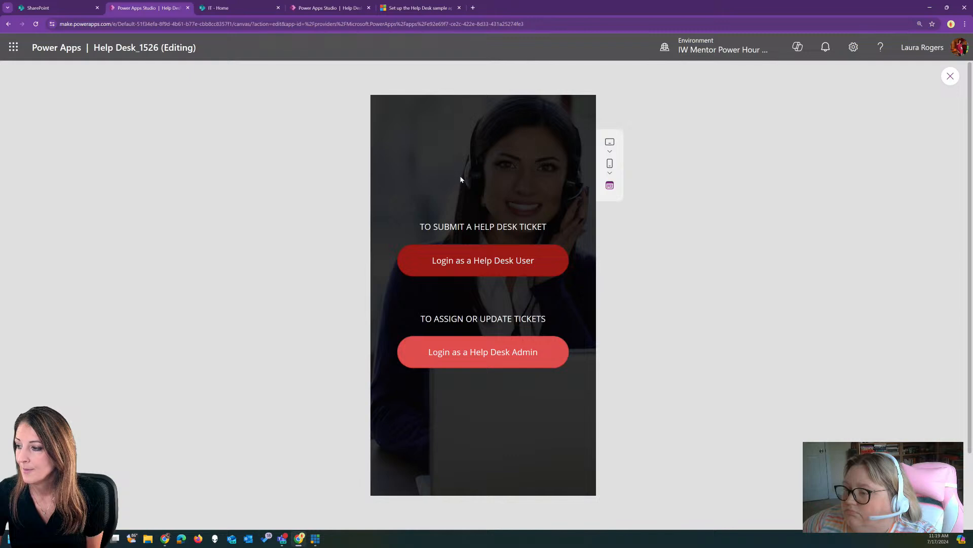
left_click(951, 76)
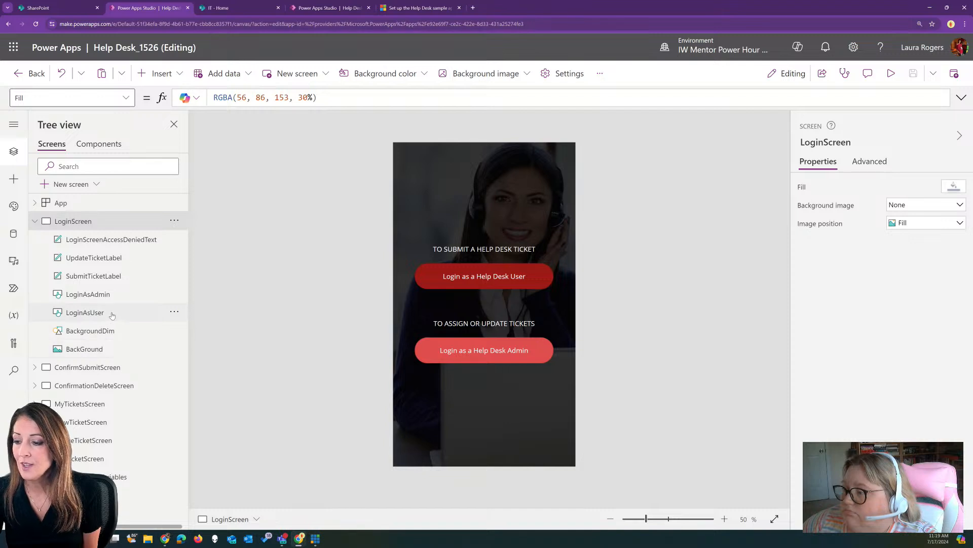
Format the LoginAsAdmin button's OnSelect formula into indented lines in the expanded formula bar
left_click(478, 353)
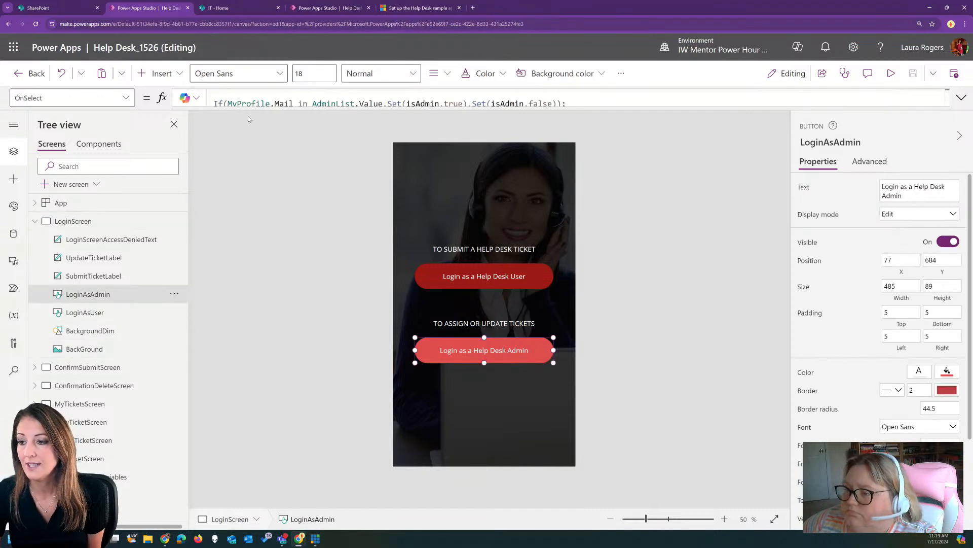
left_click(342, 103)
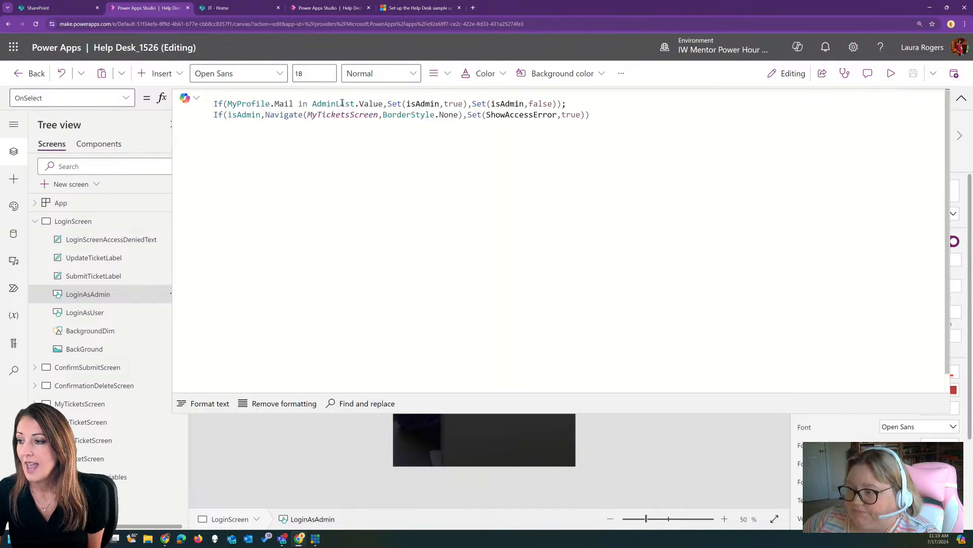
left_click(209, 403)
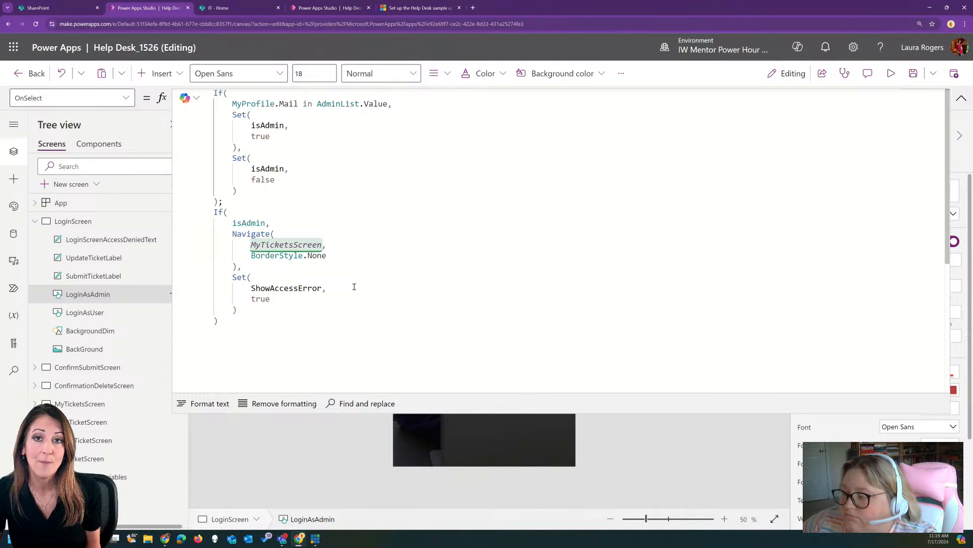
scroll(280, 145, "up", 1)
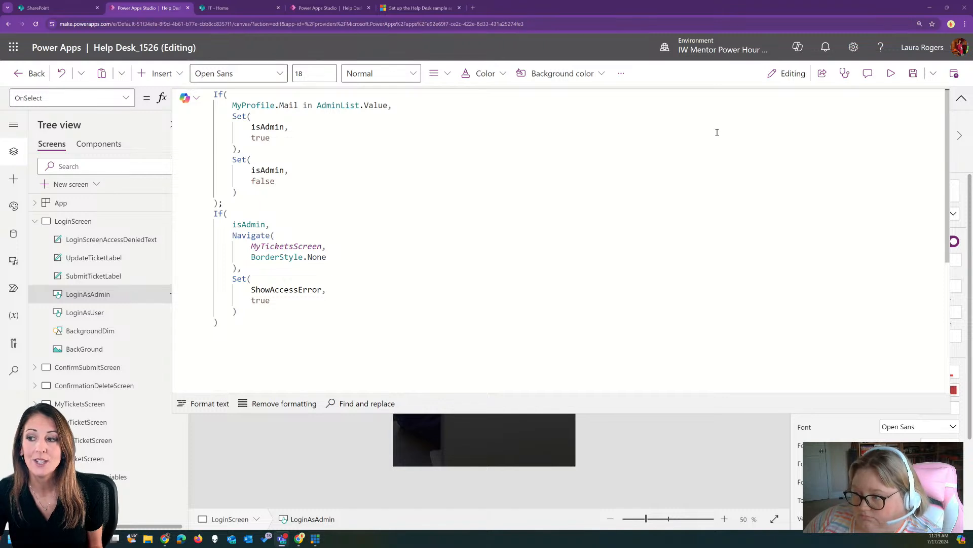
left_click(961, 98)
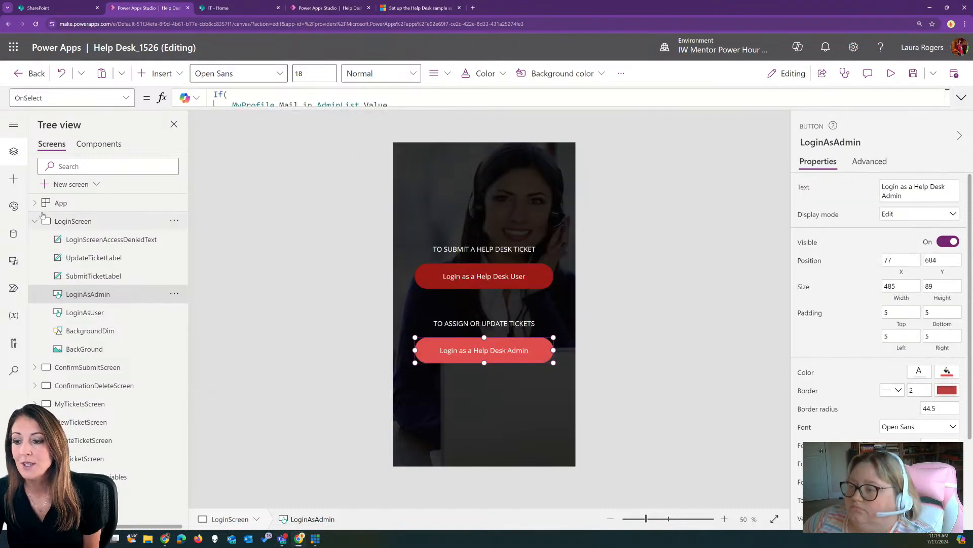
Open the Data pane and select the App object to show its OnStart formula
left_click(12, 234)
mouse_move(95, 360)
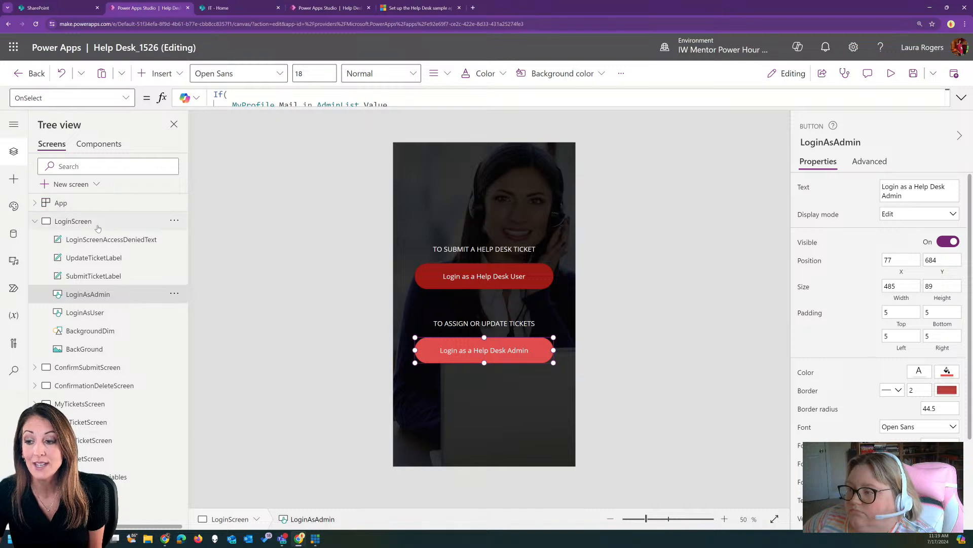
left_click(104, 203)
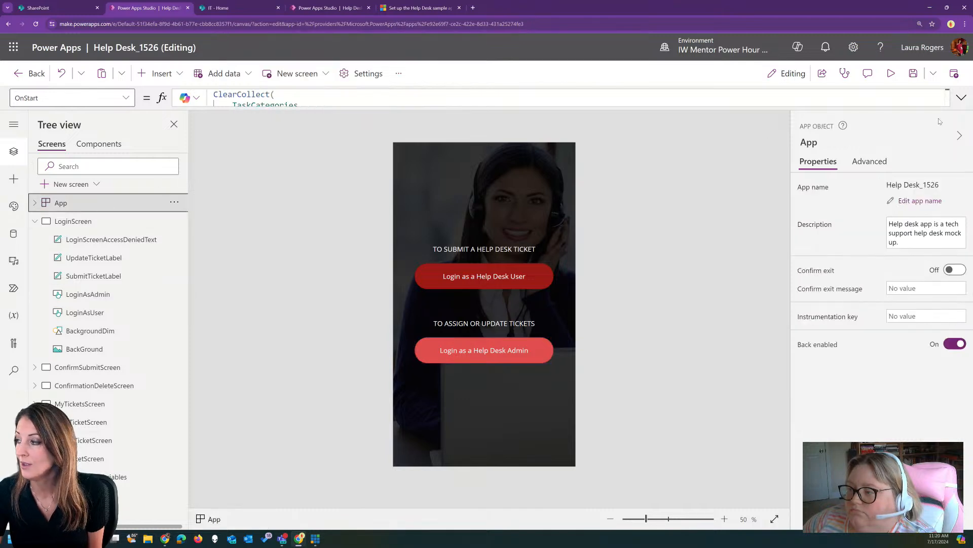
Expand the App OnStart formula and inspect the admin e-mail list and the AdminList variable
left_click(962, 97)
scroll(357, 263, "down", 2)
scroll(357, 264, "down", 1)
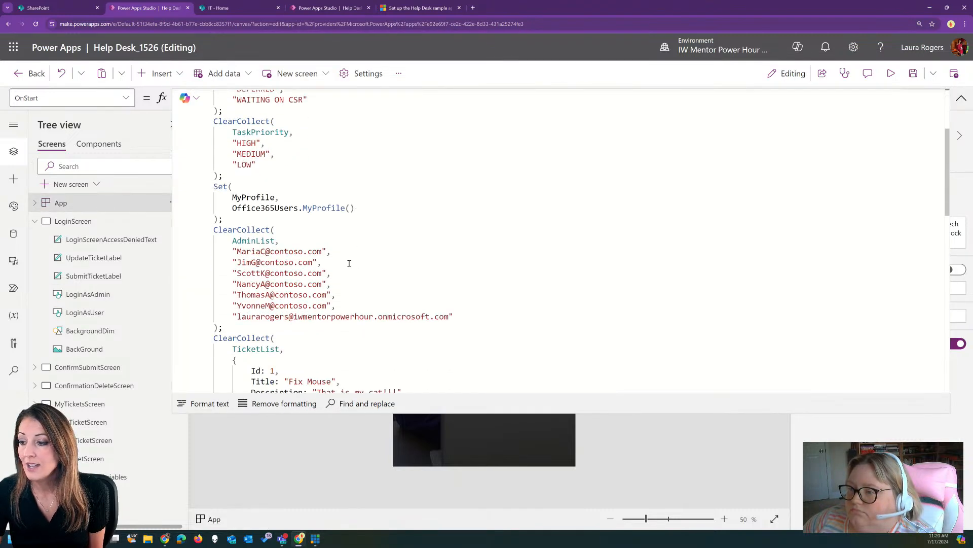
right_click(262, 251)
left_click(339, 224)
left_click_drag(274, 295, 273, 316)
left_click(285, 272)
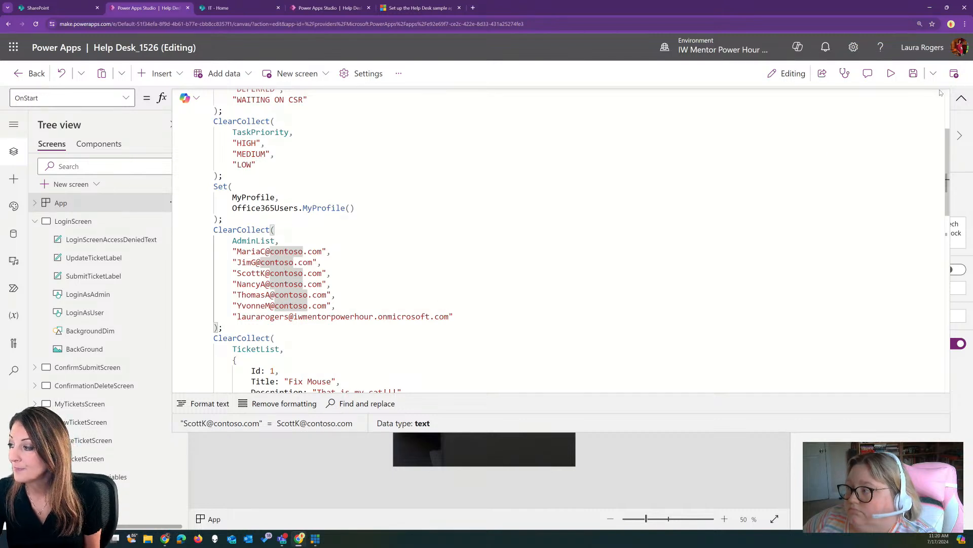
double_click(234, 241)
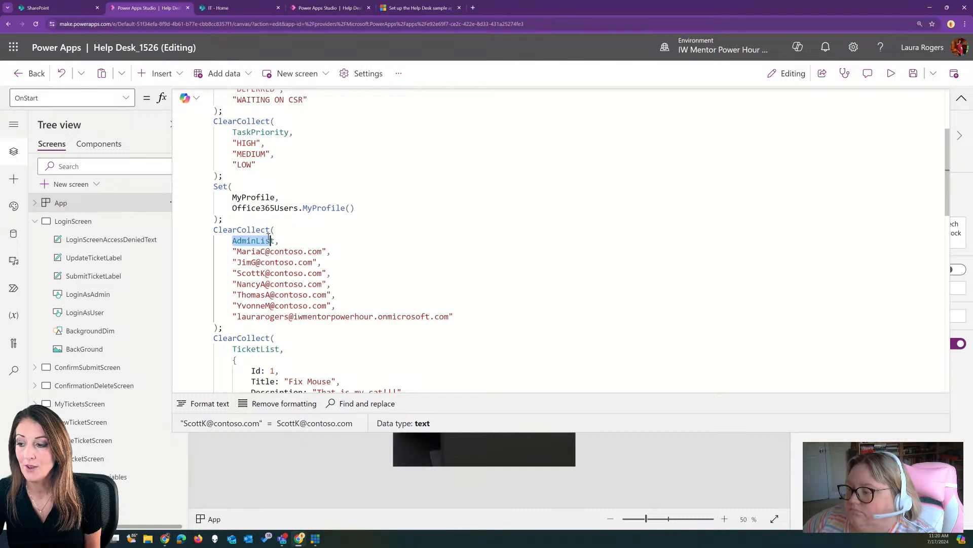
left_click(309, 305)
Read OnStart down to NumberOfTickets, collapse it, and select the Help Desk Admin login button
scroll(308, 305, "down", 3)
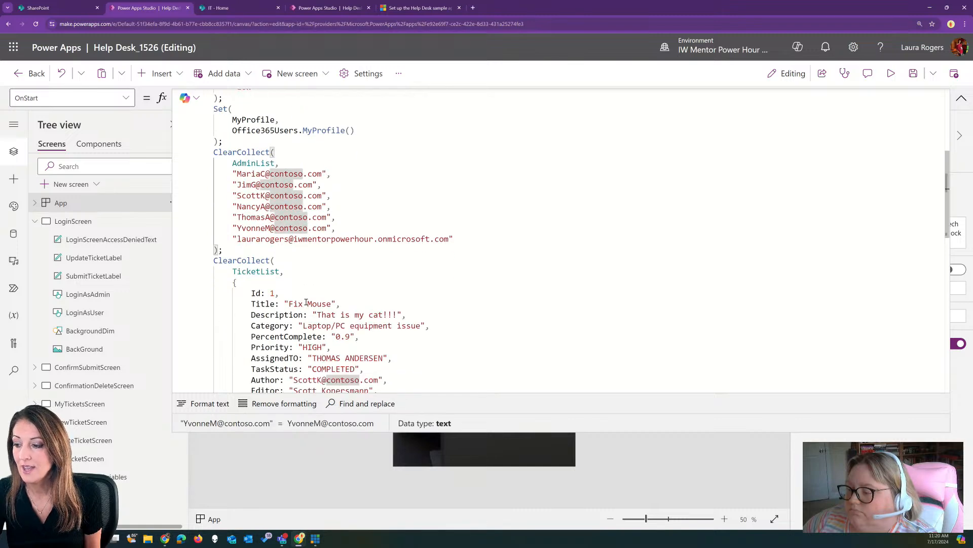
scroll(330, 221, "down", 3)
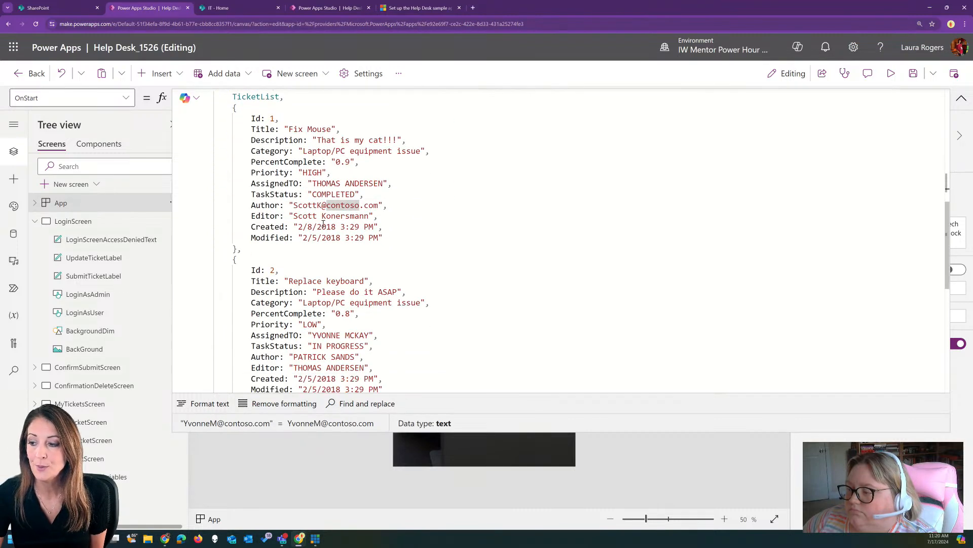
scroll(323, 162, "down", 4)
scroll(348, 183, "up", 2)
scroll(274, 244, "down", 3)
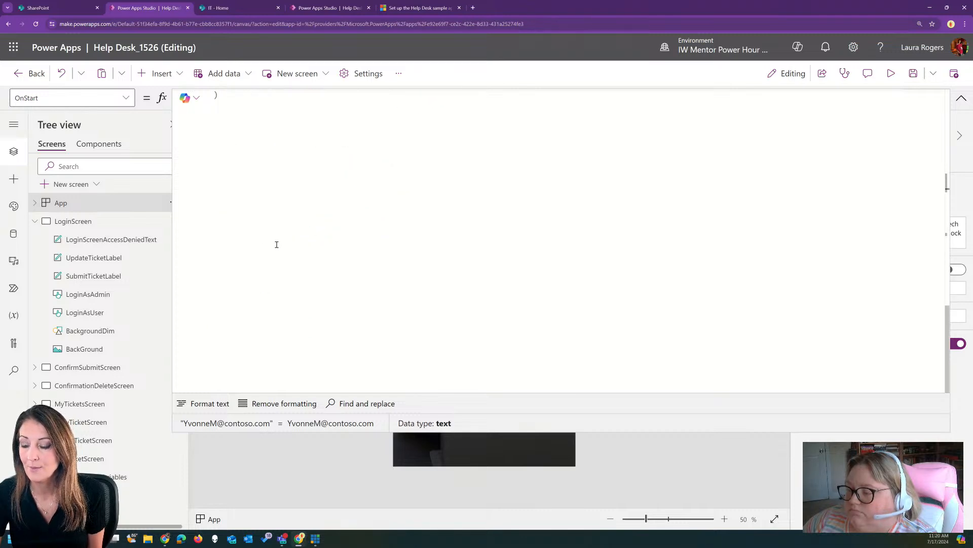
left_click(955, 99)
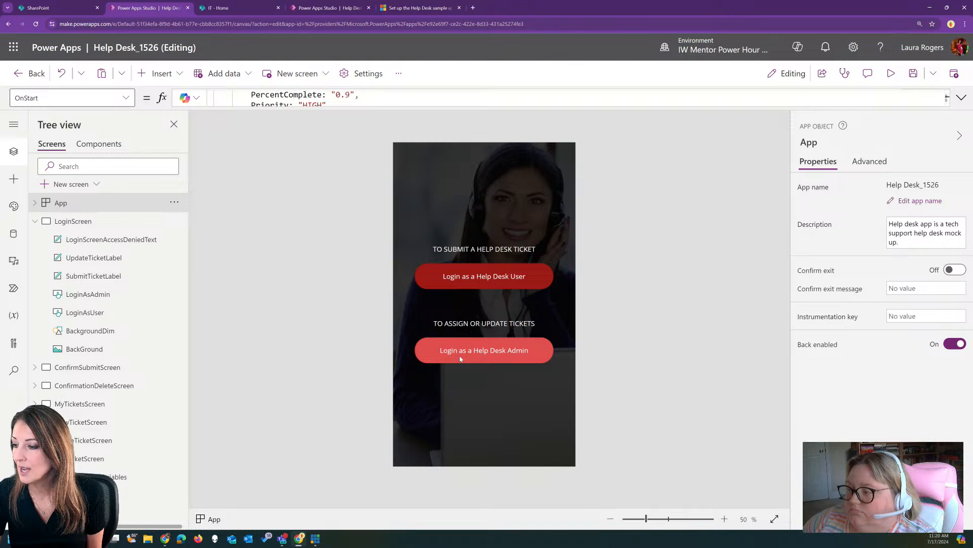
left_click(507, 342)
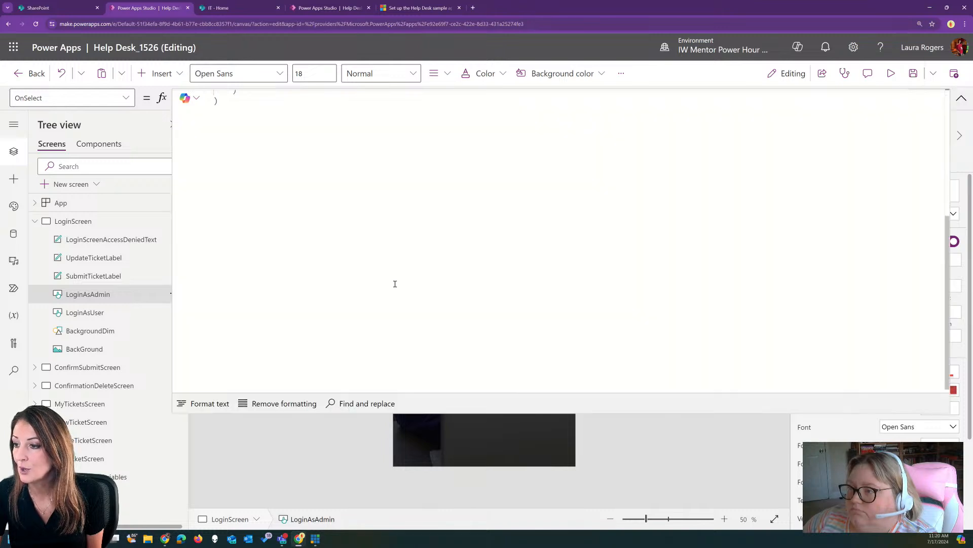
left_click(959, 98)
scroll(350, 327, "up", 1)
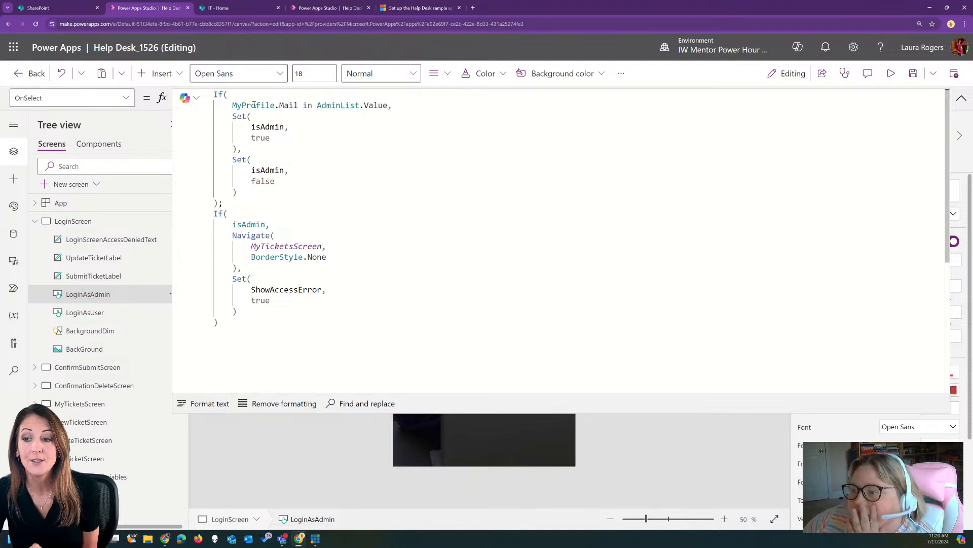
left_click(14, 234)
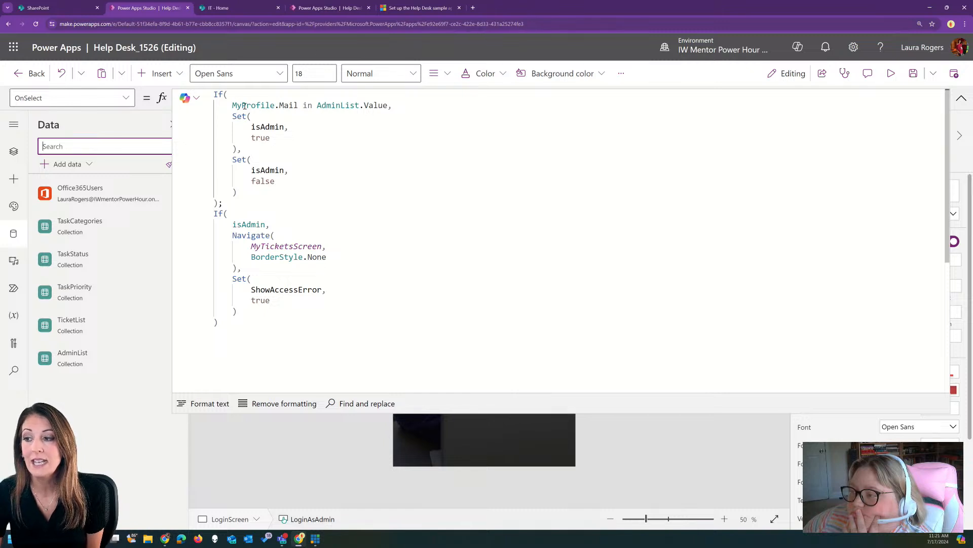
left_click(307, 105)
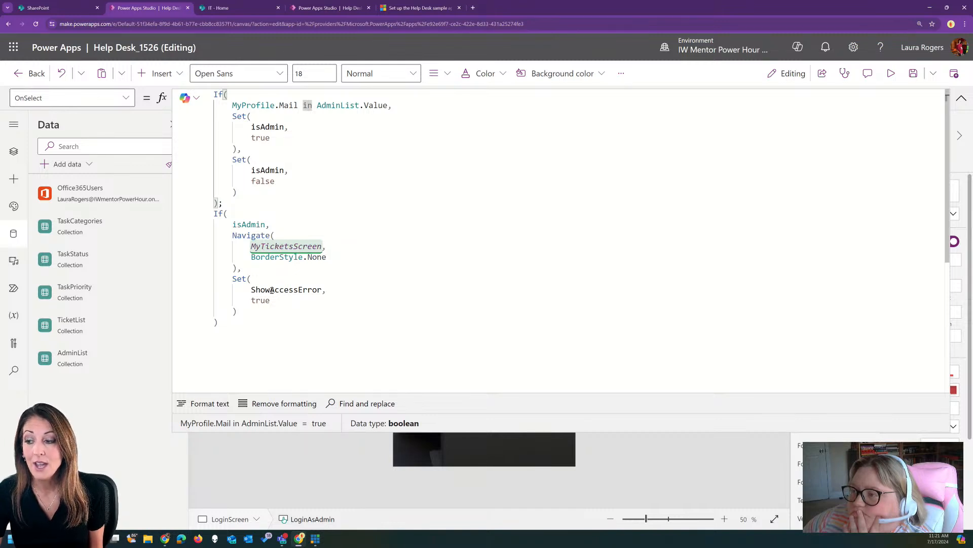
left_click(289, 290)
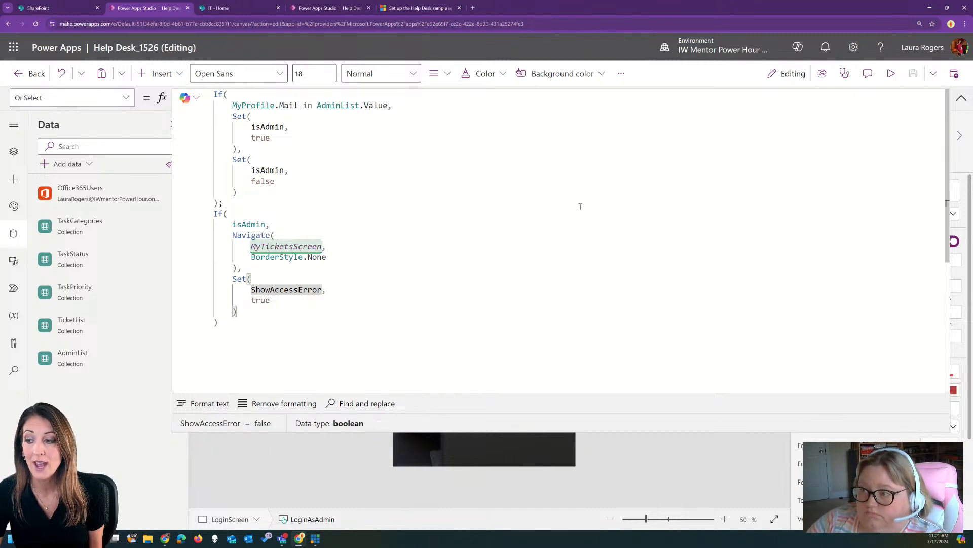
left_click(962, 97)
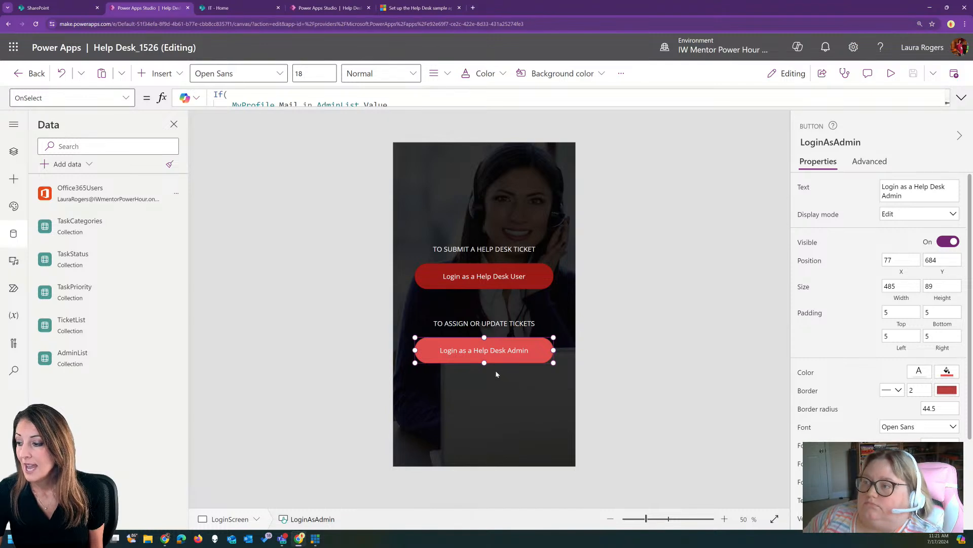
left_click(14, 151)
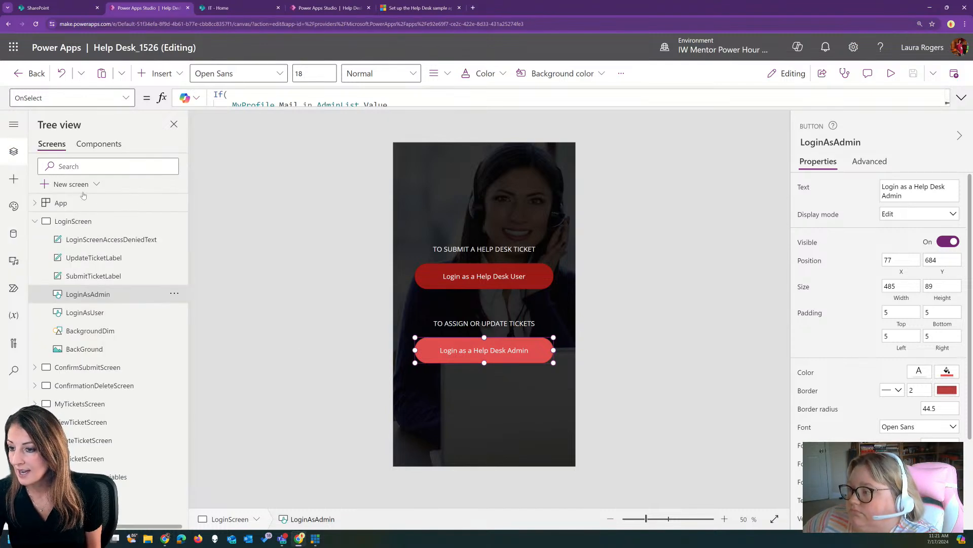
left_click(104, 241)
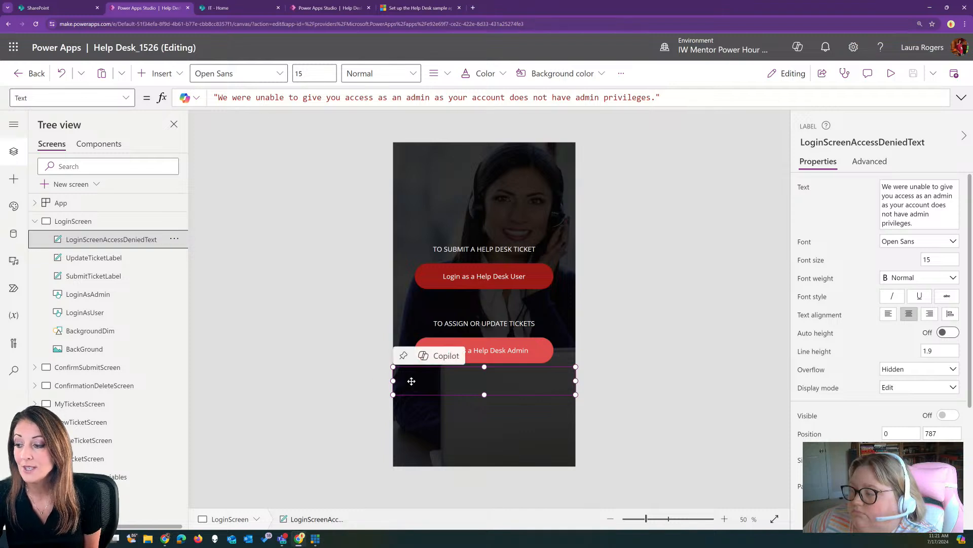
left_click(71, 97)
scroll(74, 259, "down", 1)
left_click(73, 256)
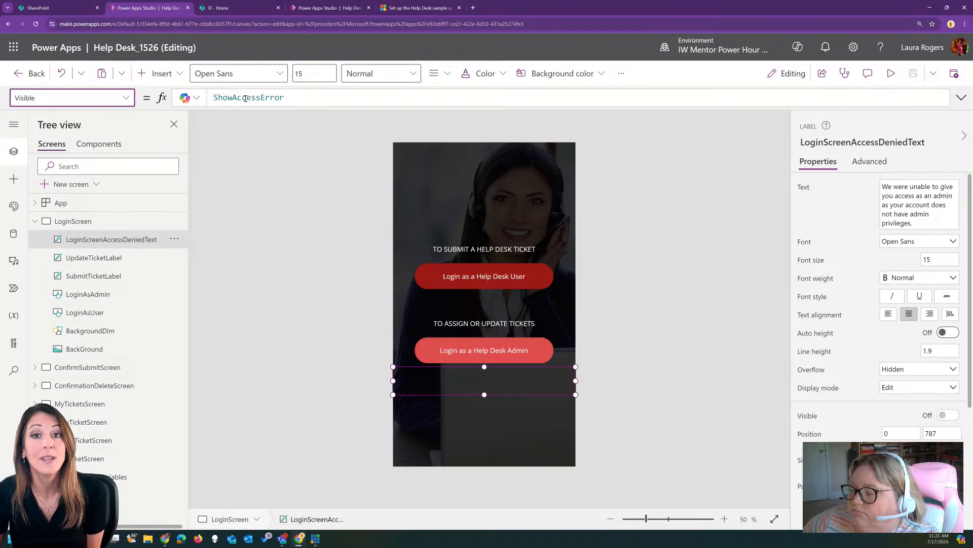
left_click(479, 355)
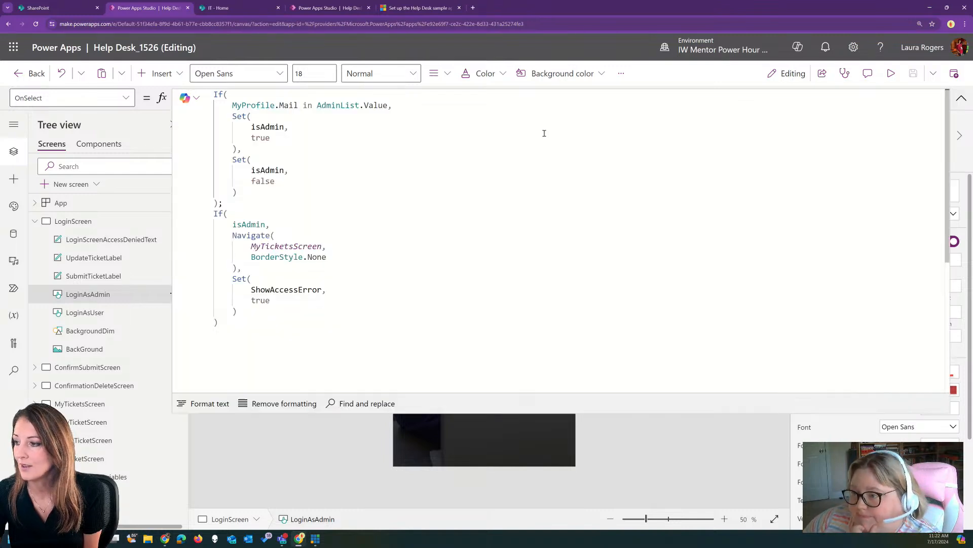
left_click(961, 98)
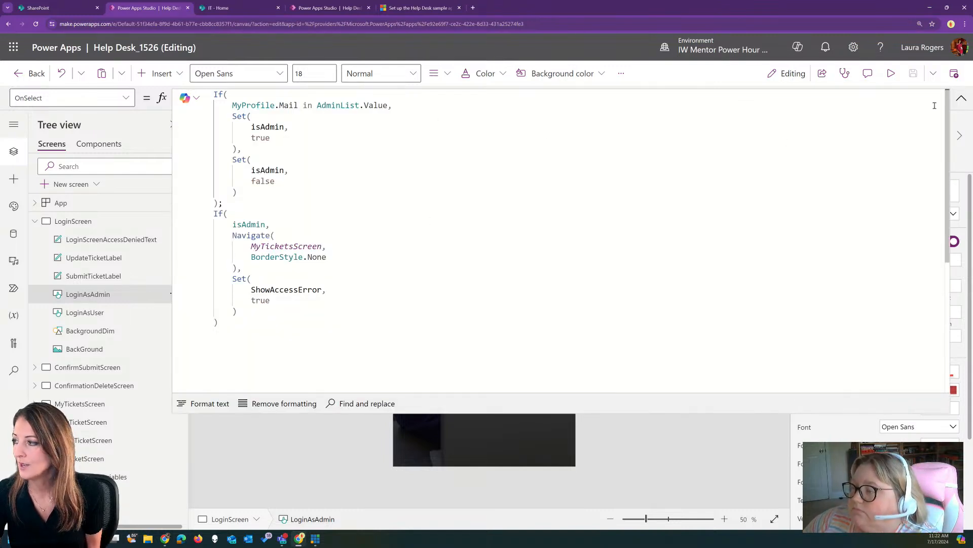
left_click(961, 98)
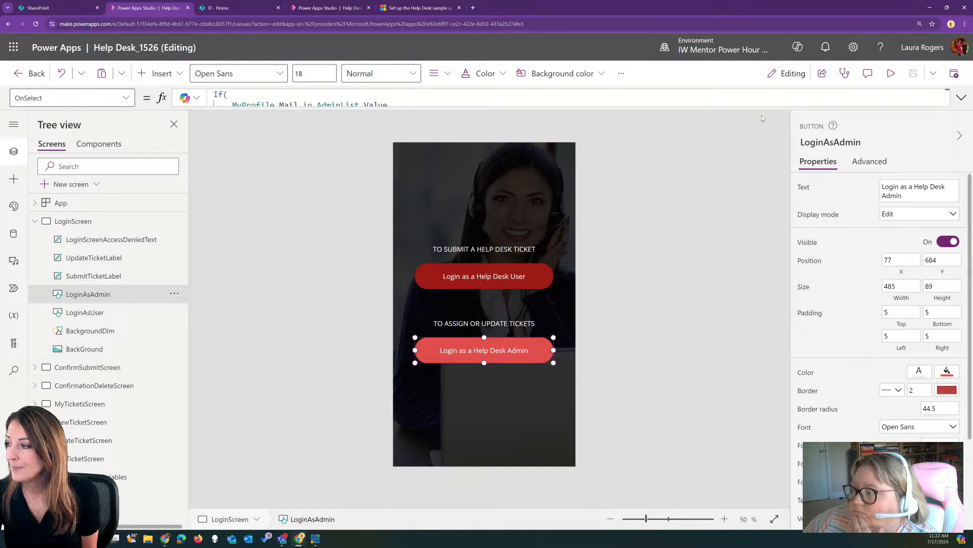
Preview the app, log in as a Help Desk User, and close the preview
left_click(891, 73)
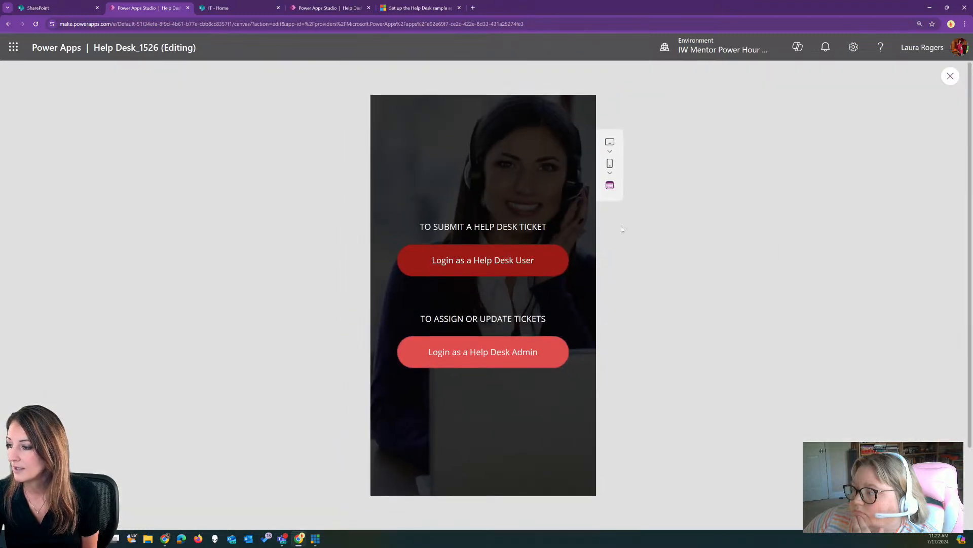
left_click(507, 265)
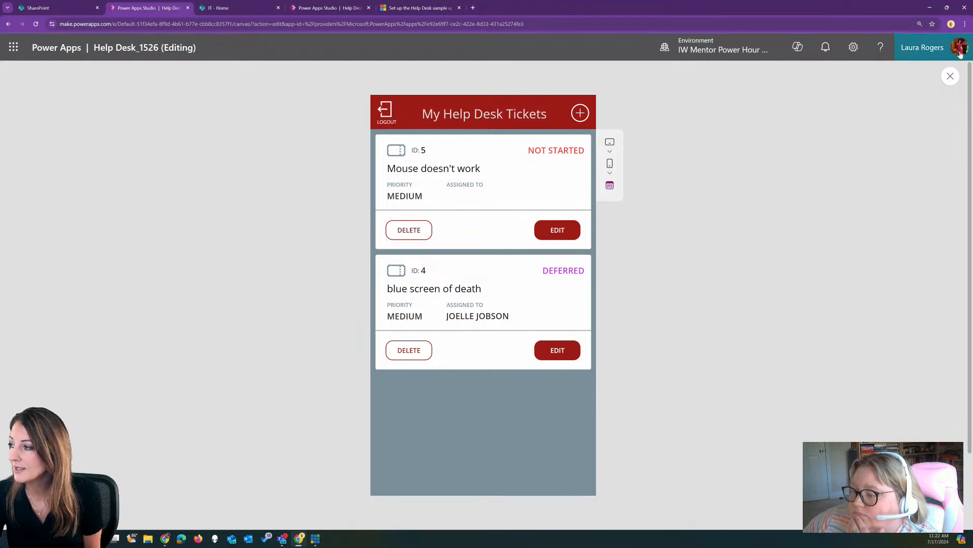
left_click(950, 77)
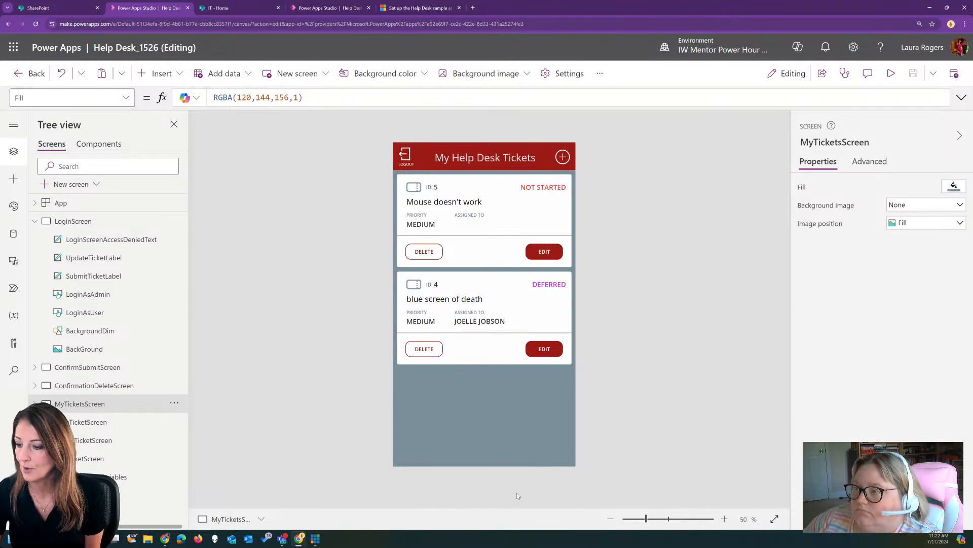
Select MyTicketsScreenGallery and format its Items formula in the expanded formula bar
left_click(34, 404)
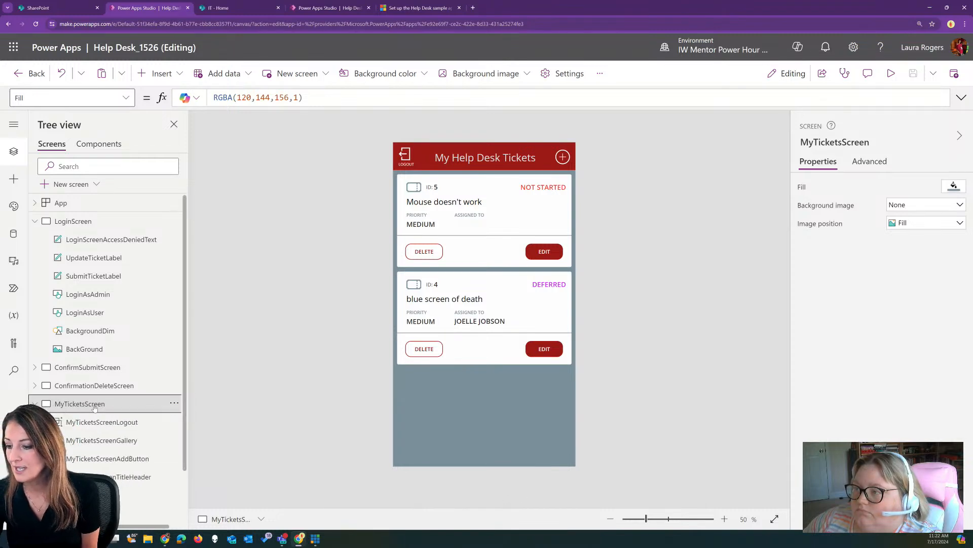
left_click(101, 440)
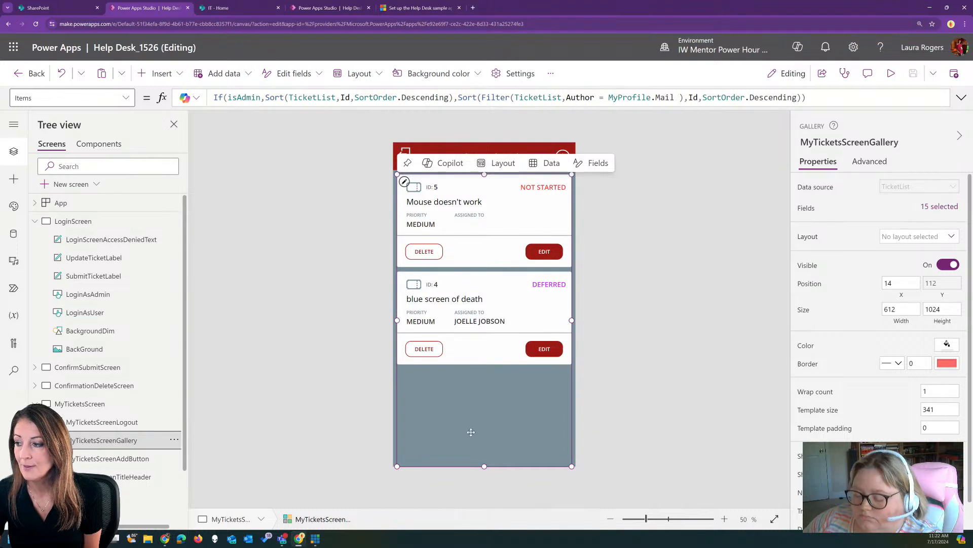
left_click(961, 97)
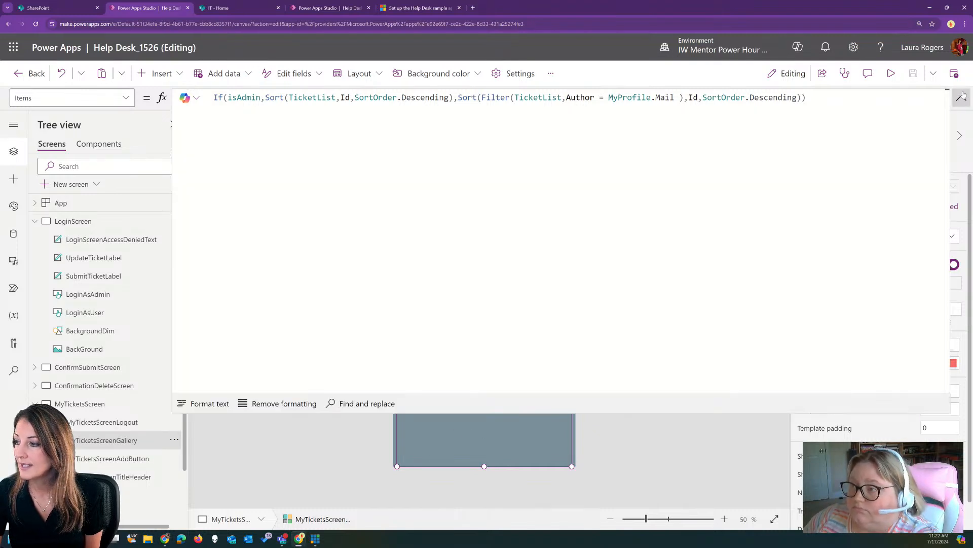
left_click(209, 404)
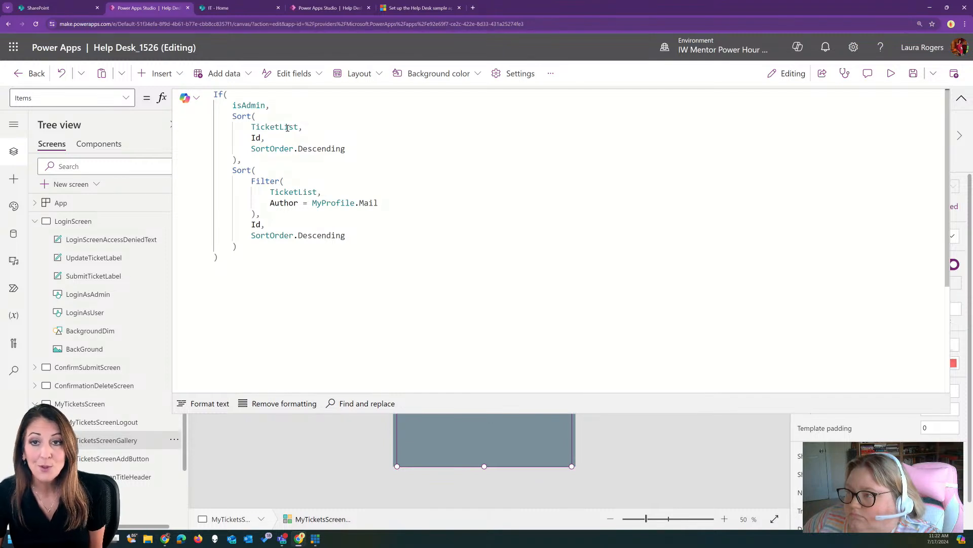
Inspect isAdmin, the sorted TicketList, and the Filter on the author's e-mail in Items
double_click(260, 105)
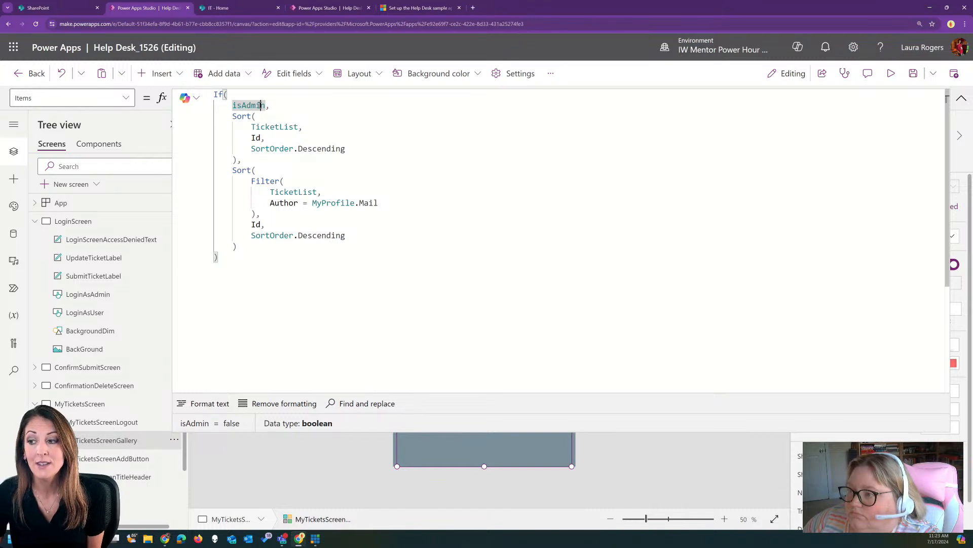
double_click(262, 128)
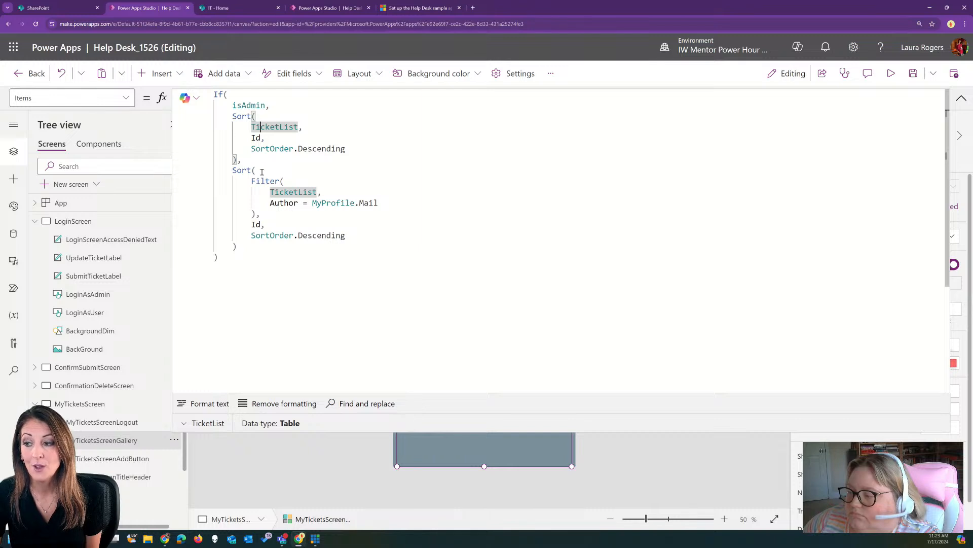
left_click(262, 171)
left_click(232, 95)
left_click(253, 170)
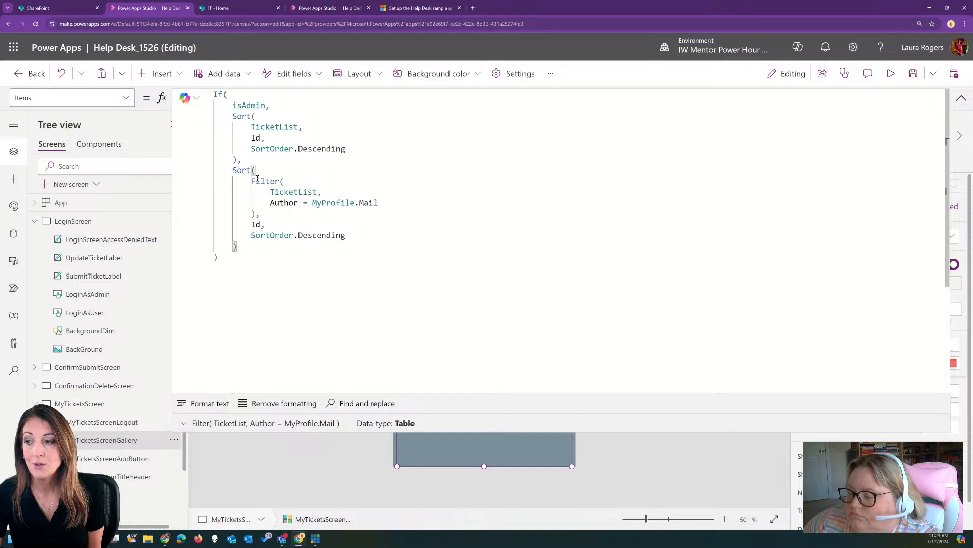
left_click_drag(253, 181, 279, 186)
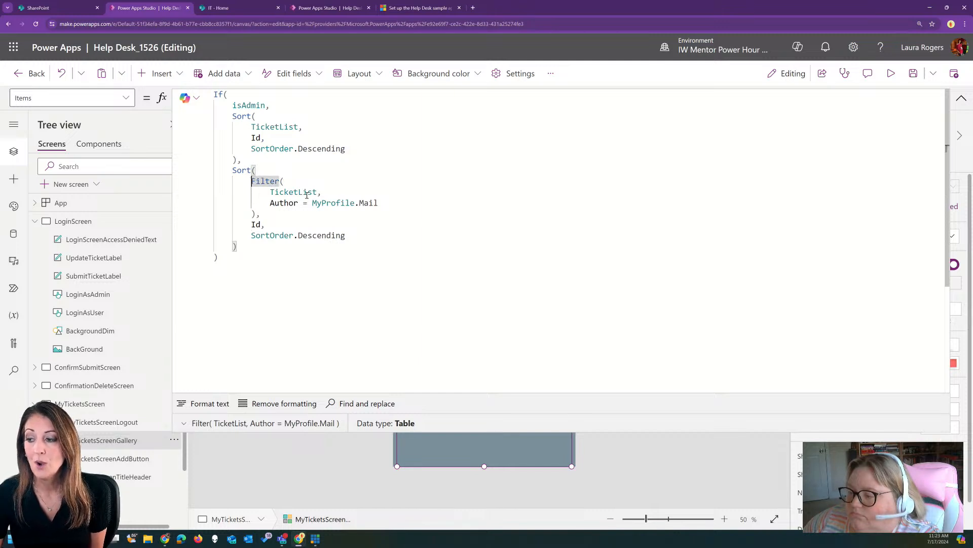
left_click_drag(379, 203, 246, 181)
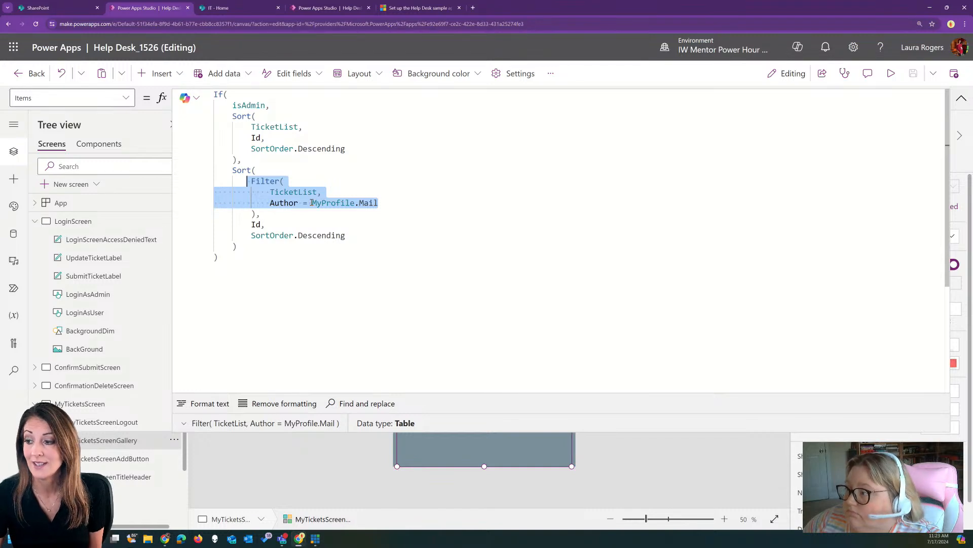
left_click(387, 169)
Collapse the Items formula and select the first ticket card's clickable gallery mask
left_click(960, 99)
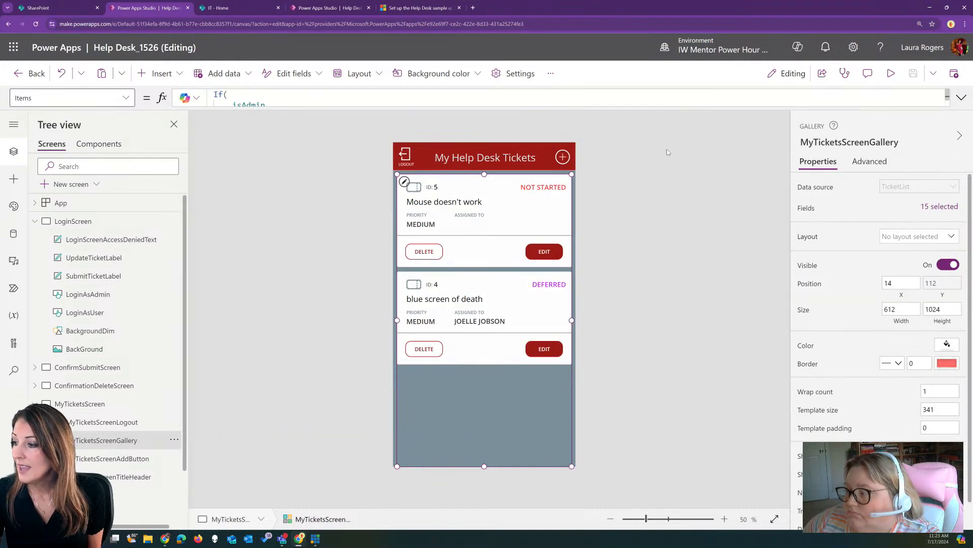
left_click(540, 191)
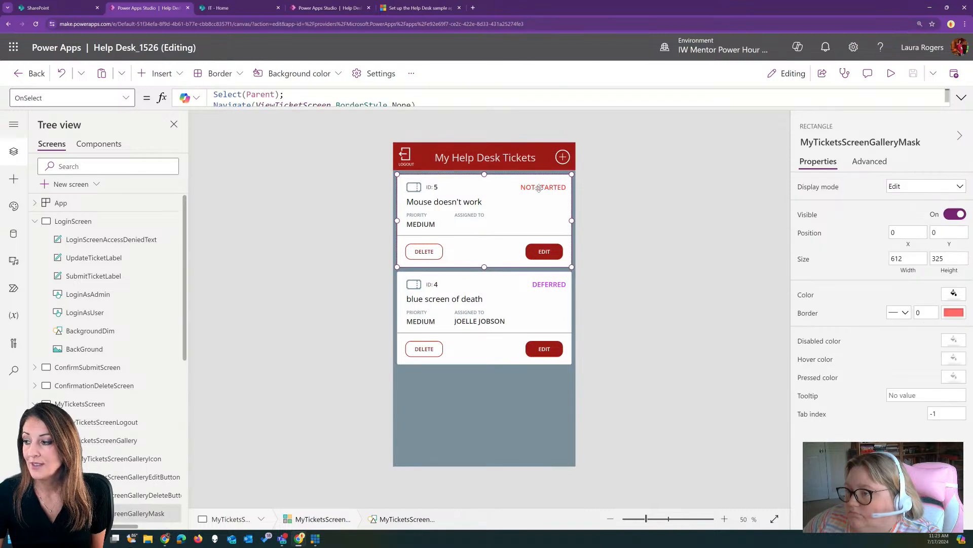
scroll(86, 355, "down", 4)
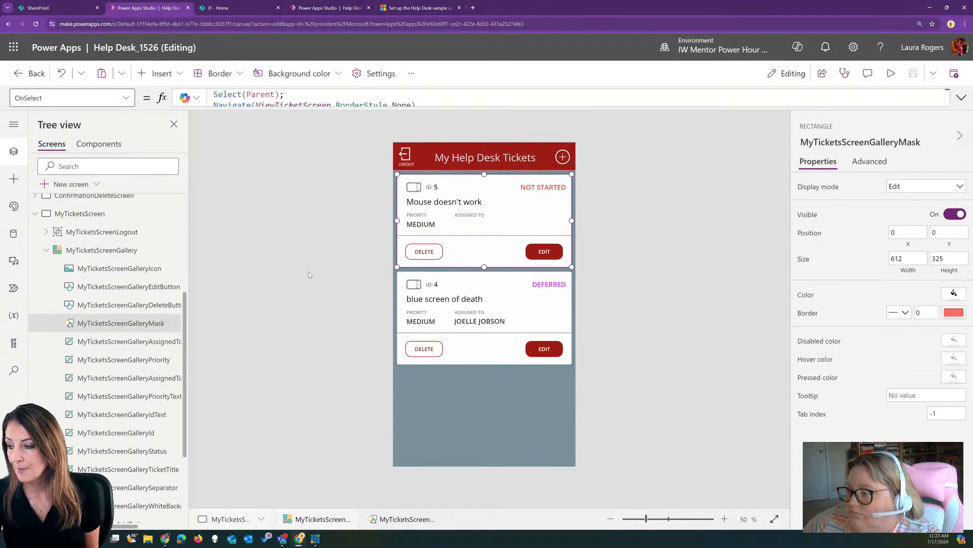
left_click(136, 325)
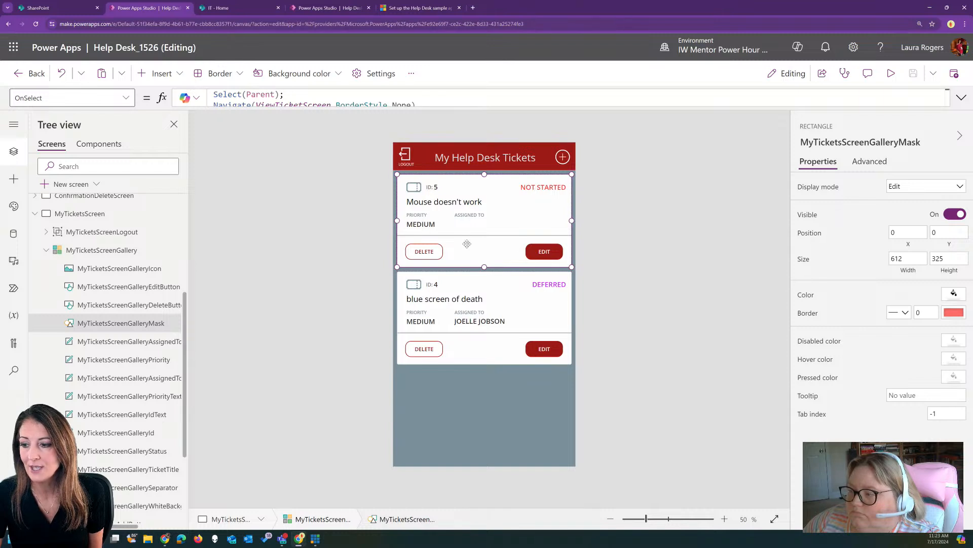
left_click(126, 324)
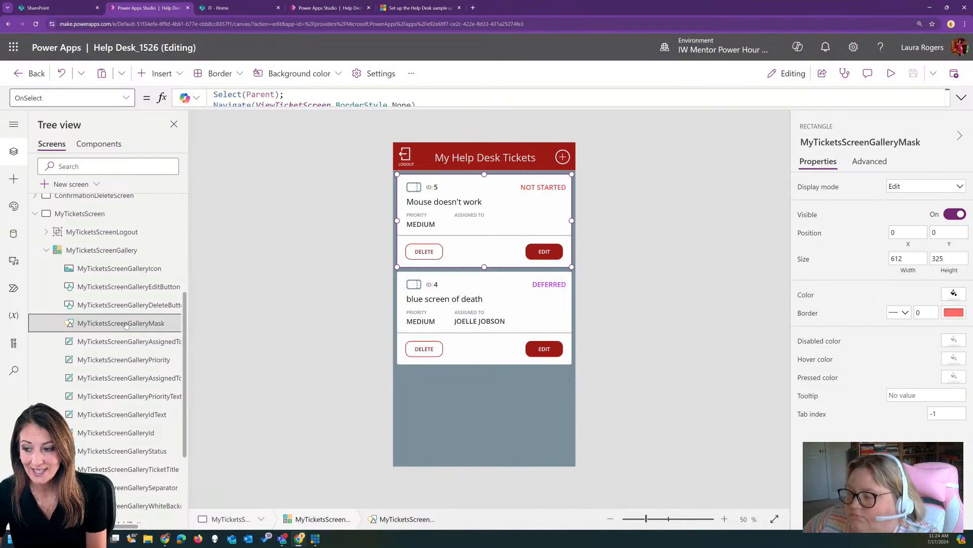
left_click(130, 250)
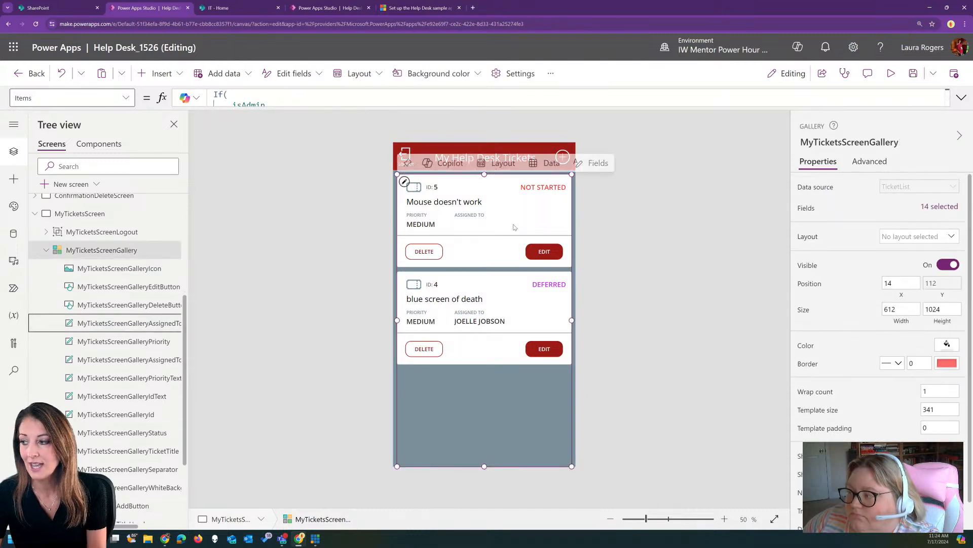
left_click(540, 187)
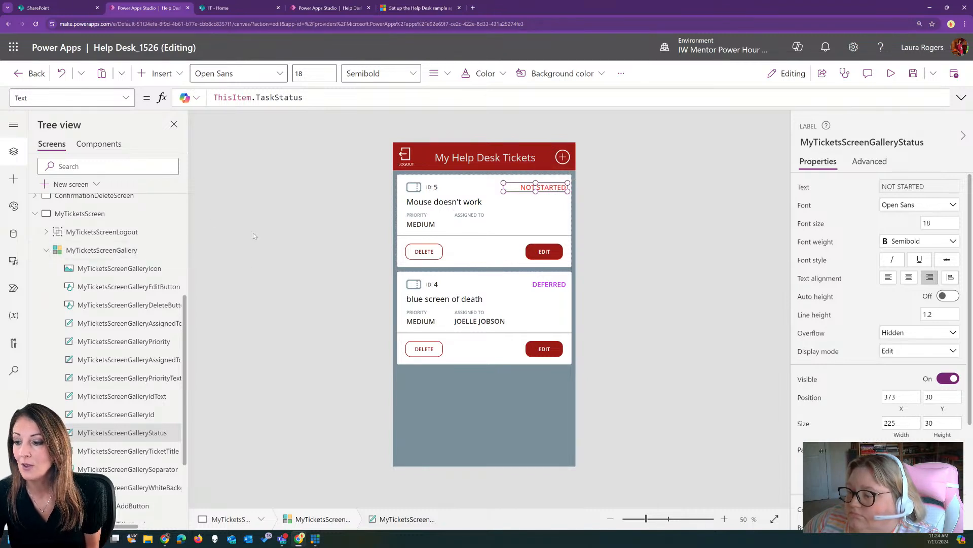
left_click(353, 188)
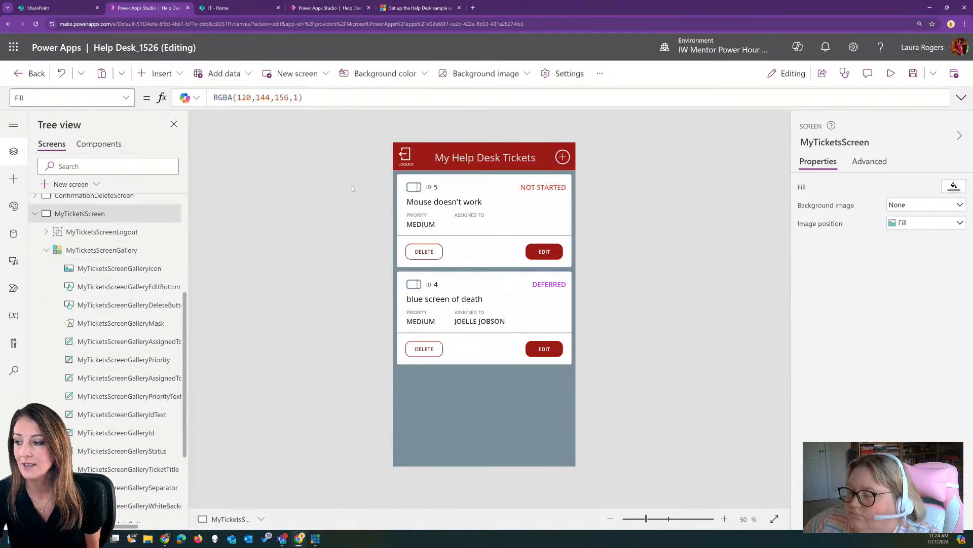
left_click(484, 228)
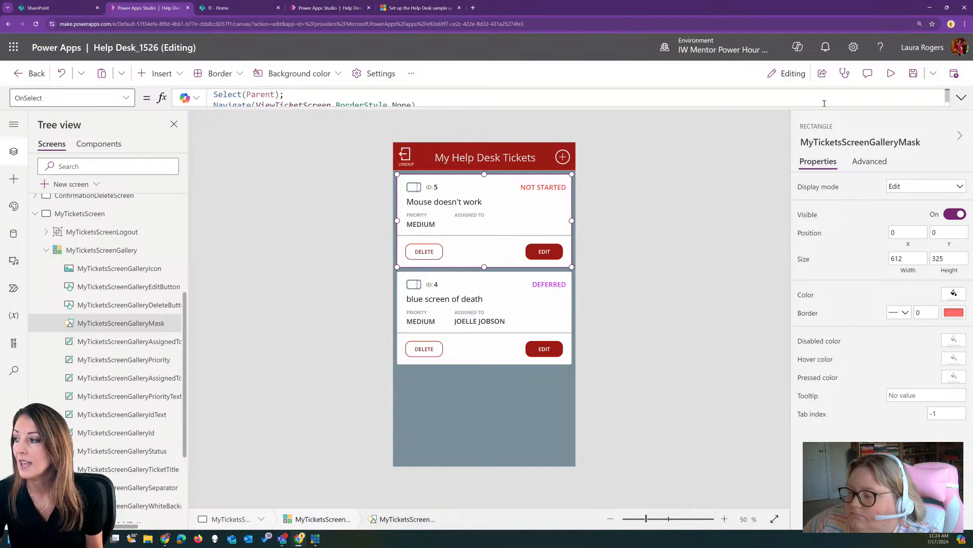
Copy the mask's Navigate(ViewTicketScreen,BorderStyle.None) line from OnSelect, then reselect MyTicketsScreenGallery
left_click(961, 97)
left_click(386, 113)
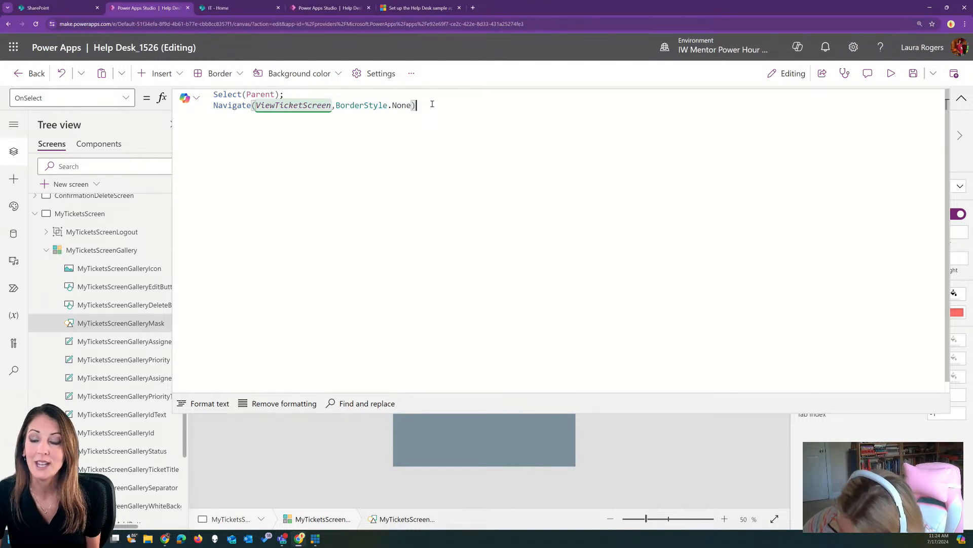
left_click_drag(432, 104, 208, 107)
key("ctrl+c")
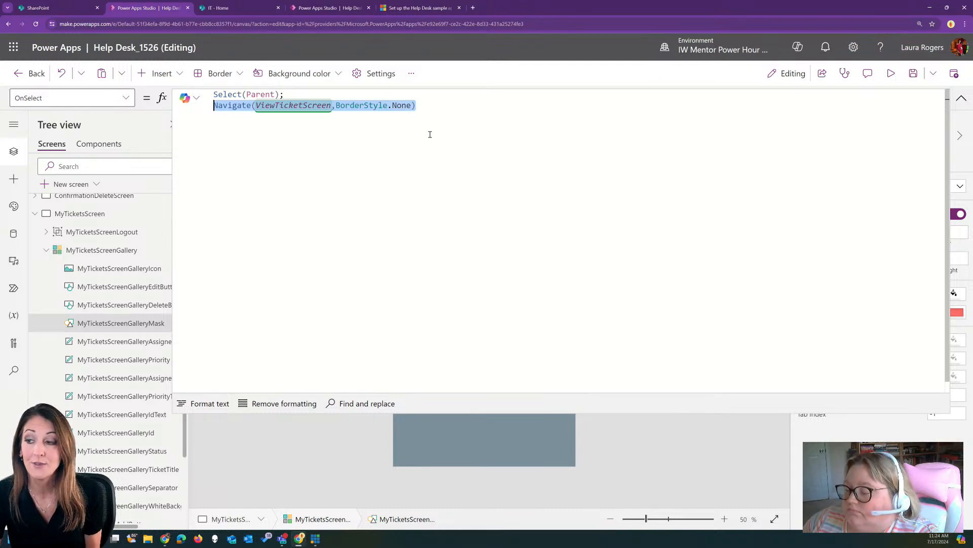
left_click(962, 98)
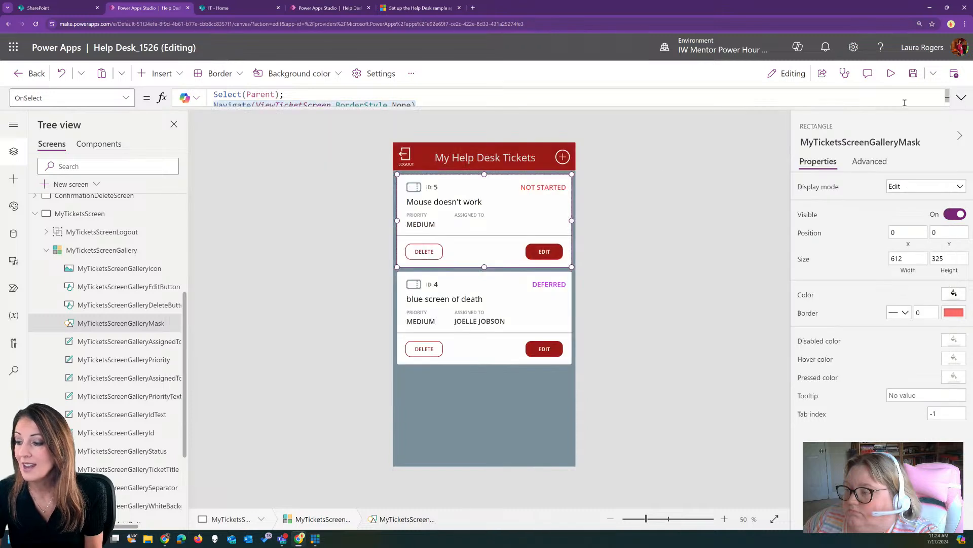
left_click(137, 323)
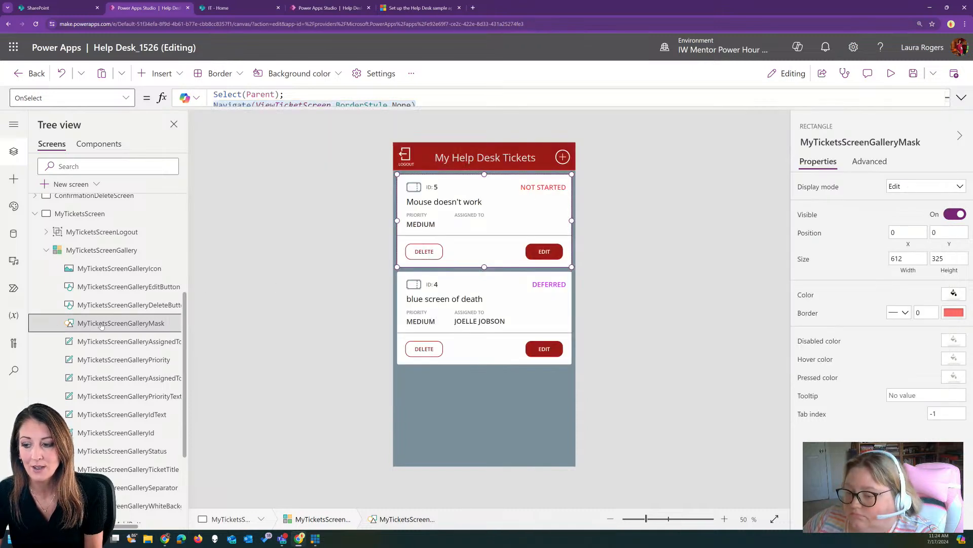
left_click(107, 250)
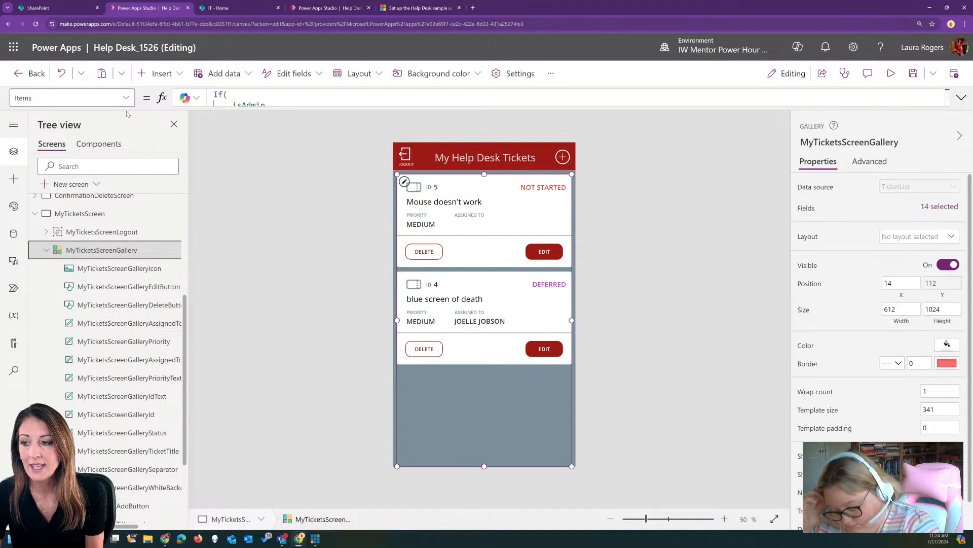
left_click(61, 98)
Make the gallery's OnSelect 'Set(SelectedTicket,ThisItem);' followed by the pasted Navigate line
scroll(88, 244, "down", 3)
left_click(80, 243)
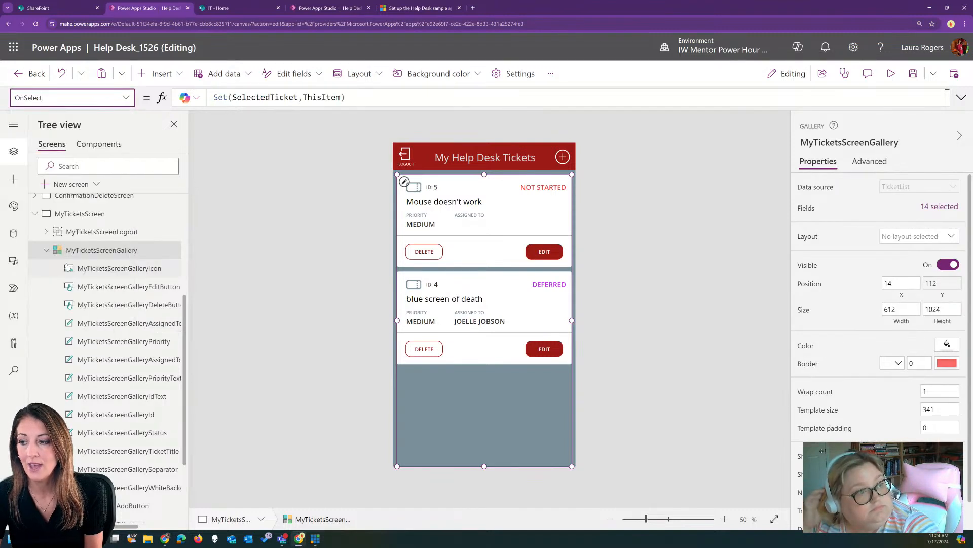
left_click(962, 98)
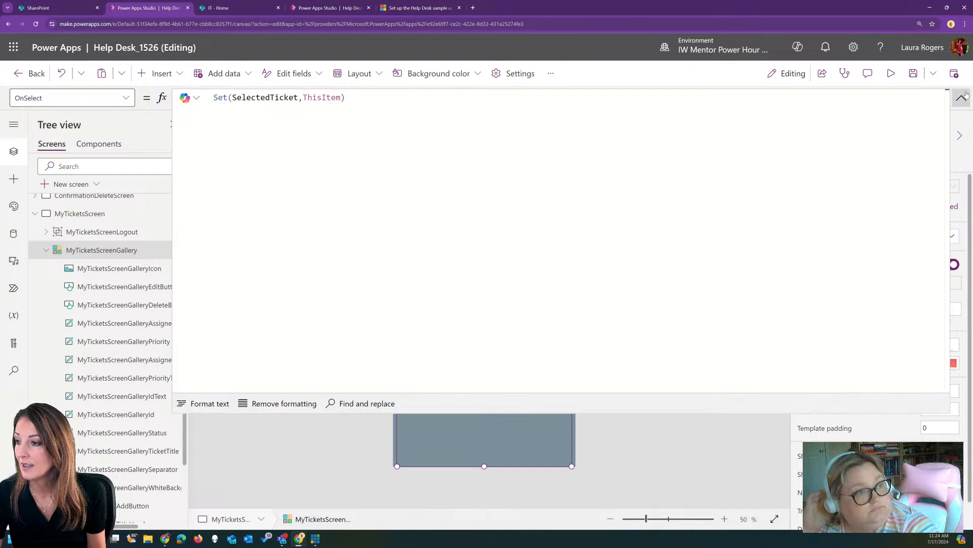
left_click(414, 94)
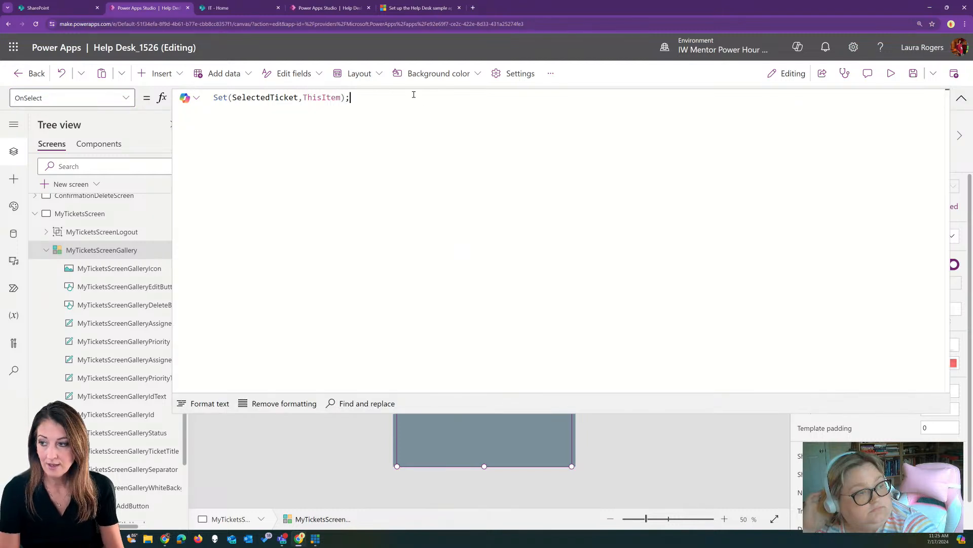
type(";")
key("shift+Return")
key("ctrl+v")
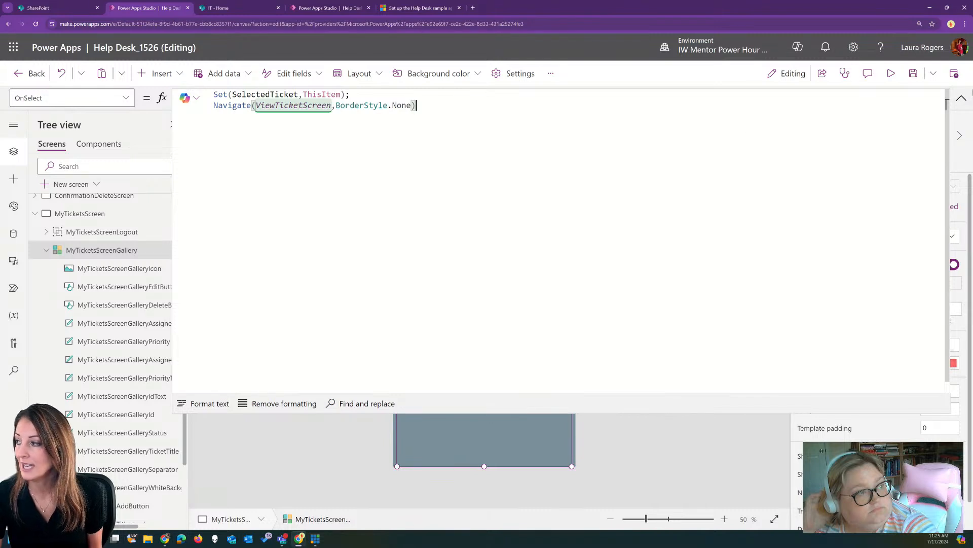
left_click(962, 97)
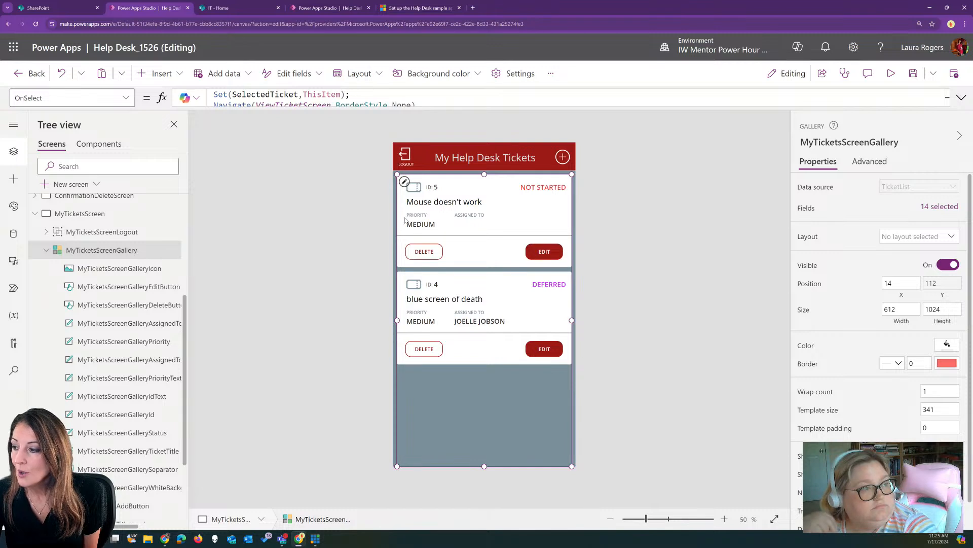
left_click(542, 188)
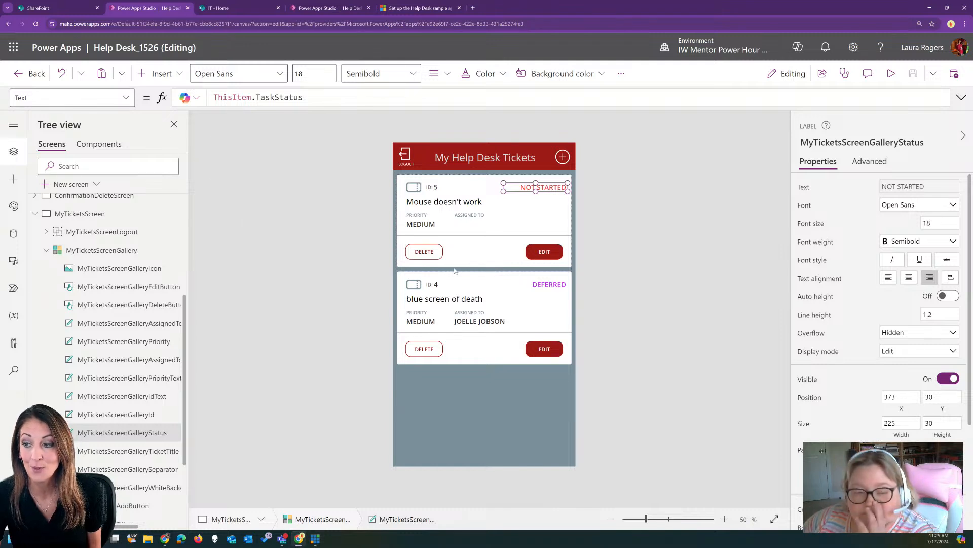
Show the status label's Color formula expanded in the formula bar
left_click(124, 99)
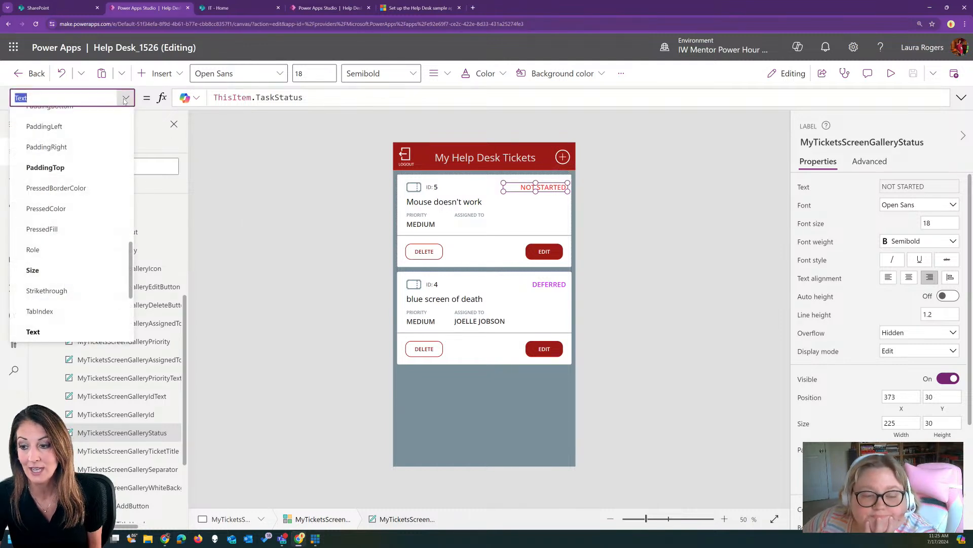
scroll(86, 175, "up", 3)
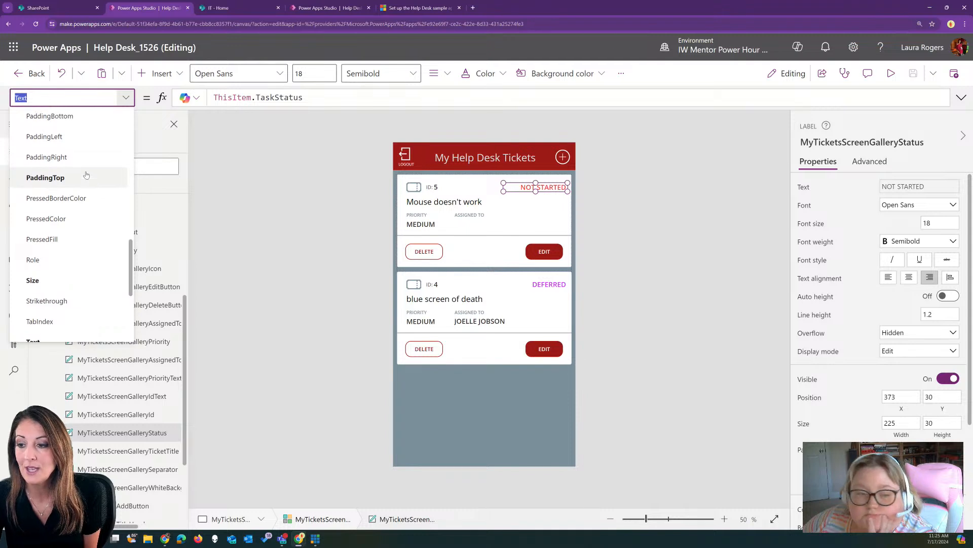
scroll(86, 175, "up", 6)
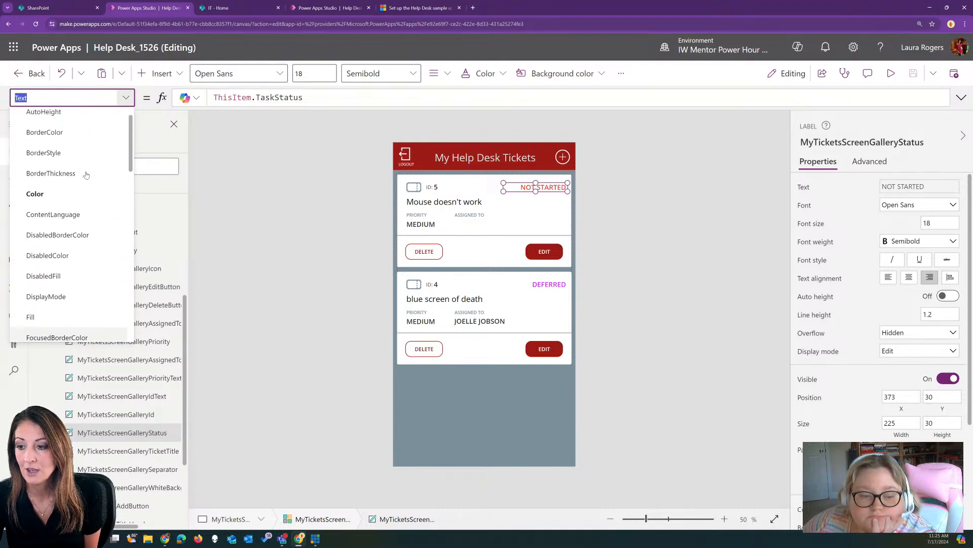
left_click(60, 221)
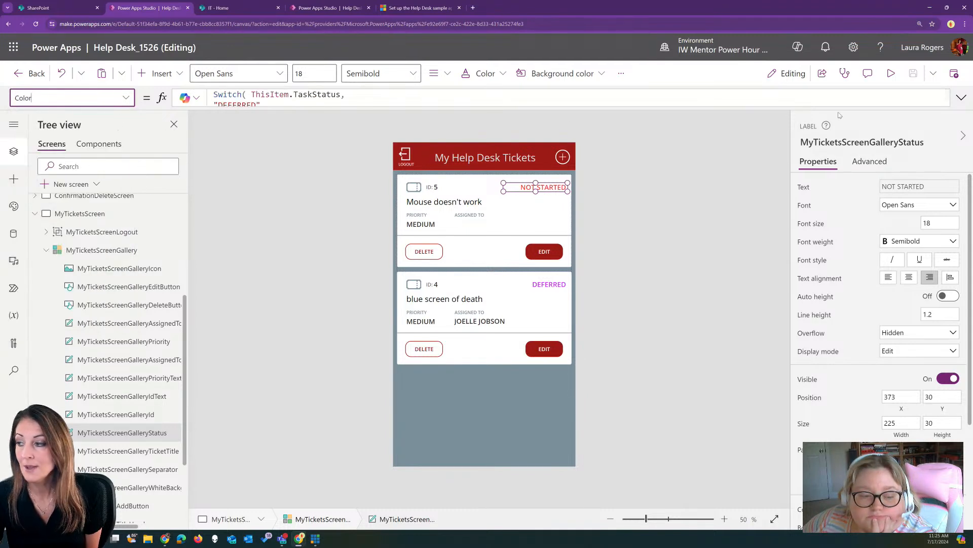
left_click(961, 98)
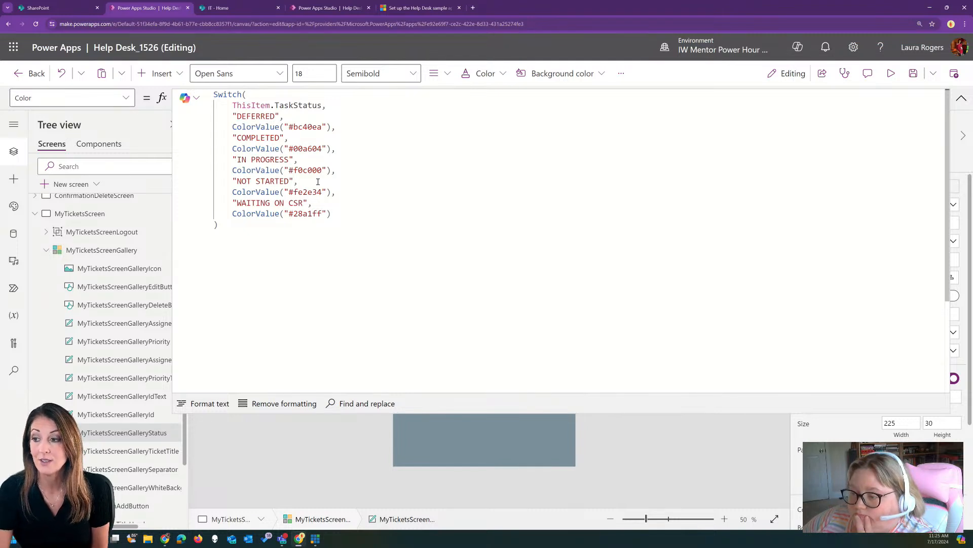
Review the Switch colours per status: Deferred #bc40ea, In Progress #f0c000, Not Started #fe2e34
left_click(250, 95)
left_click(284, 106)
left_click_drag(232, 106, 318, 105)
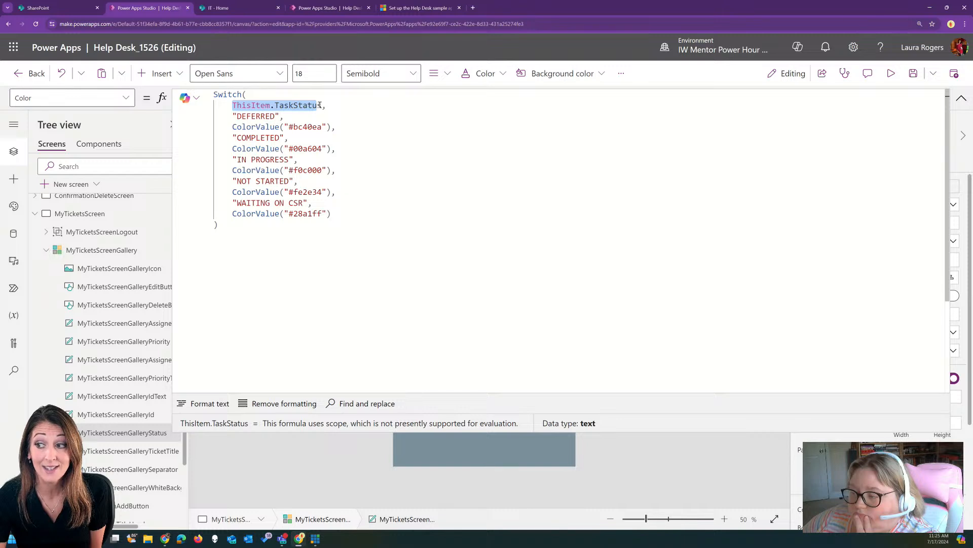
left_click(320, 105)
left_click(256, 116)
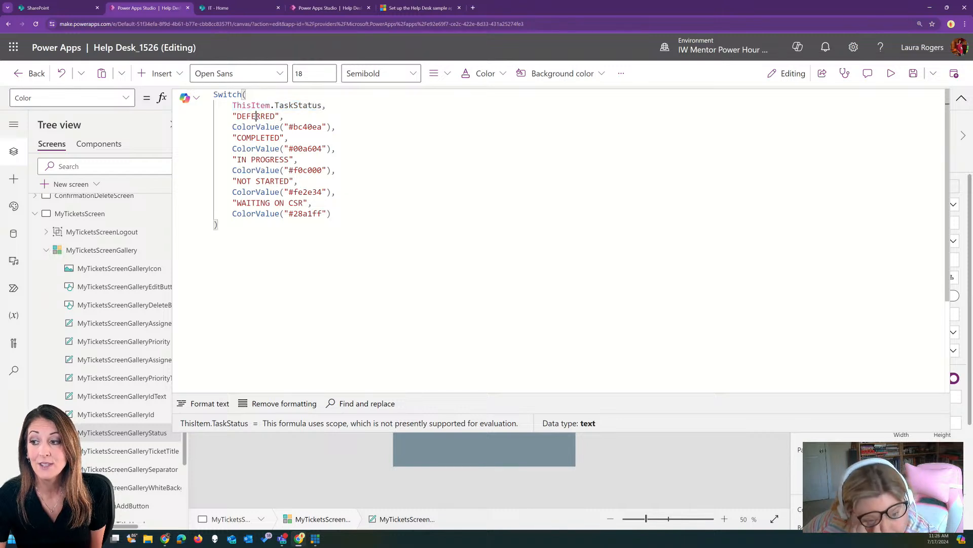
left_click(295, 126)
left_click(253, 138)
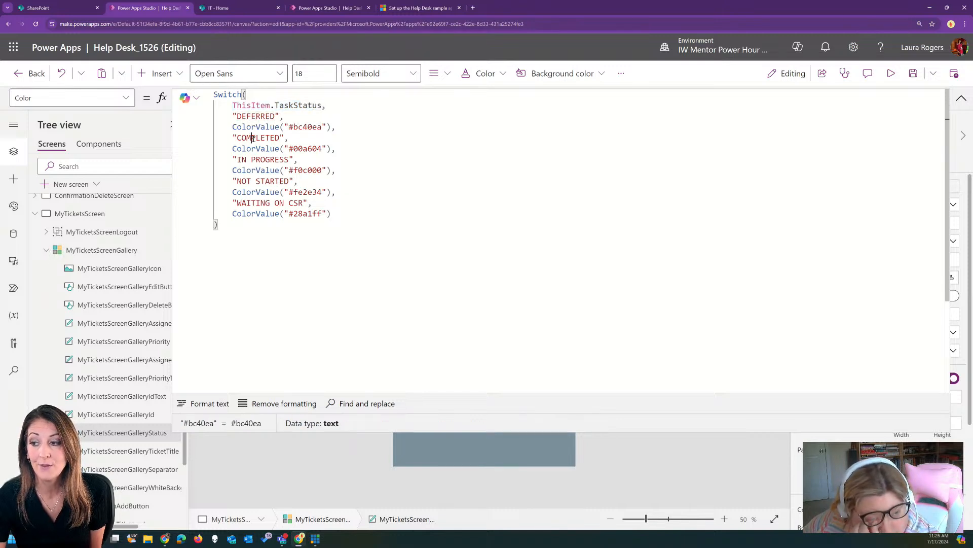
left_click(305, 149)
left_click(258, 159)
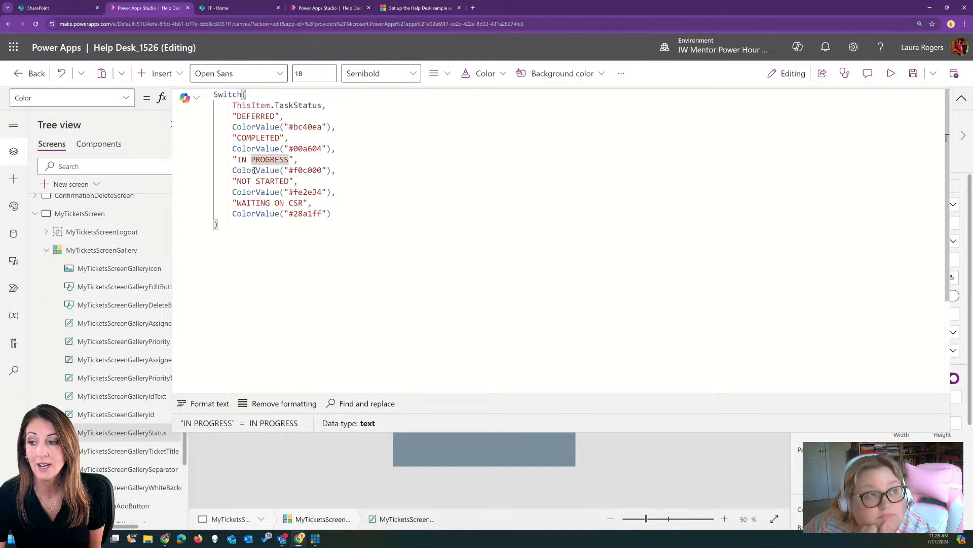
left_click(307, 171)
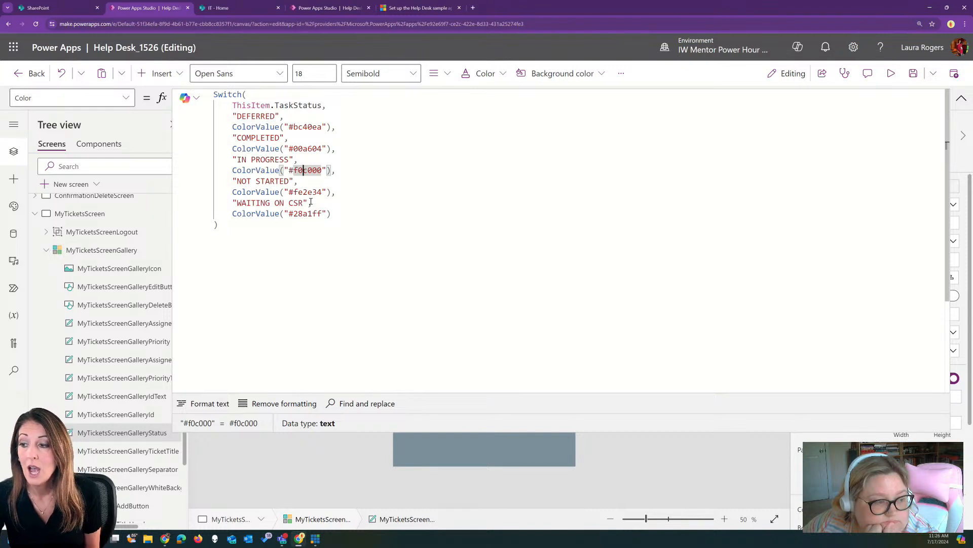
left_click(309, 191)
left_click(309, 214)
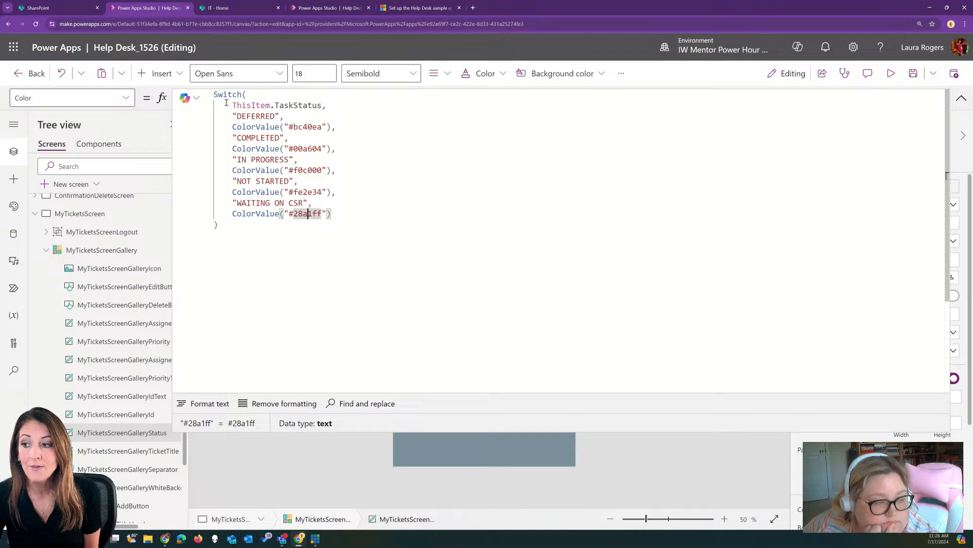
left_click(961, 99)
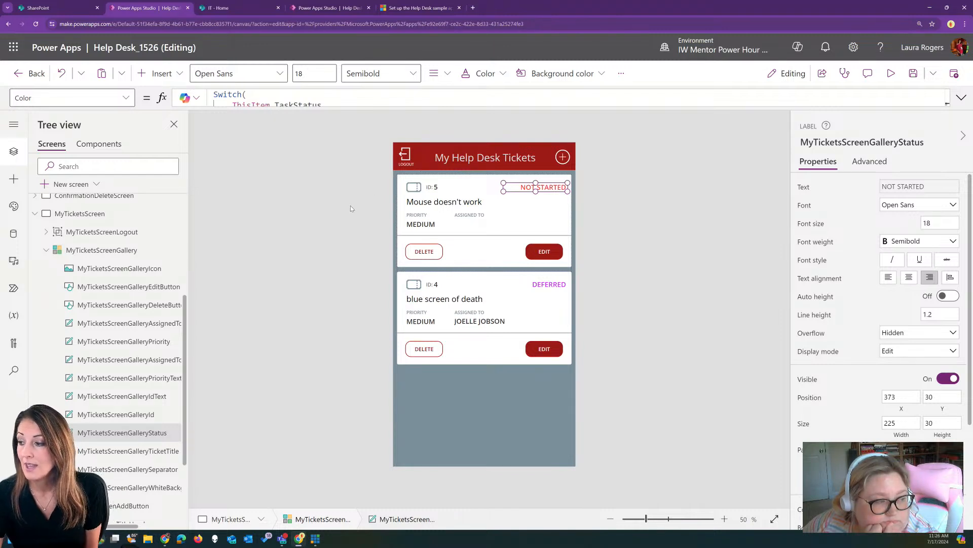
Preview the app and open ticket 5 to test navigation to its details
left_click(419, 226)
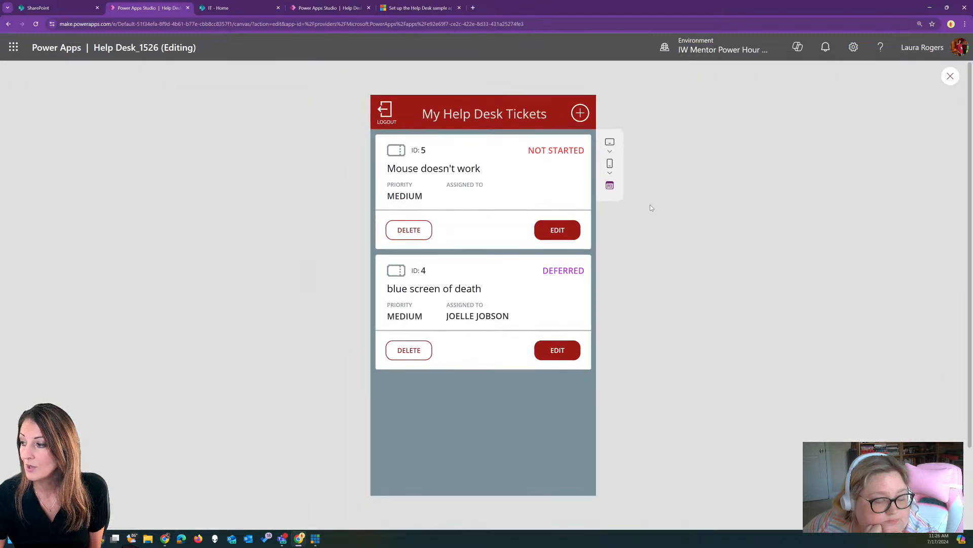
left_click(891, 73)
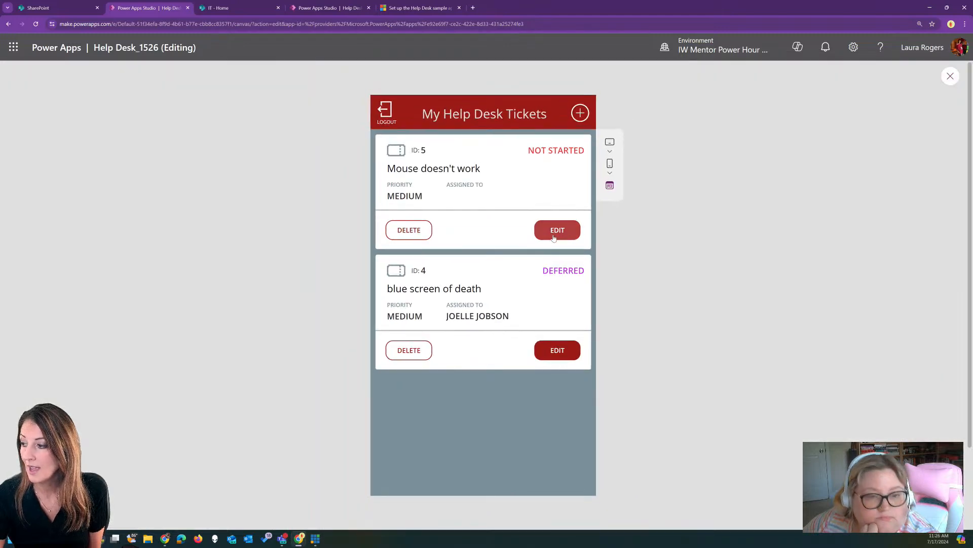
left_click(555, 231)
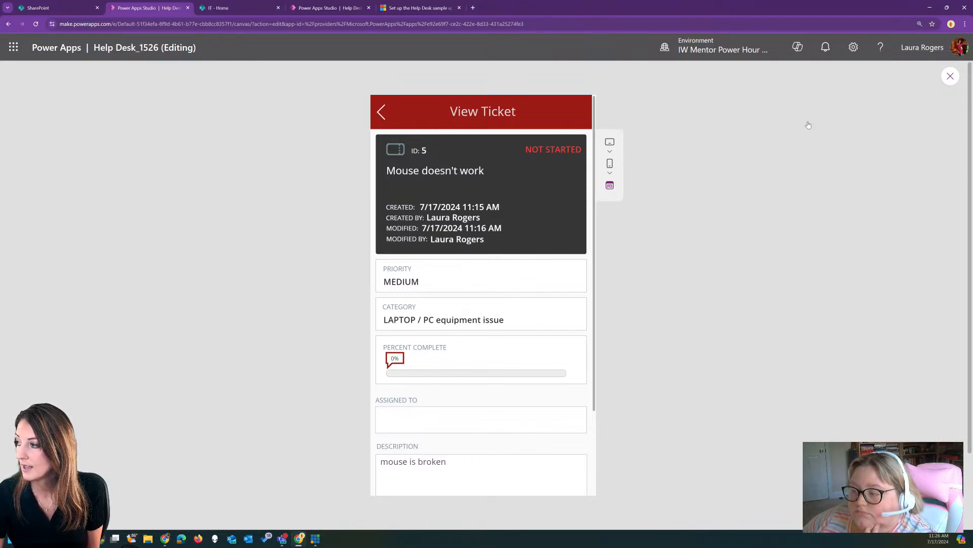
left_click(948, 76)
Expand ViewTicketScreen in the tree and select its ticket details card
scroll(128, 357, "down", 5)
left_click(35, 435)
scroll(127, 435, "down", 1)
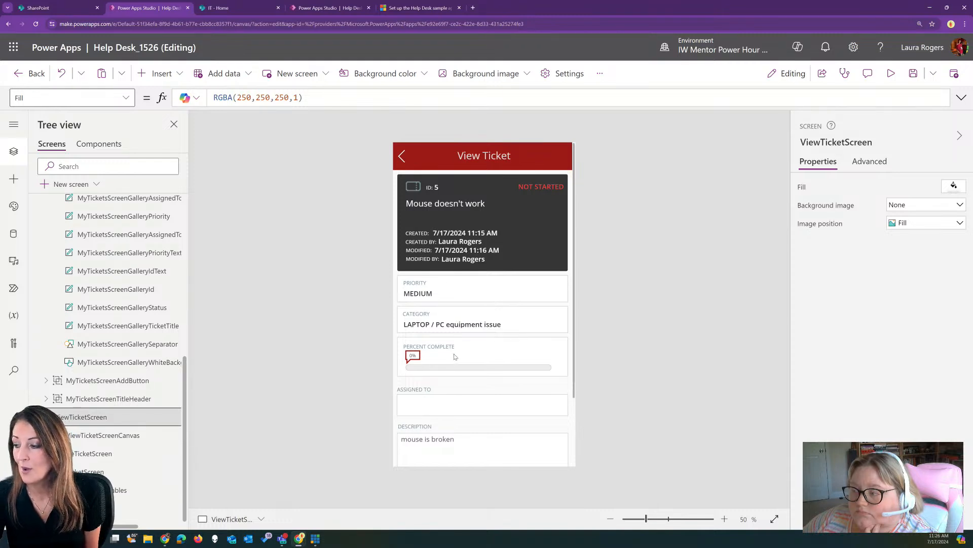
scroll(455, 358, "down", 2)
left_click(446, 287)
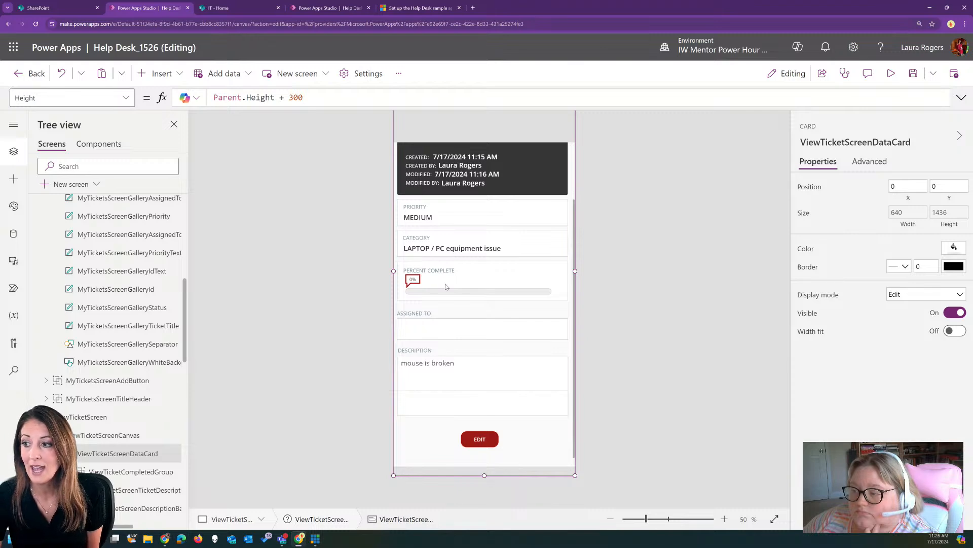
scroll(382, 236, "up", 2)
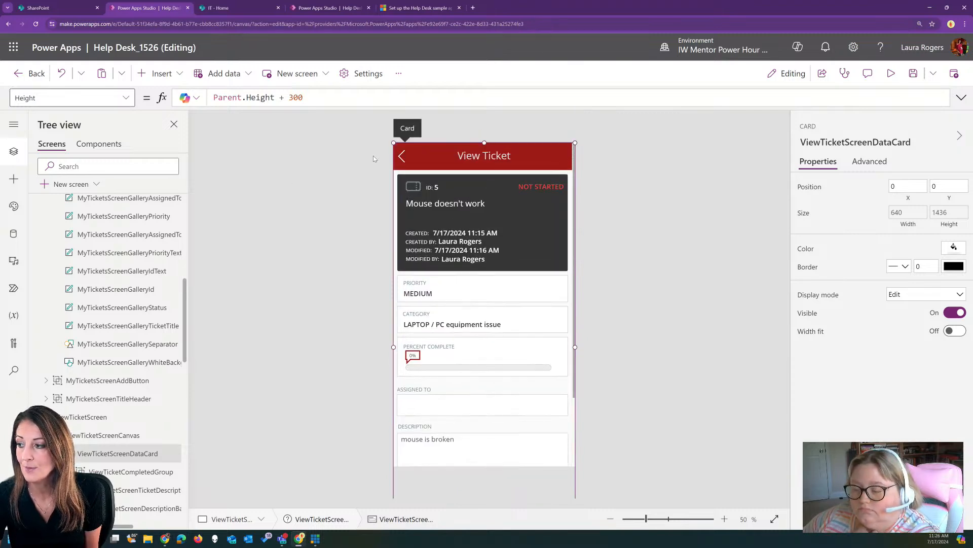
Preview again: go back, log out, log in as a help desk user, and reopen ticket 5
left_click(891, 73)
scroll(381, 104, "down", 5)
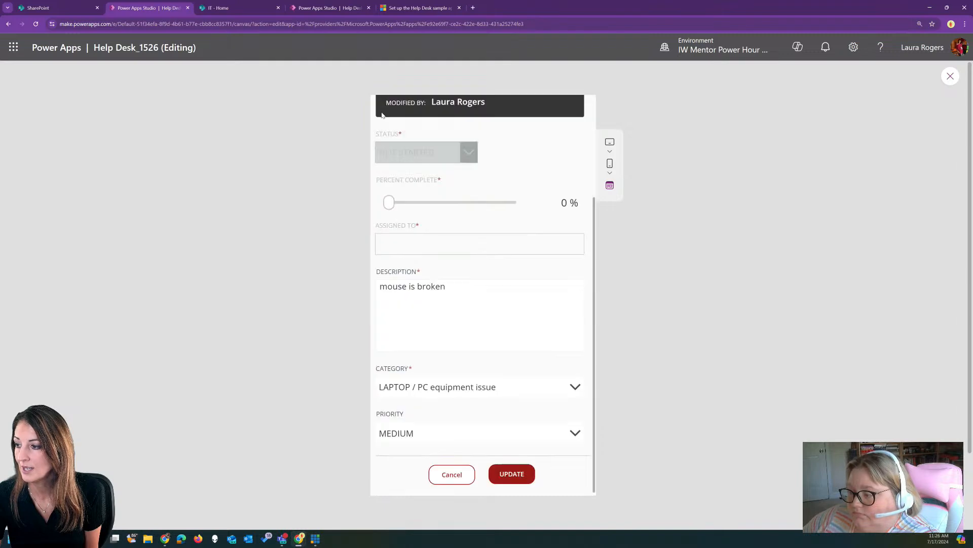
scroll(380, 109, "up", 5)
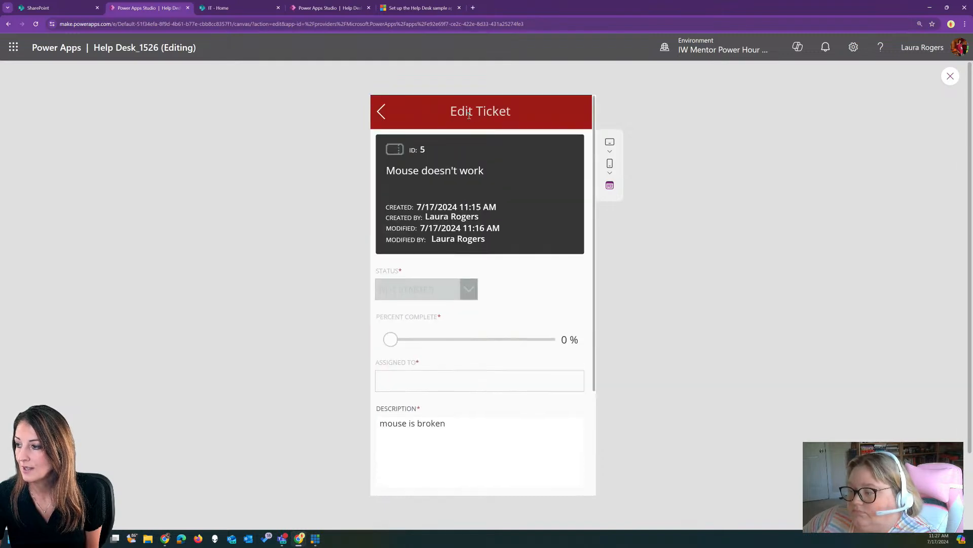
left_click(381, 111)
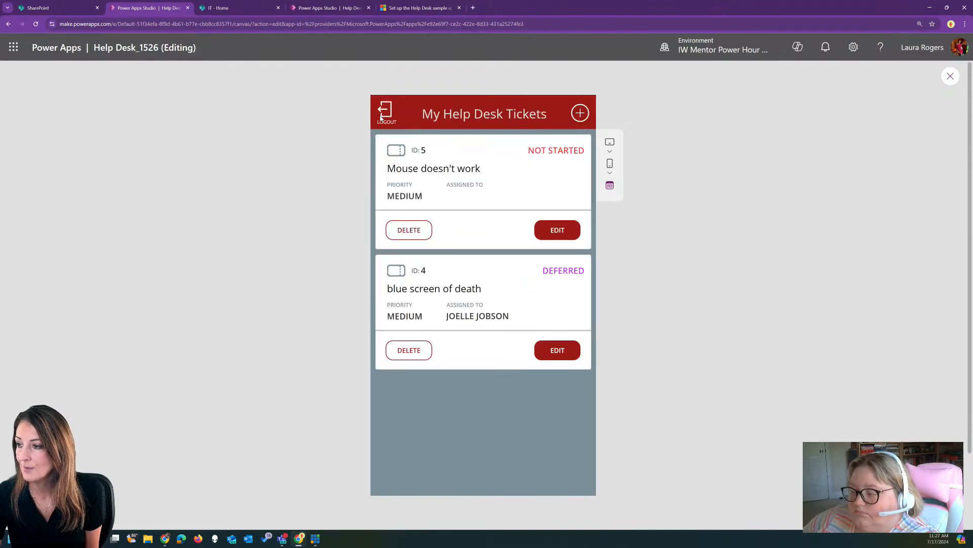
left_click(381, 117)
left_click(481, 264)
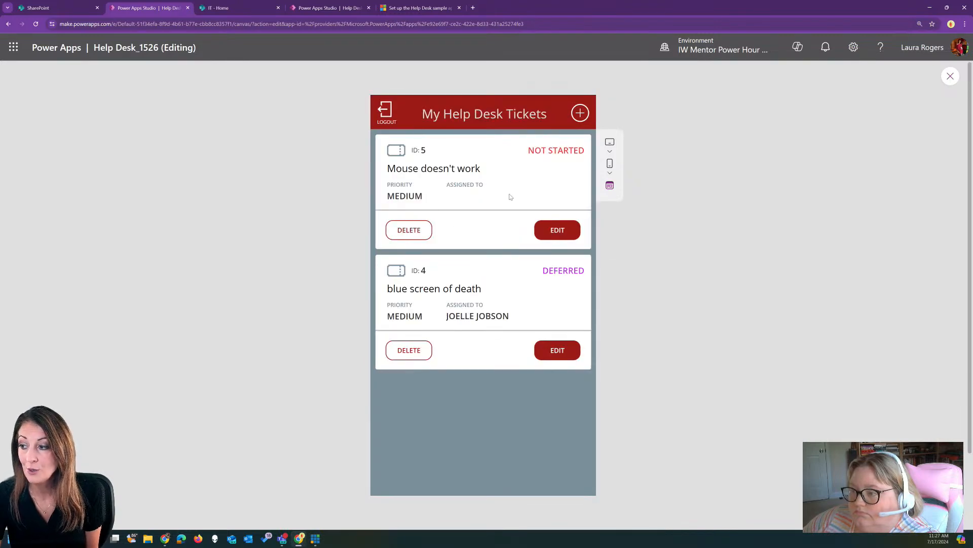
left_click(551, 233)
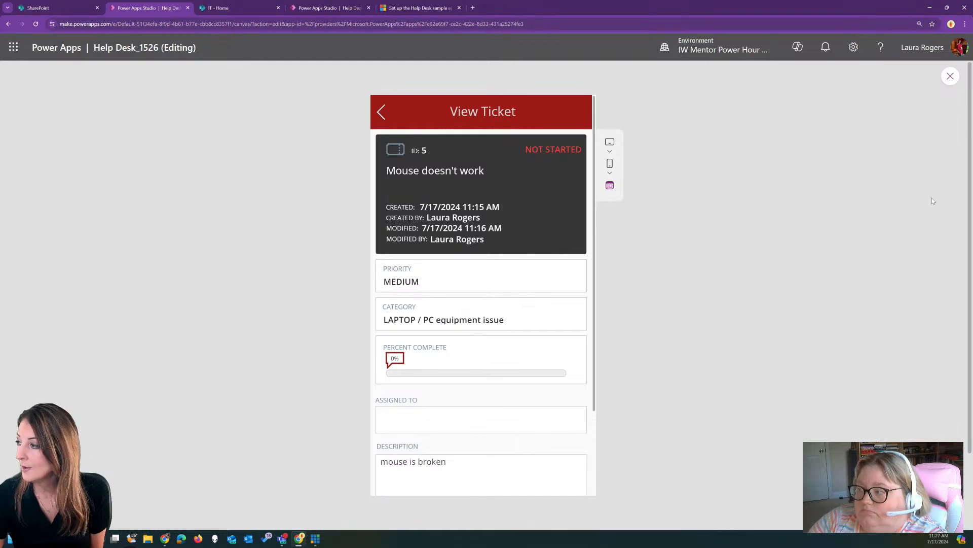
left_click(946, 79)
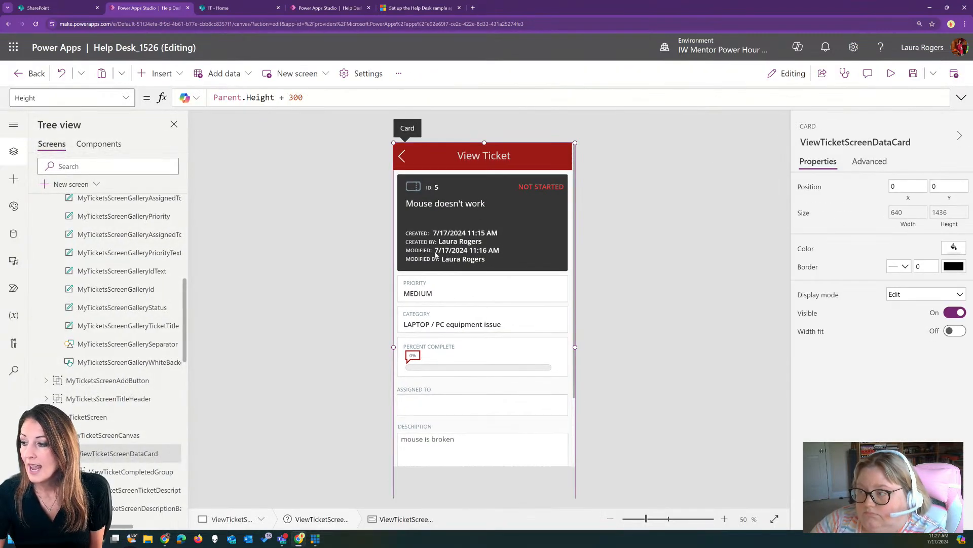
left_click(436, 251)
Select ViewTicketScreenBackground, the dark details backdrop behind ticket 5 on the View Ticket screen
left_click(417, 268)
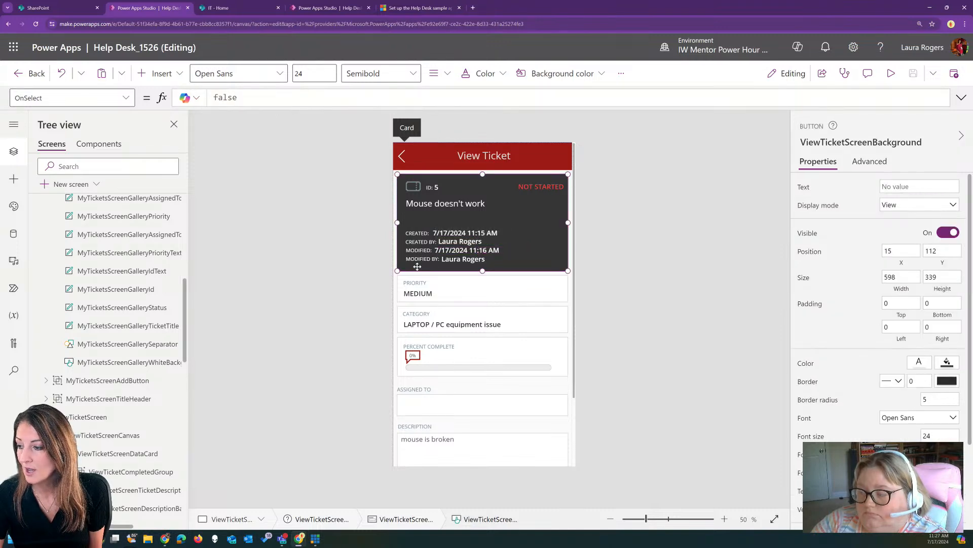
scroll(124, 342, "down", 10)
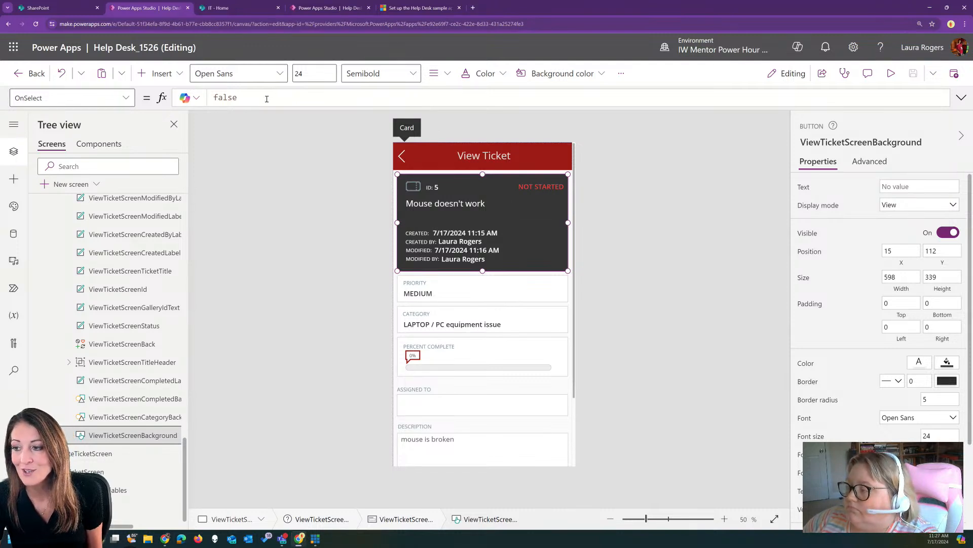
left_click(471, 219)
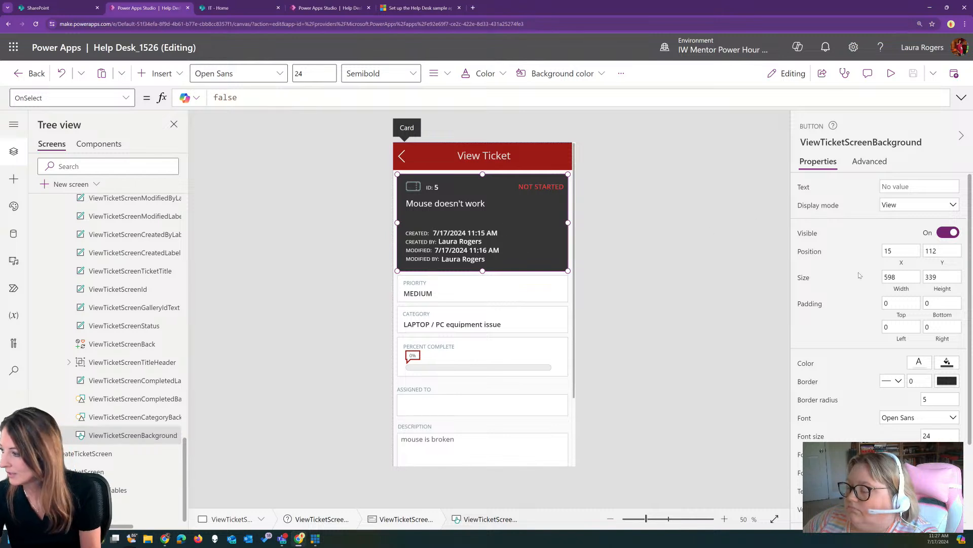
scroll(861, 266, "down", 2)
Show ViewTicketScreenBackground's Advanced properties and scroll through the whole list
left_click(869, 162)
scroll(868, 233, "down", 4)
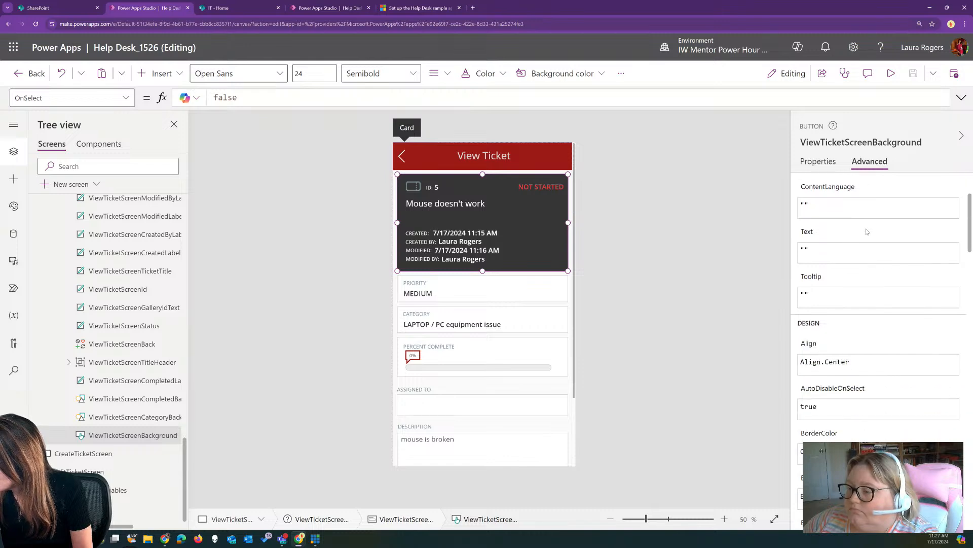
scroll(868, 235, "down", 8)
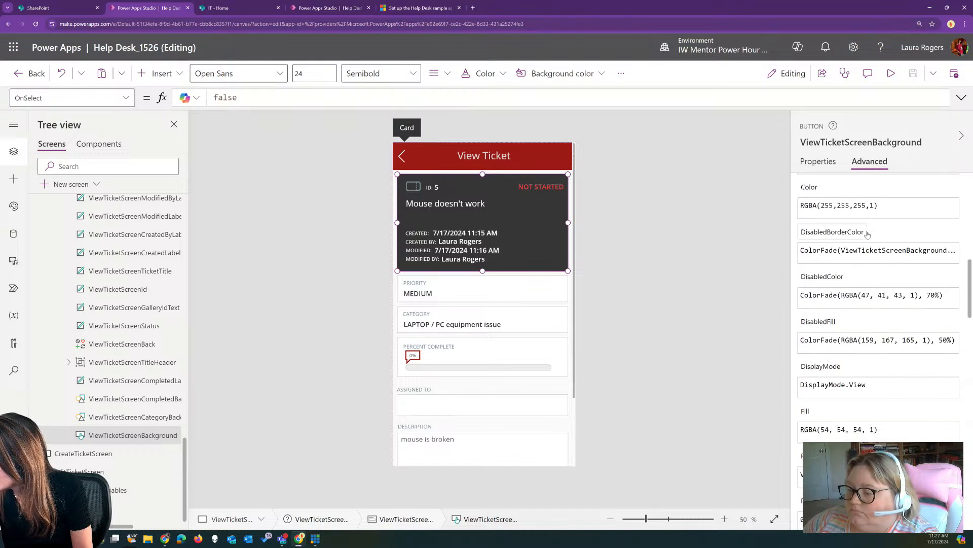
scroll(867, 235, "down", 10)
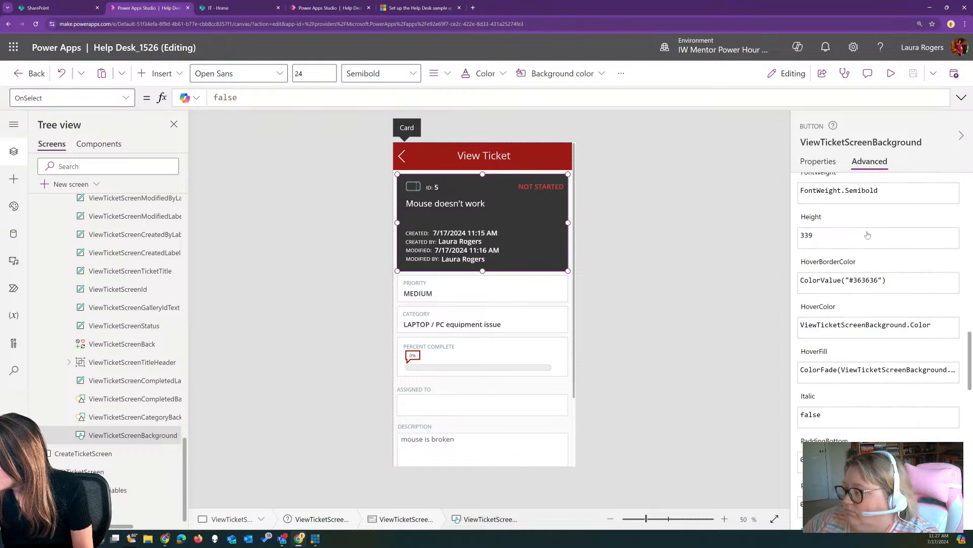
scroll(868, 235, "down", 8)
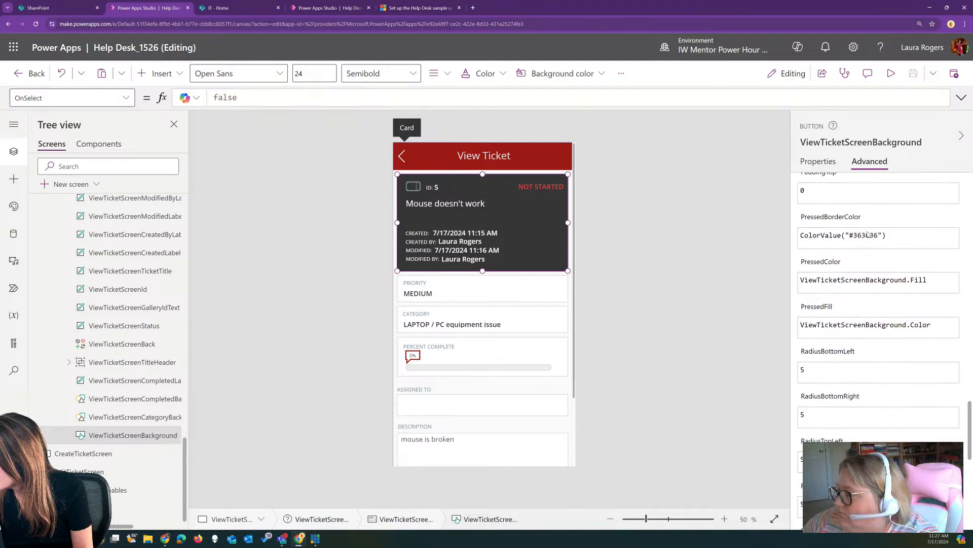
scroll(868, 235, "down", 4)
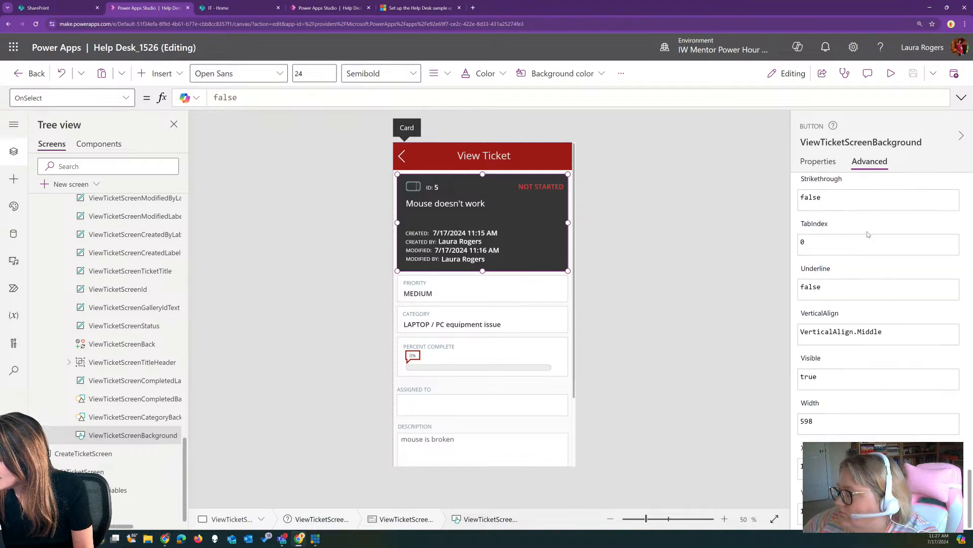
scroll(868, 235, "up", 8)
scroll(868, 235, "up", 12)
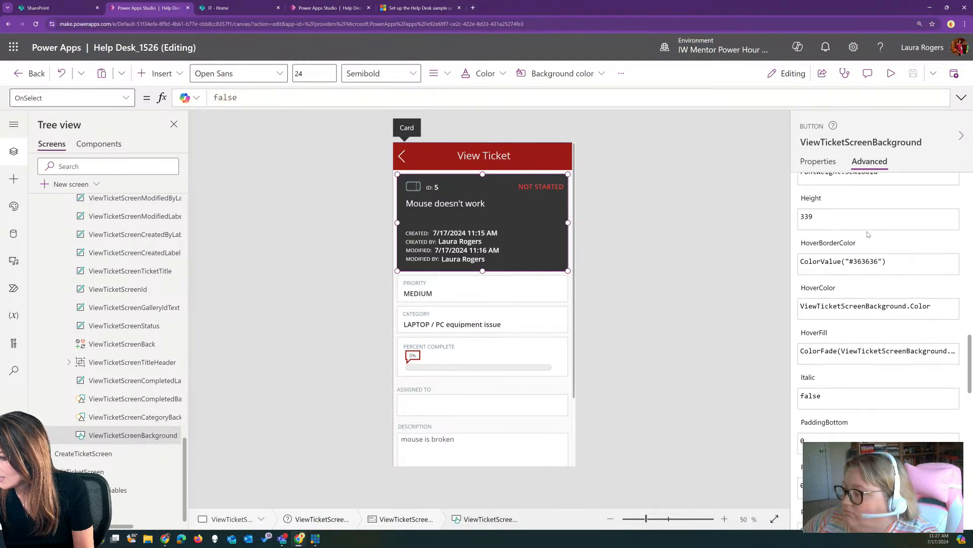
scroll(867, 235, "up", 10)
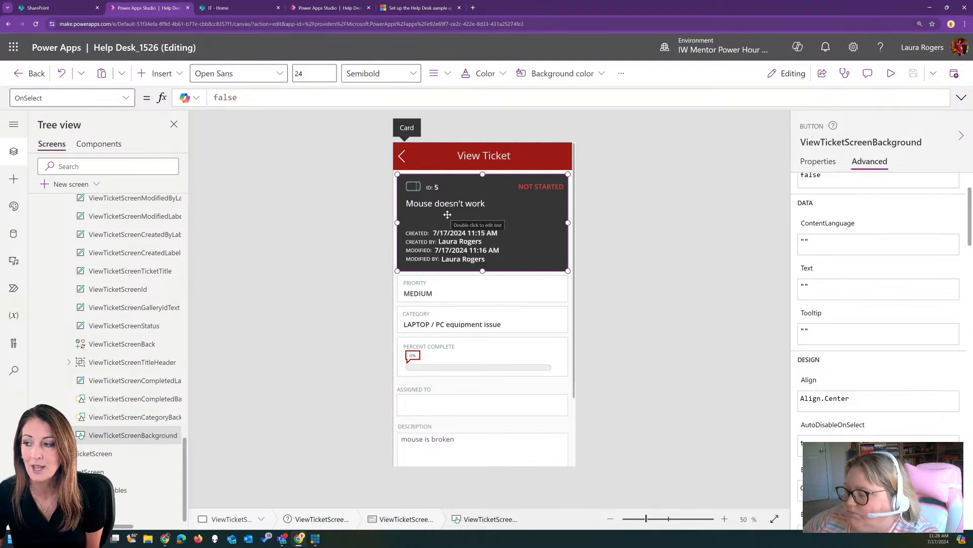
Inspect the Modified, Created and CreatedBy label formulas, ending at CreatedBy's Office365Users.SearchUser lookup with SelectedTicket.Author fallback
left_click(135, 417)
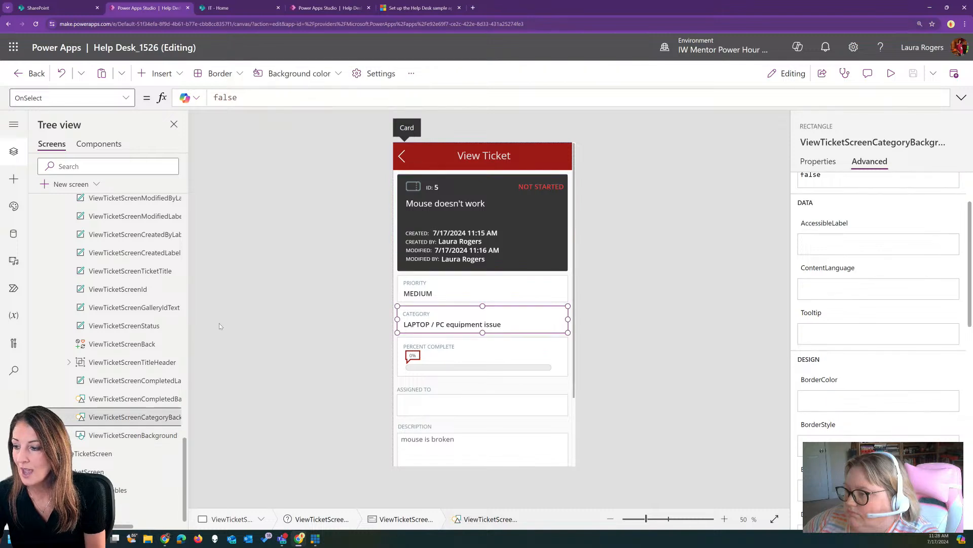
left_click(137, 216)
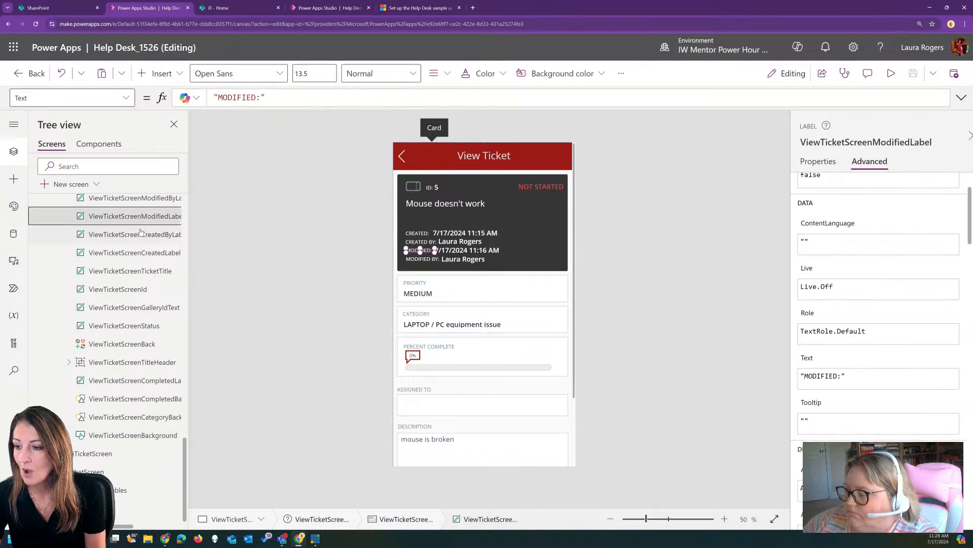
left_click(138, 235)
scroll(139, 237, "up", 2)
left_click(129, 219)
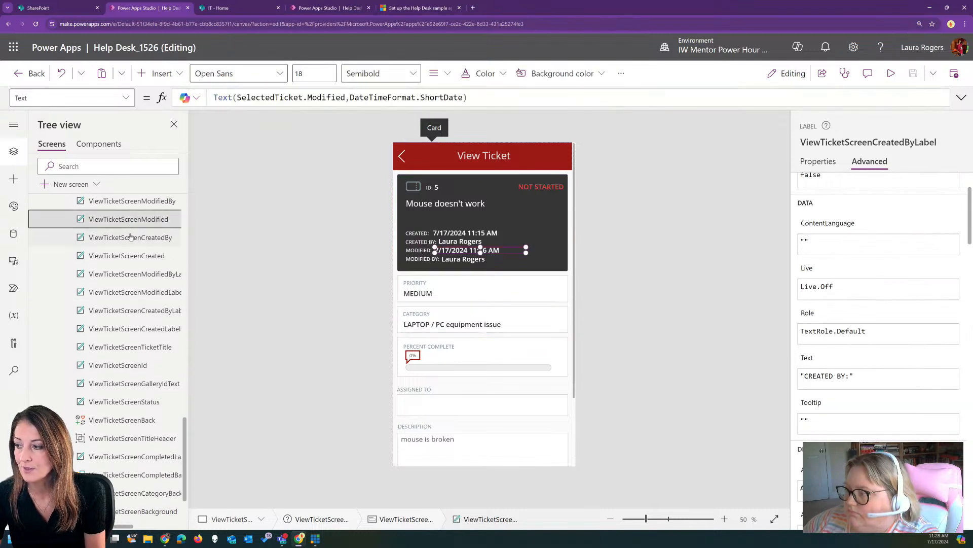
left_click(129, 253)
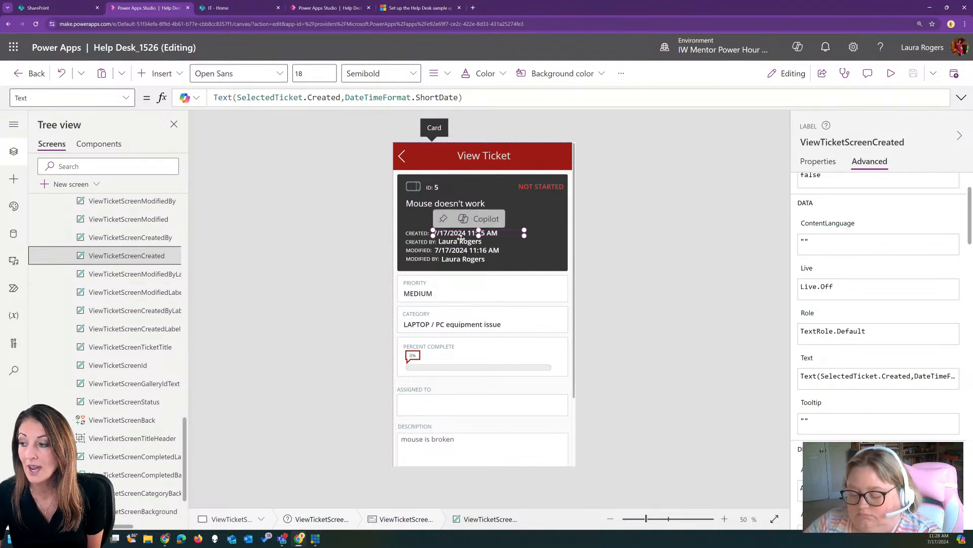
left_click(131, 236)
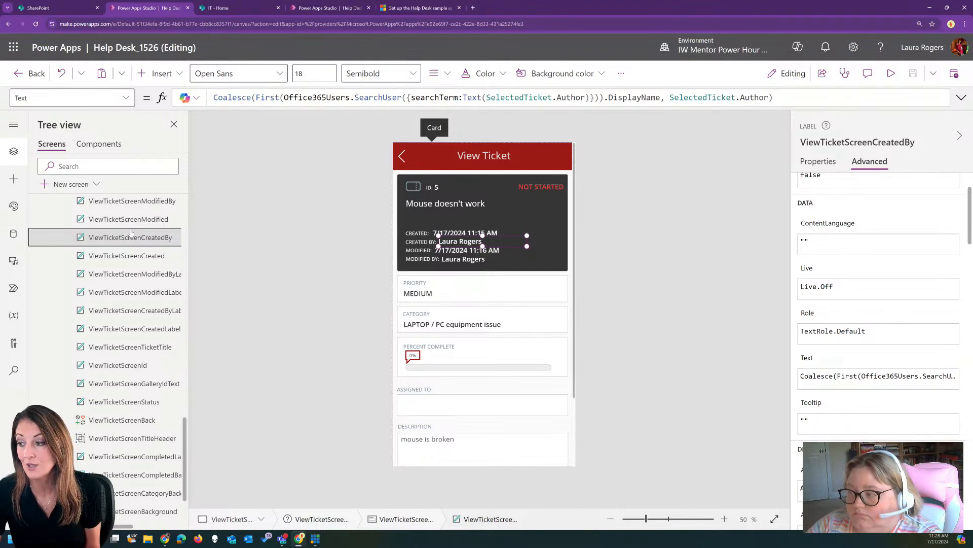
Select ViewTicketScreenPriorityBackground and view its editable-property list without changing anything
left_click(444, 297)
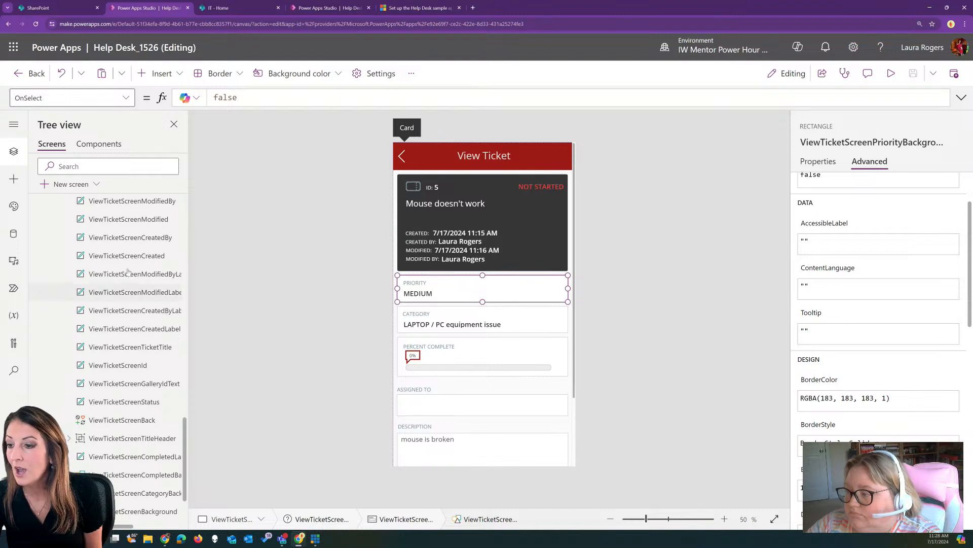
left_click(125, 100)
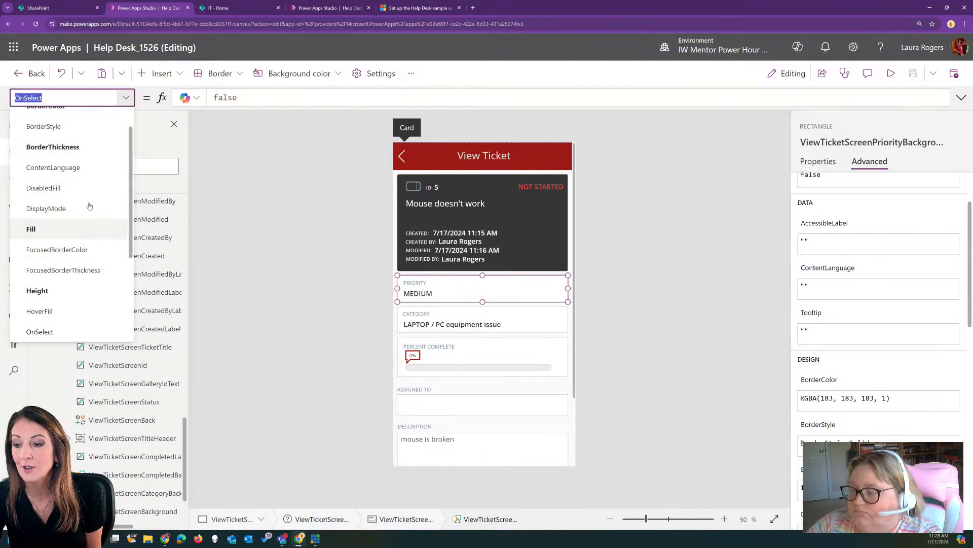
left_click(124, 101)
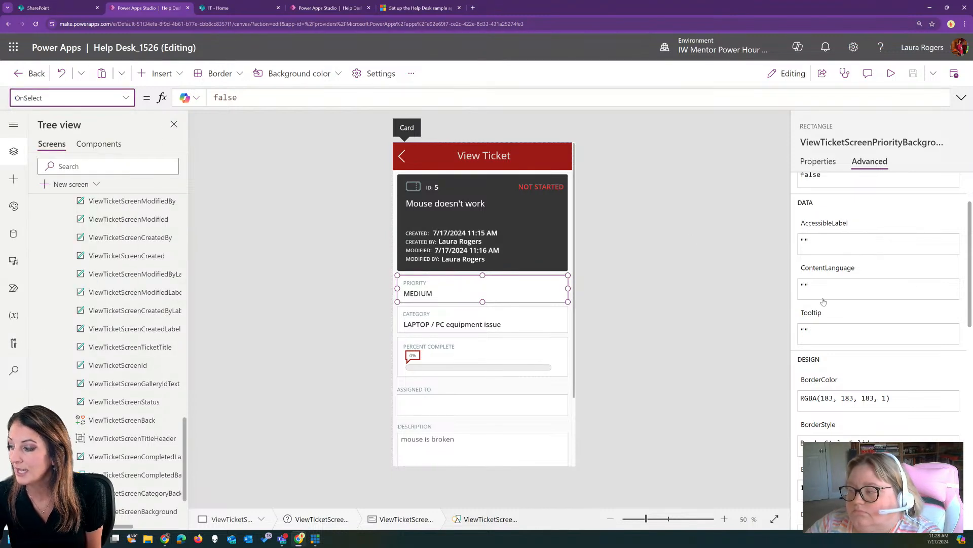
Review its Advanced values (OnSelect false, Height 93, Width 598, Visible true), then collapse ViewTicketScreenDataCard
scroll(841, 283, "down", 3)
scroll(840, 283, "down", 2)
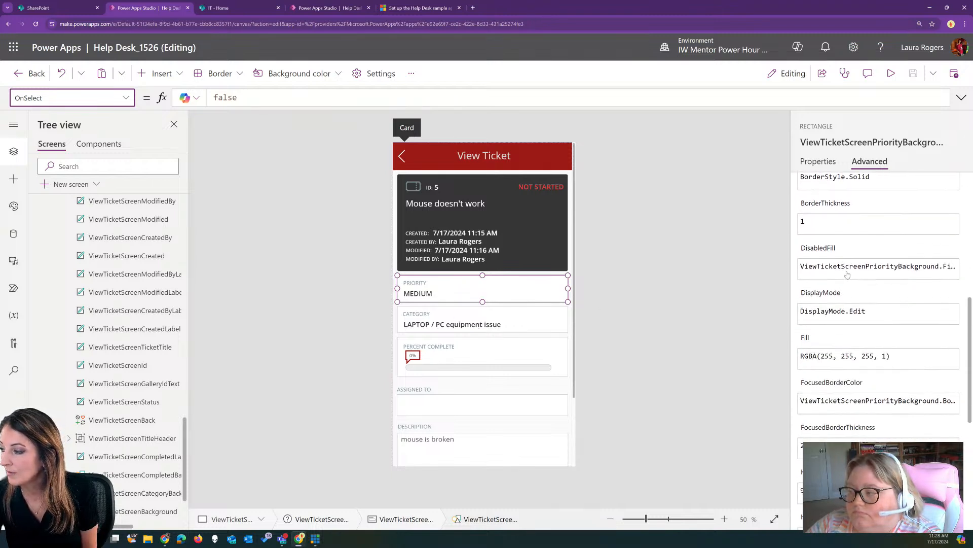
scroll(849, 272, "down", 6)
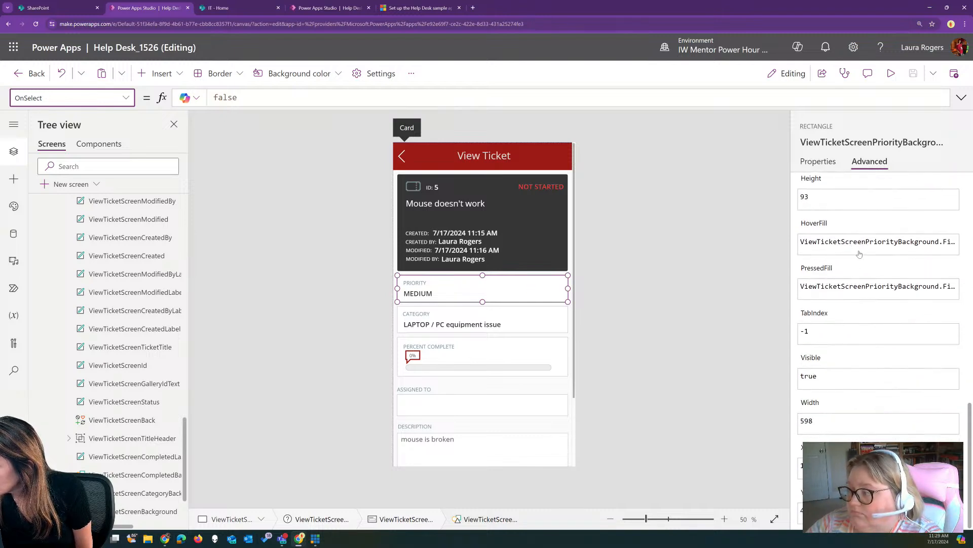
scroll(860, 252, "up", 10)
scroll(859, 253, "up", 3)
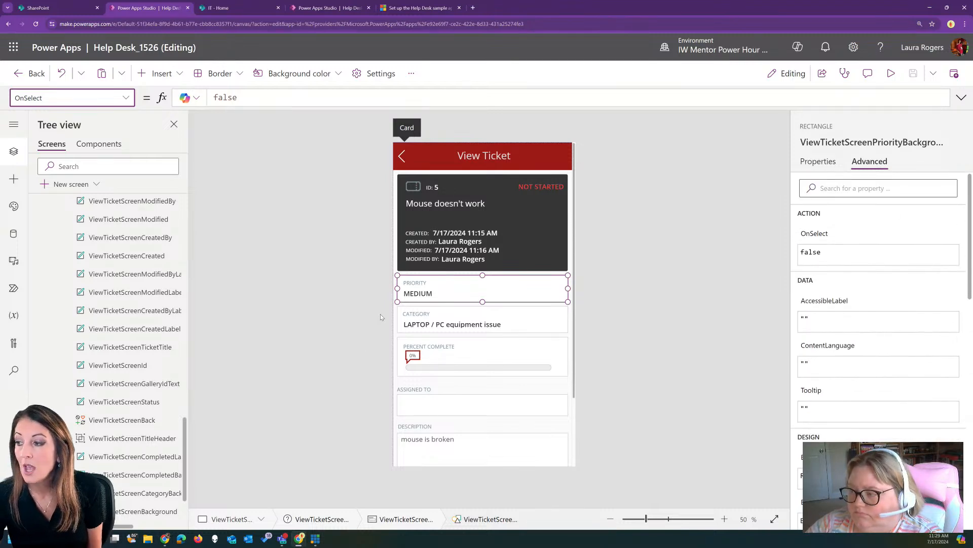
scroll(62, 380, "up", 5)
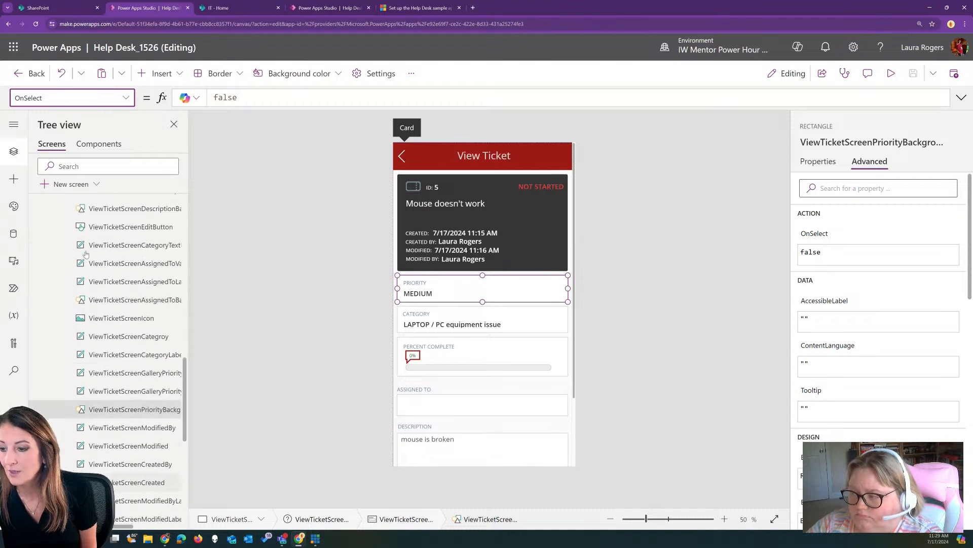
scroll(61, 365, "up", 4)
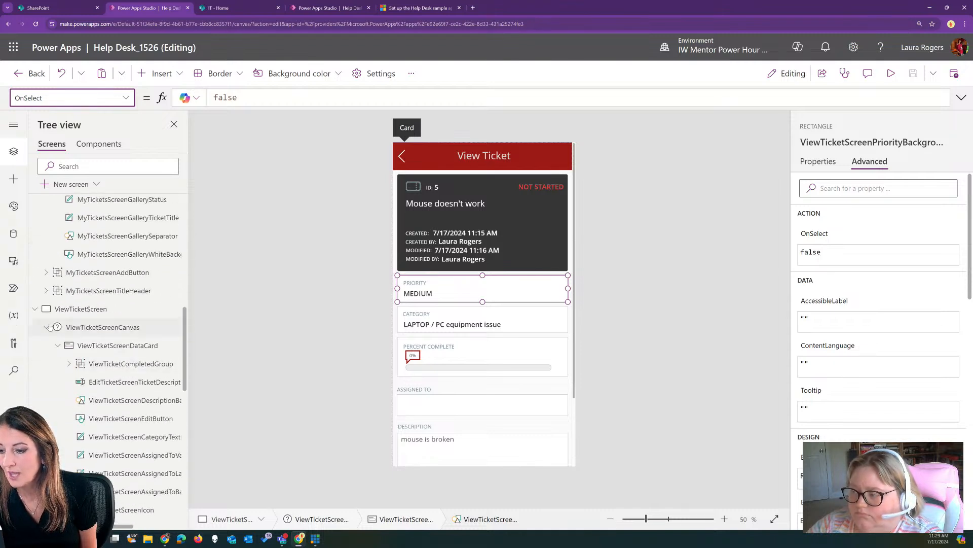
left_click(58, 345)
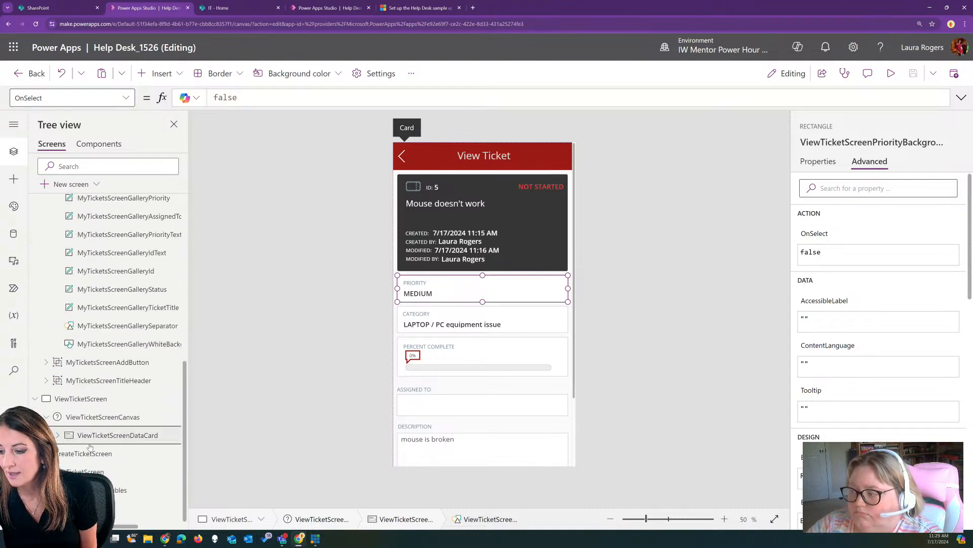
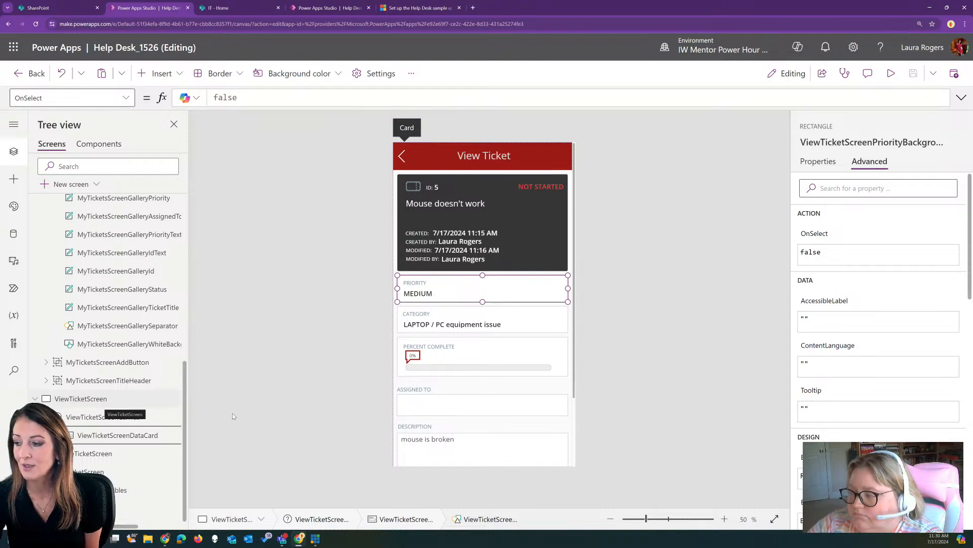
Preview the app, open ticket 5 'Mouse doesn't work' in the edit form, then exit preview
left_click(891, 73)
scroll(482, 290, "down", 2)
left_click(478, 450)
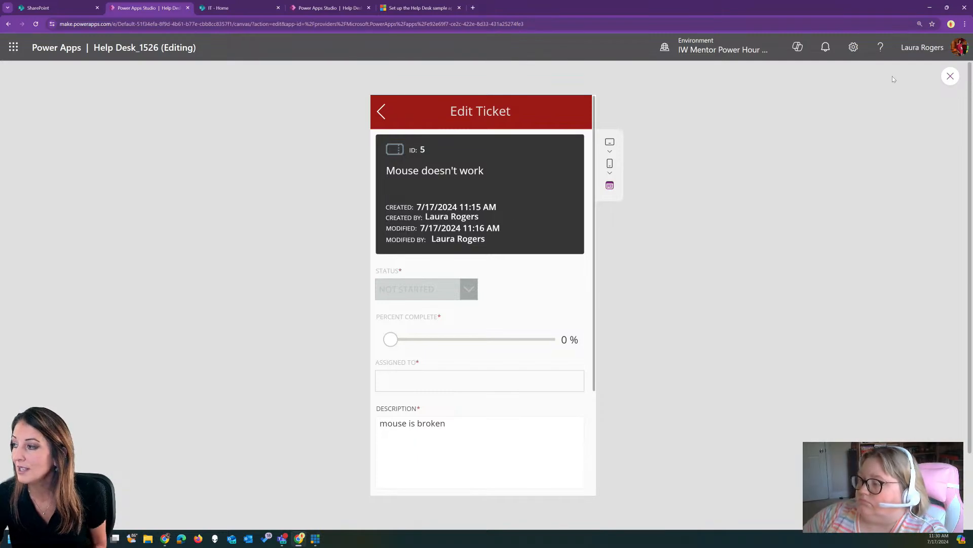
left_click(950, 76)
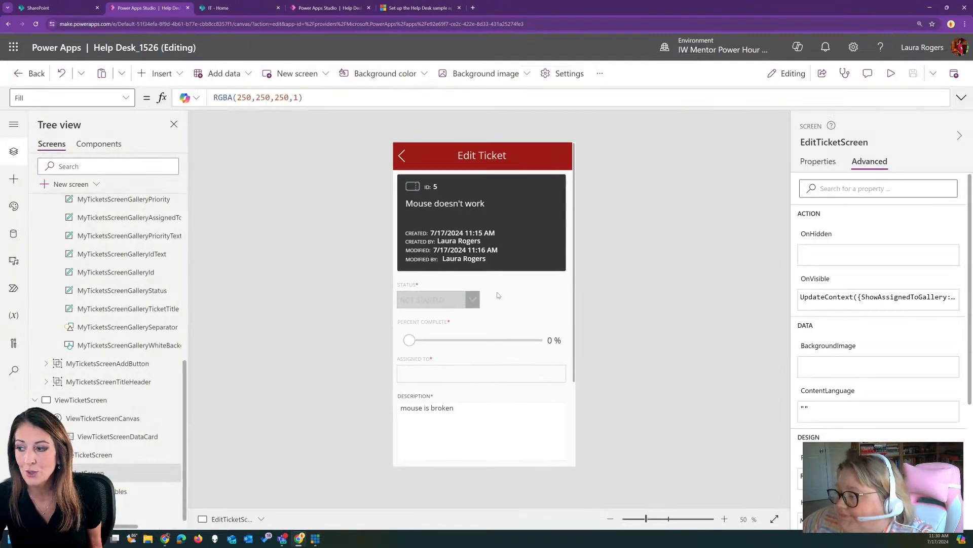
Show the Status dropdown's DisplayMode formula expanded and formatted, checking its isAdmin, Edit and Disabled values
left_click(431, 307)
left_click(430, 307)
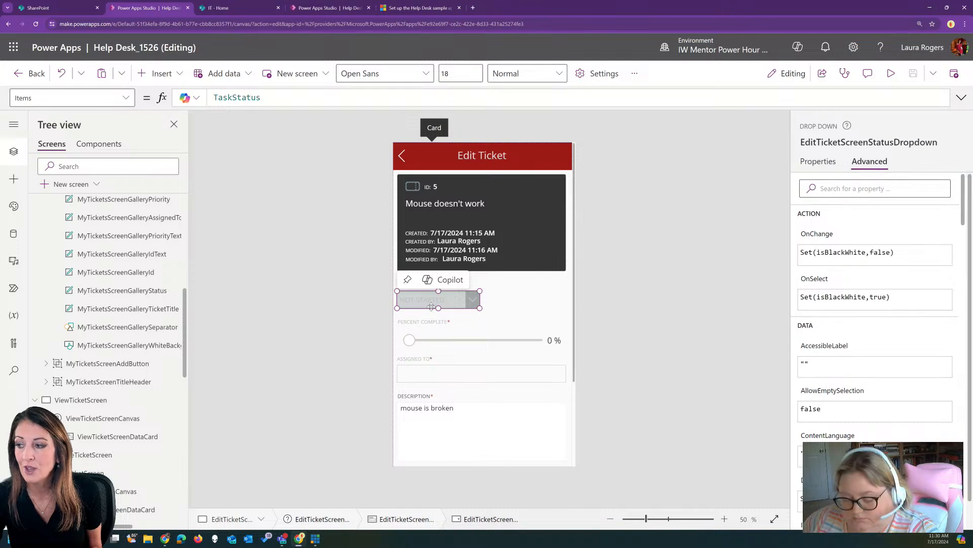
left_click(76, 97)
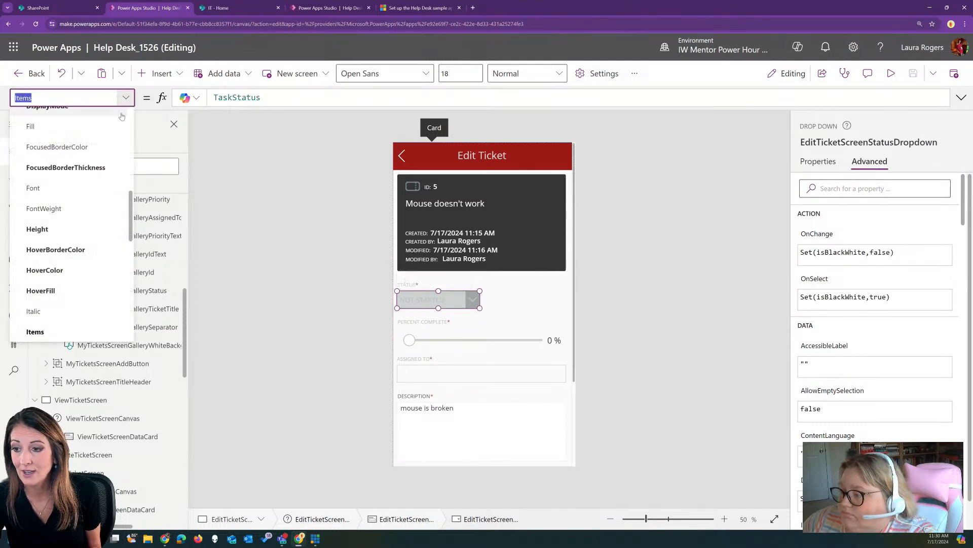
scroll(102, 199, "up", 5)
left_click(45, 219)
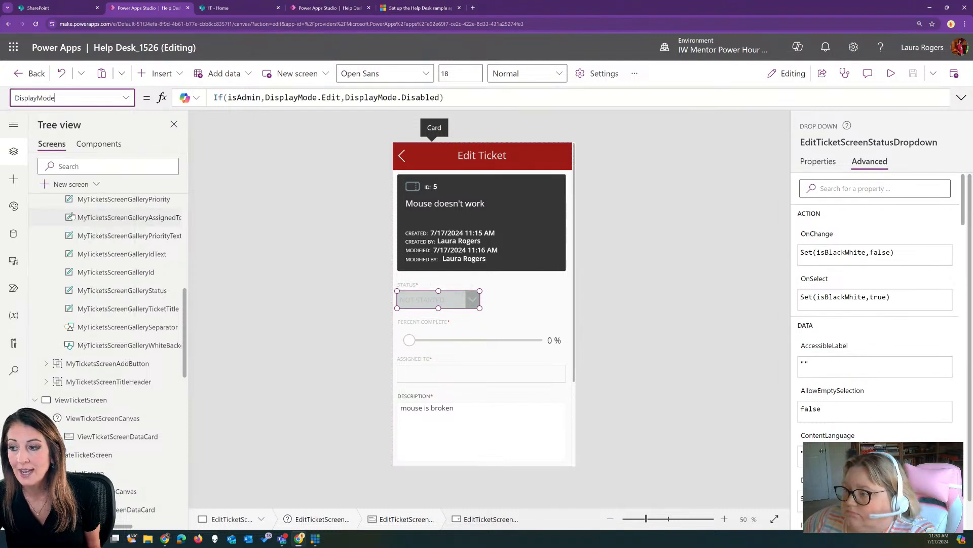
left_click(961, 98)
left_click(203, 403)
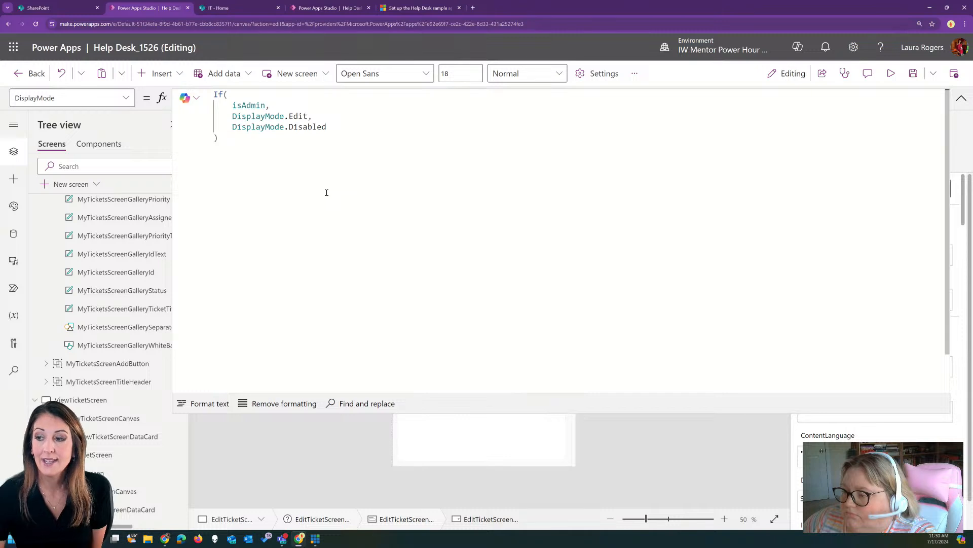
left_click(250, 105)
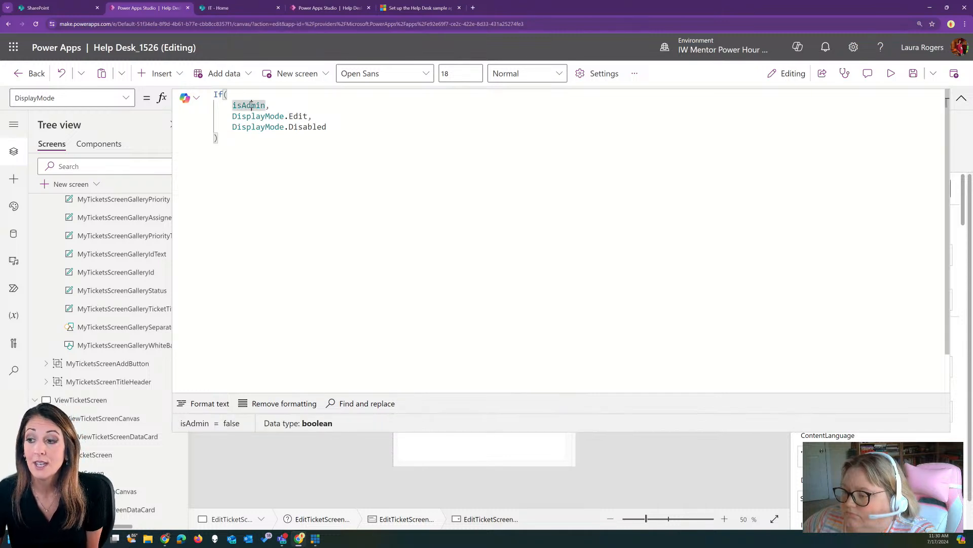
left_click(299, 117)
left_click(307, 128)
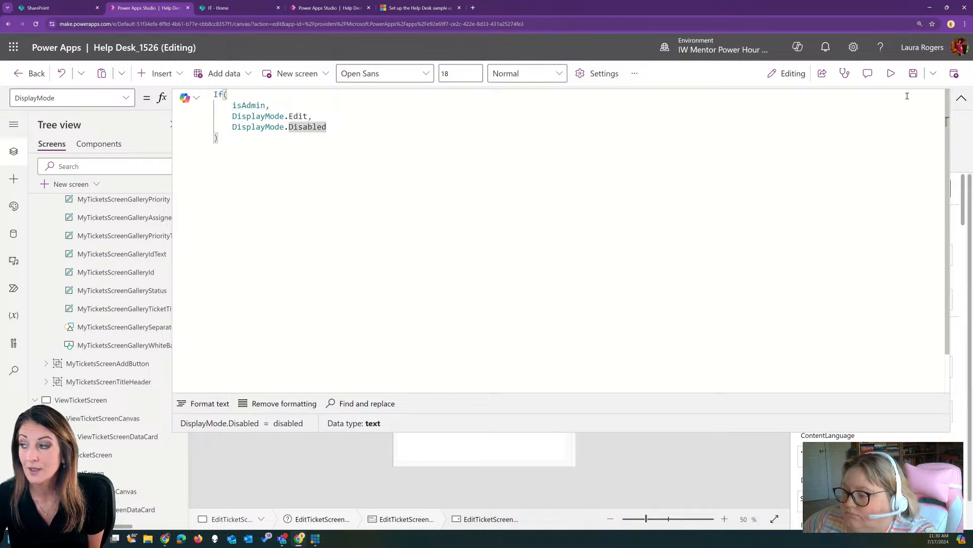
left_click(962, 98)
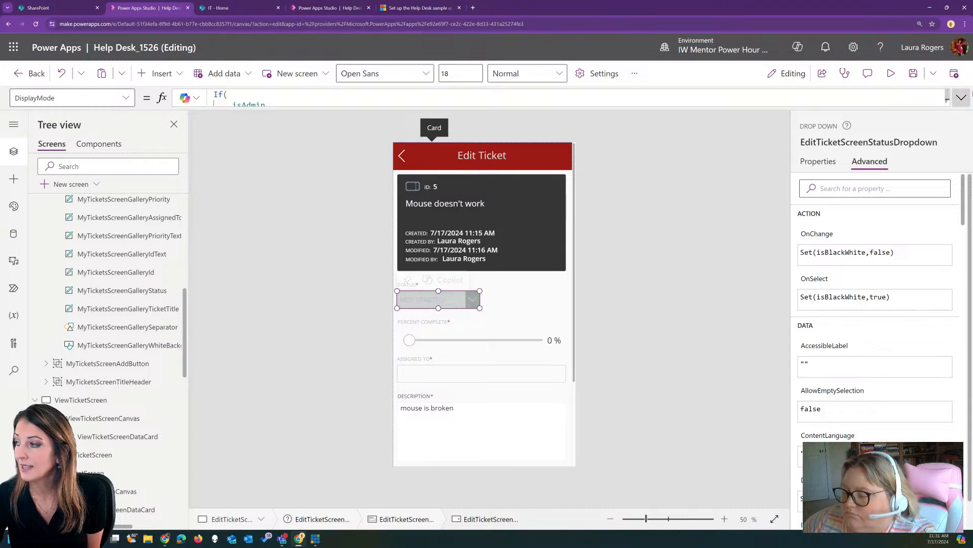
left_click(961, 98)
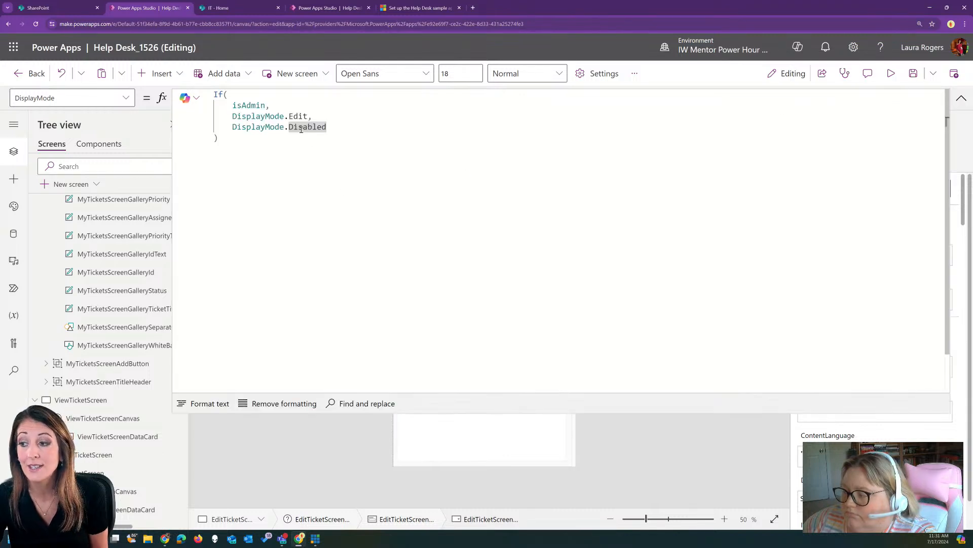
Change the non-admin fallback from DisplayMode.Disabled to DisplayMode.View
double_click(304, 128)
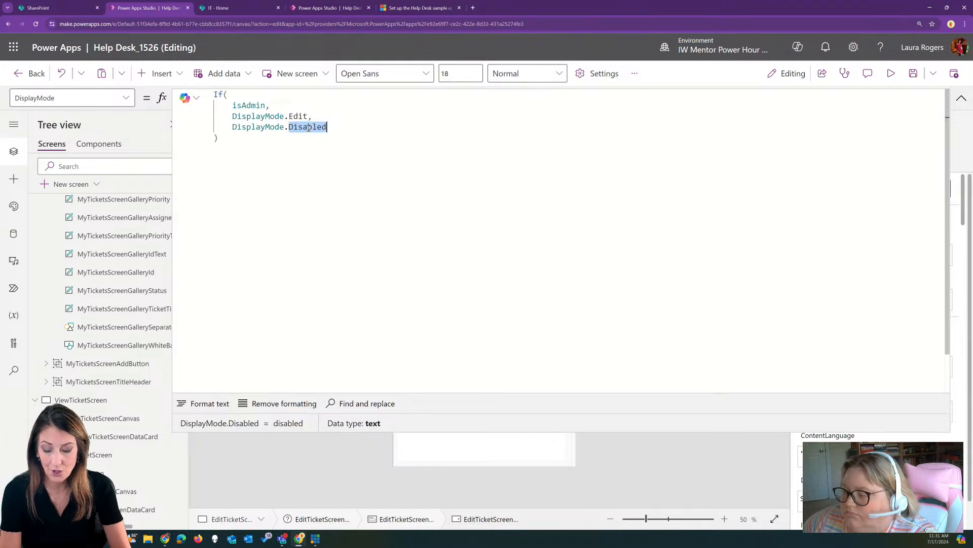
type("vi")
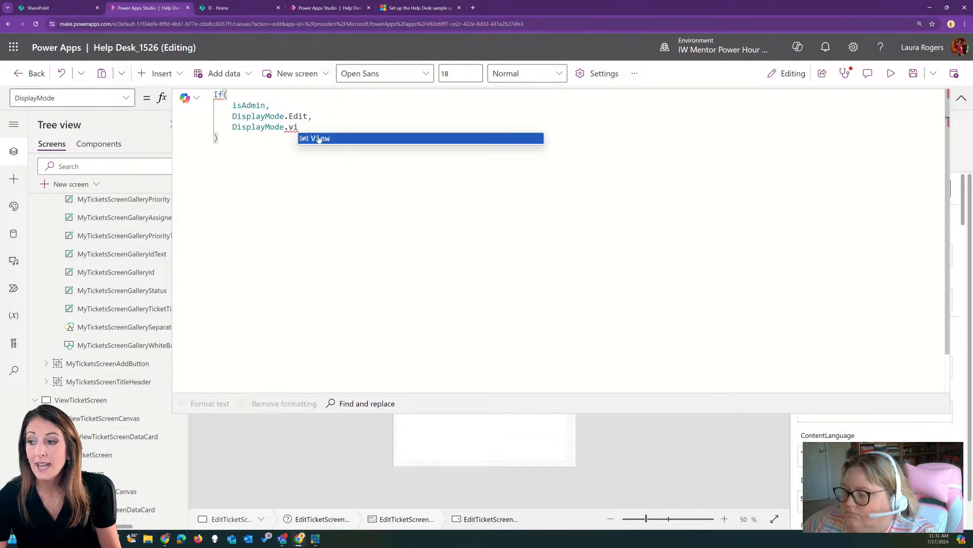
left_click(319, 139)
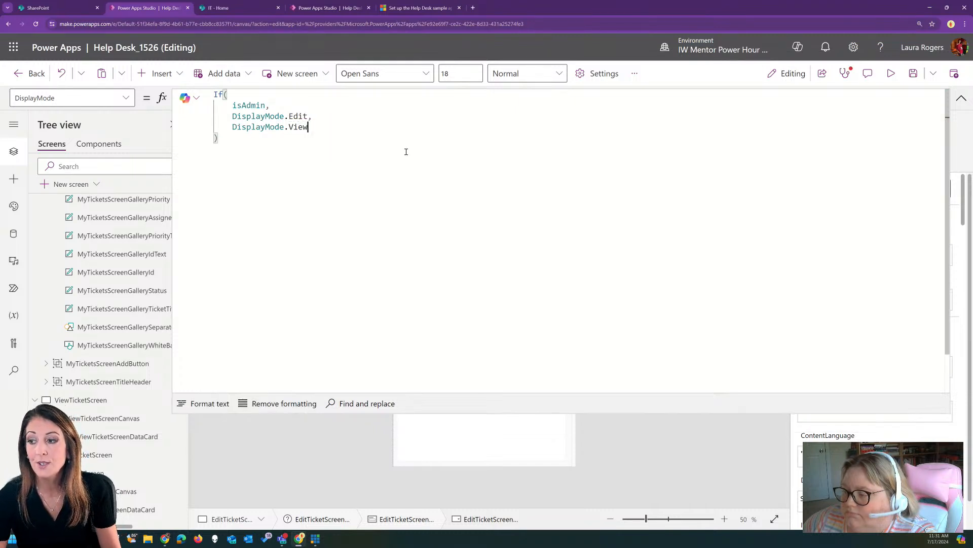
left_click(962, 98)
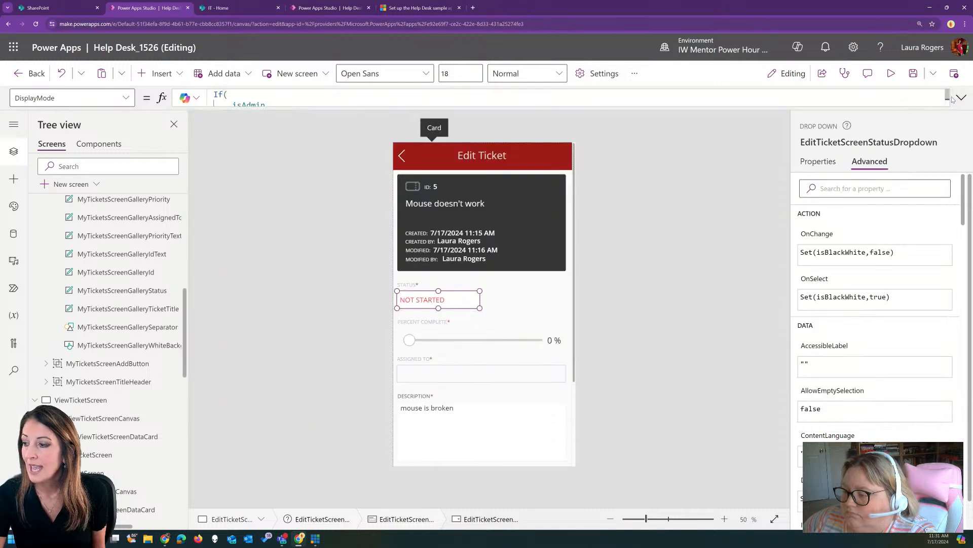
Reselect the Status dropdown and change its non-admin fallback back to DisplayMode.Disabled
left_click(451, 323)
left_click(435, 304)
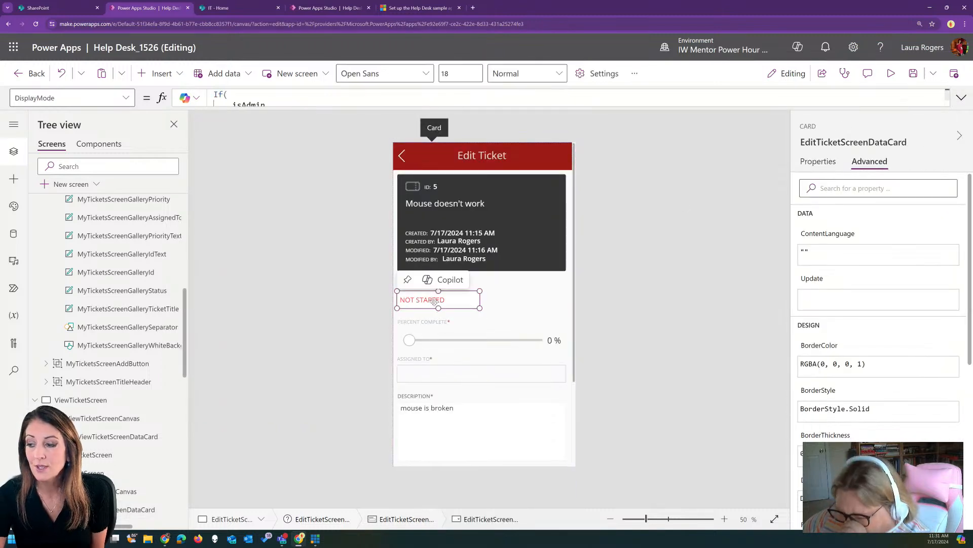
left_click(510, 308)
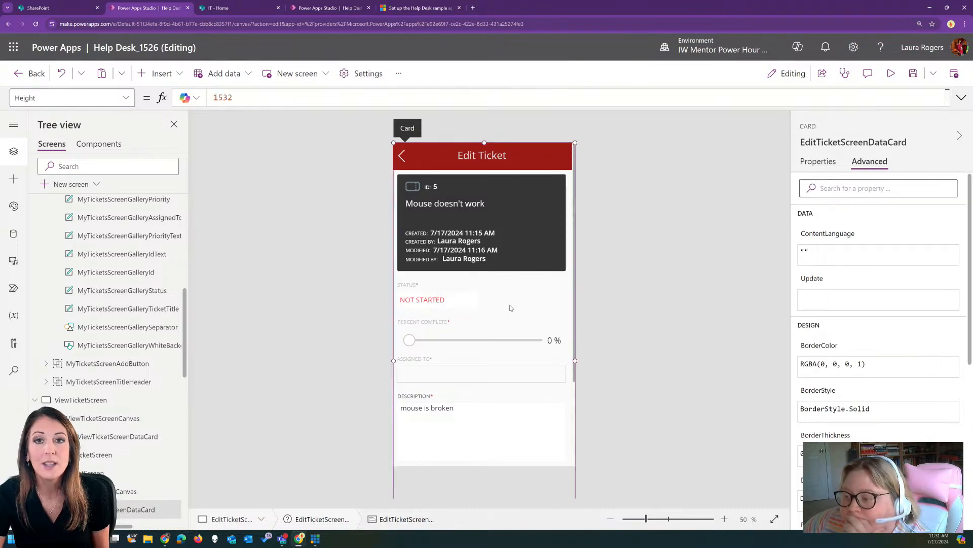
left_click(465, 304)
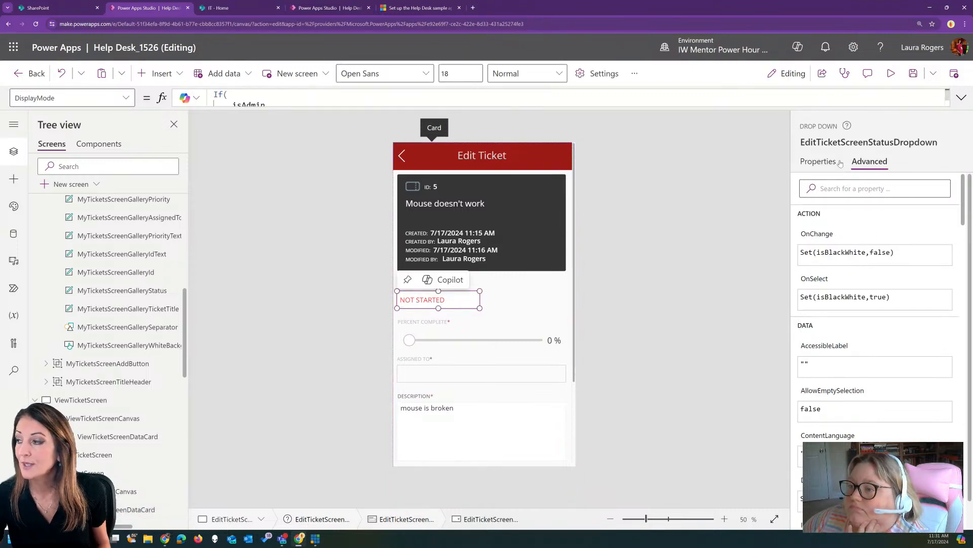
left_click(960, 98)
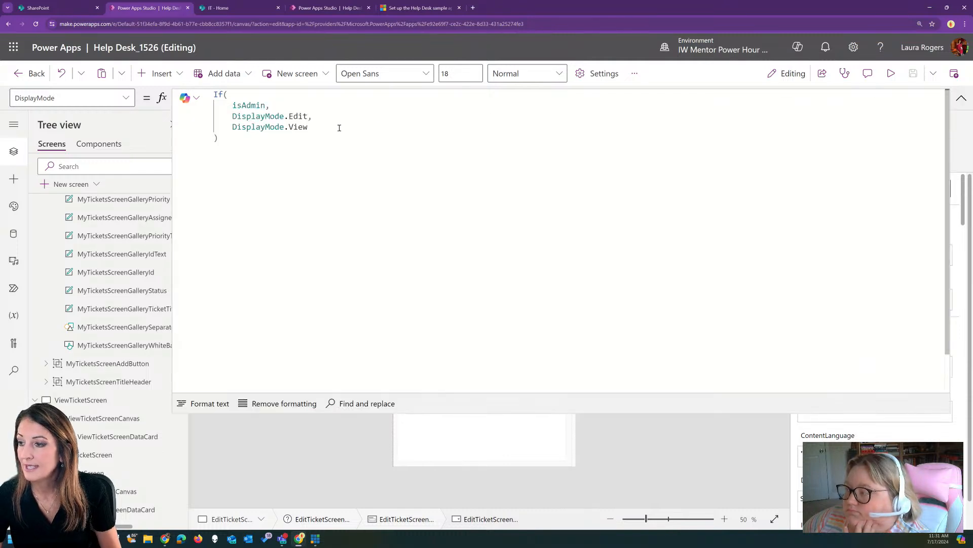
double_click(298, 126)
type("dis")
key("Tab")
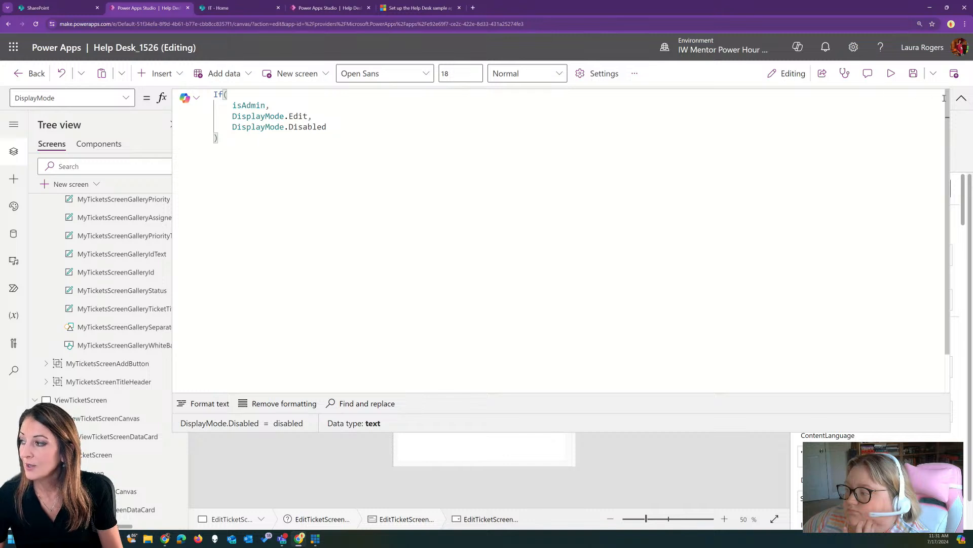
left_click(960, 98)
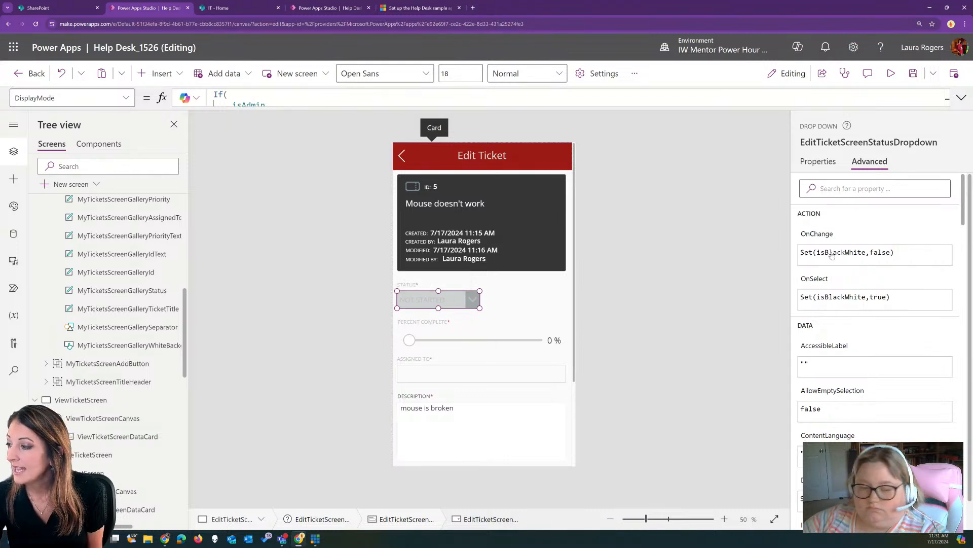
Filter the dropdown's properties by 'disa', then show the Percent Complete slider's DisplayMode formula
left_click(876, 188)
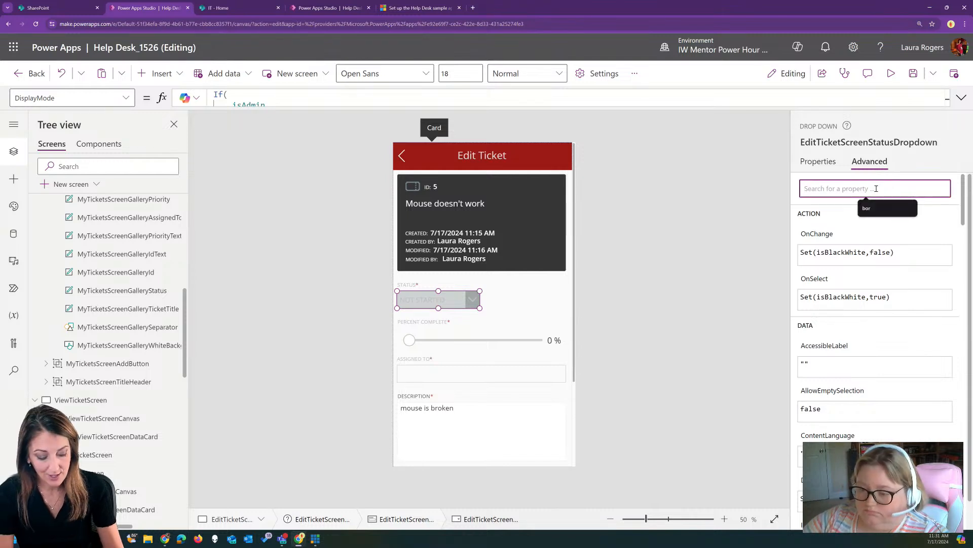
type("disa")
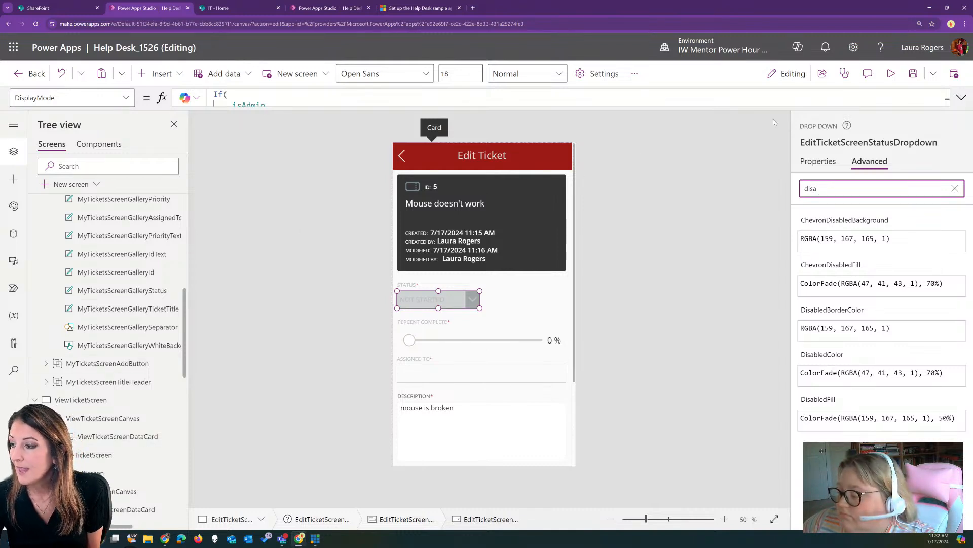
left_click(425, 338)
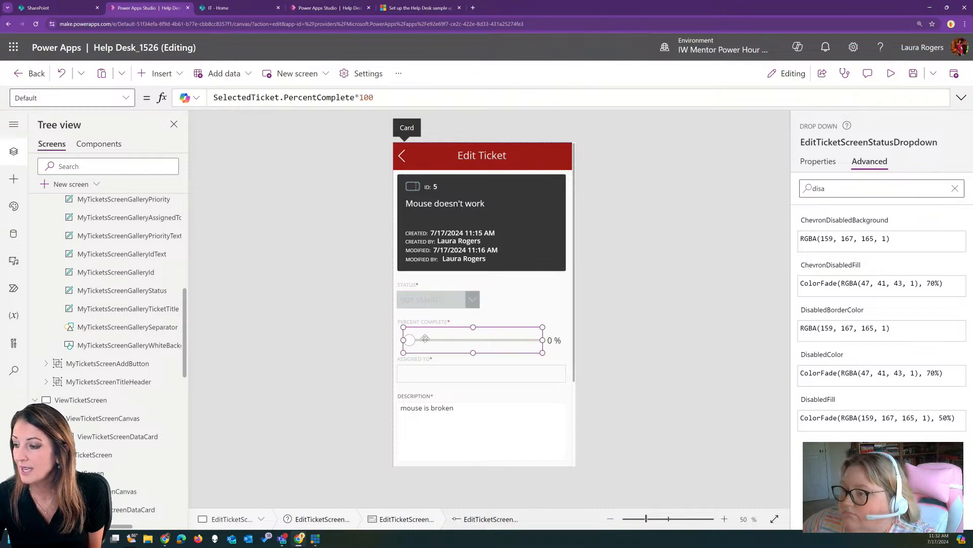
left_click(125, 97)
left_click(94, 260)
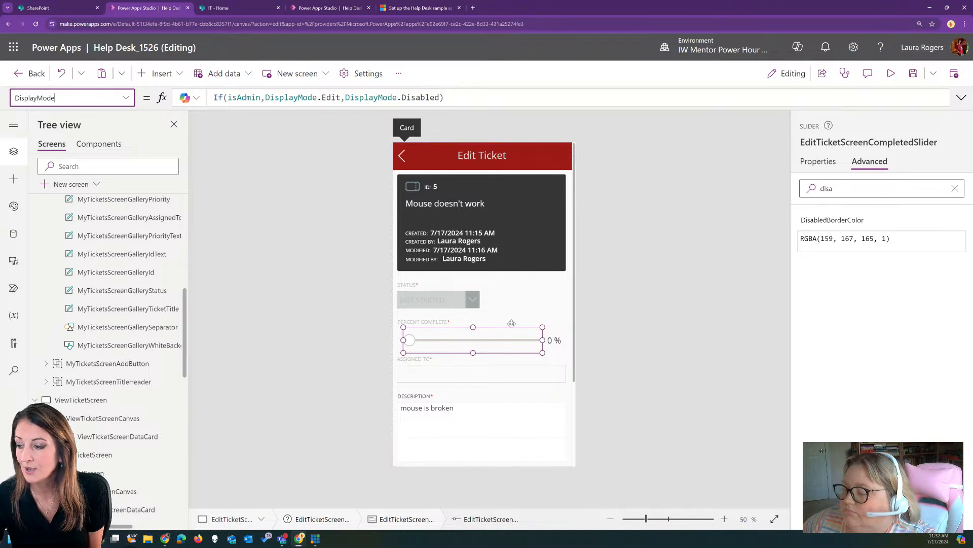
scroll(511, 323, "down", 4)
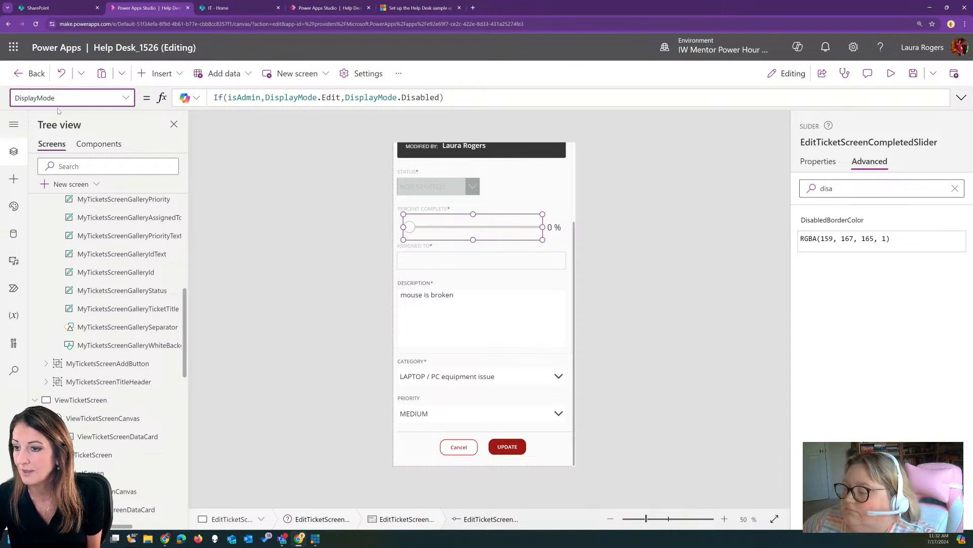
left_click(30, 73)
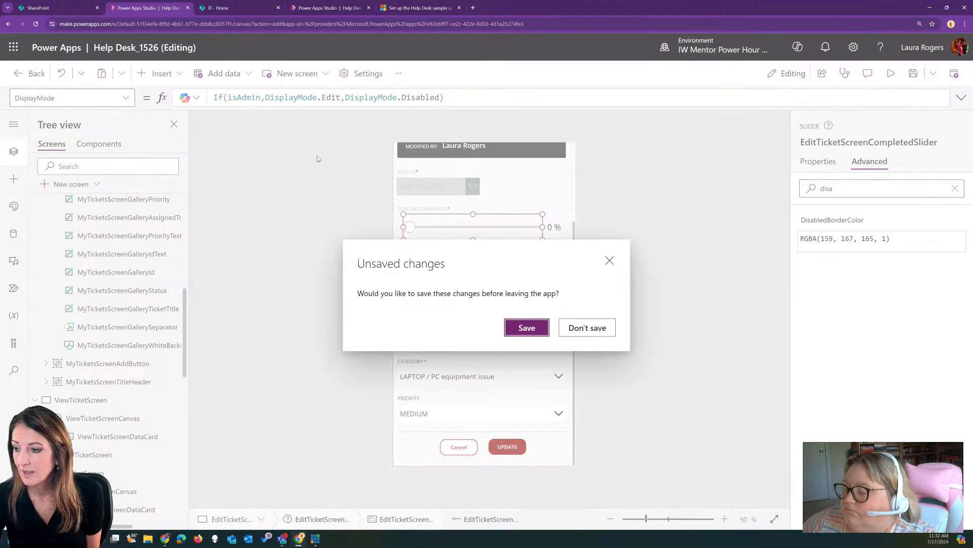
left_click(610, 262)
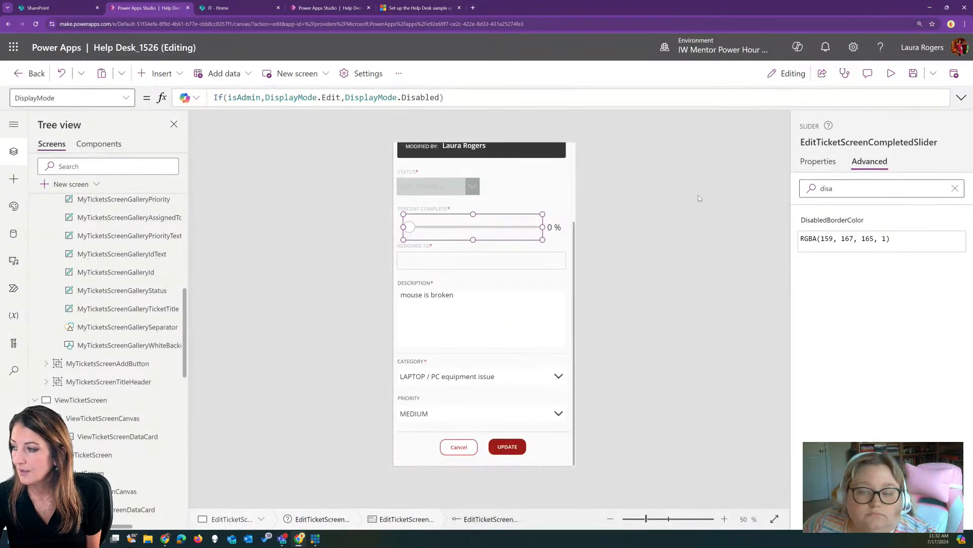
left_click(892, 74)
left_click(454, 474)
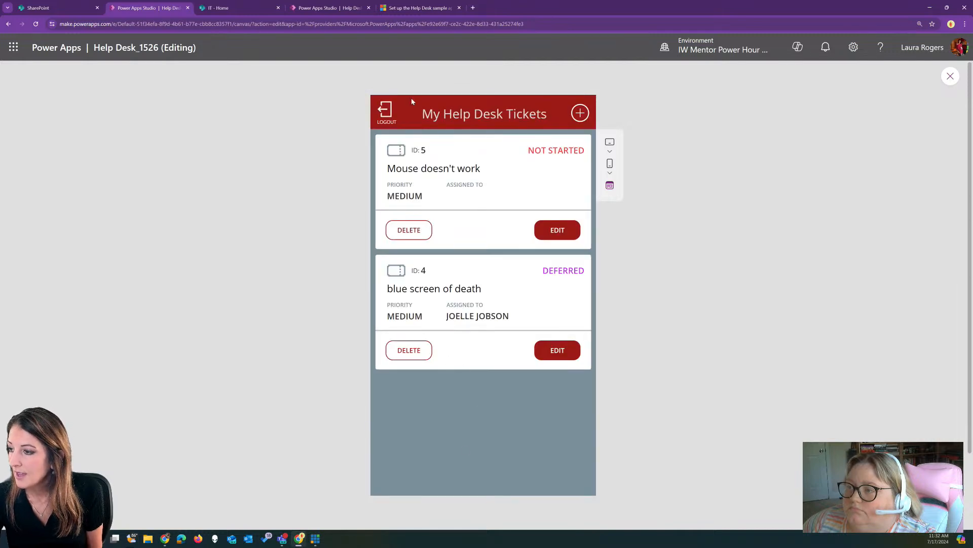
left_click(384, 113)
left_click(500, 360)
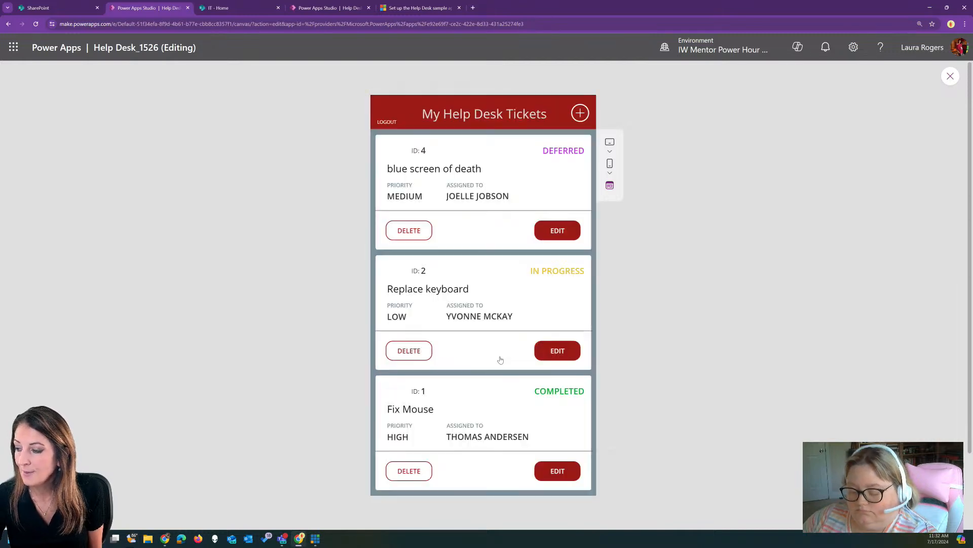
scroll(522, 290, "down", 2)
scroll(523, 292, "up", 2)
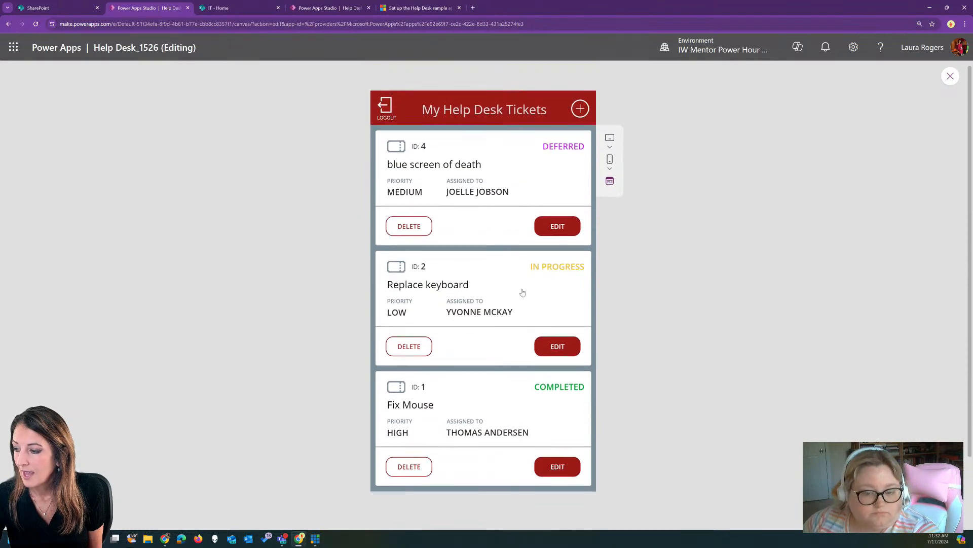
left_click(561, 467)
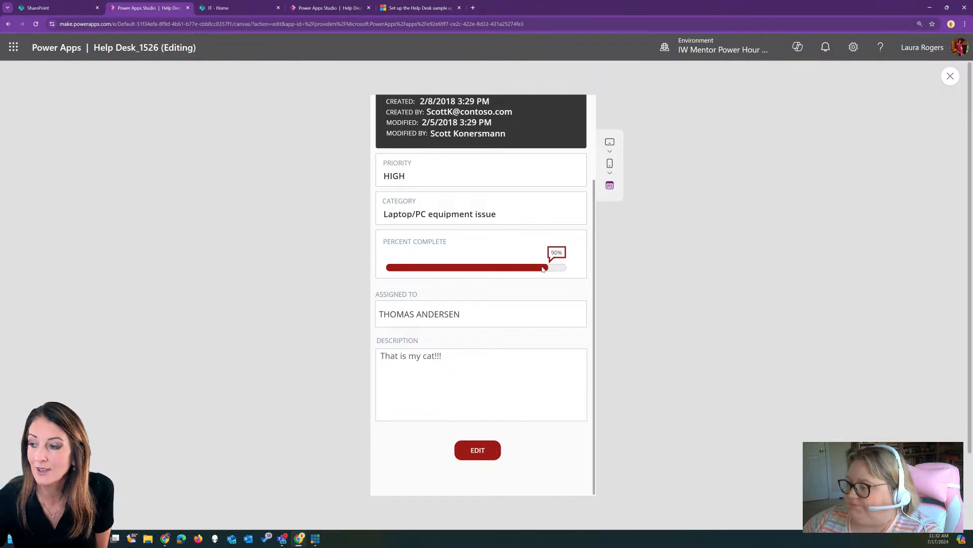
scroll(523, 255, "up", 2)
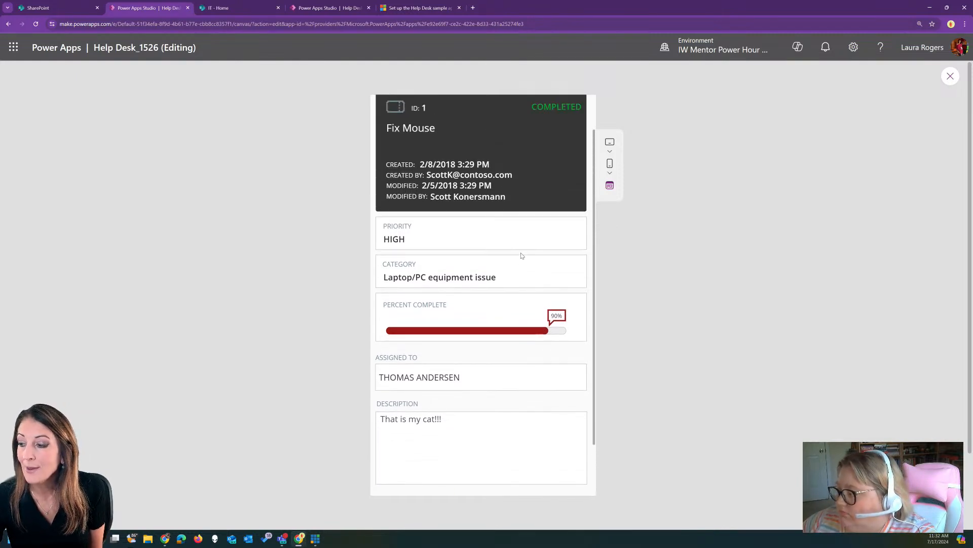
scroll(522, 255, "up", 1)
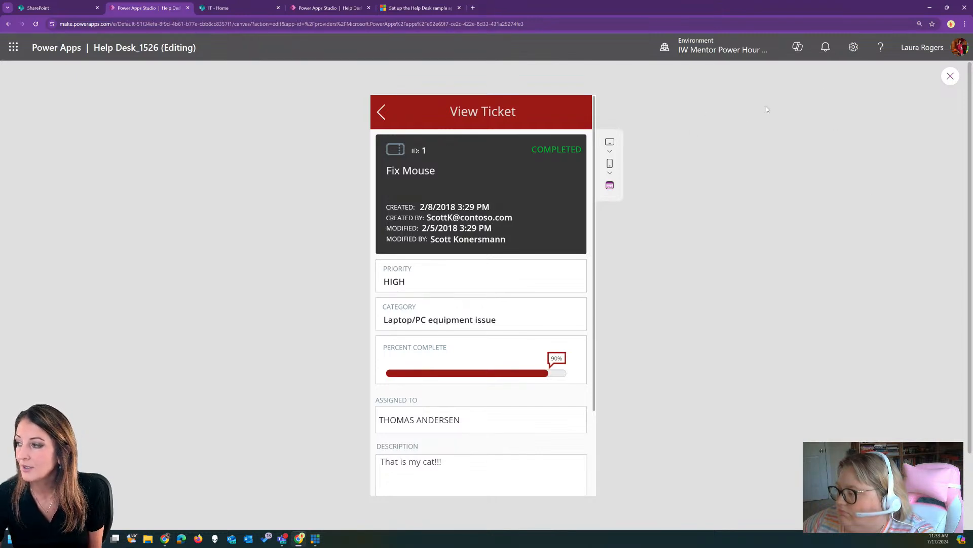
Exit preview, select the percent-complete bar's completed icon, and clear the property search filter
left_click(950, 76)
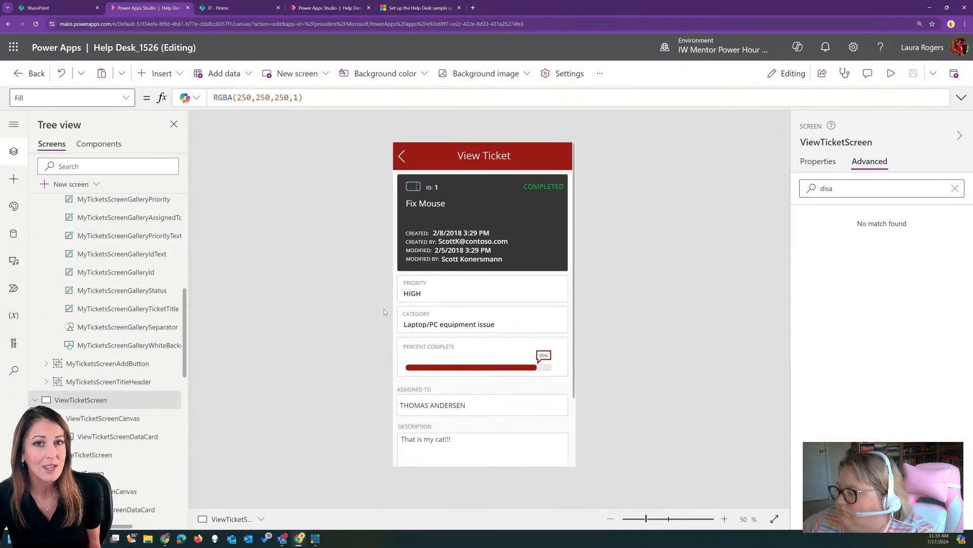
left_click(530, 370)
left_click(531, 370)
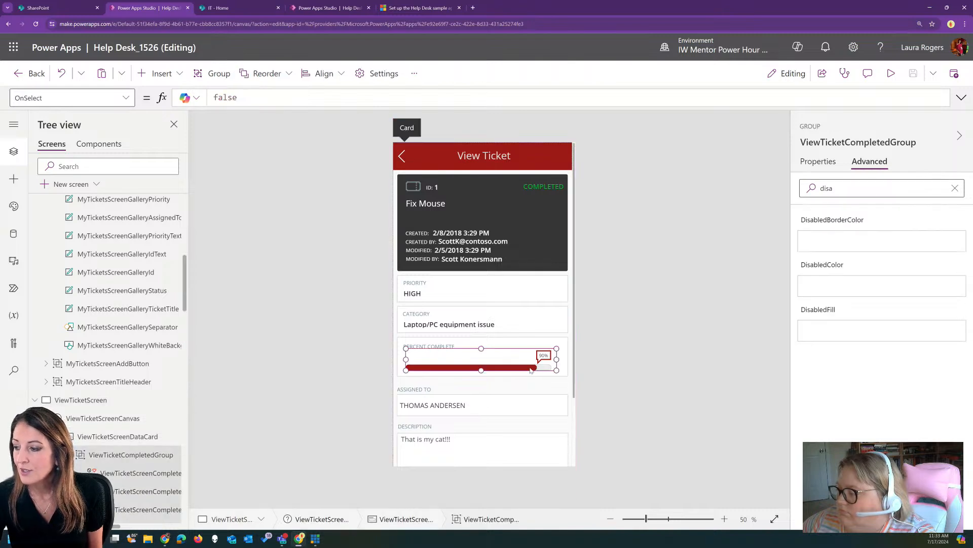
scroll(120, 344, "down", 3)
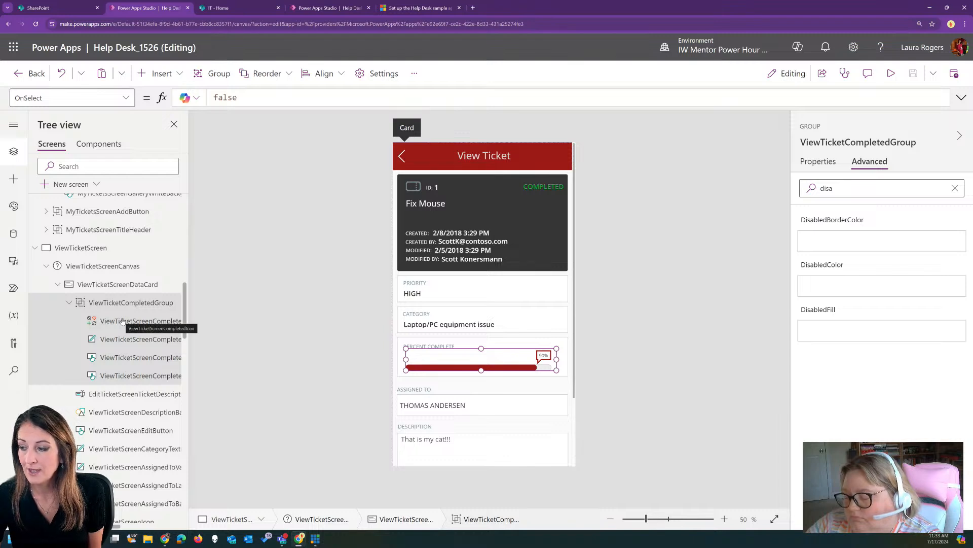
left_click(122, 321)
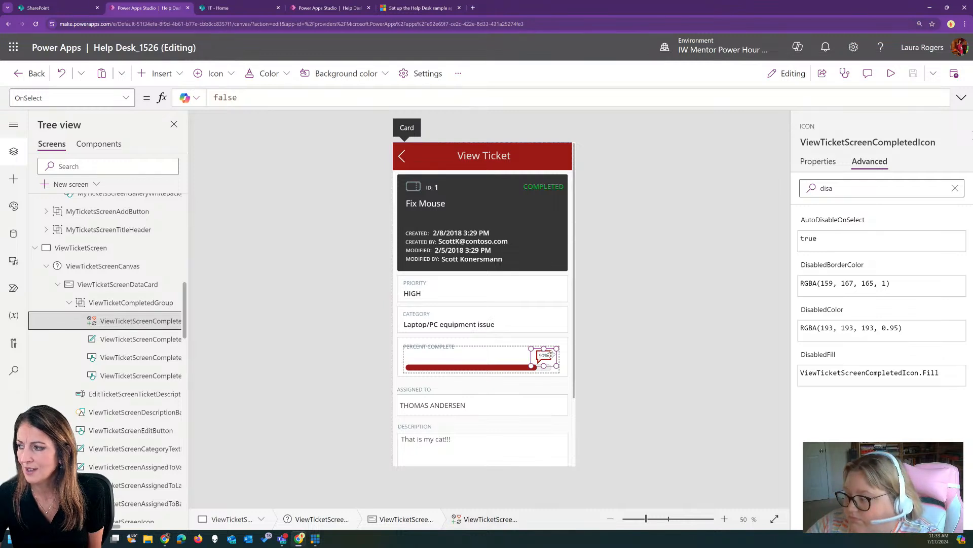
left_click(930, 186)
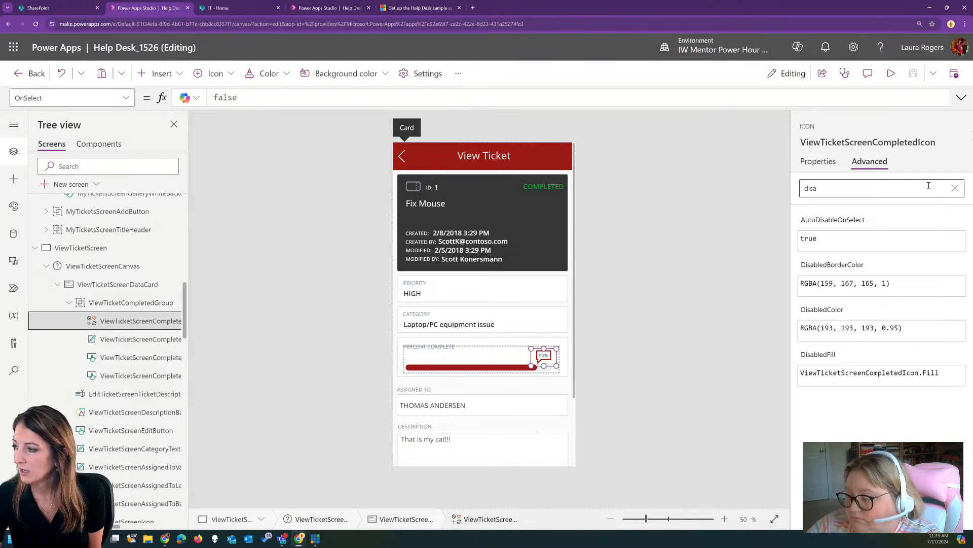
left_click(955, 189)
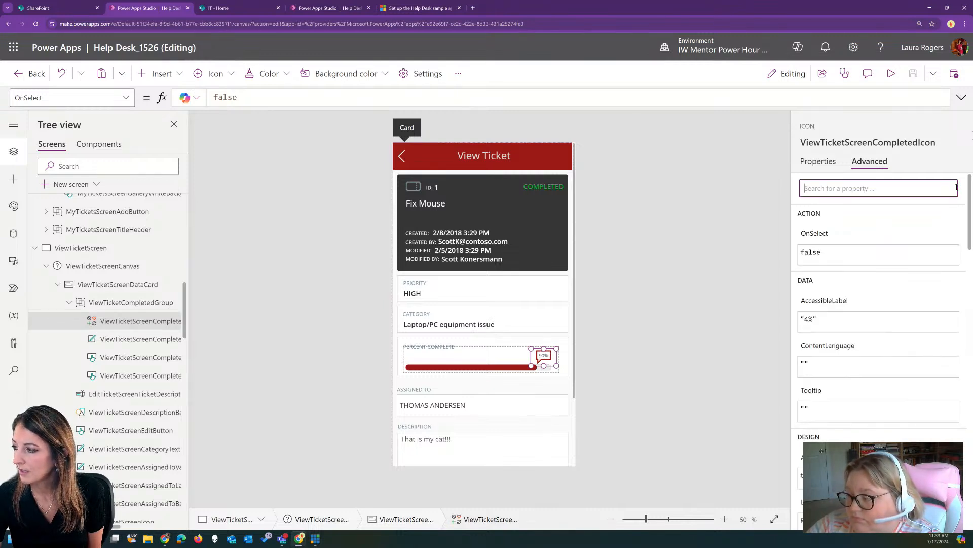
Compare the bar's label, fill and background buttons, noting the background's border radius of 10
left_click(119, 344)
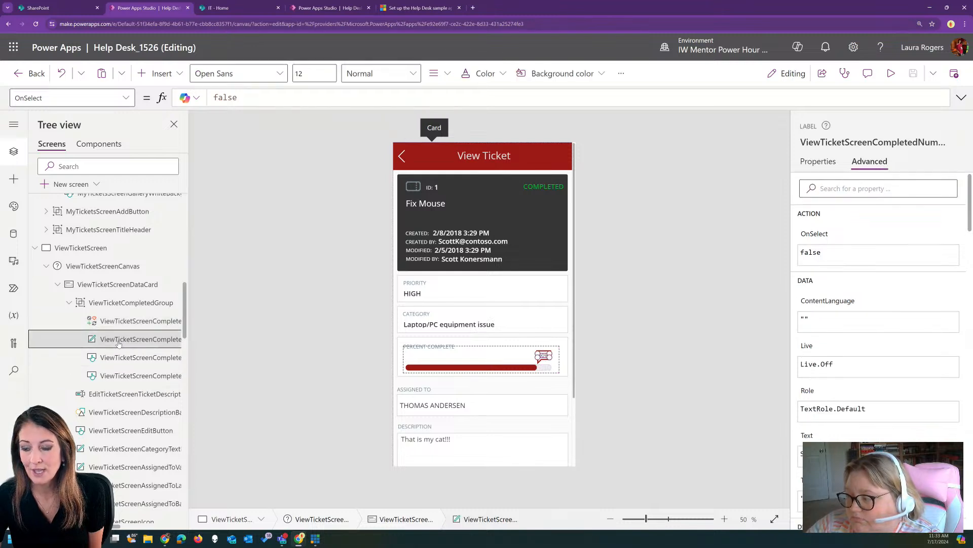
left_click(128, 360)
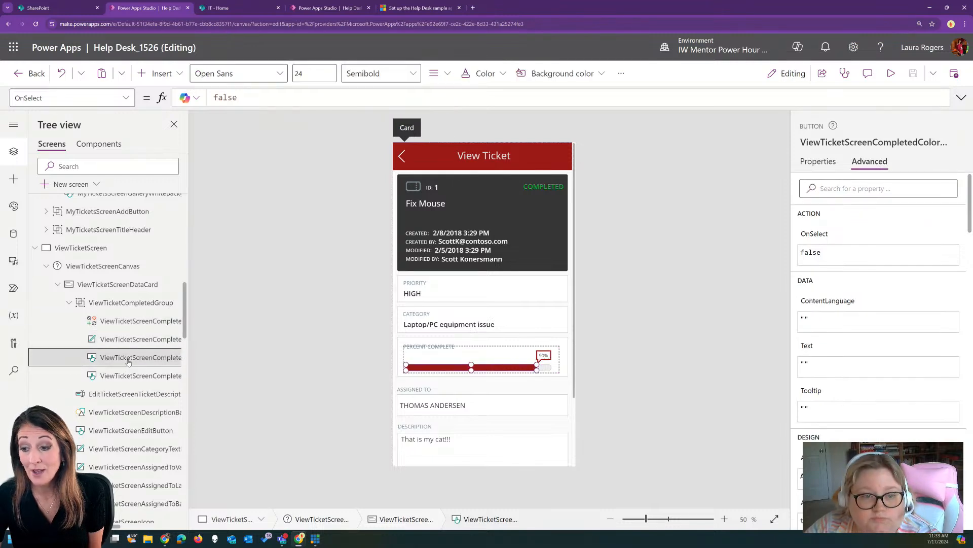
left_click(132, 375)
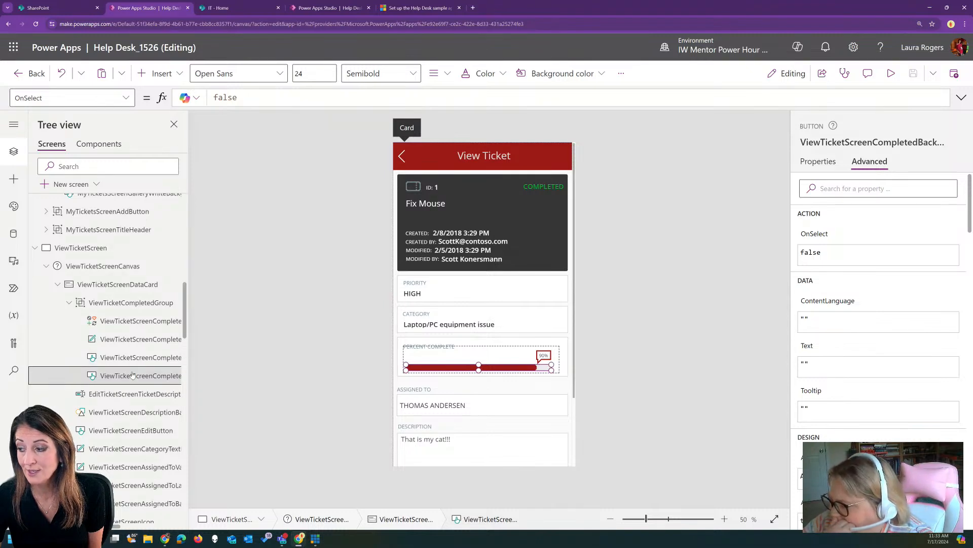
left_click(124, 357)
left_click(128, 375)
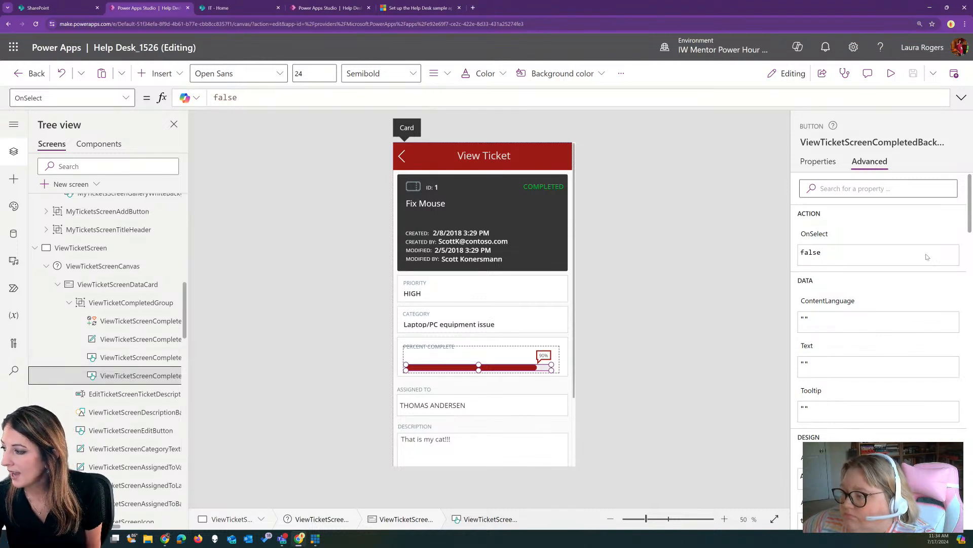
left_click(818, 162)
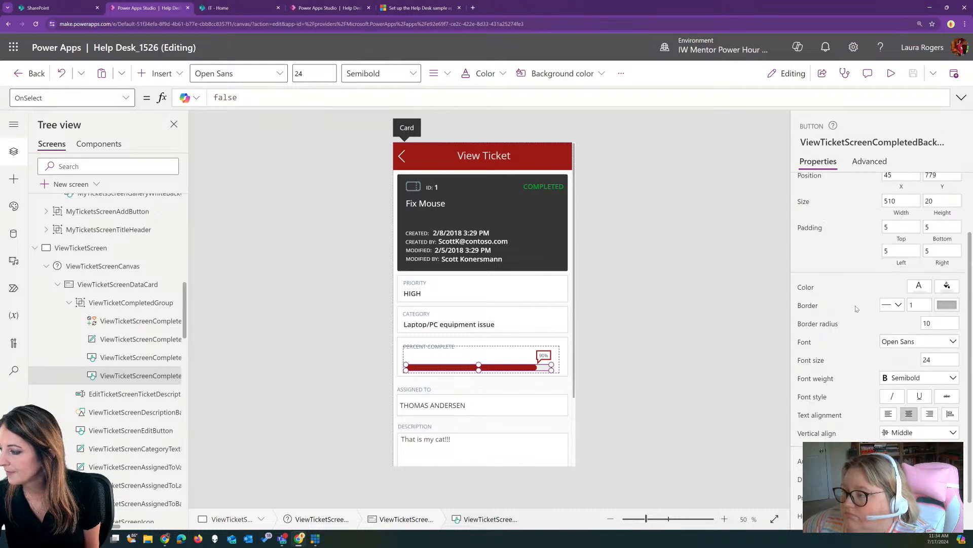
scroll(858, 303, "down", 1)
scroll(847, 335, "up", 3)
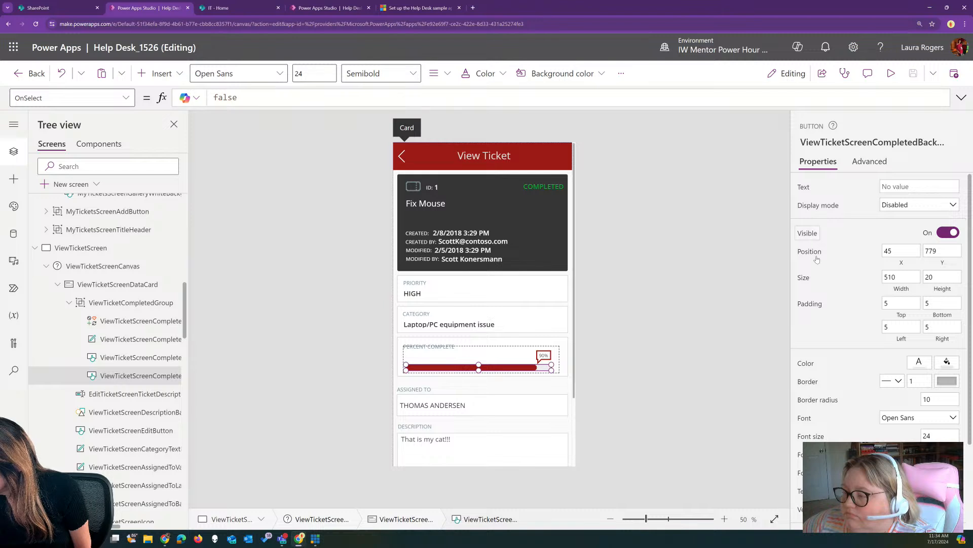
left_click(943, 399)
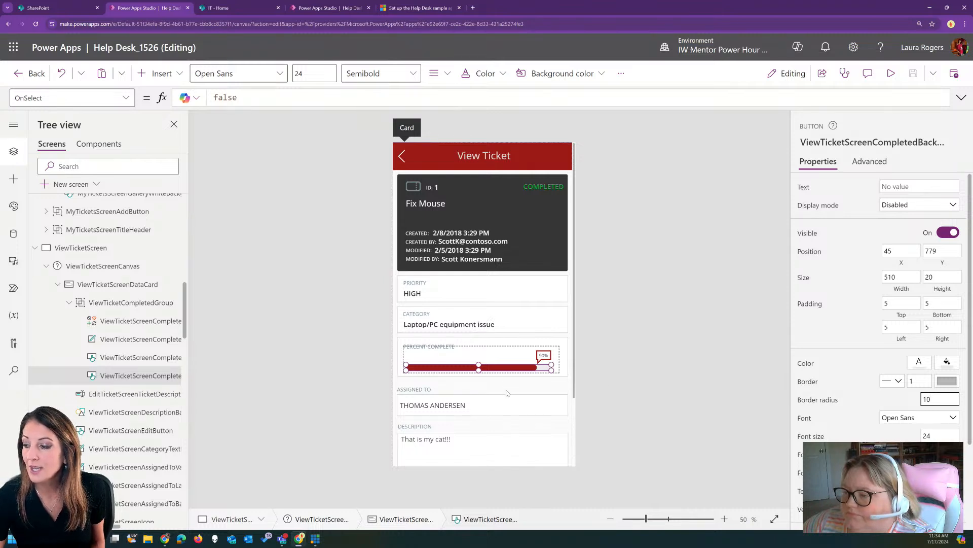
Reselect the bar's coloured fill and background buttons through the details card and bar group
left_click(518, 381)
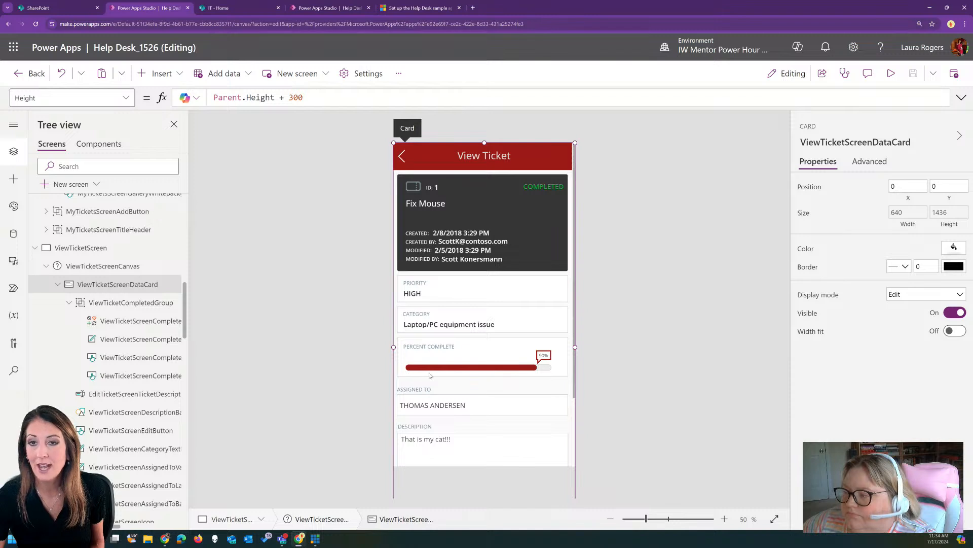
left_click(481, 369)
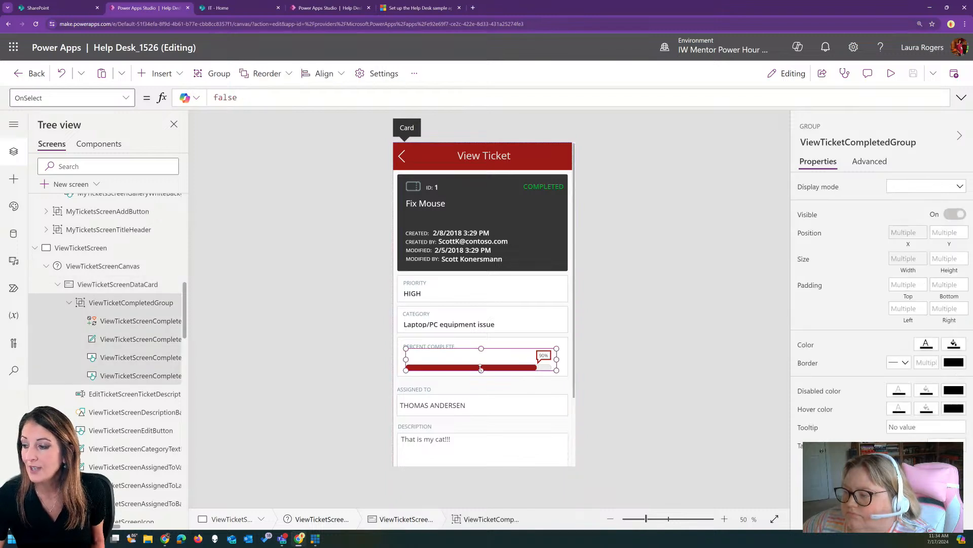
left_click(132, 358)
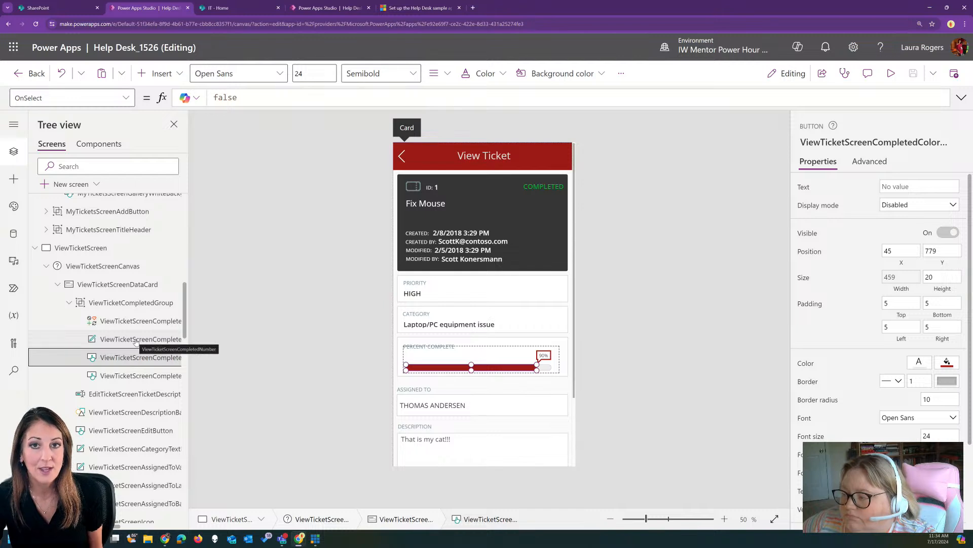
left_click(136, 376)
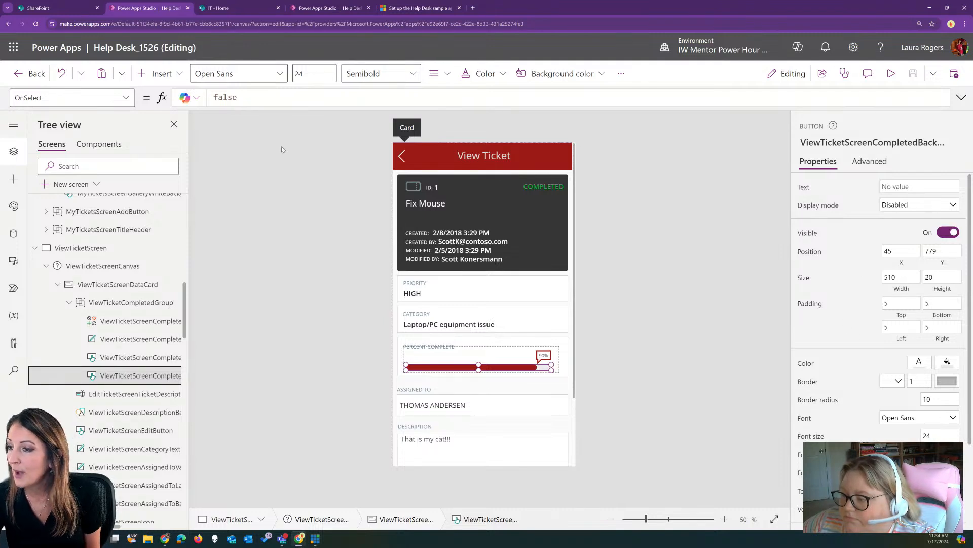
Show the background button's Width formula, a fixed 510
left_click(126, 97)
scroll(111, 202, "down", 5)
scroll(110, 202, "down", 4)
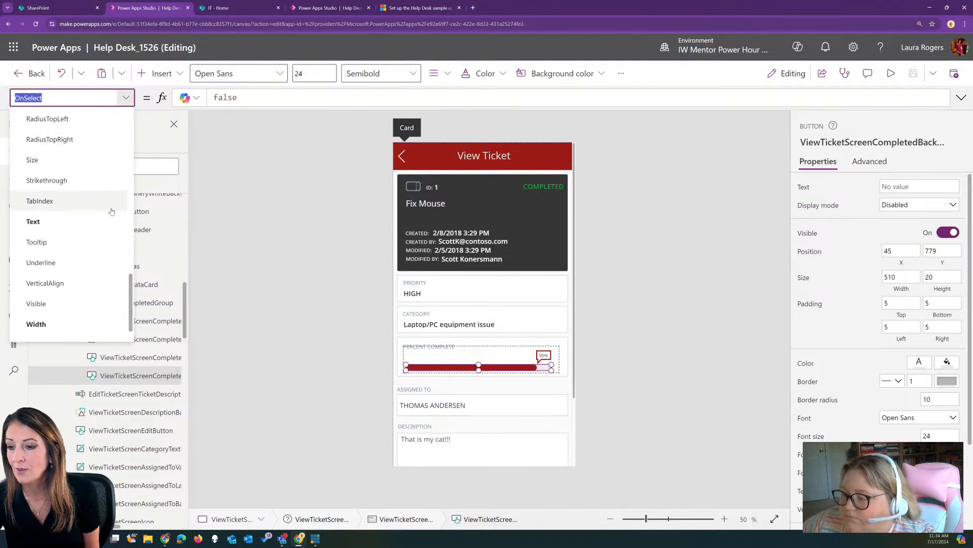
left_click(73, 290)
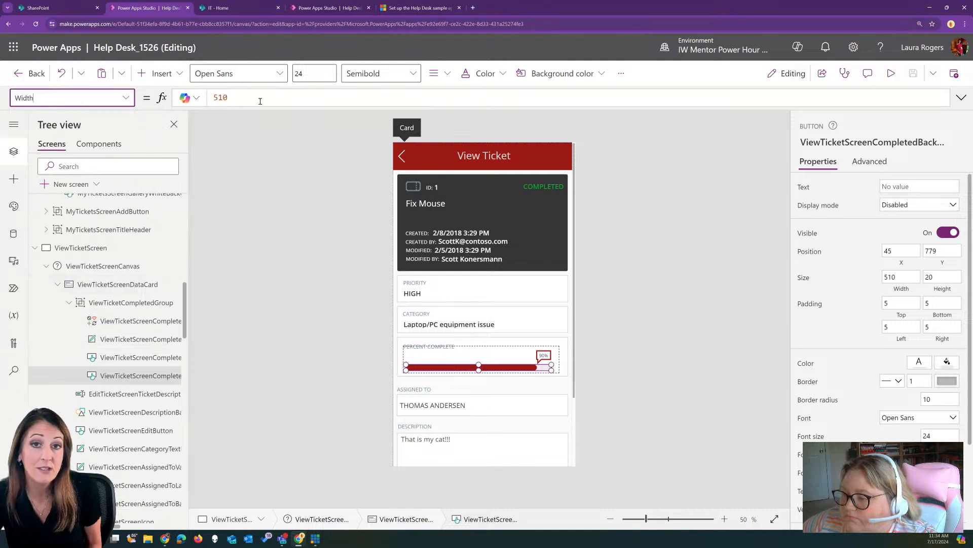
Show the fill button's Width, 510*SelectedTicket.PercentComplete, and check its evaluated value and PercentComplete type
left_click(123, 358)
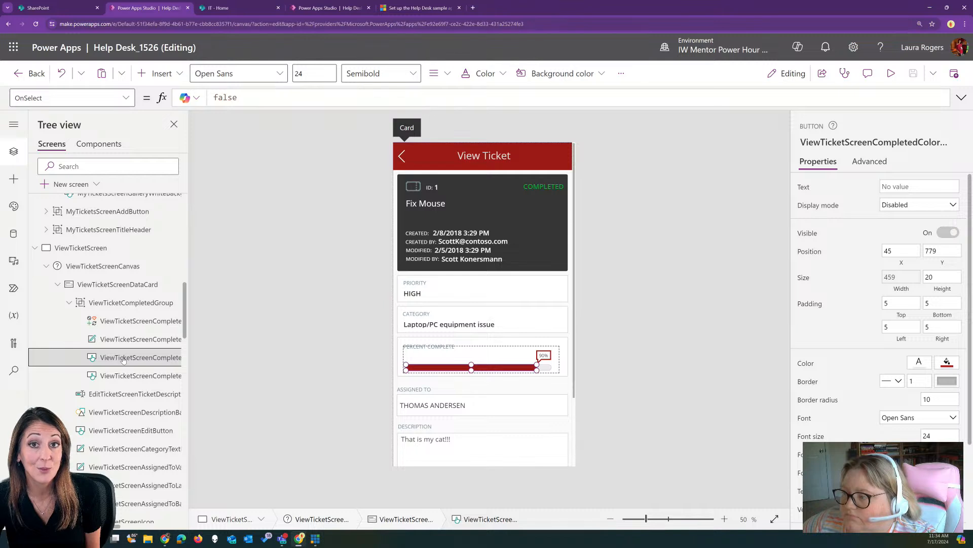
left_click(125, 97)
scroll(97, 212, "down", 5)
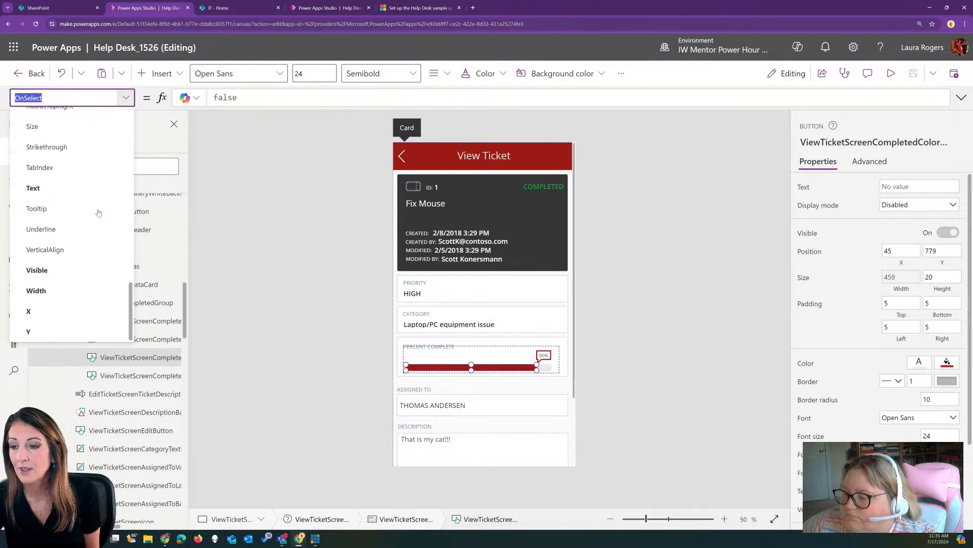
left_click(65, 291)
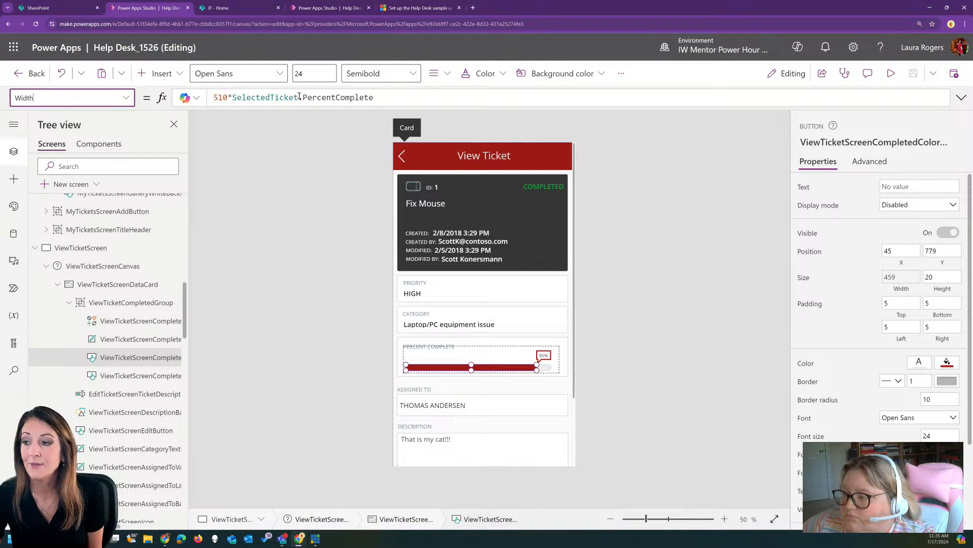
left_click(232, 97)
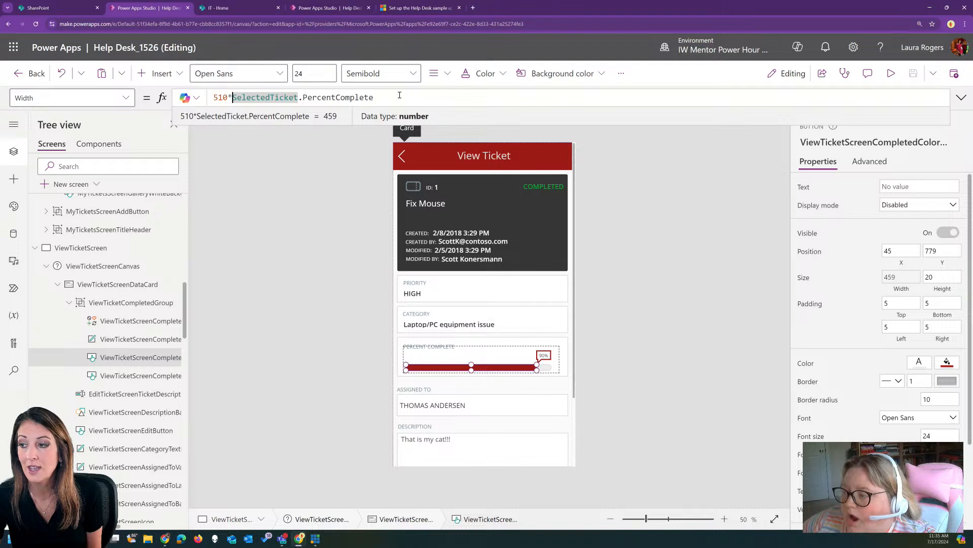
left_click(400, 95)
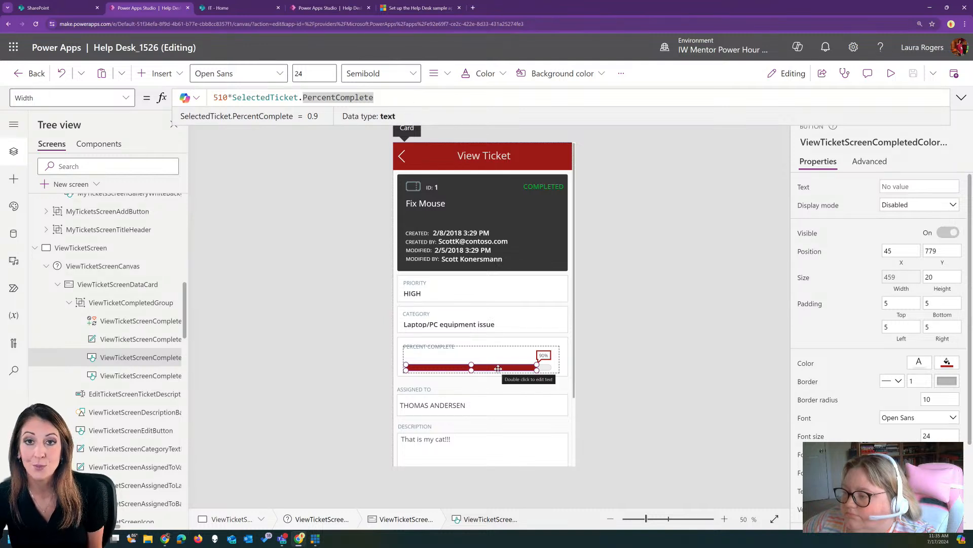
Note the background button's full name, then reselect the fill button and show its Width formula
left_click(545, 370)
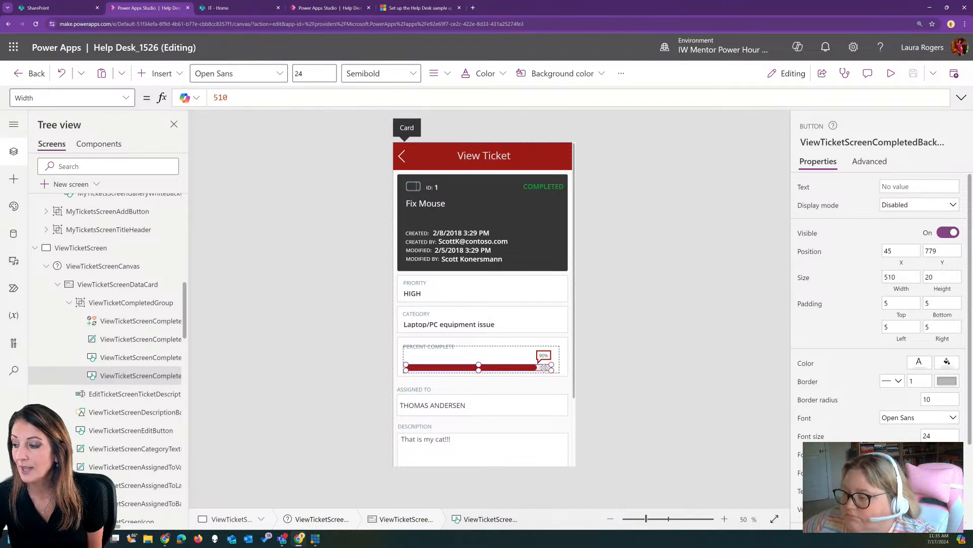
left_click(885, 142)
key("ctrl+c")
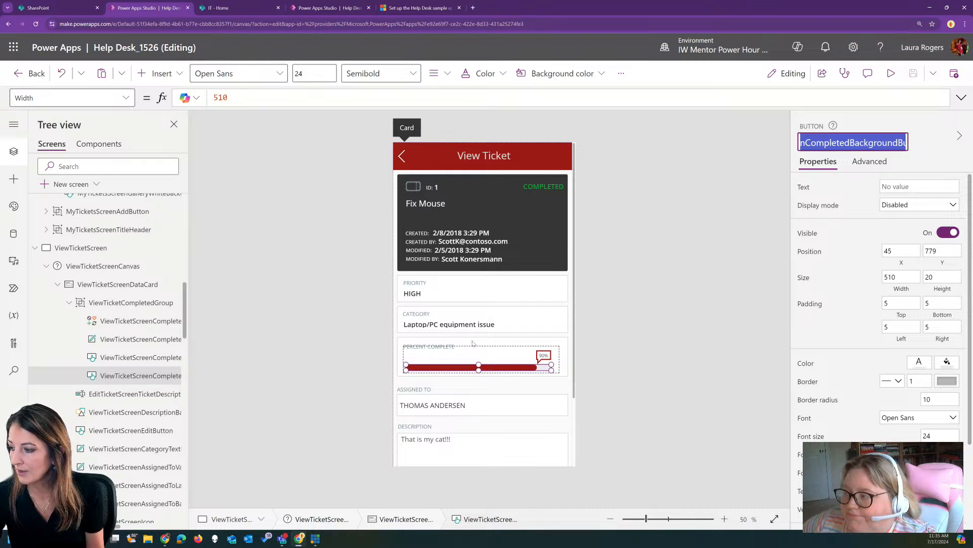
left_click(608, 355)
left_click(517, 371)
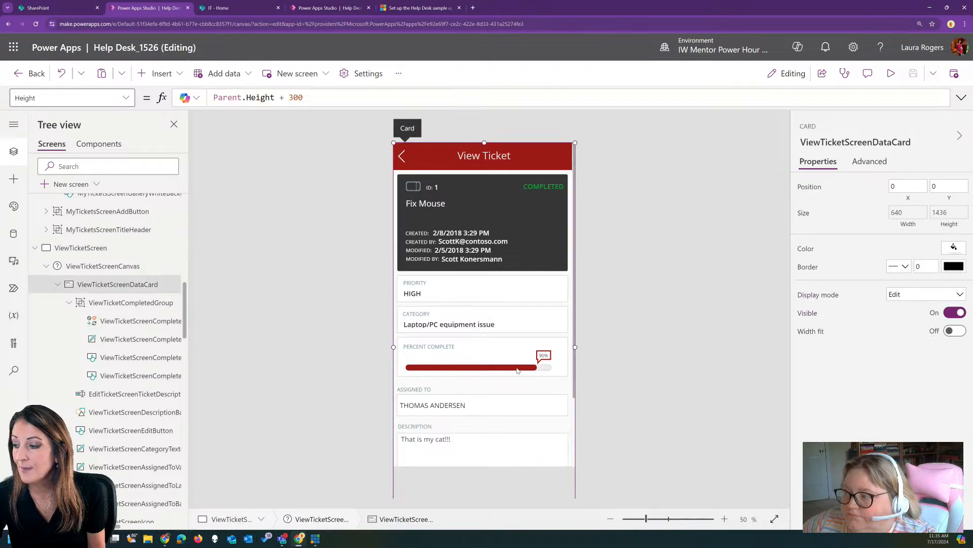
left_click(134, 363)
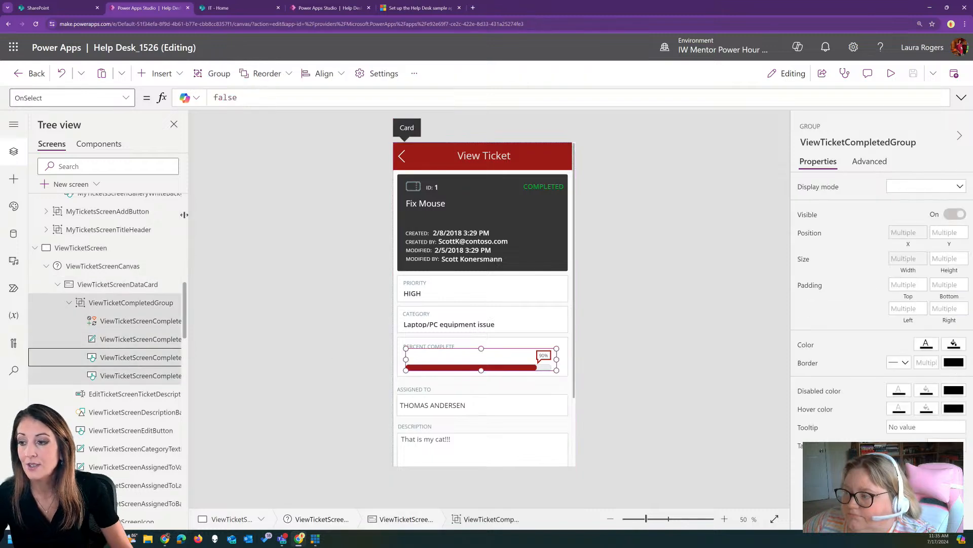
left_click(111, 357)
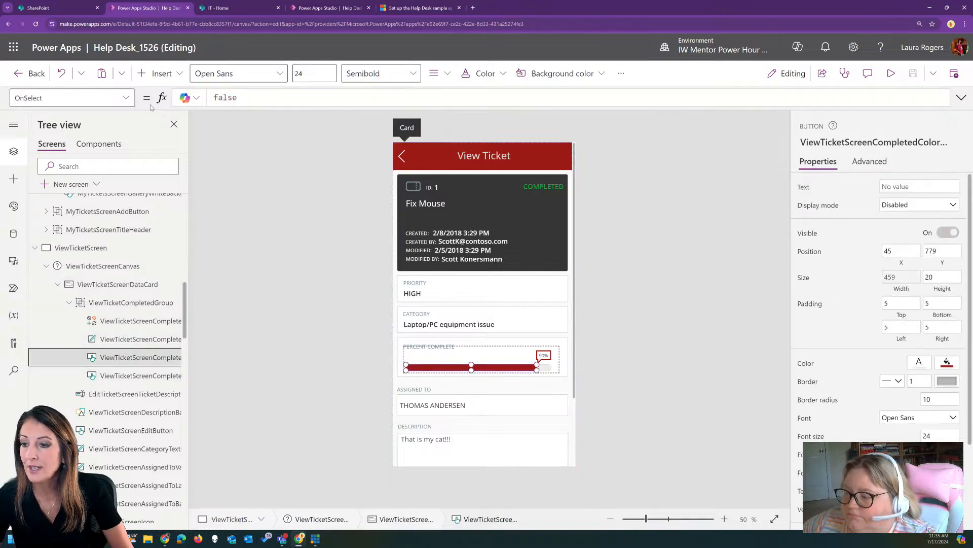
left_click(124, 98)
scroll(93, 209, "down", 5)
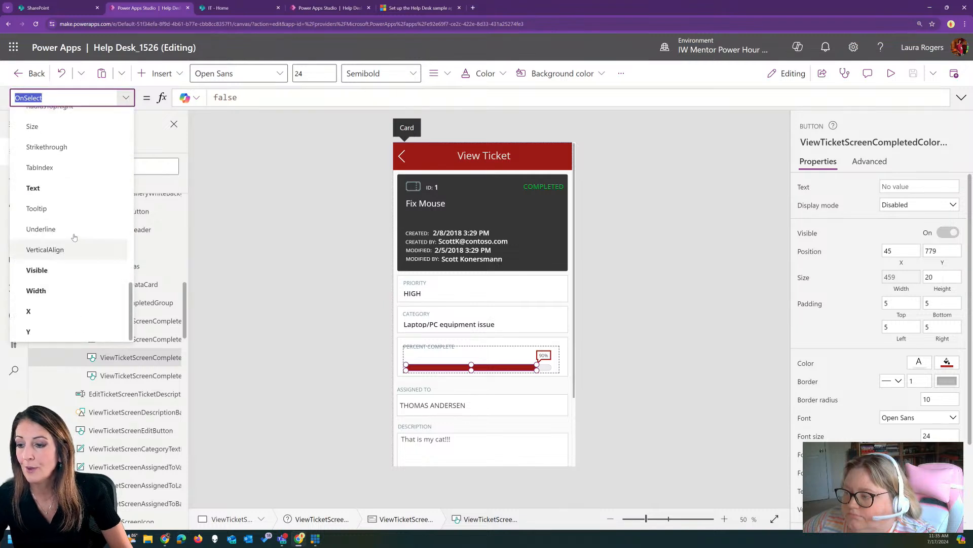
left_click(66, 290)
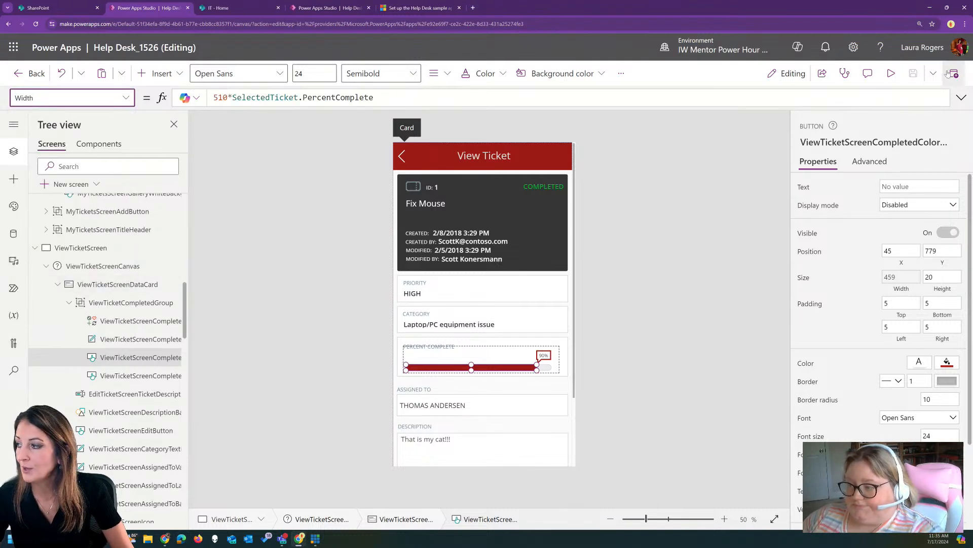
Replace 510 in the fill button's Width with ViewTicketScreenCompletedBackgroundButton.Width, giving 459 at 90%
left_click(227, 98)
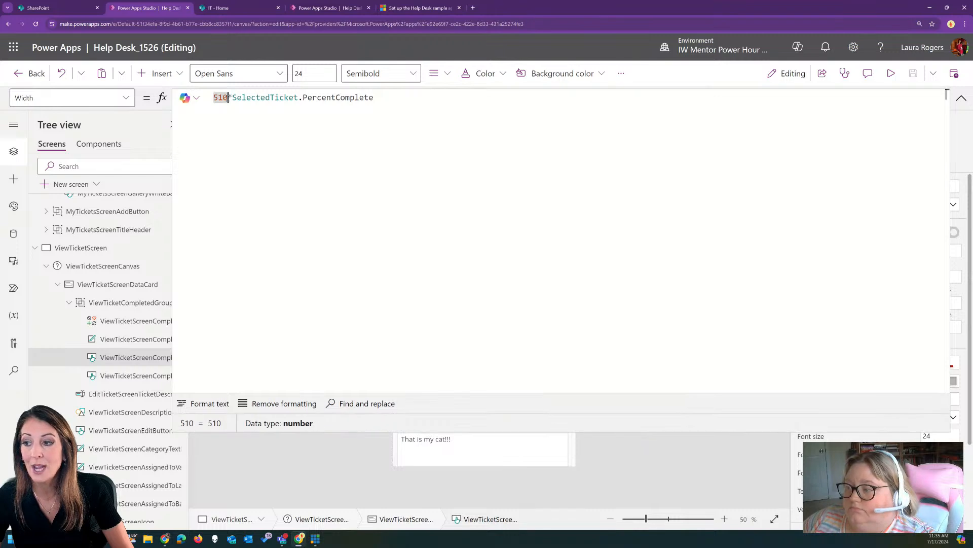
key("BackSpace")
key("BackSpace")
key("BackSpace")
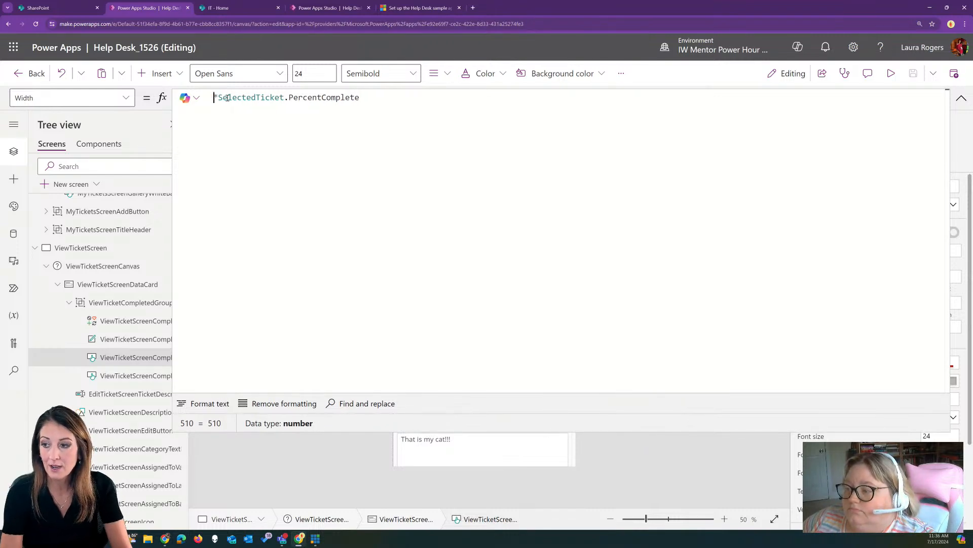
key("Return")
key("Up")
key("ctrl+v")
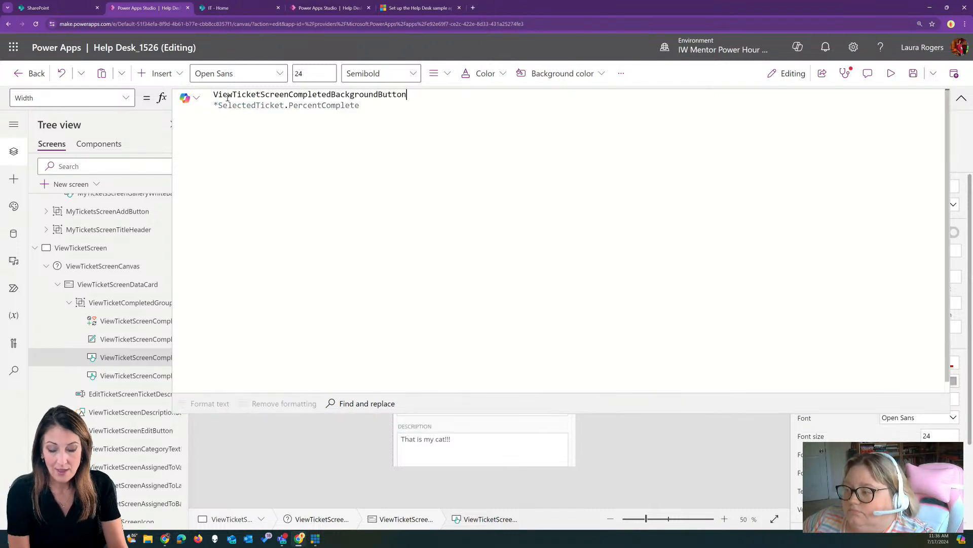
type(".w")
key("Tab")
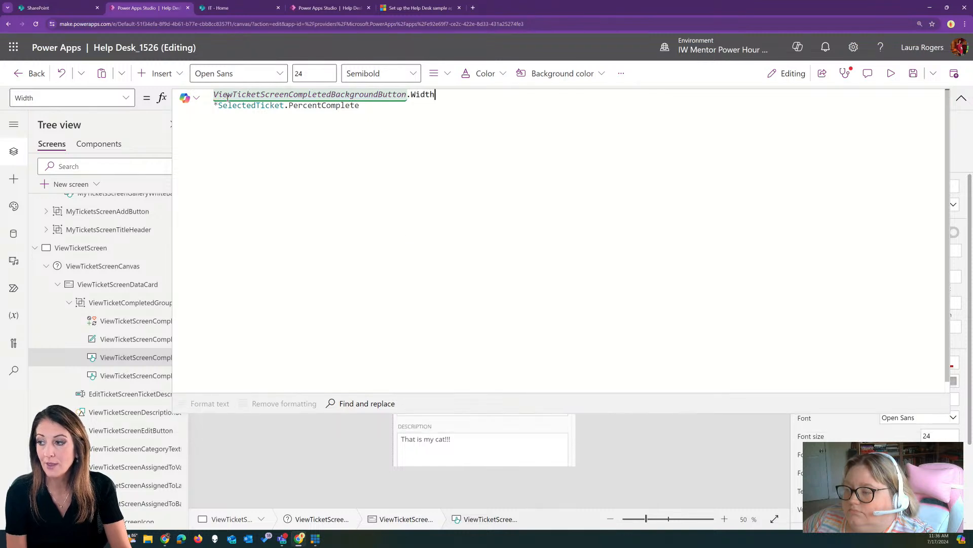
left_click(962, 97)
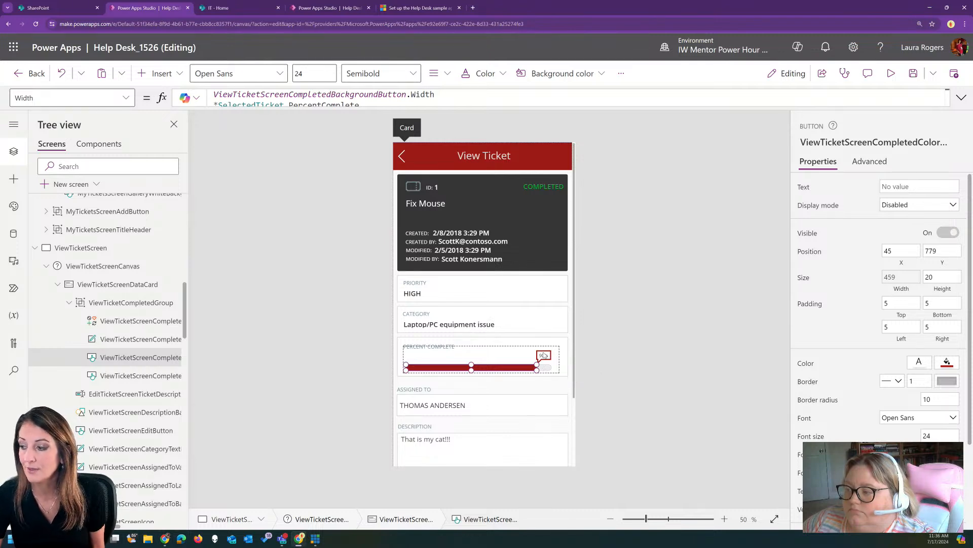
left_click(543, 353)
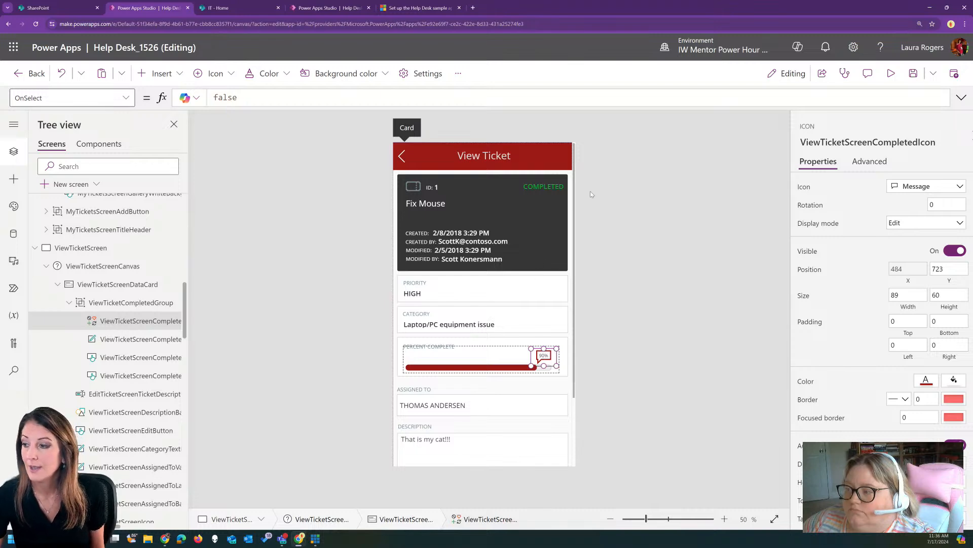
Preview the app, cancel a ticket edit, then view ticket 2 'Replace keyboard' showing 80% progress
left_click(891, 73)
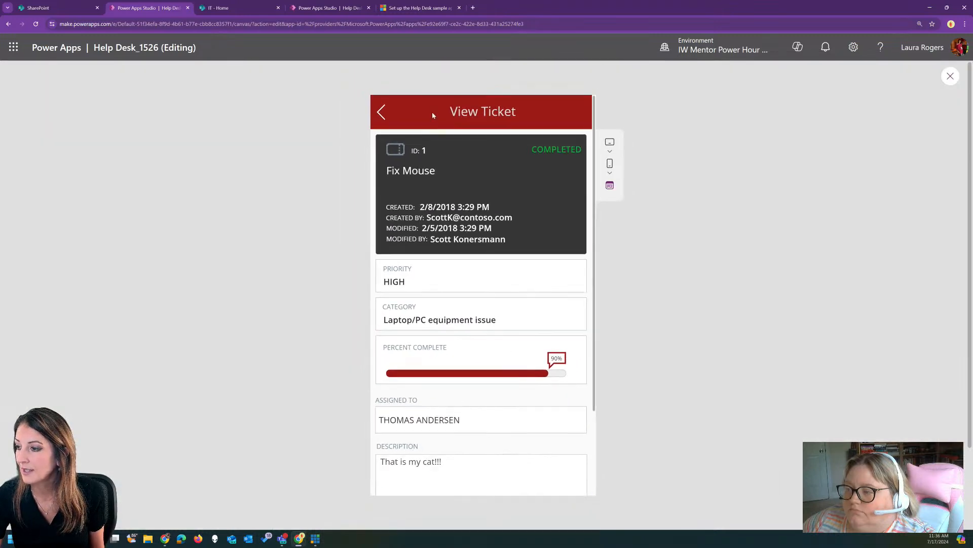
left_click(381, 111)
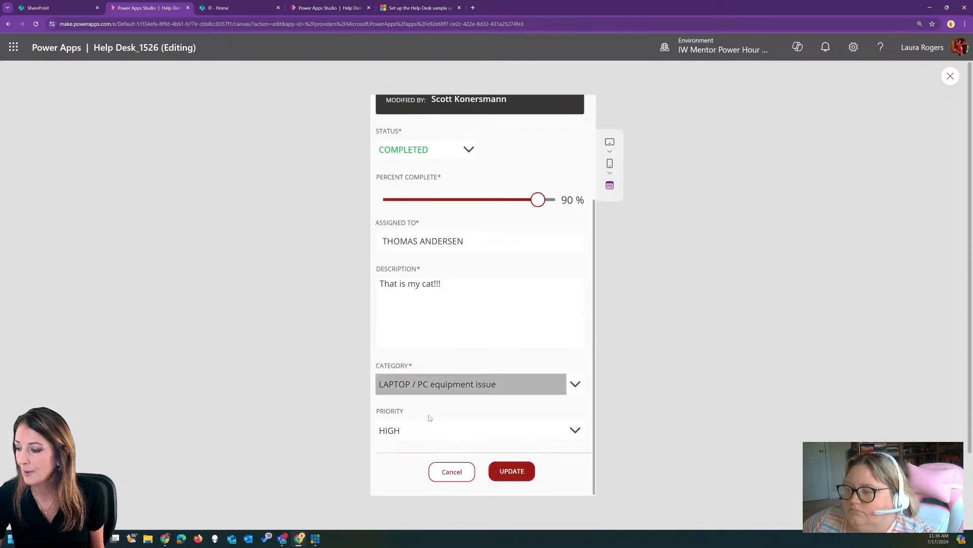
left_click(451, 472)
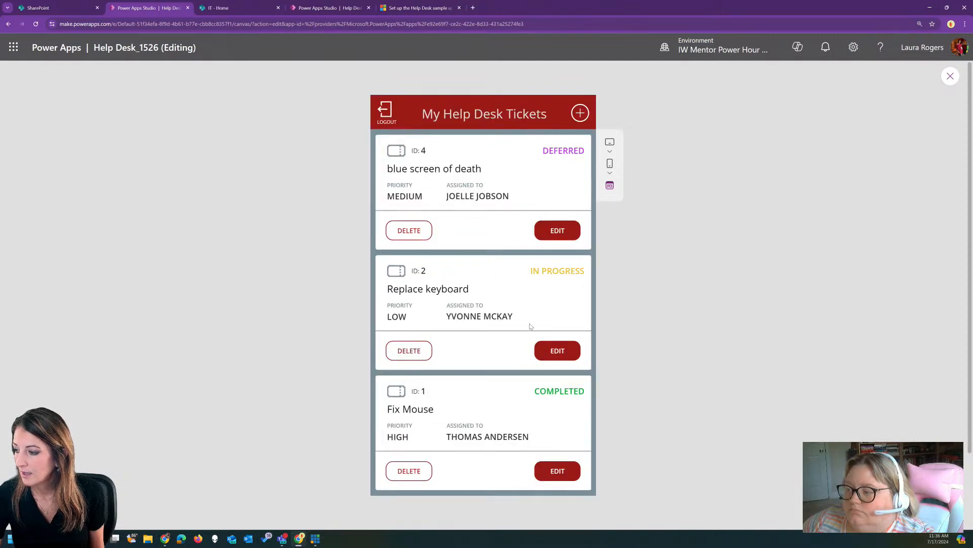
left_click(556, 352)
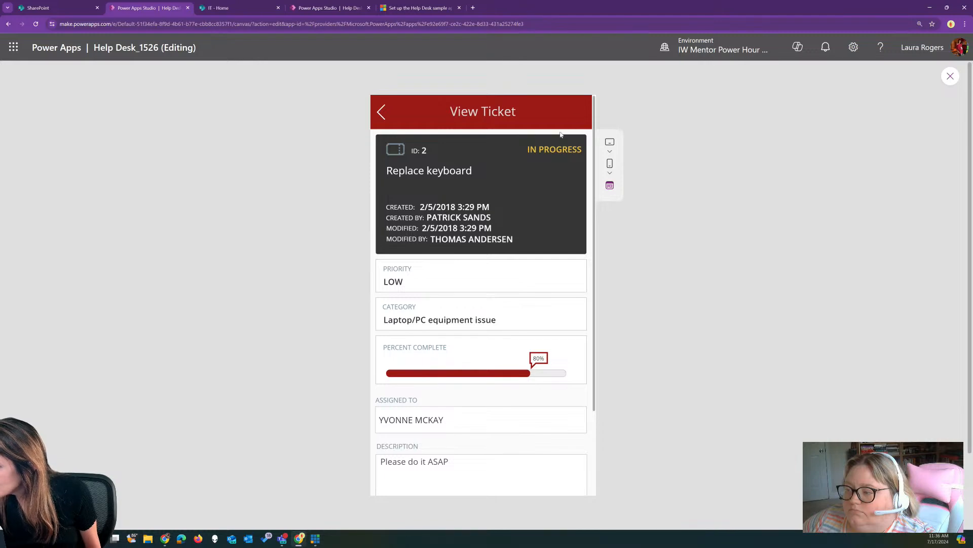
left_click(949, 77)
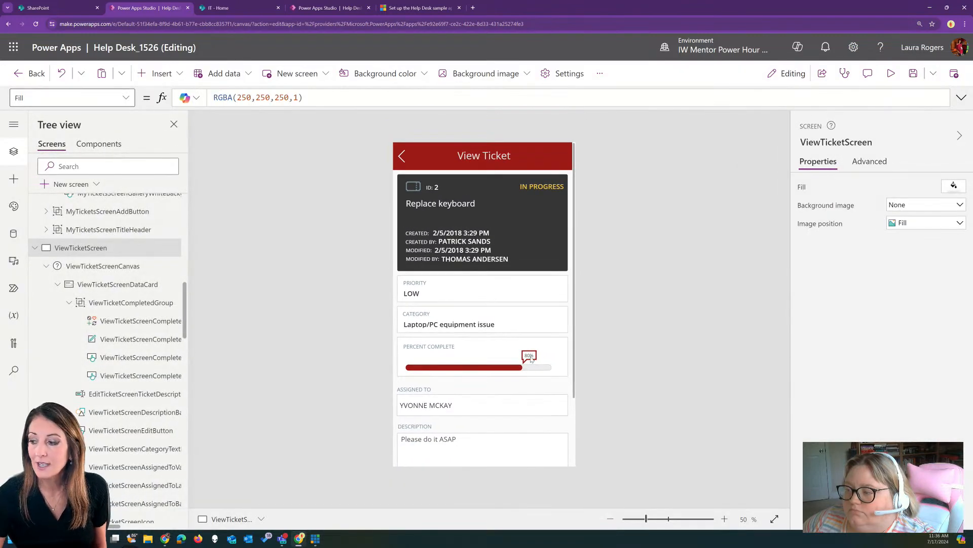
left_click(531, 359)
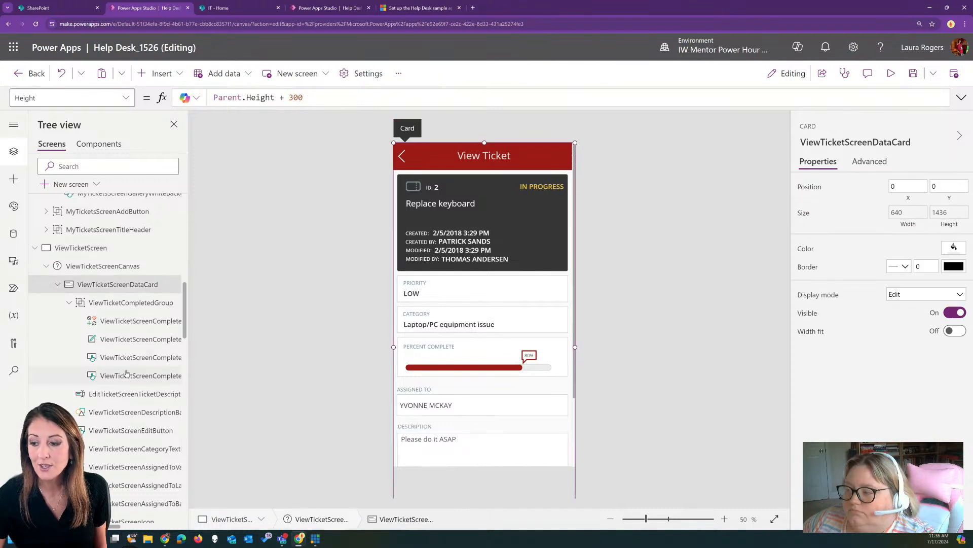
left_click(114, 321)
left_click(133, 339)
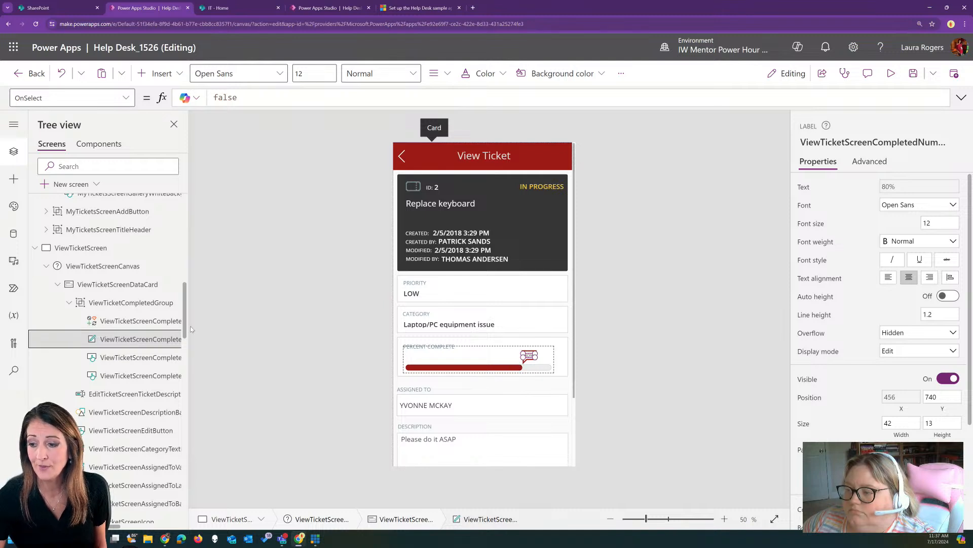
left_click(135, 320)
left_click(126, 99)
scroll(68, 203, "down", 3)
left_click(68, 311)
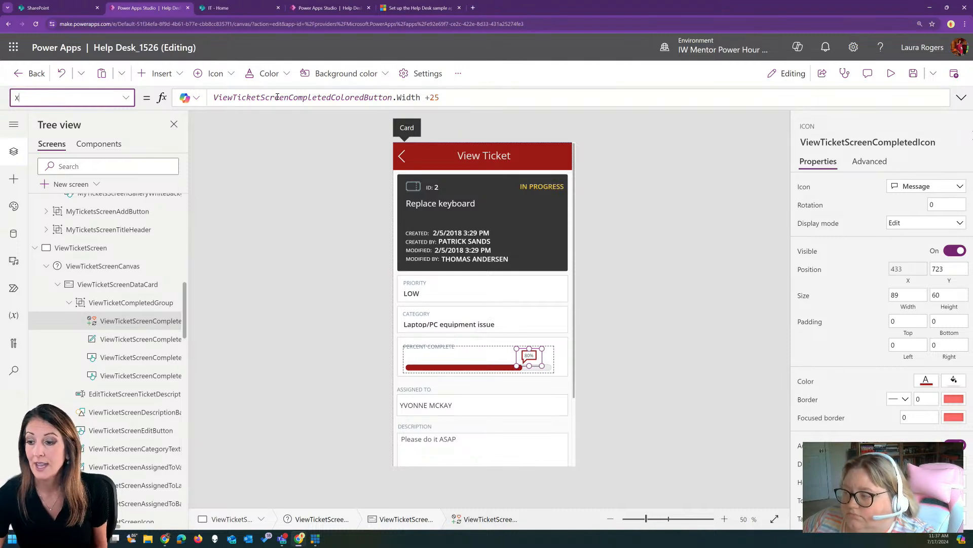
left_click(124, 340)
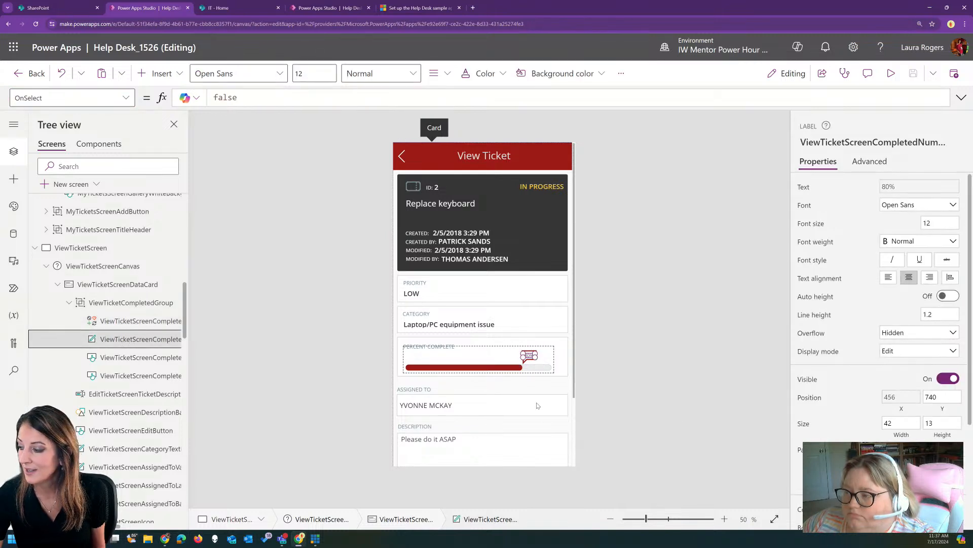
left_click(724, 519)
left_click(724, 519)
left_click(724, 519)
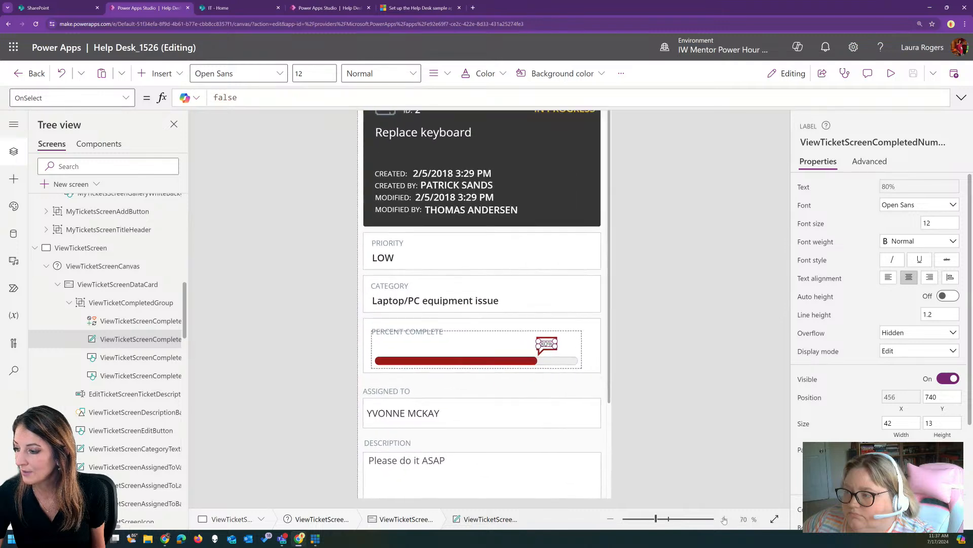
left_click(724, 518)
left_click(724, 519)
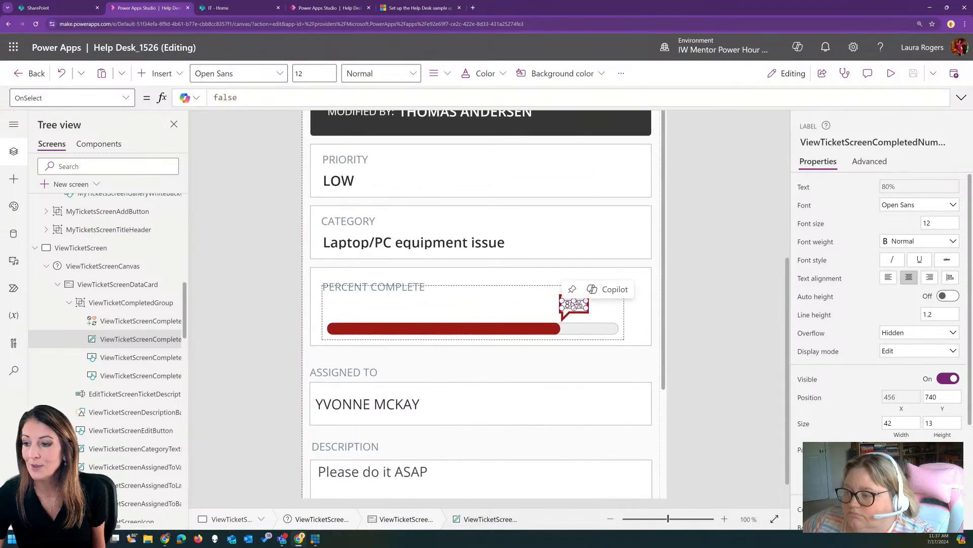
left_click(124, 98)
Show the percent label's X formula, ViewTicketScreenCompletedColoredButton.Width +48, compared with the icon's +25
scroll(74, 284, "down", 5)
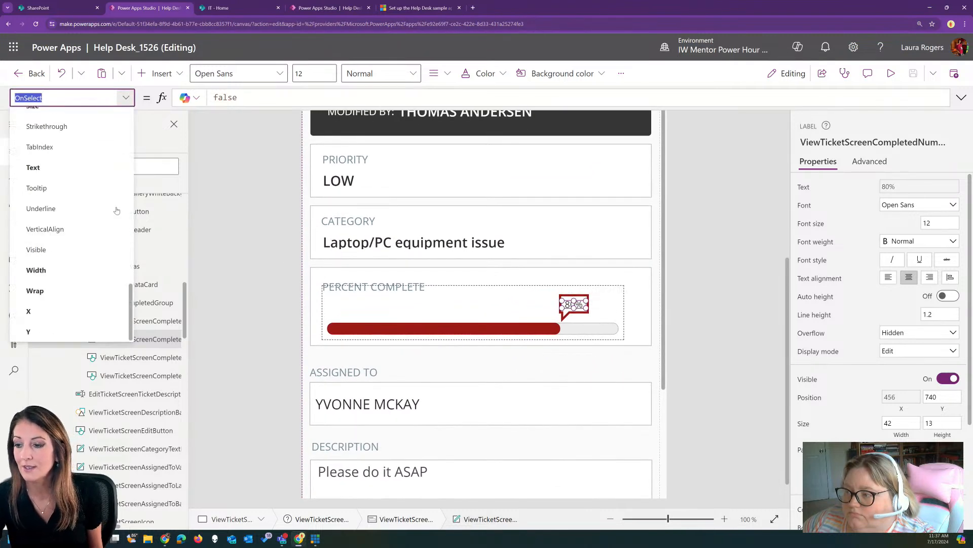
left_click(74, 314)
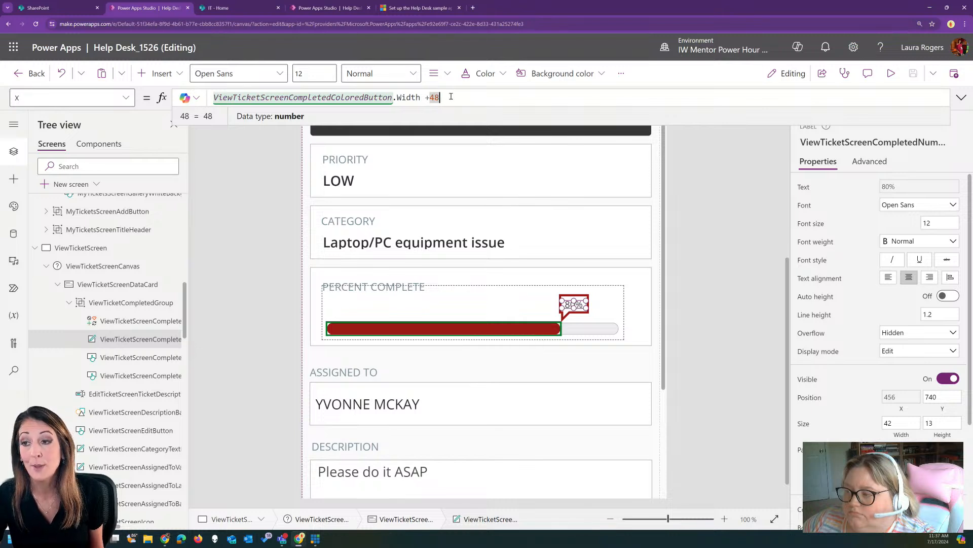
left_click(127, 322)
left_click(128, 339)
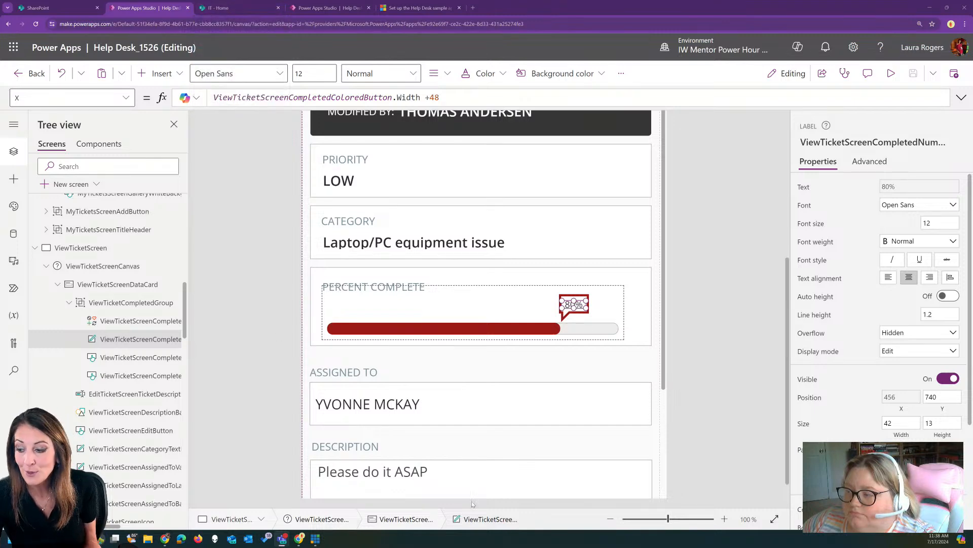
Zoom the canvas to 50% and review the data sources, with TaskCategories and TicketList as collections
left_click(610, 521)
left_click(610, 520)
left_click(610, 520)
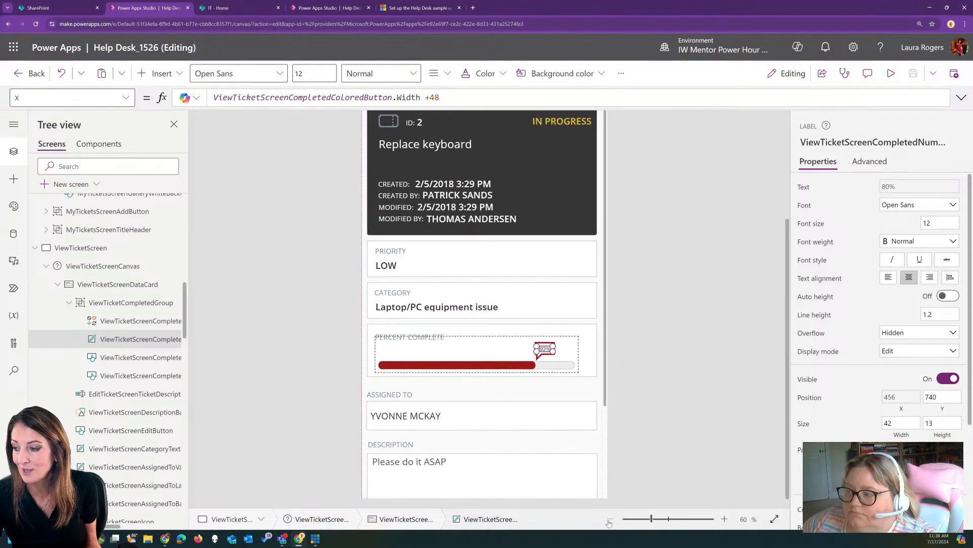
left_click(610, 520)
left_click(610, 520)
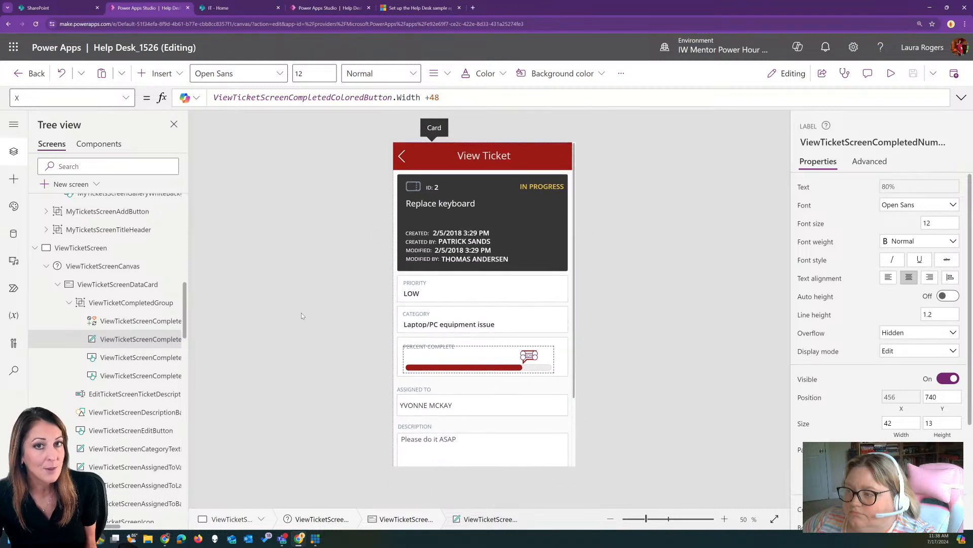
left_click(13, 235)
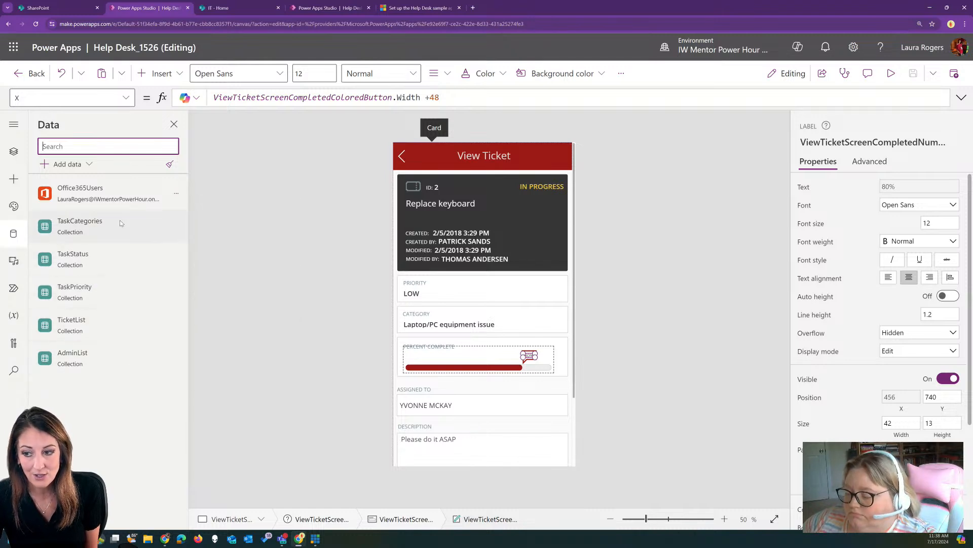
mouse_move(120, 222)
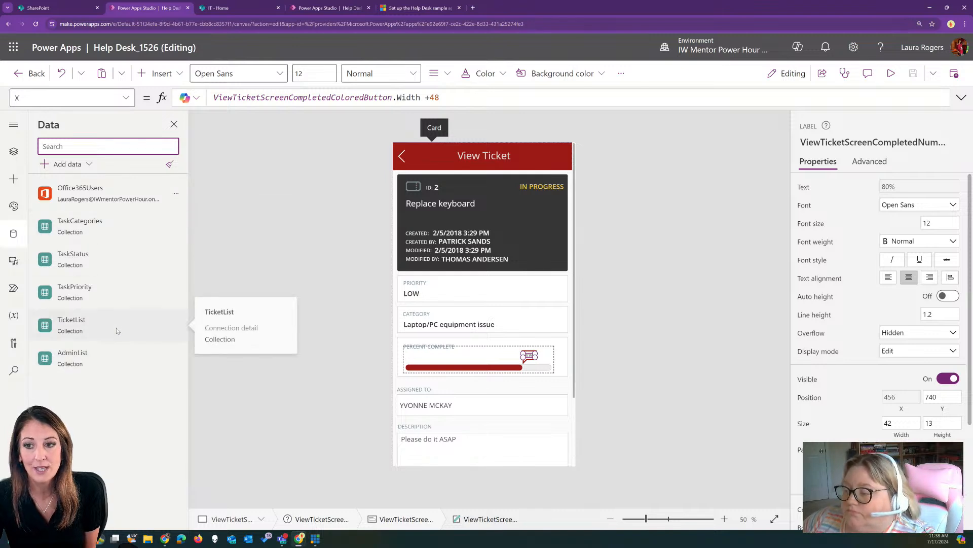
mouse_move(104, 321)
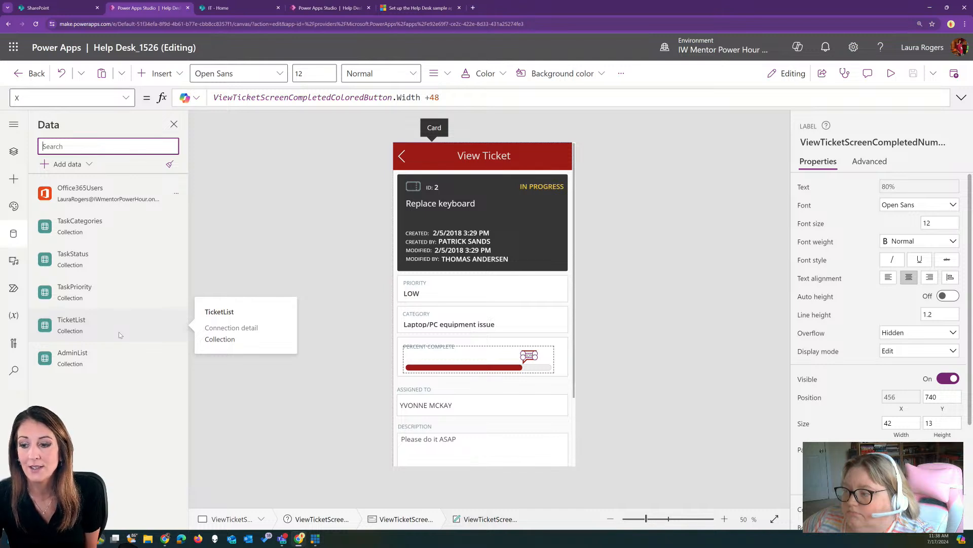
left_click(13, 154)
left_click(60, 203)
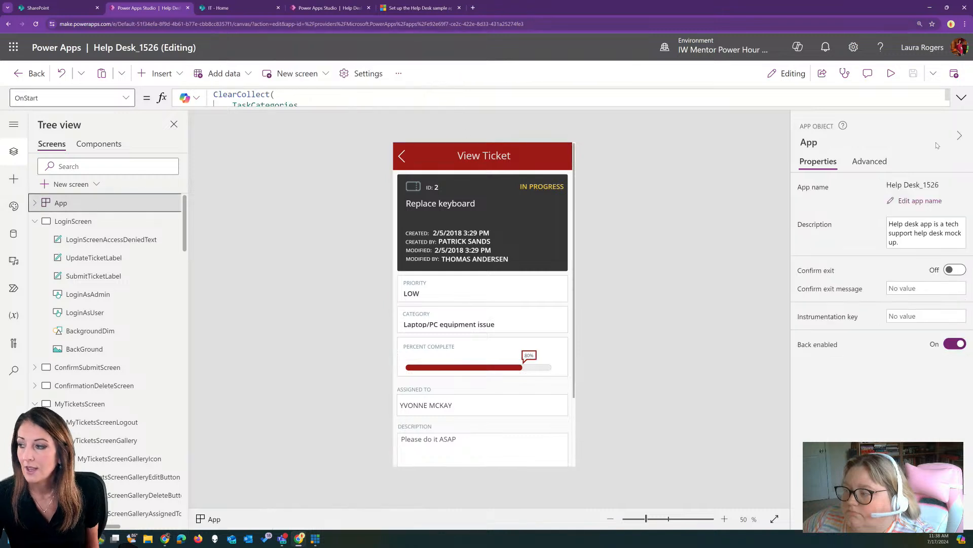
left_click(961, 98)
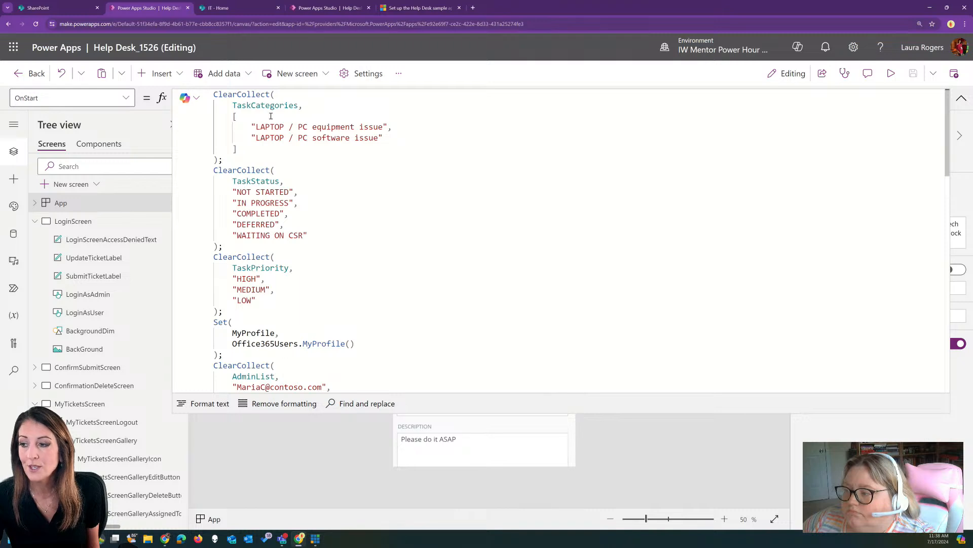
left_click(235, 105)
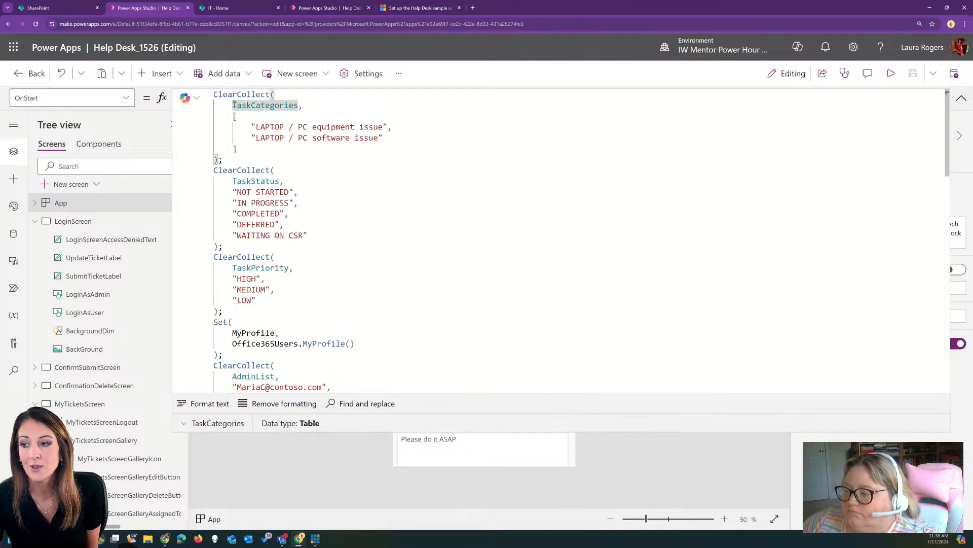
left_click(242, 181)
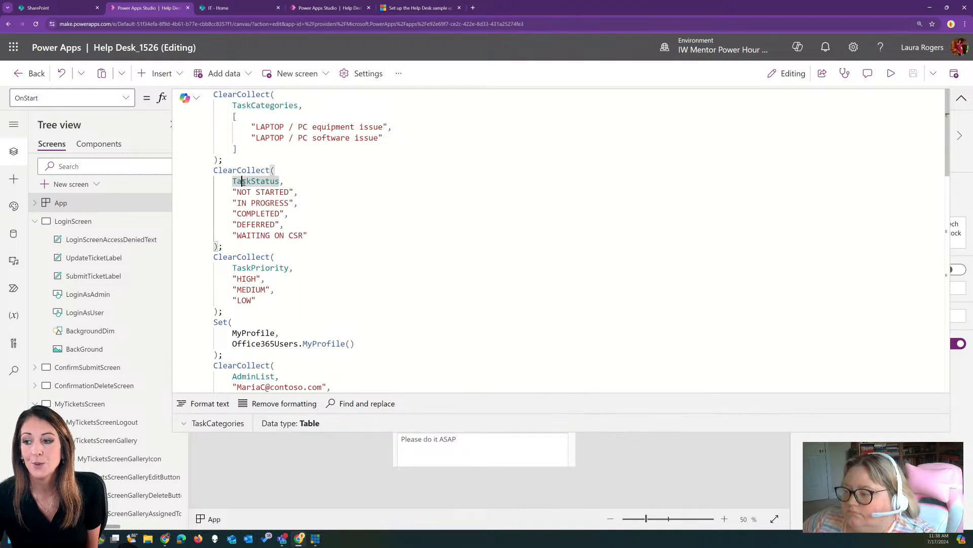
scroll(365, 252, "down", 3)
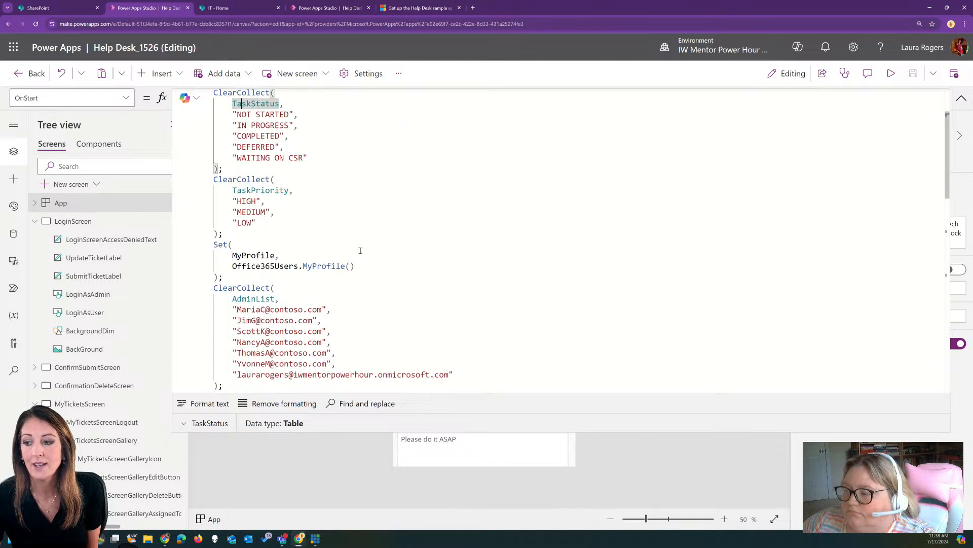
scroll(365, 252, "down", 2)
double_click(243, 242)
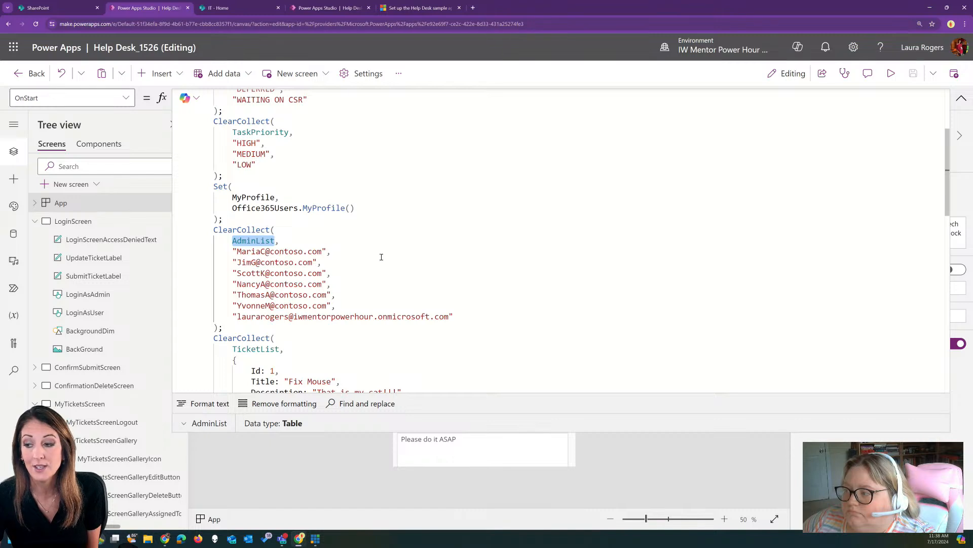
scroll(383, 206, "down", 2)
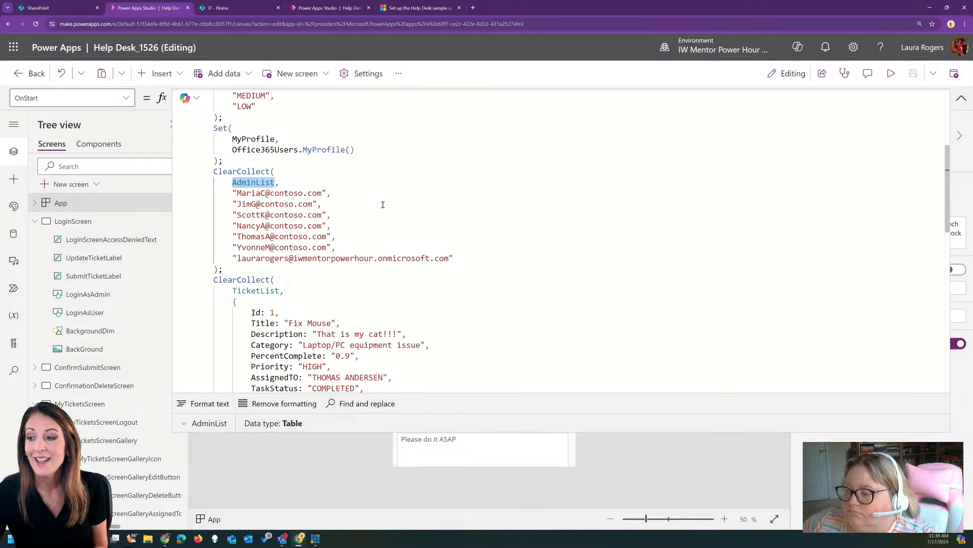
Inspect the sample ticket's Id (number) and Title 'Fix Mouse' (text), then switch to SharePoint's TicketList
scroll(382, 204, "down", 5)
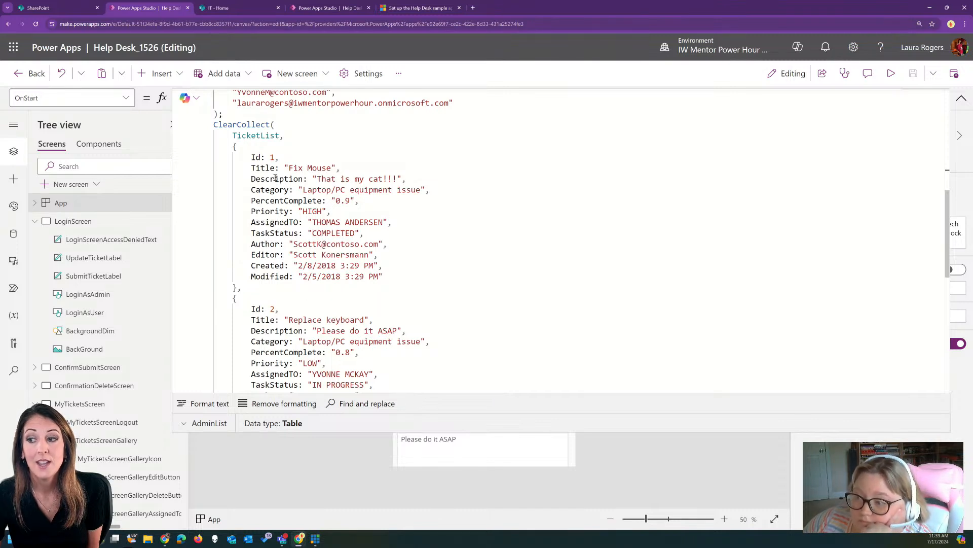
left_click(258, 157)
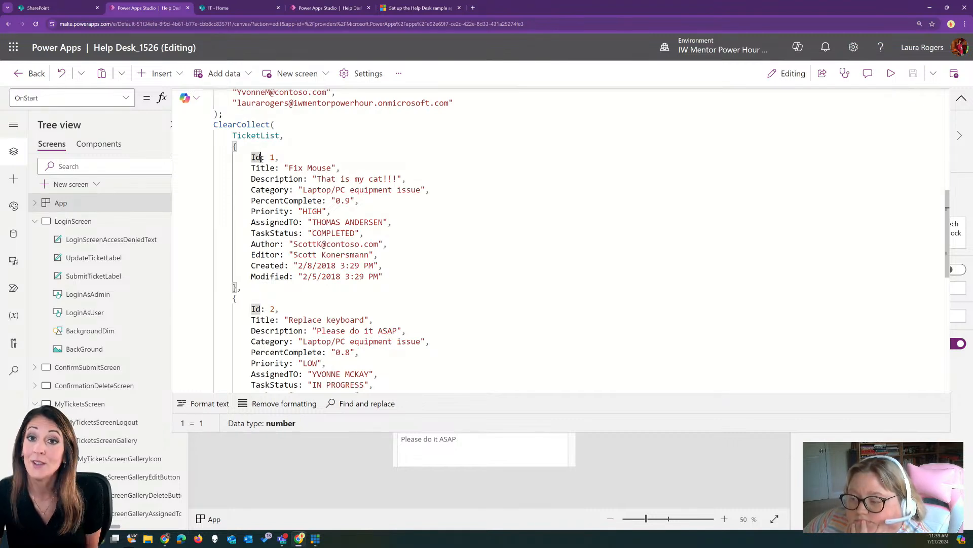
left_click(265, 167)
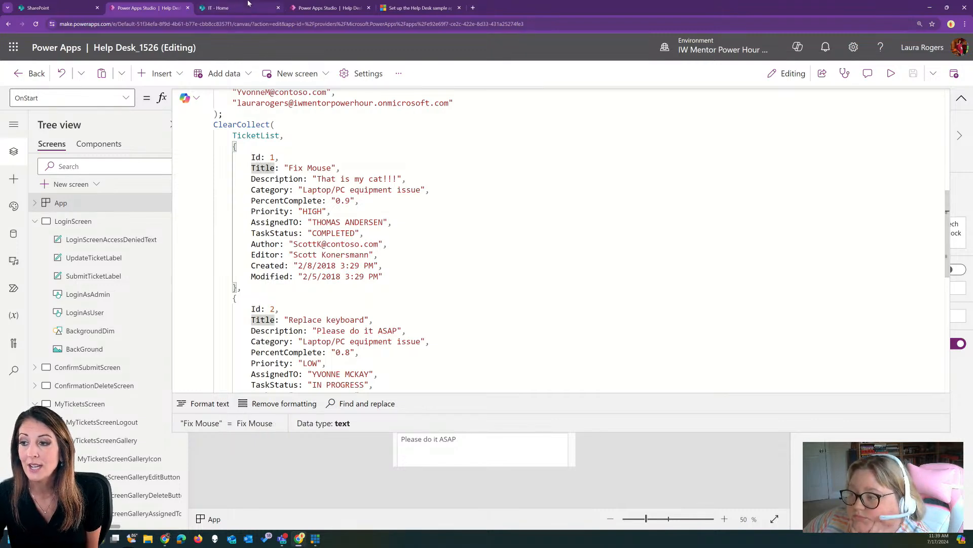
left_click(249, 6)
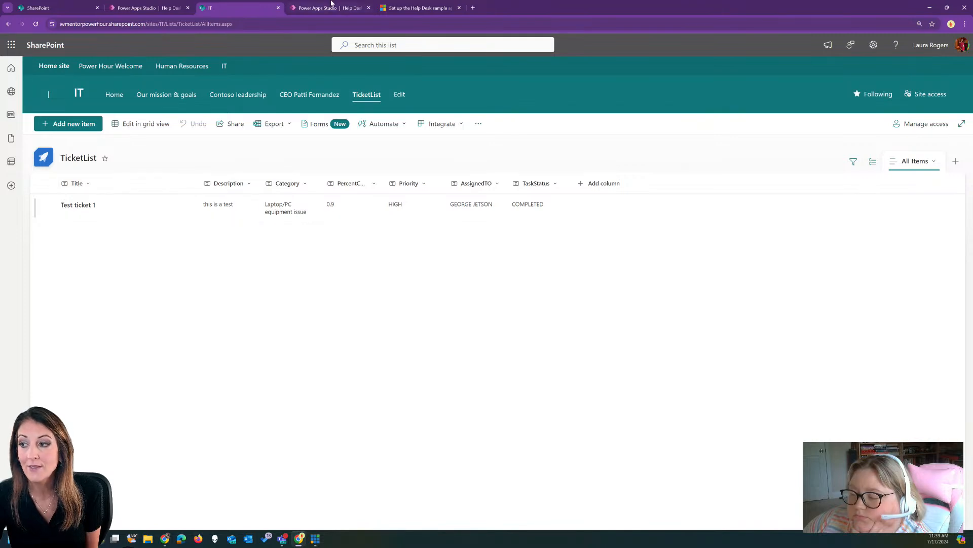
left_click(148, 8)
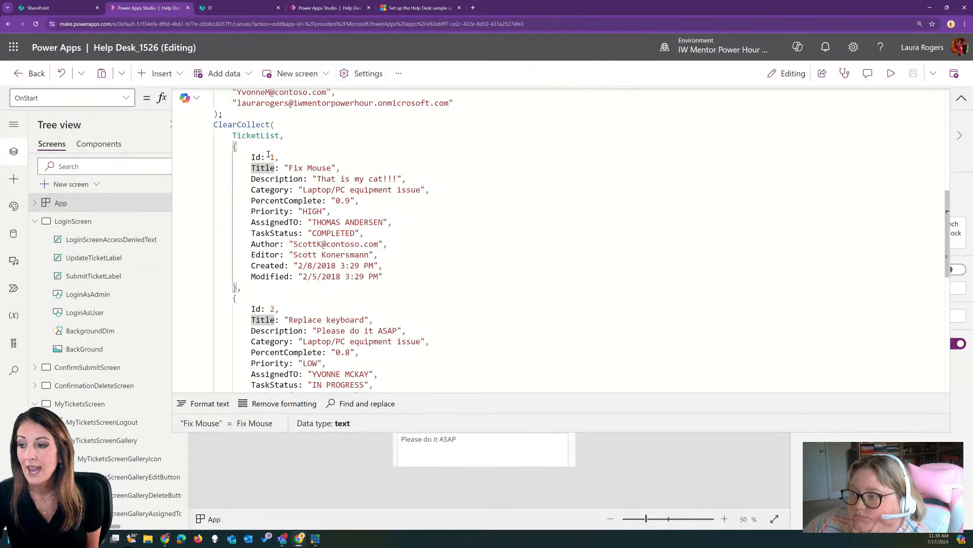
left_click(279, 179)
left_click(276, 190)
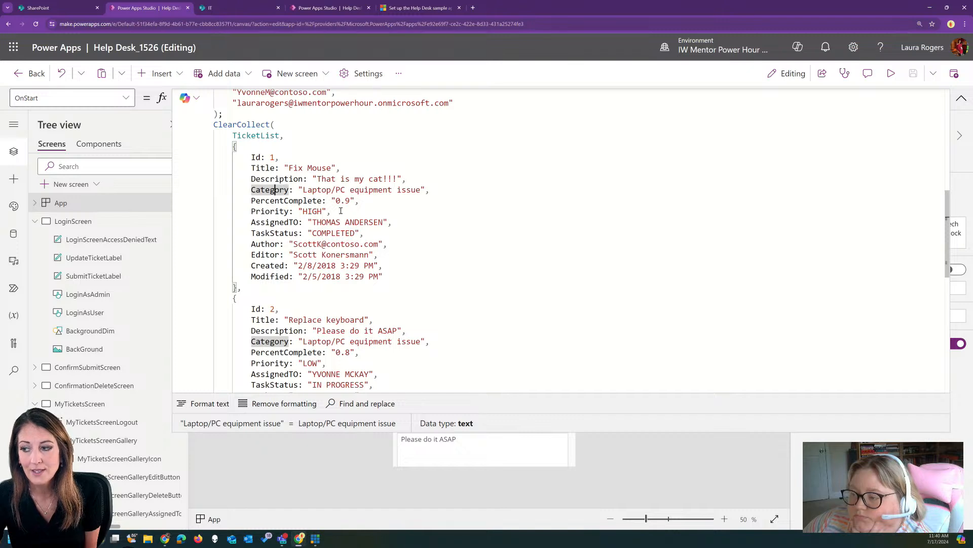
left_click(291, 200)
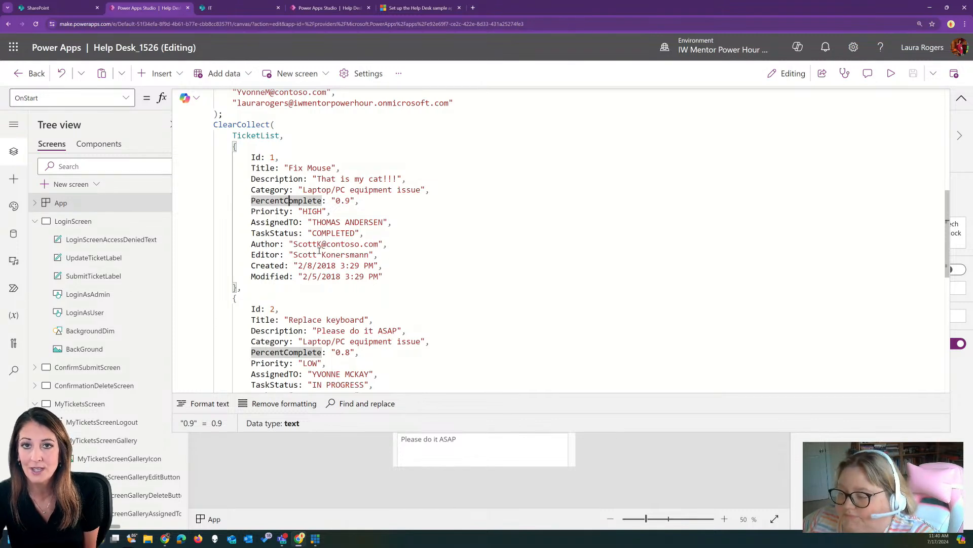
left_click(292, 222)
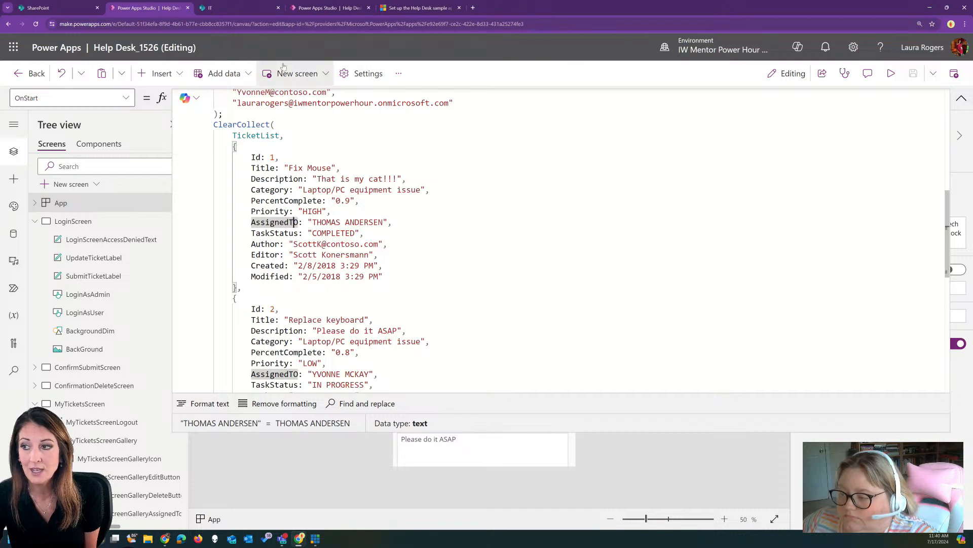
left_click(250, 6)
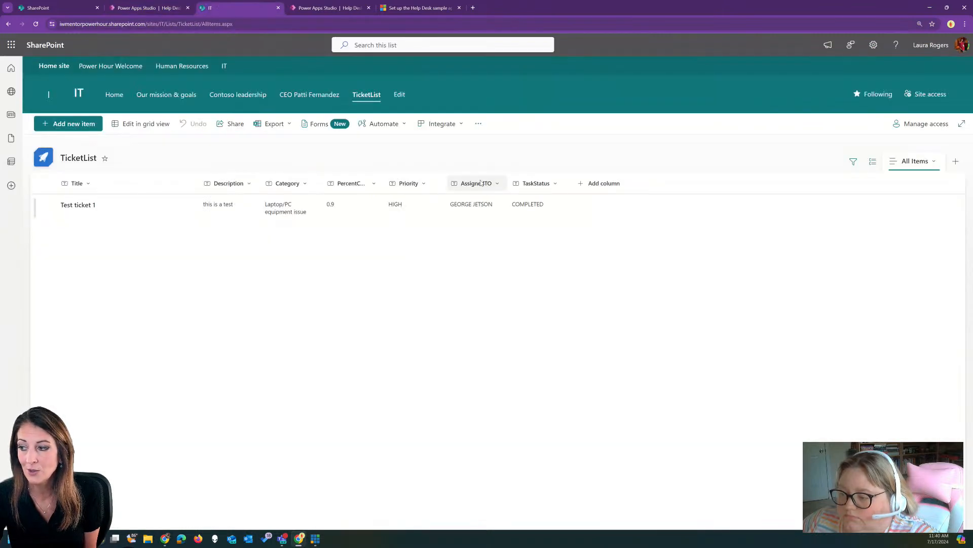
left_click(150, 8)
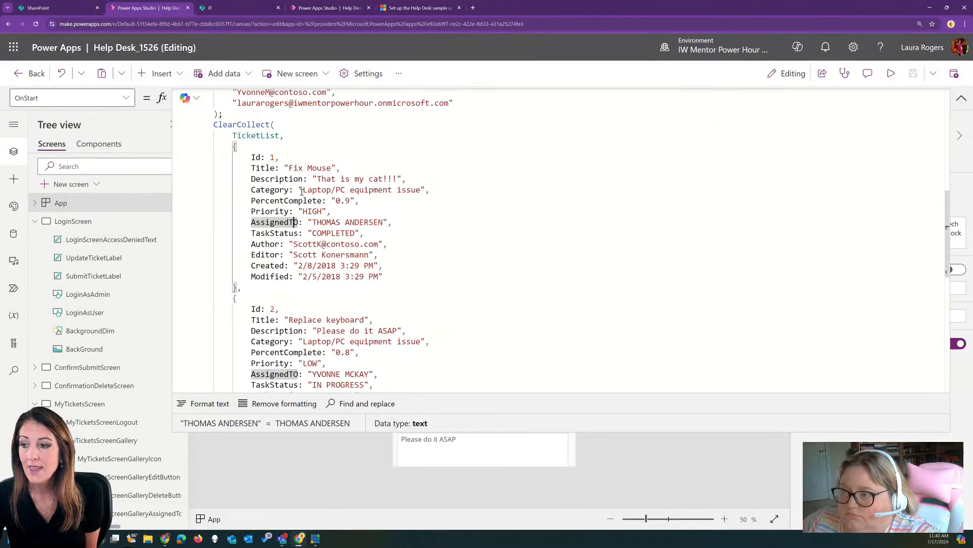
left_click(305, 244)
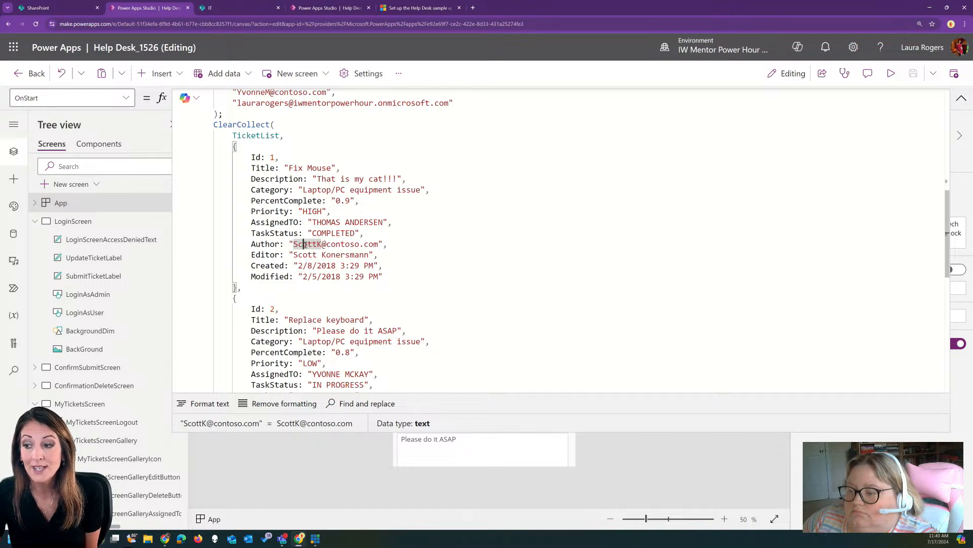
left_click(298, 266)
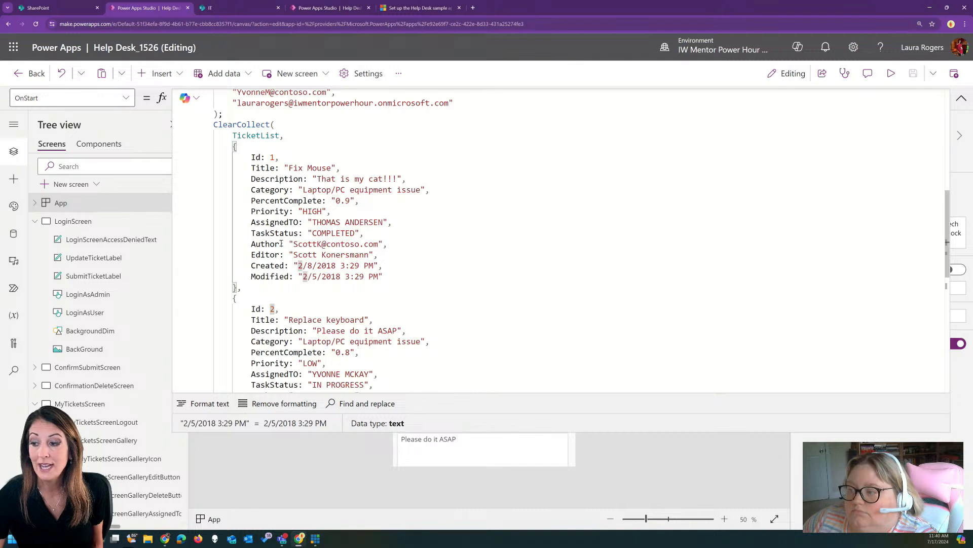
left_click_drag(252, 244, 398, 255)
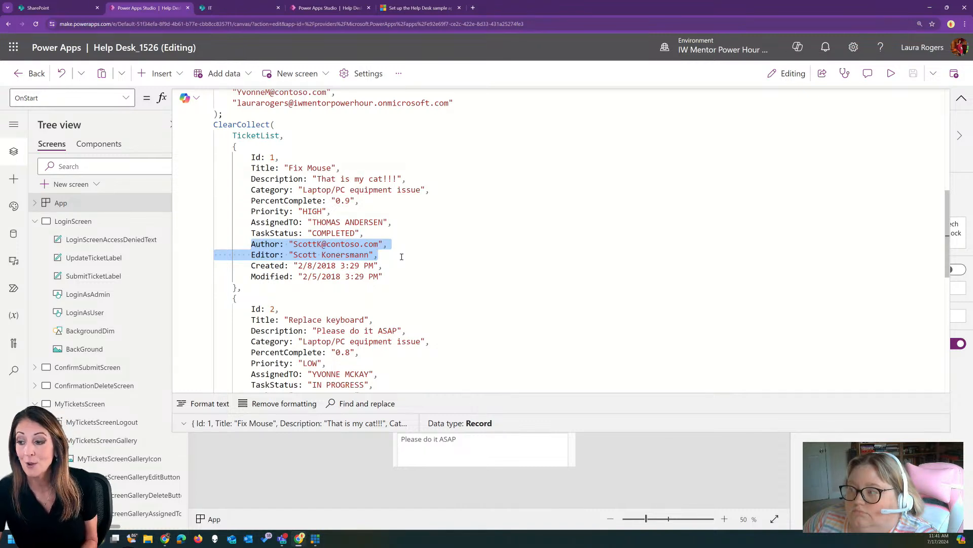
left_click(322, 190)
Review a new TicketList item's form fields in SharePoint without saving, then go back to Power Apps Studio
left_click(238, 6)
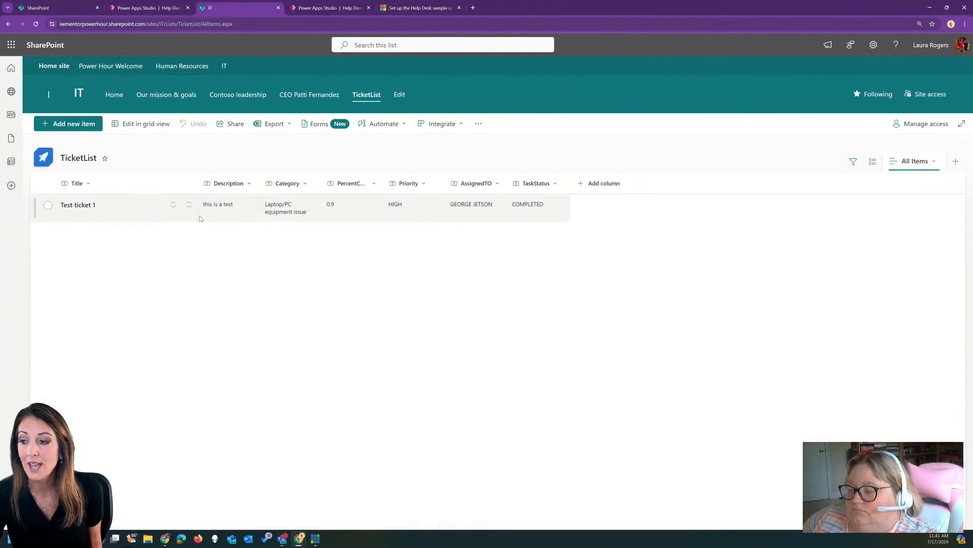
left_click(73, 124)
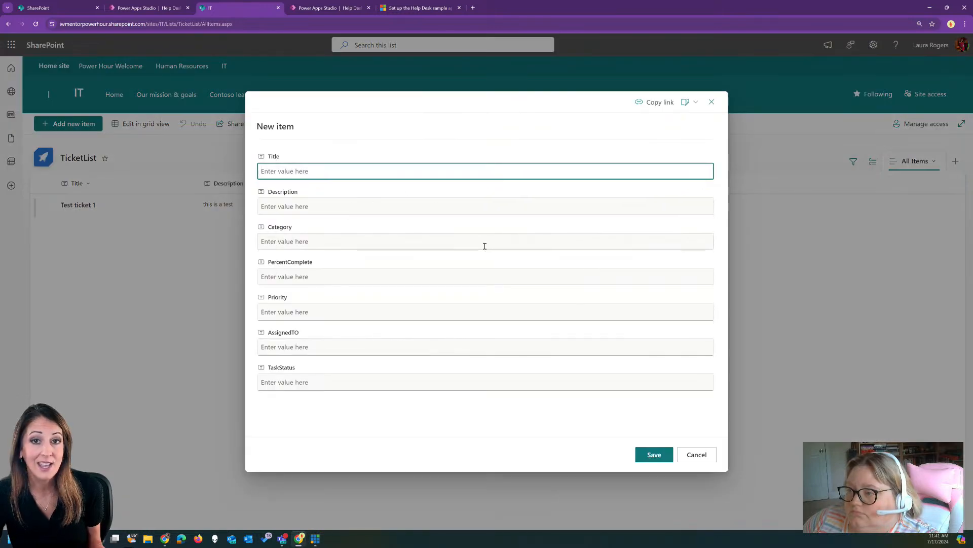
left_click(696, 454)
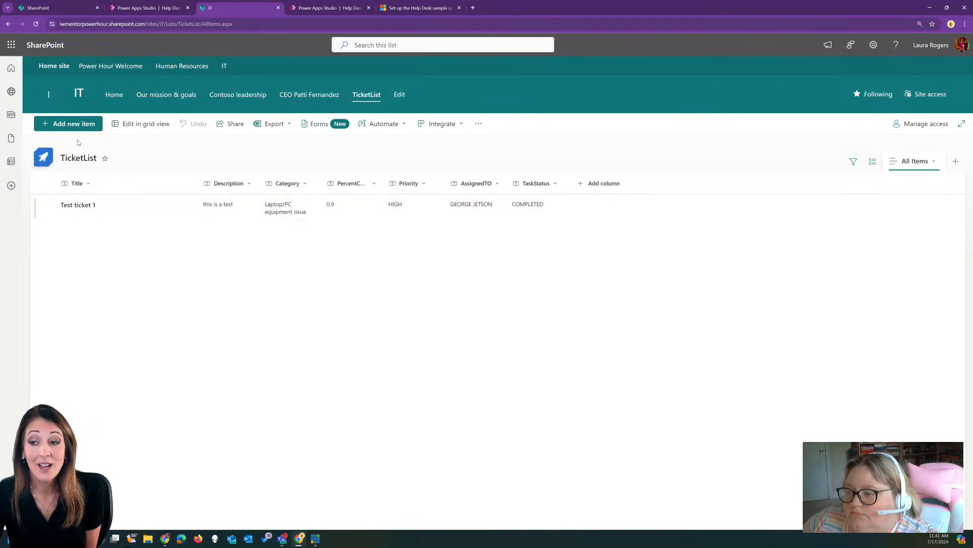
left_click(68, 124)
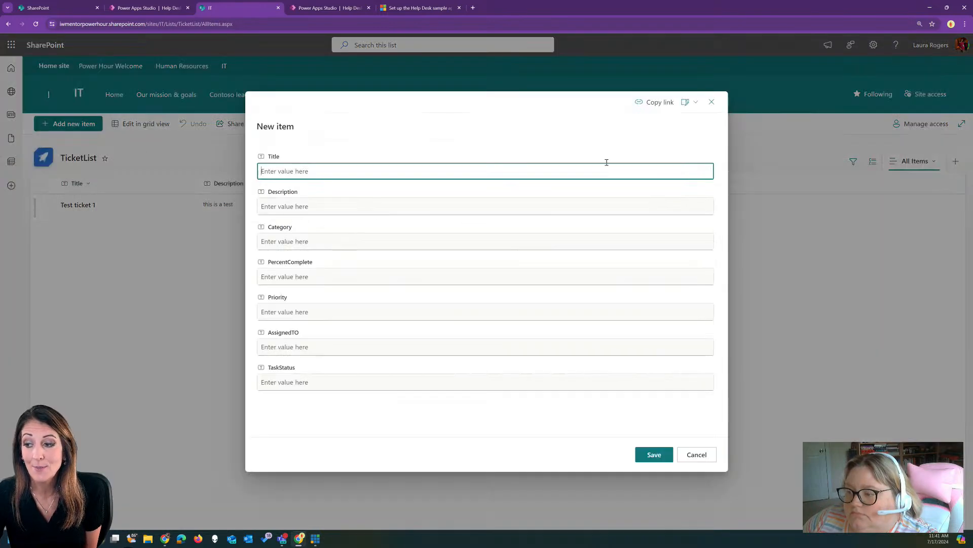
left_click(711, 102)
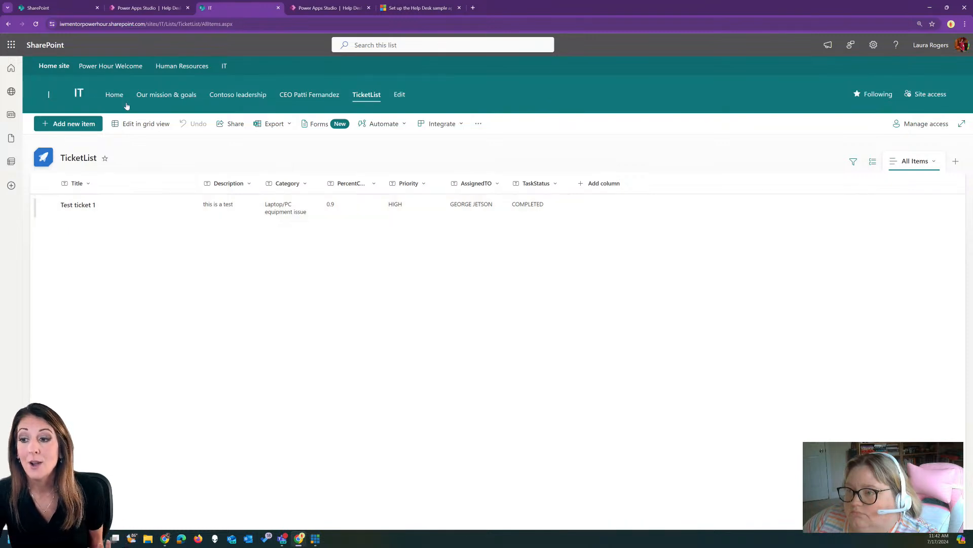
left_click(154, 8)
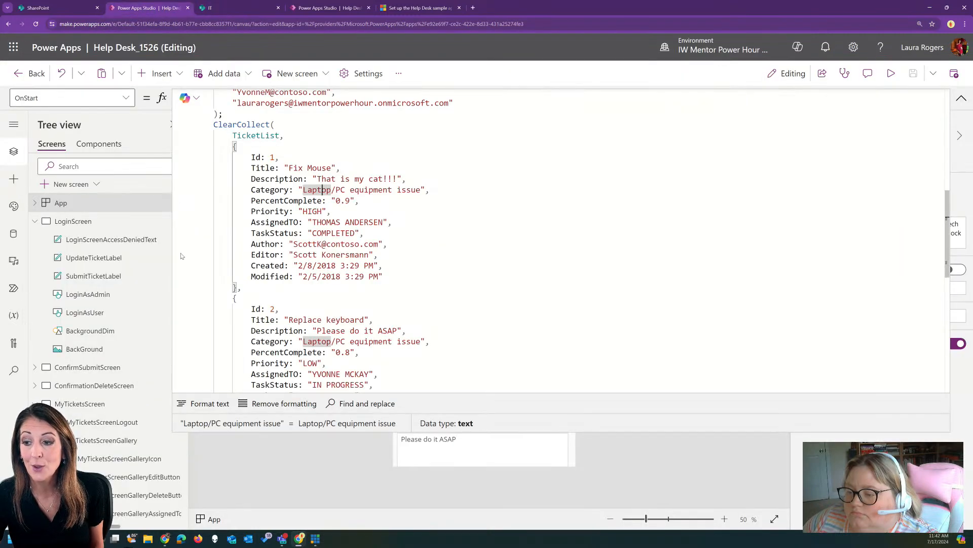
Through Add data's SharePoint connector, select the TicketList list on the IT site
left_click(961, 99)
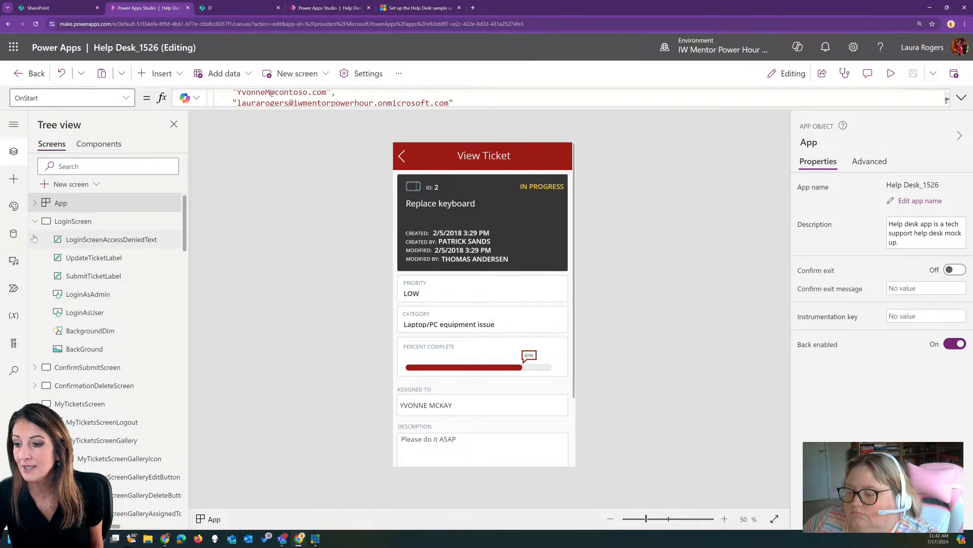
left_click(14, 233)
left_click(68, 164)
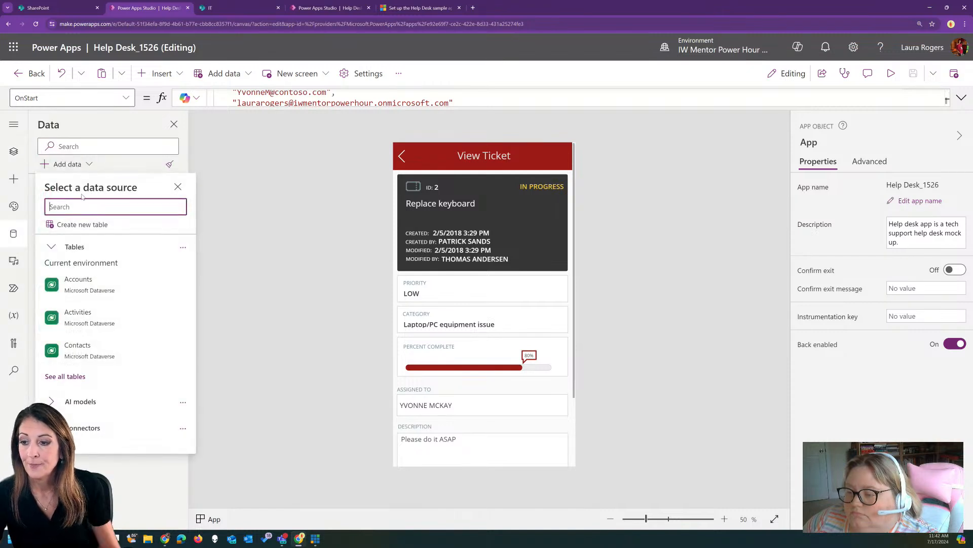
type("sharepoint")
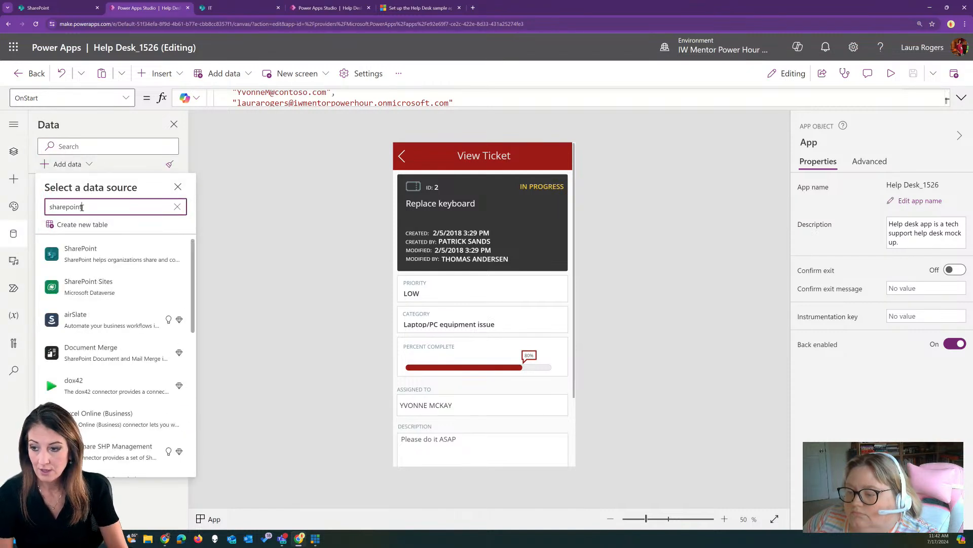
left_click(92, 270)
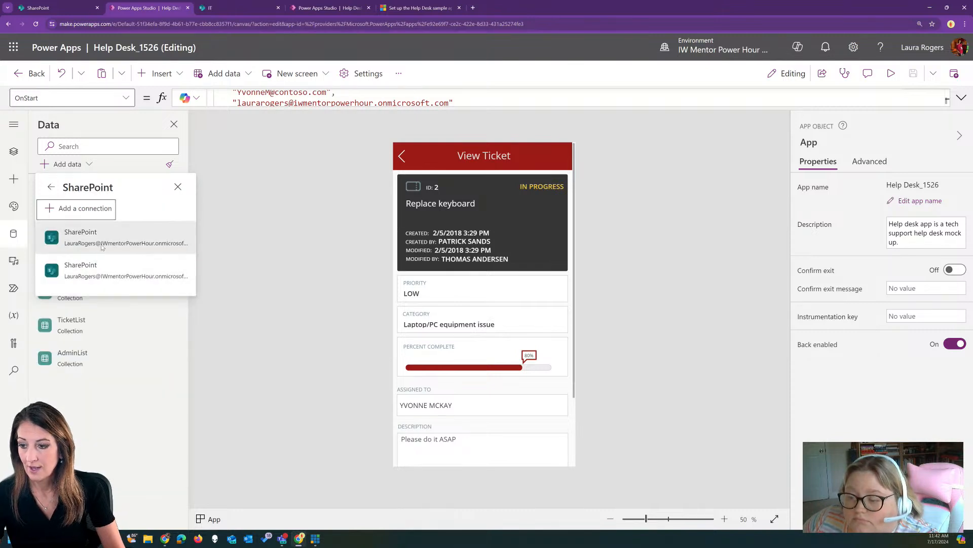
left_click(103, 243)
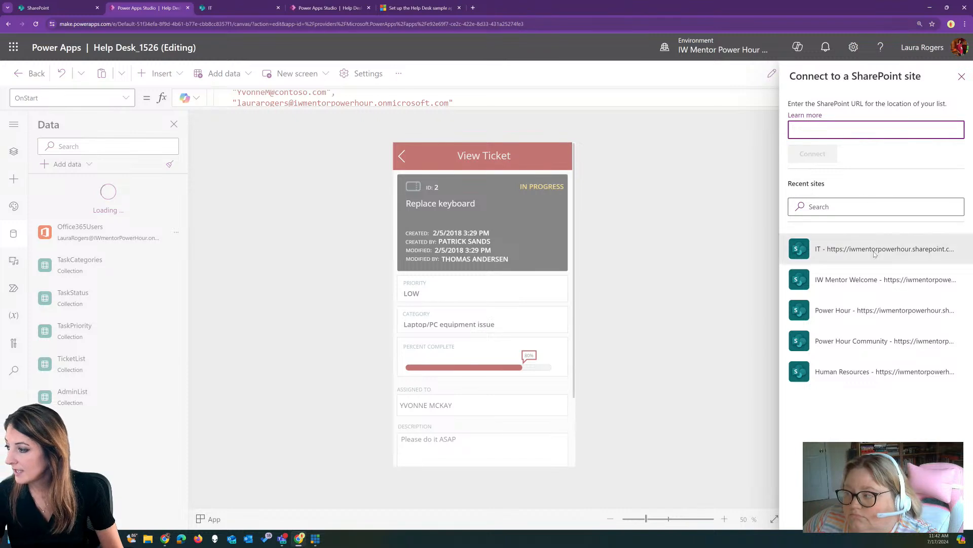
left_click(877, 248)
left_click(797, 157)
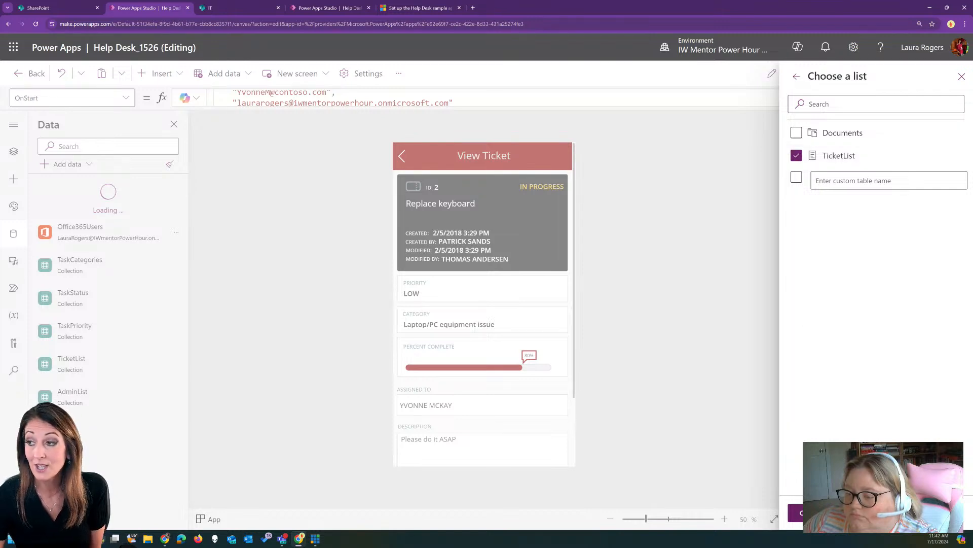
Connect TicketList but decline replacing the collection, so it's added as TicketList_1
left_click(815, 513)
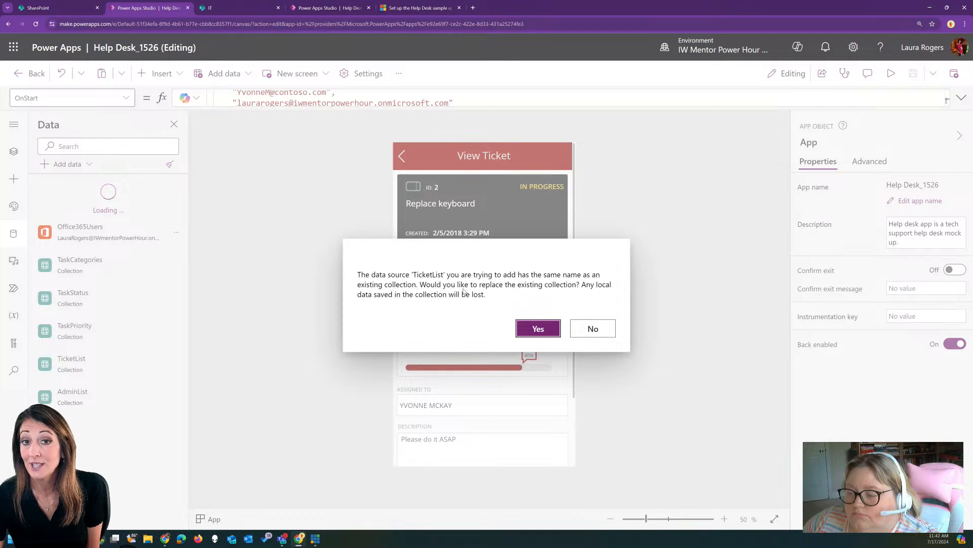
left_click(598, 329)
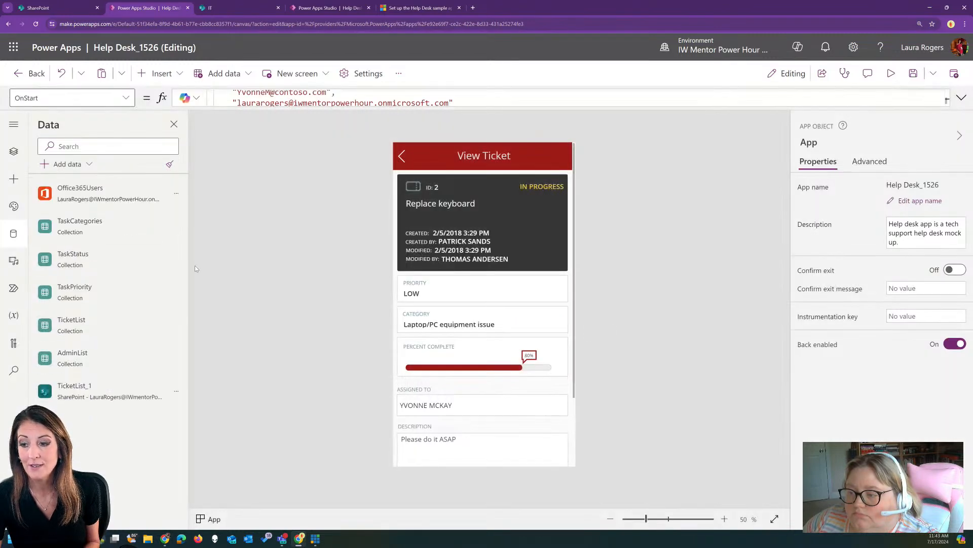
Remove the TicketList_1 SharePoint data source and show the app's Tree view
left_click(177, 395)
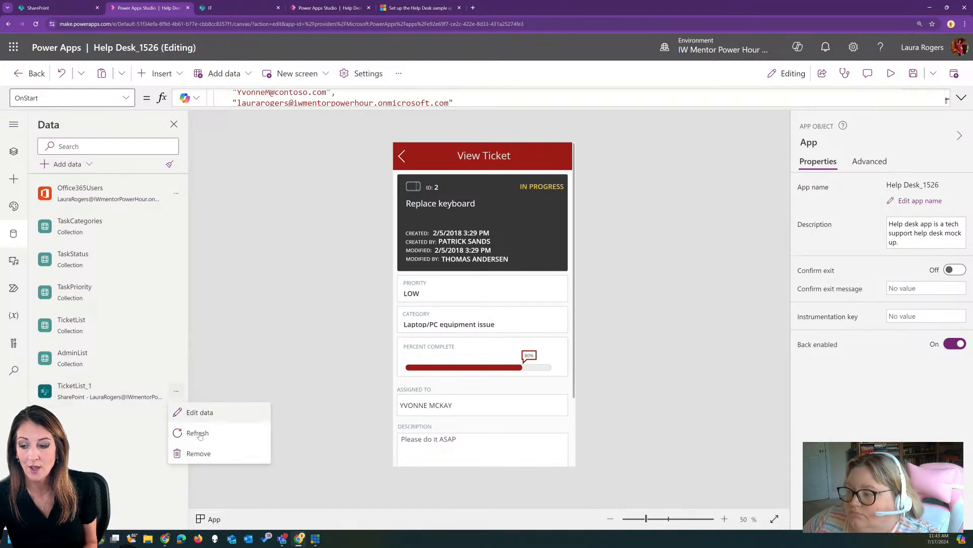
left_click(213, 454)
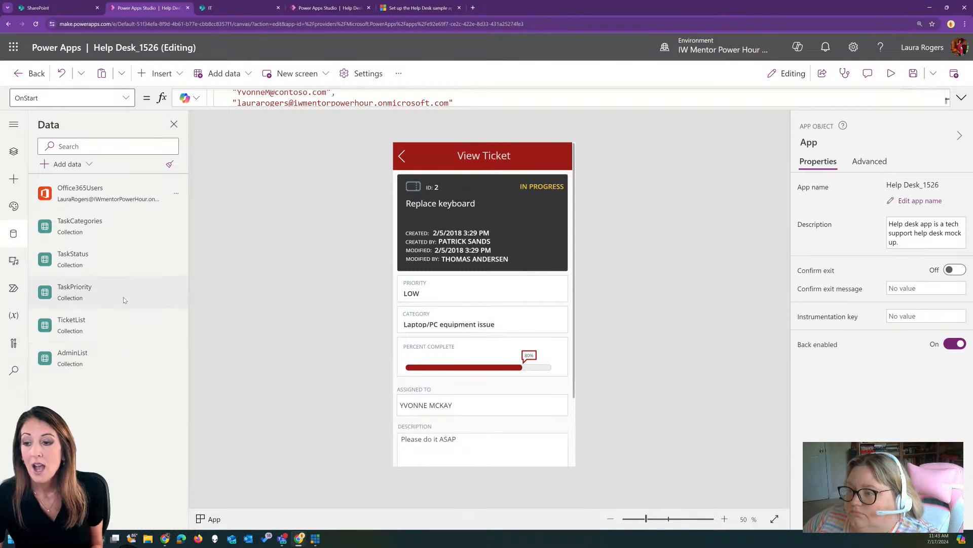
mouse_move(103, 318)
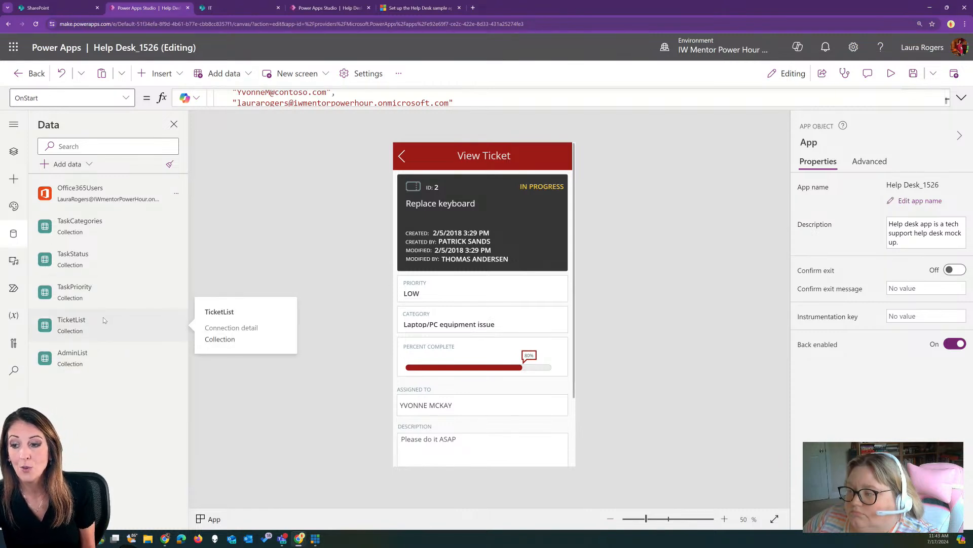
mouse_move(125, 236)
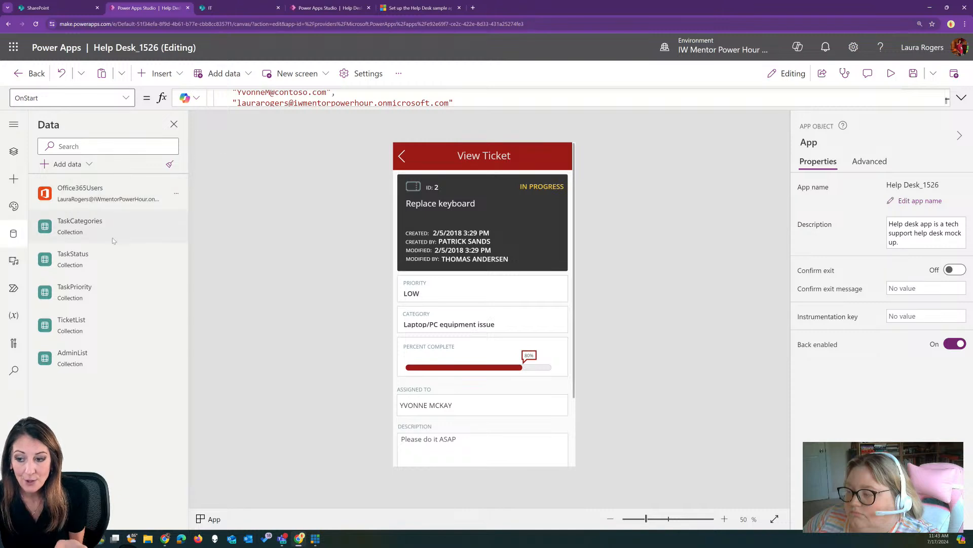
left_click(14, 153)
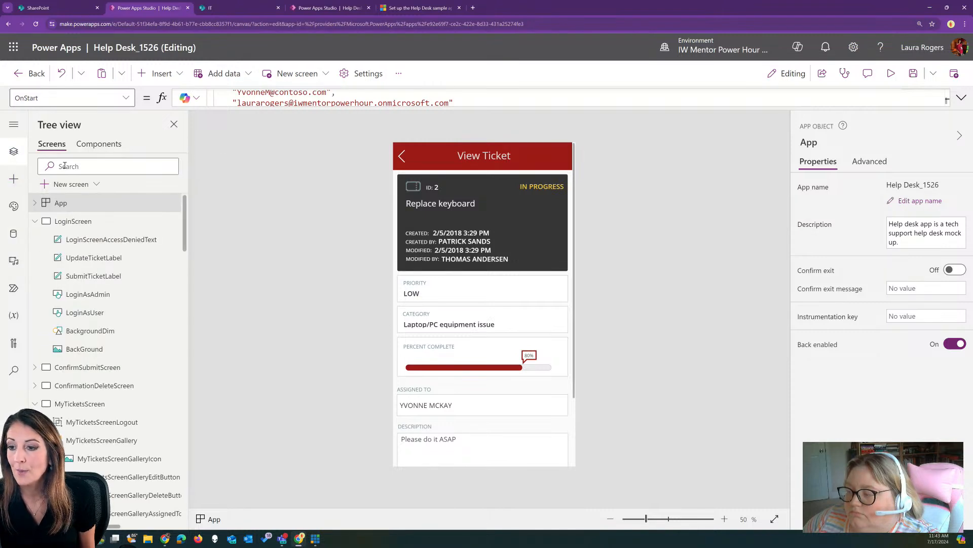
Rename the OnStart ClearCollect collection from TicketList to TicketListOld
left_click(962, 98)
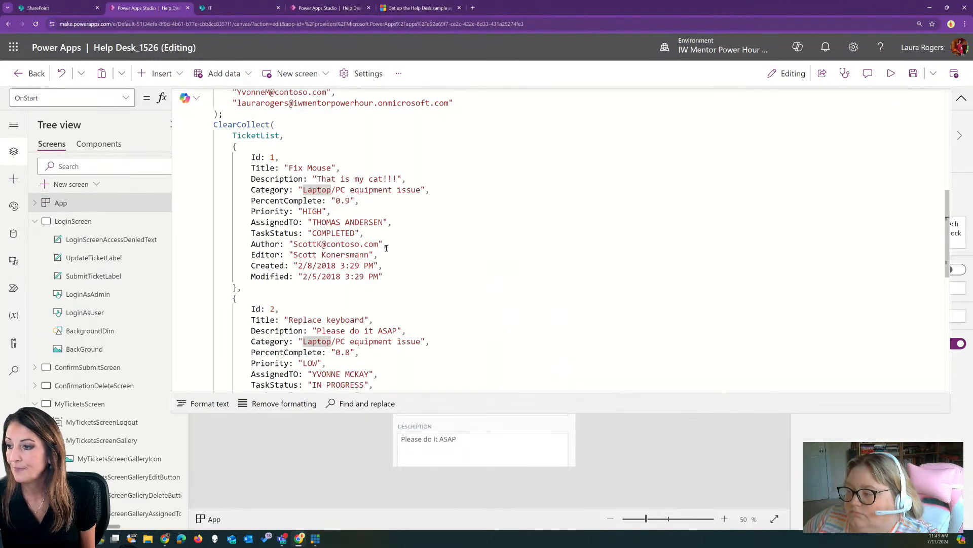
left_click(279, 134)
type("Old")
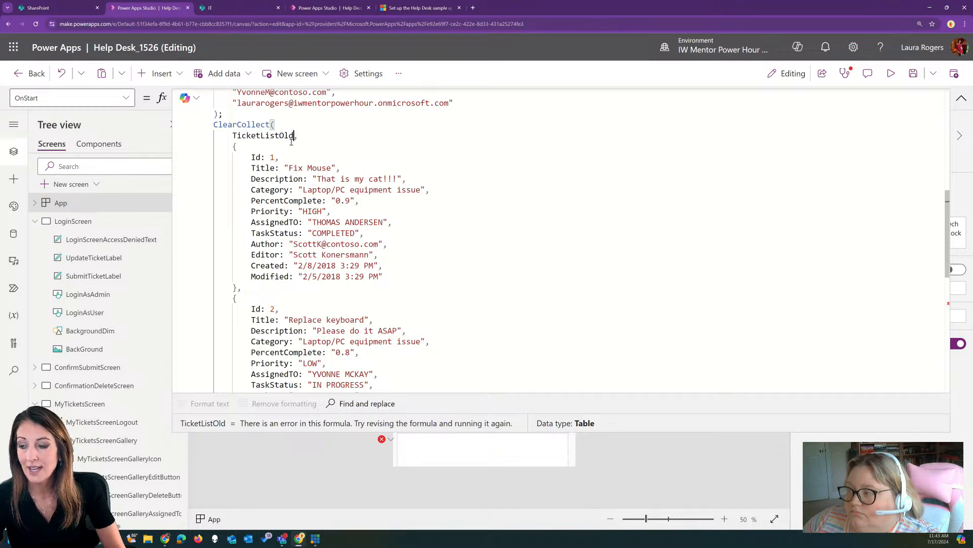
left_click(958, 99)
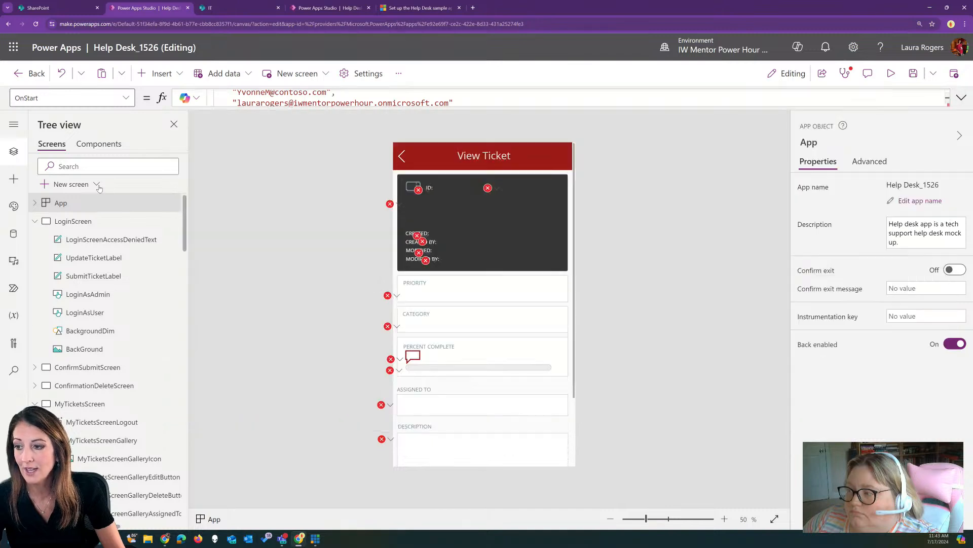
Rerun the App's OnStart formula
left_click(159, 203)
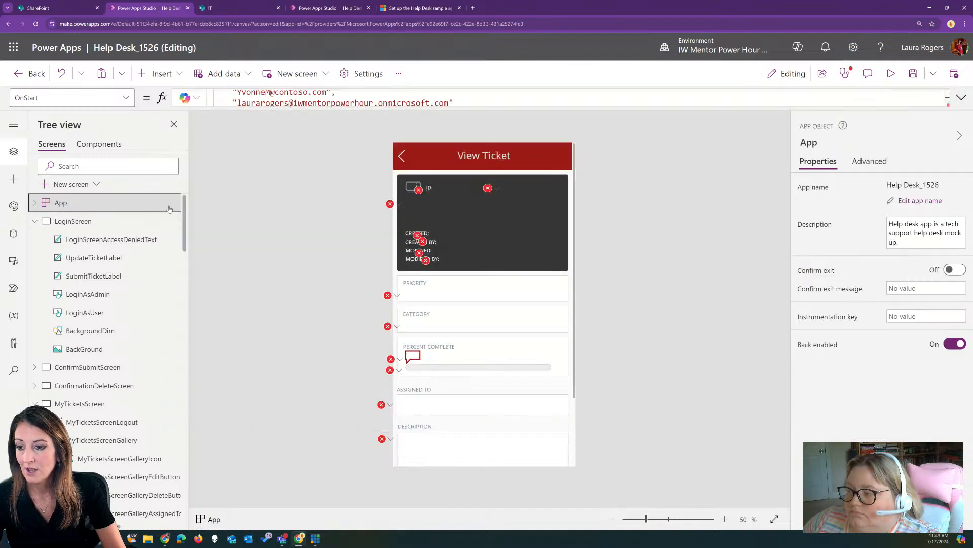
right_click(165, 204)
left_click(208, 275)
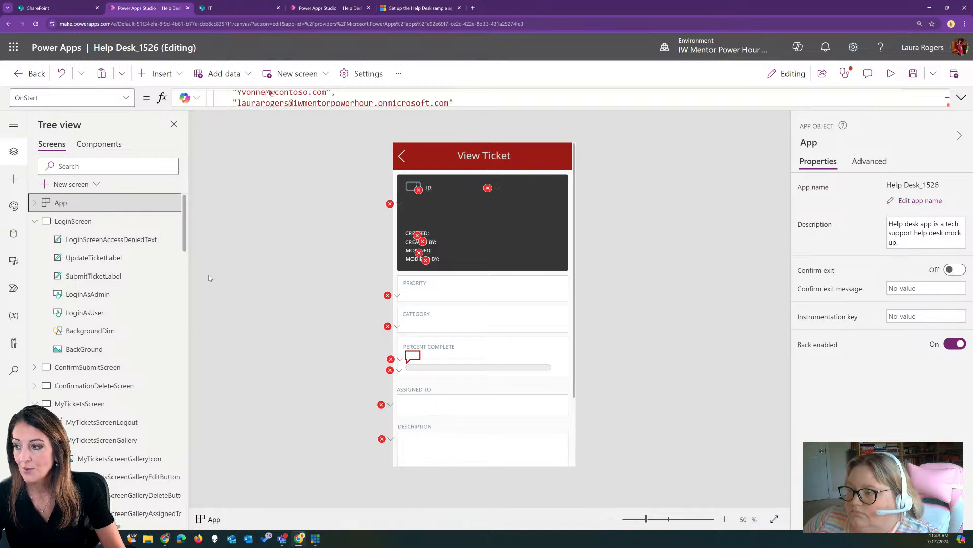
left_click(14, 234)
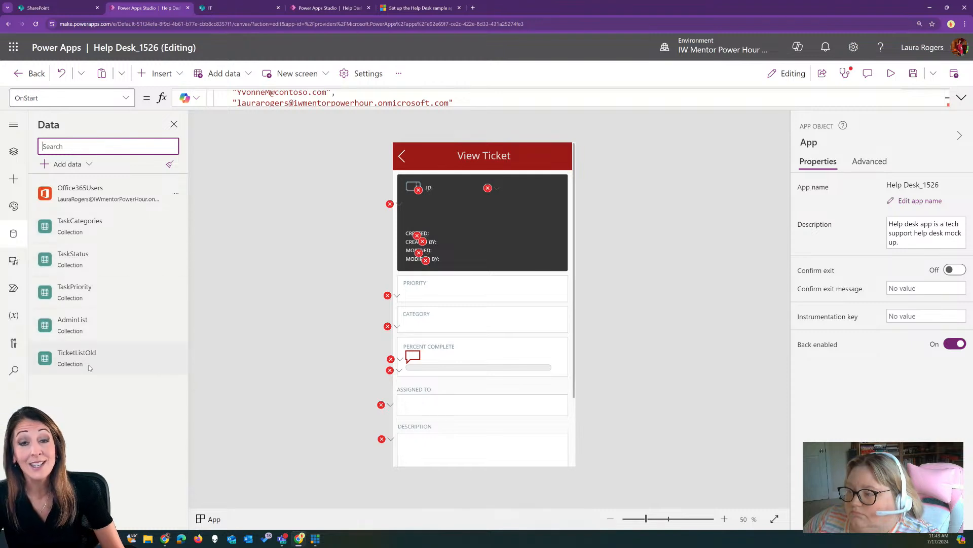
Add the IT site's SharePoint TicketList list as a data source named TicketList
mouse_move(100, 368)
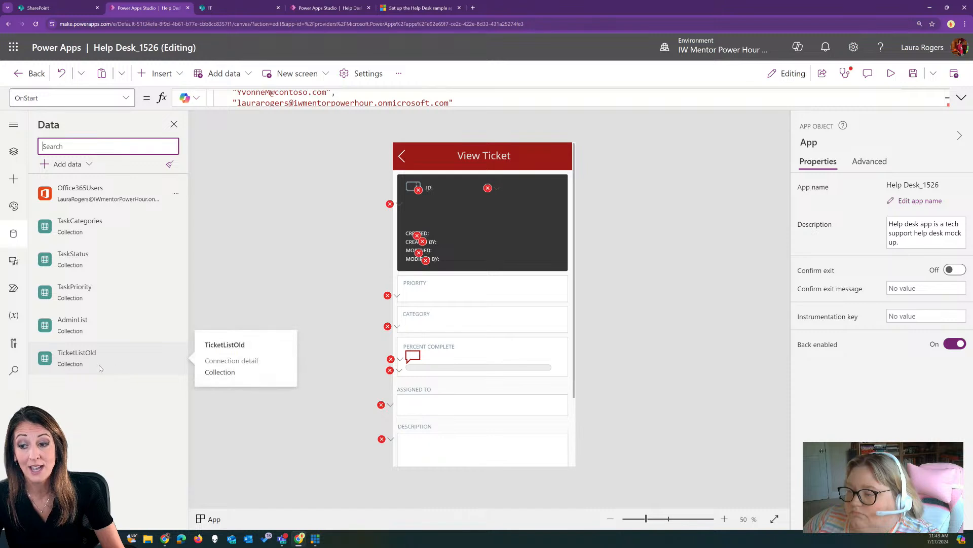
left_click(86, 164)
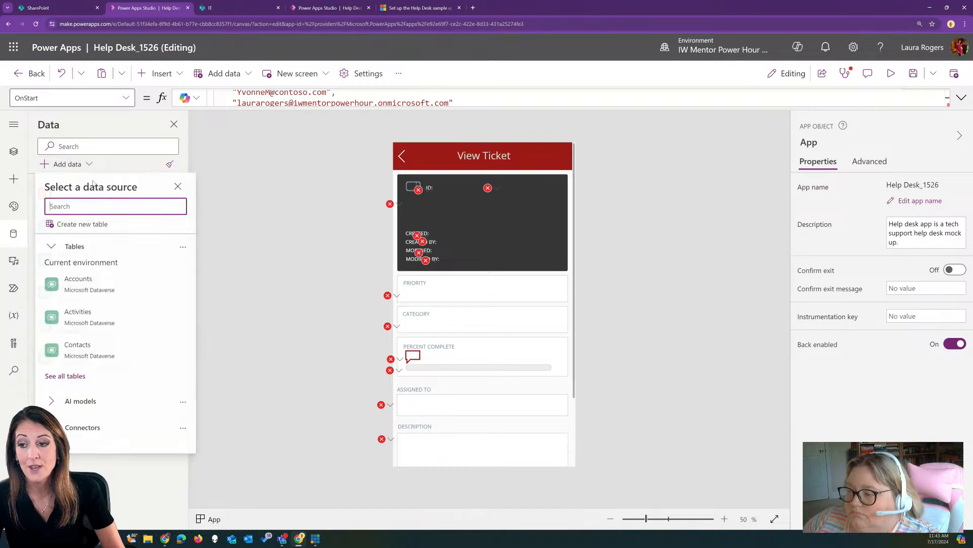
type("share")
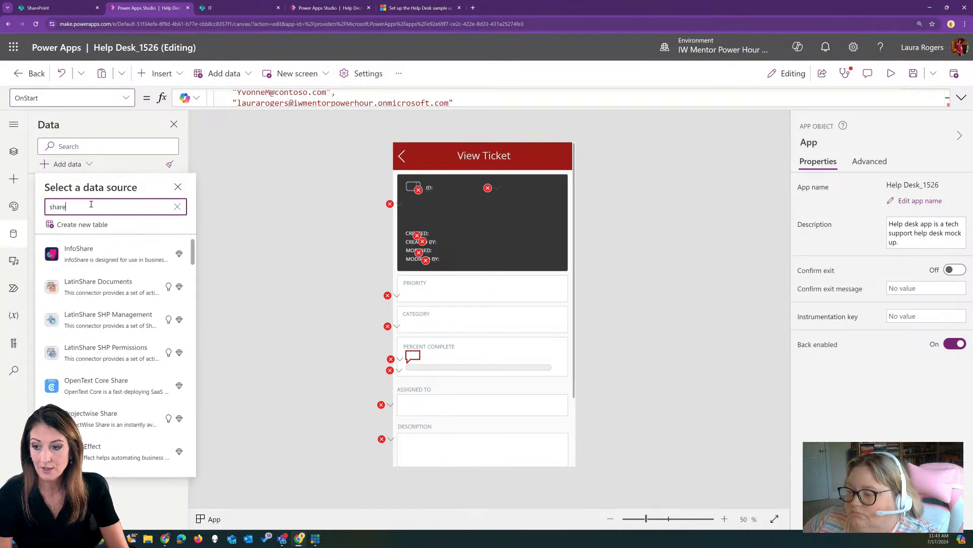
type("point")
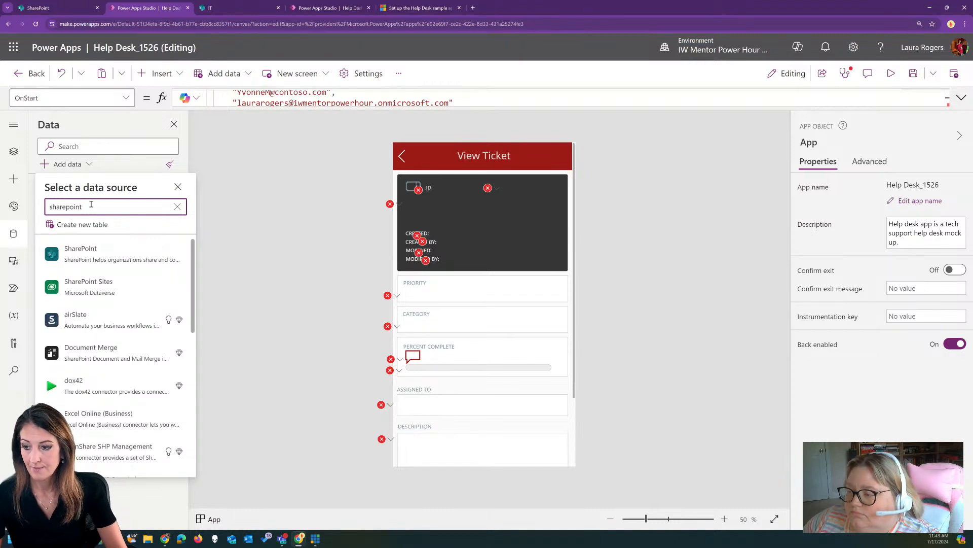
left_click(100, 254)
left_click(100, 256)
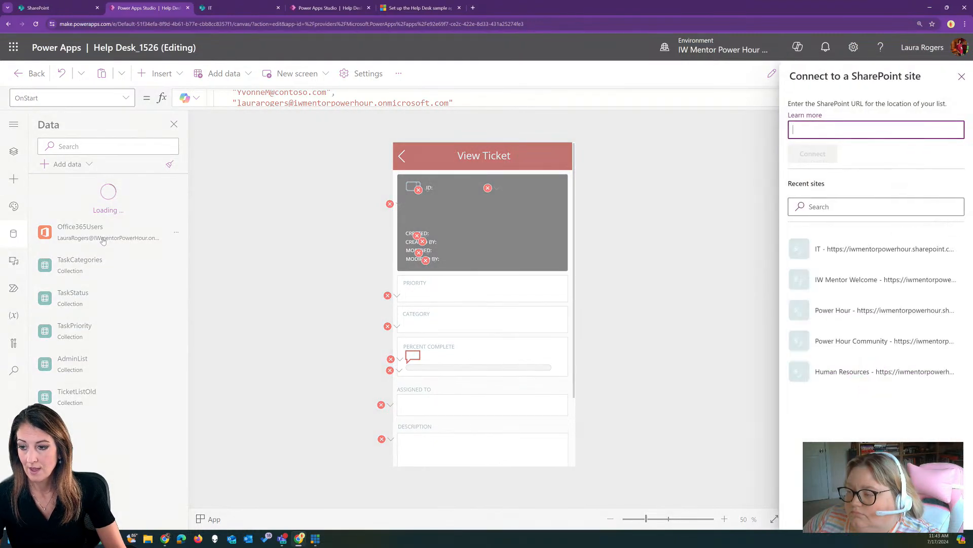
left_click(866, 250)
left_click(797, 156)
left_click(796, 513)
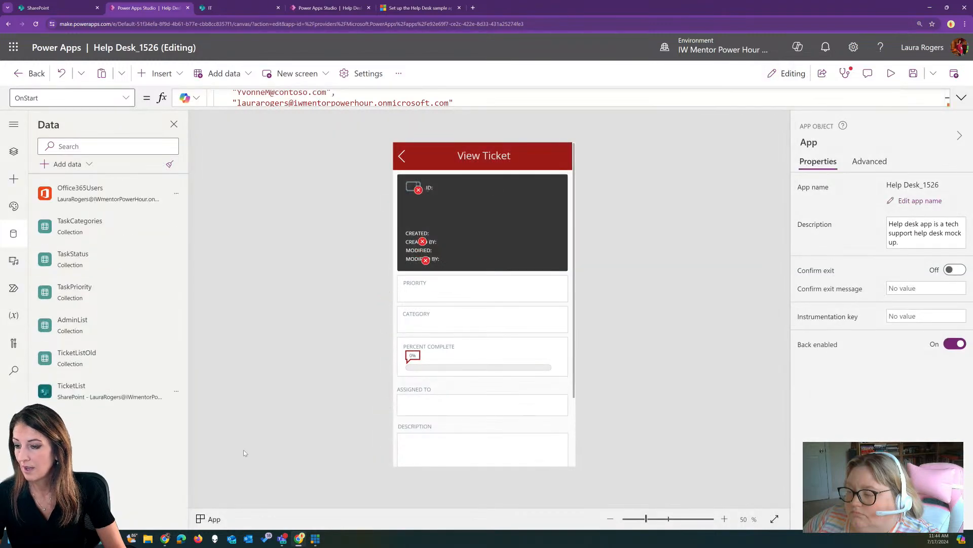
mouse_move(101, 393)
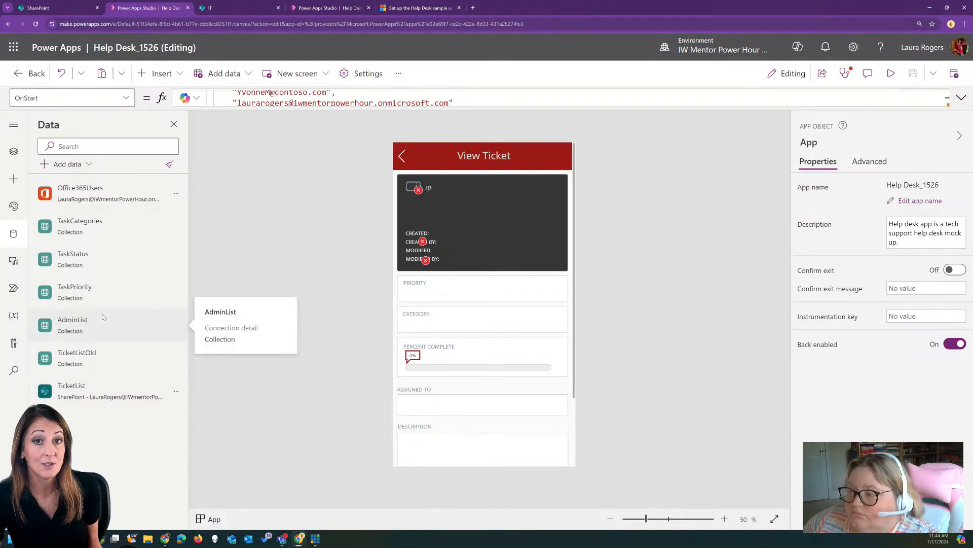
Preview the app, leave View Ticket and log out to the login screen
left_click(891, 74)
left_click(382, 109)
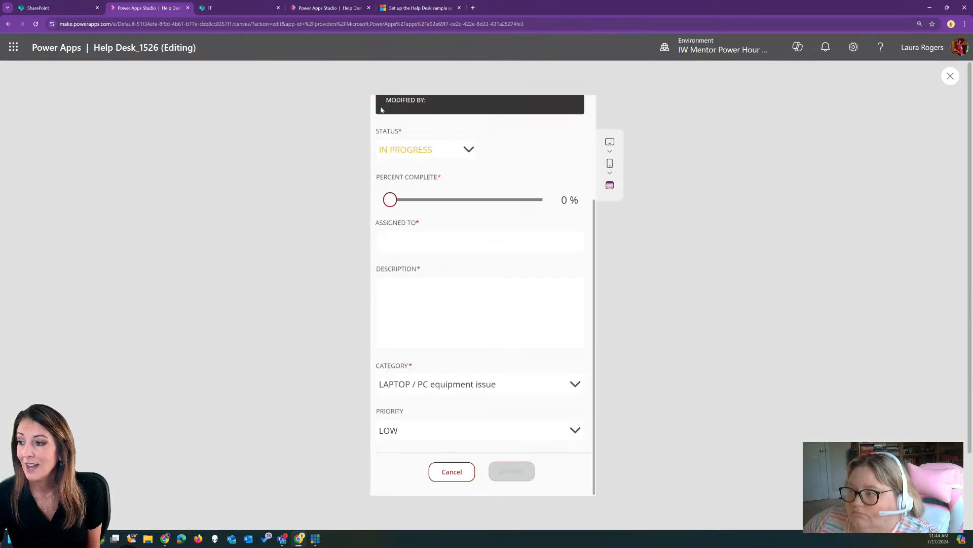
left_click(383, 111)
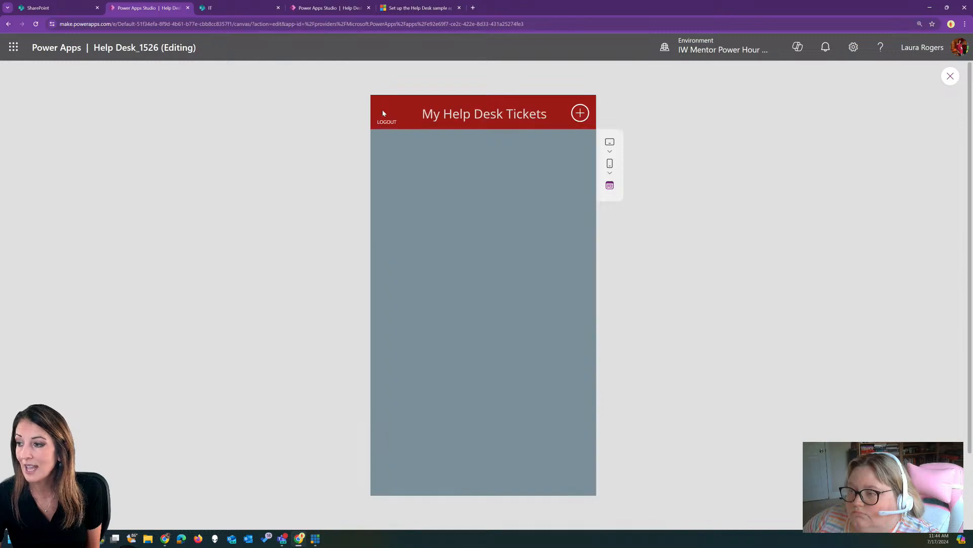
left_click(399, 122)
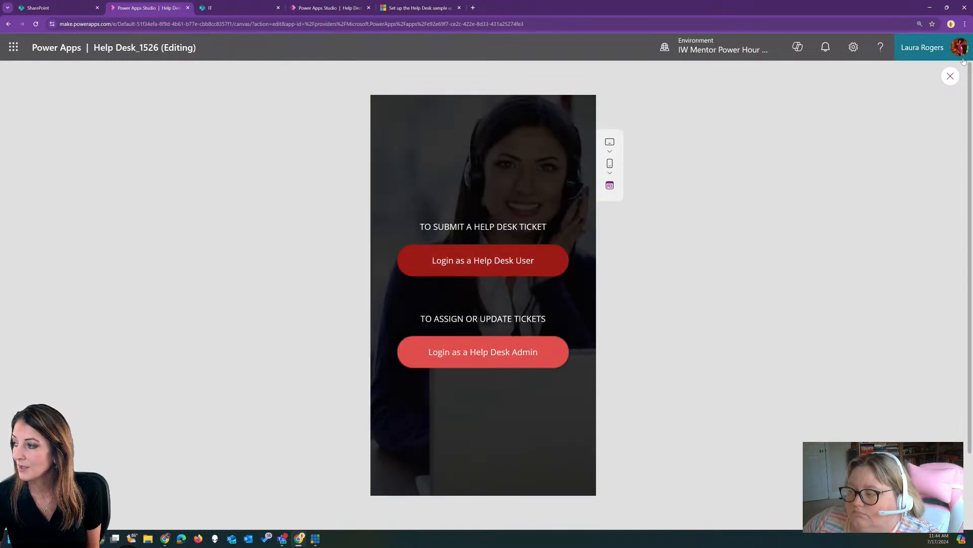
left_click(950, 76)
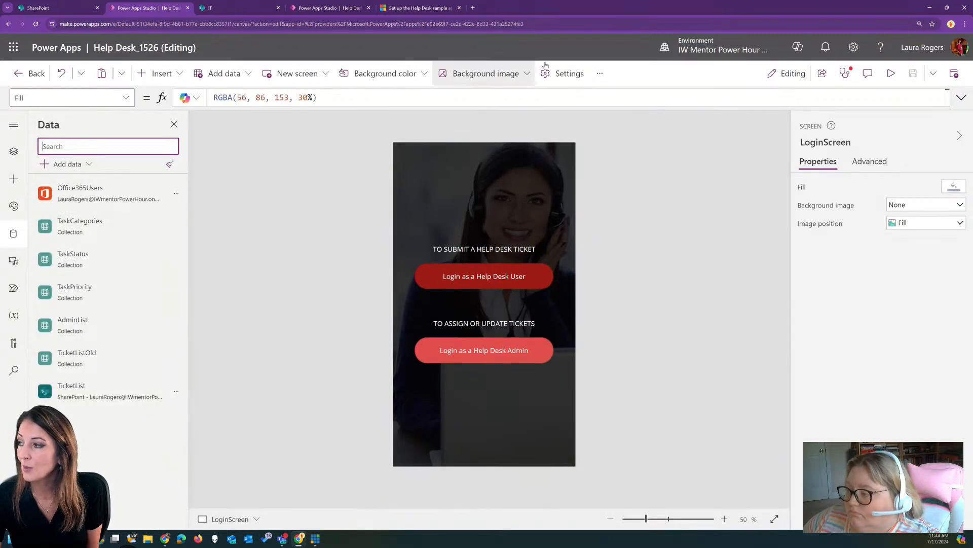
Open App checker, then preview as a Help Desk User to confirm no tickets appear
left_click(842, 74)
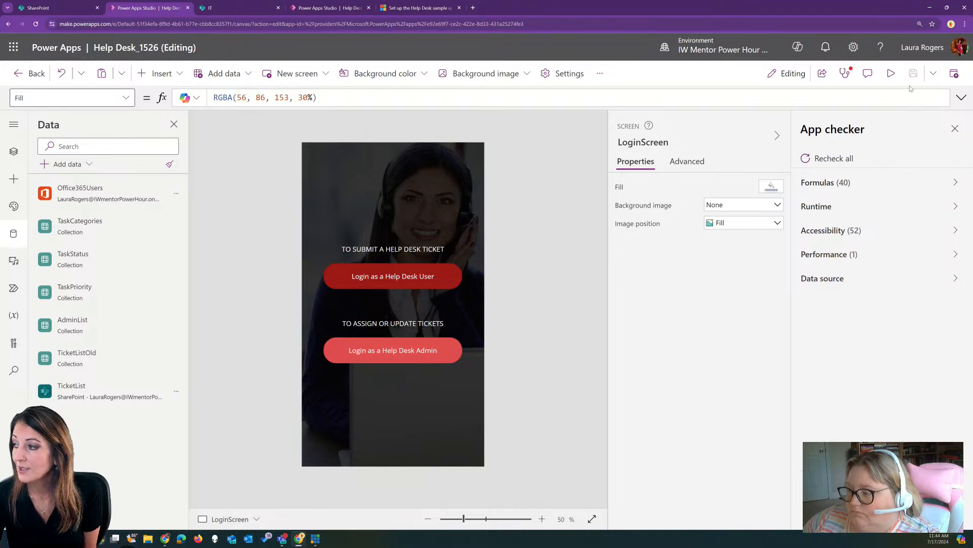
left_click(889, 75)
left_click(514, 260)
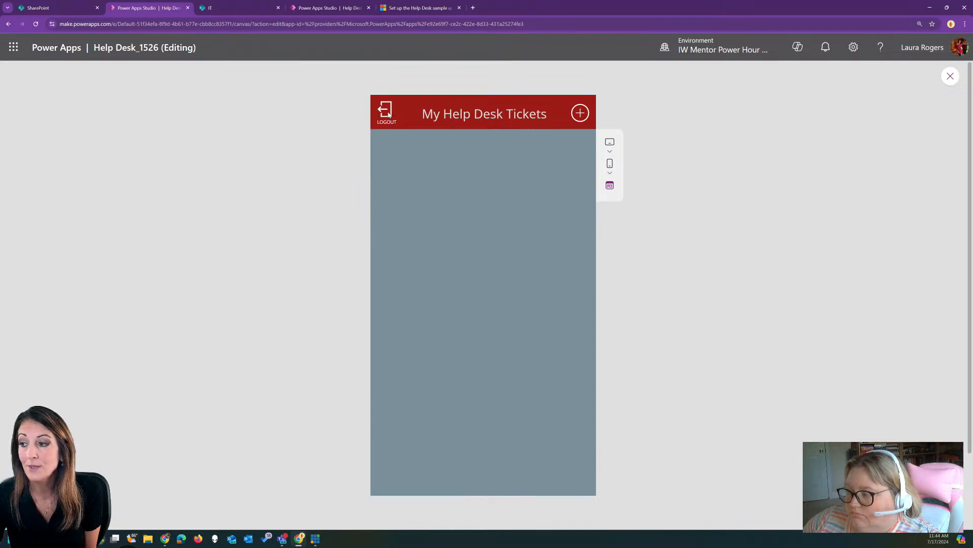
left_click(387, 114)
left_click(490, 260)
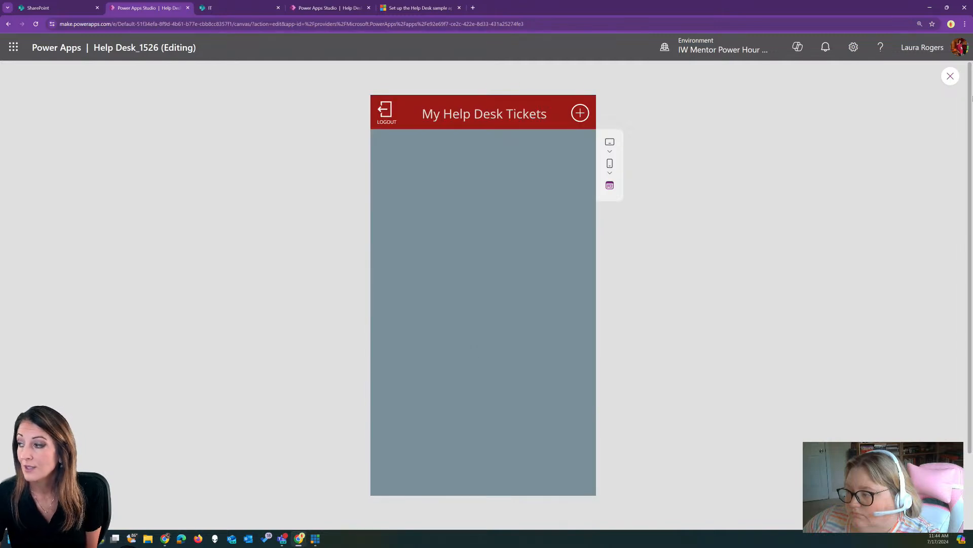
left_click(951, 76)
Select the My Help Desk Tickets gallery and show its full Items formula
left_click(419, 368)
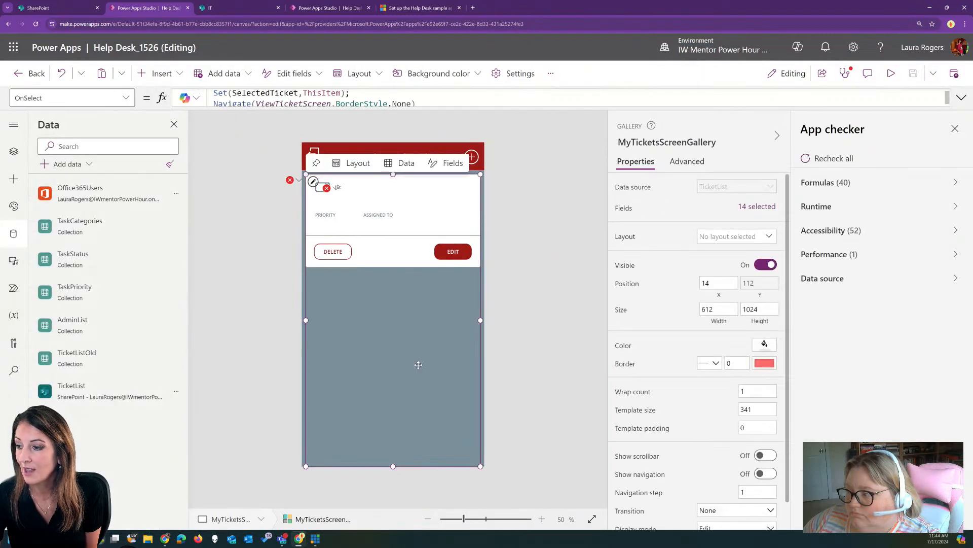
left_click(961, 97)
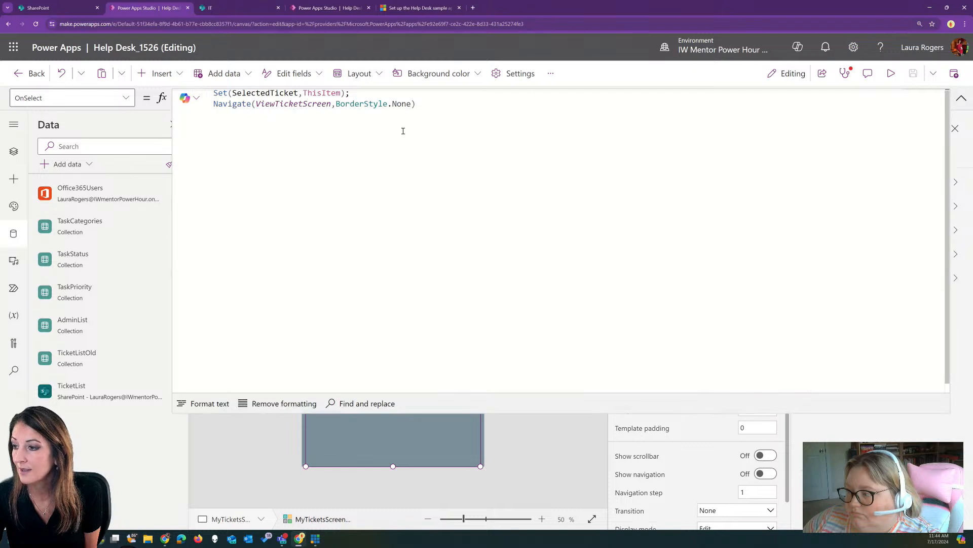
left_click(96, 98)
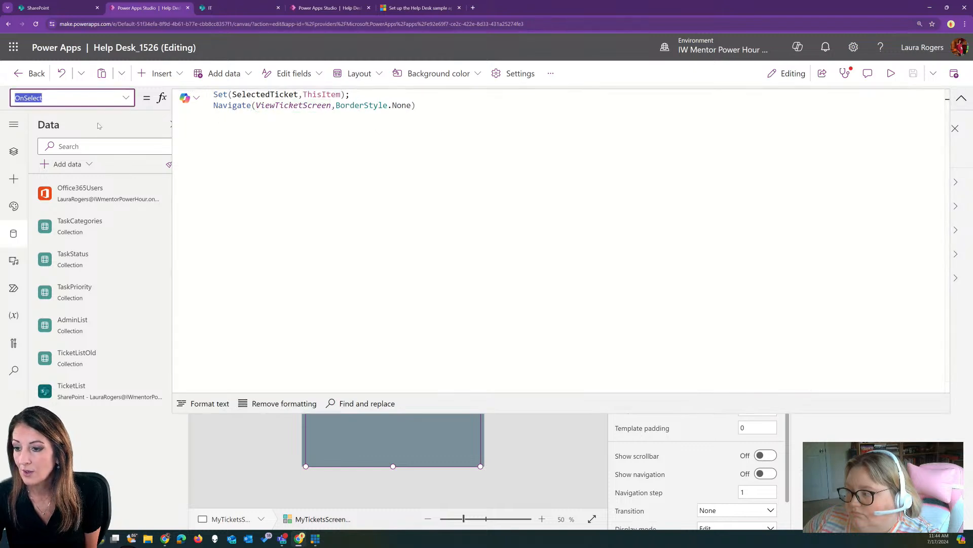
left_click(128, 100)
left_click(82, 248)
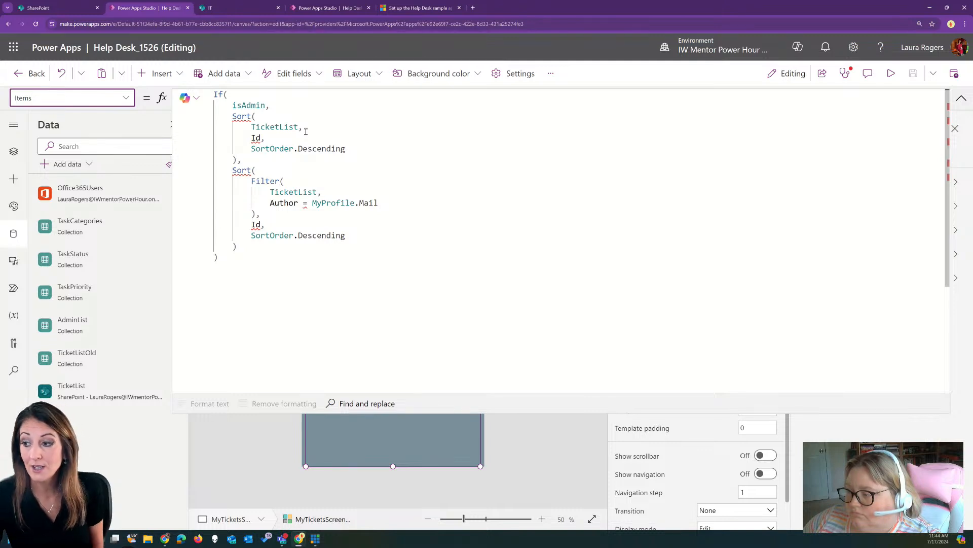
Change the Sort column from Id to ID in both Sort calls
left_click(262, 138)
type(",")
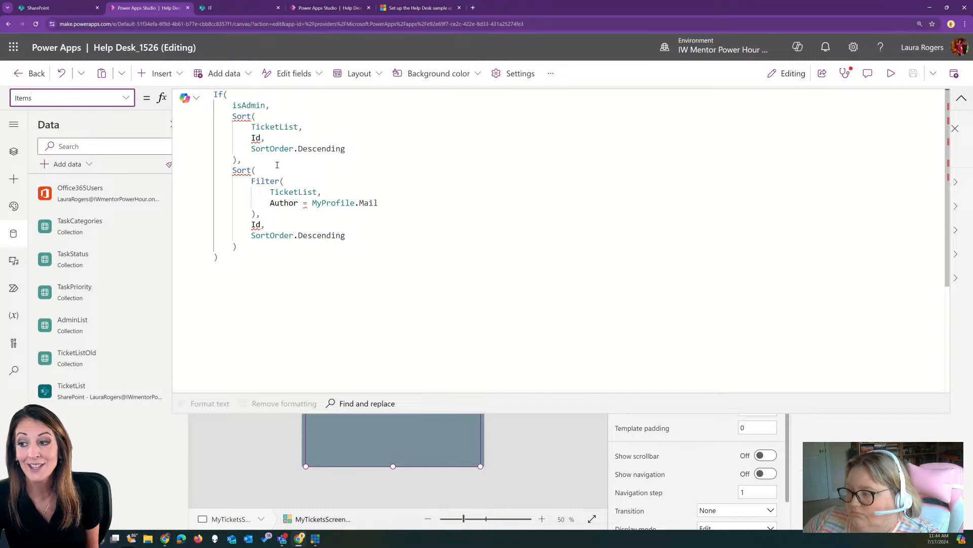
left_click(264, 137)
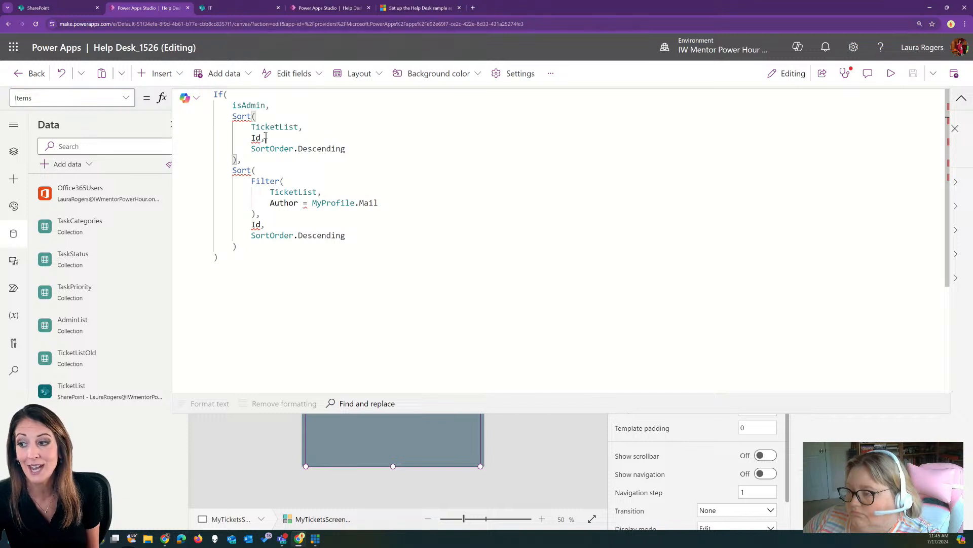
left_click(262, 138)
key("BackSpace")
key("BackSpace")
type("ID")
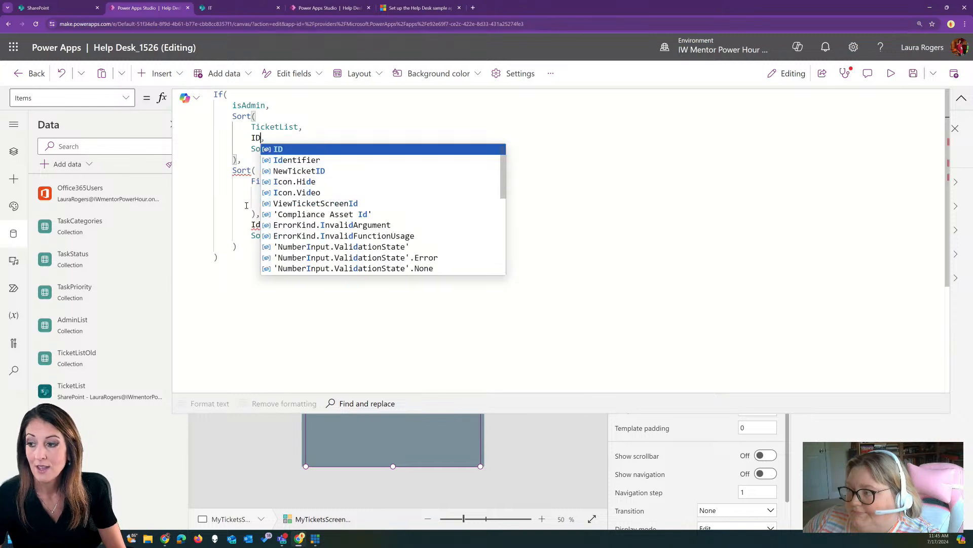
left_click(261, 224)
key("BackSpace")
type("D")
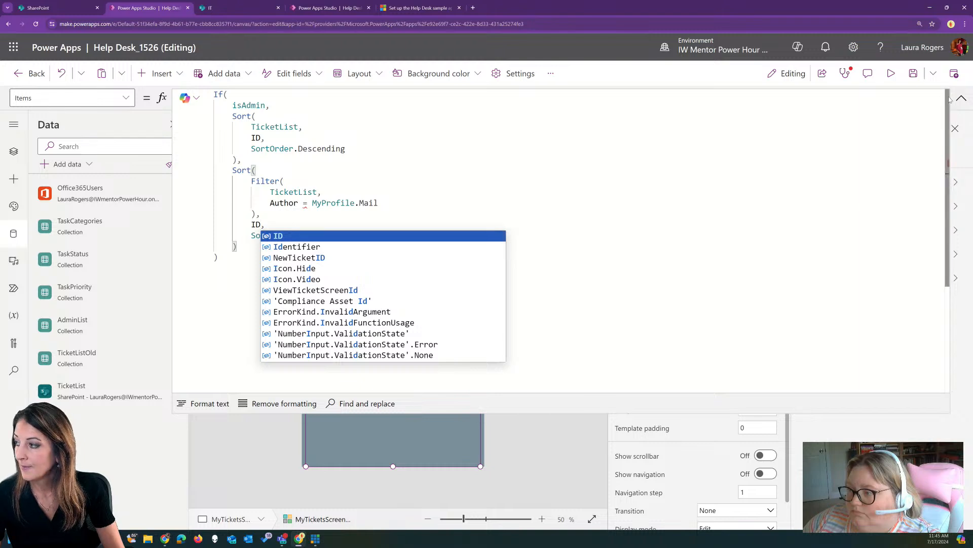
left_click(953, 99)
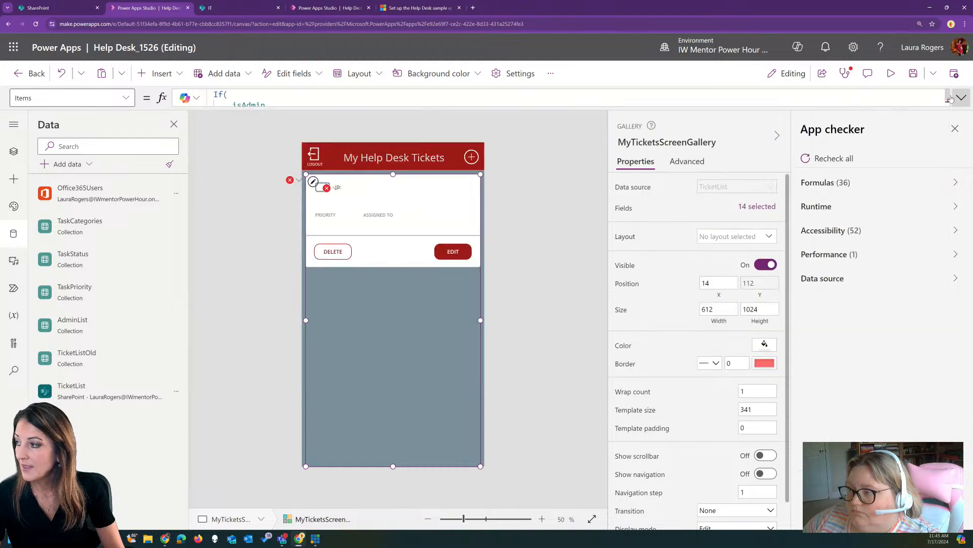
Change the gallery filter to compare Author.Email with MyProfile.Mail
left_click(290, 180)
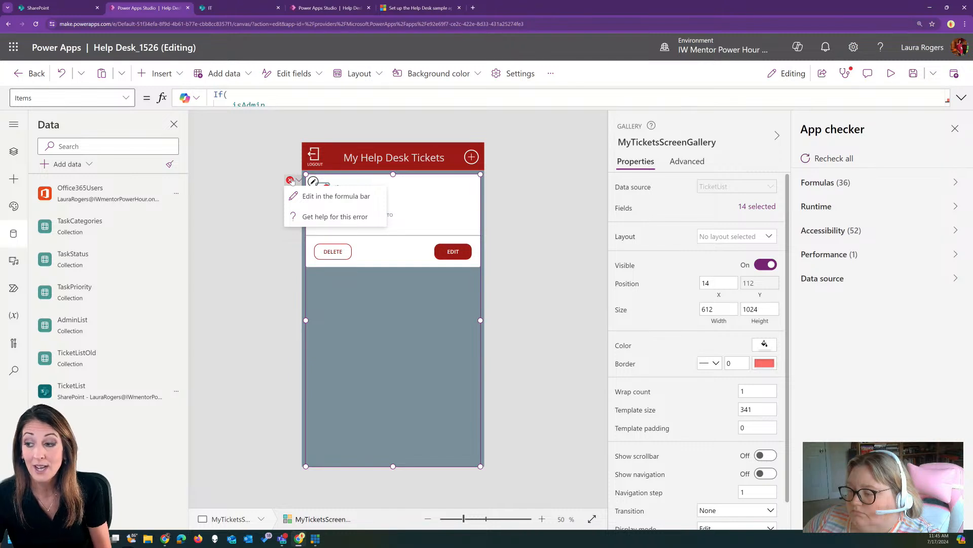
left_click(308, 197)
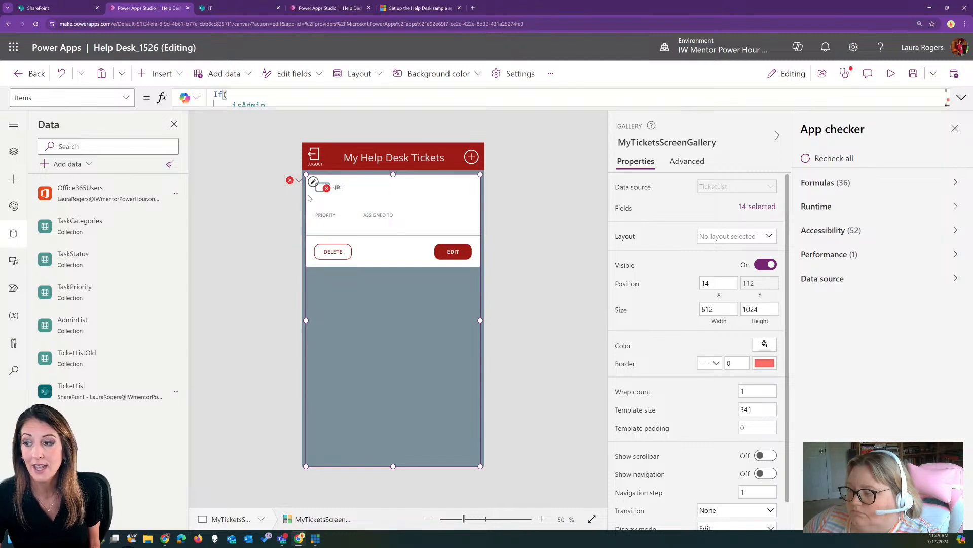
left_click(958, 98)
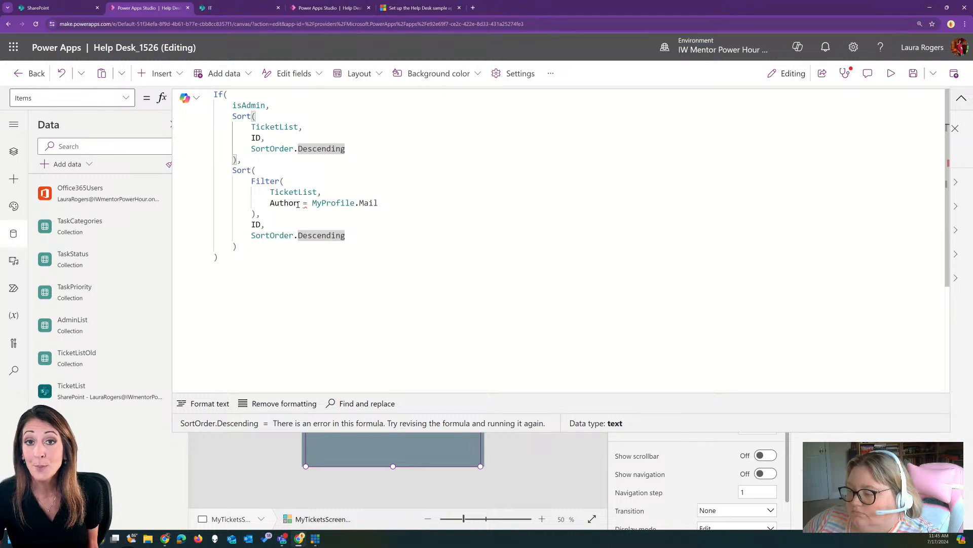
left_click(298, 204)
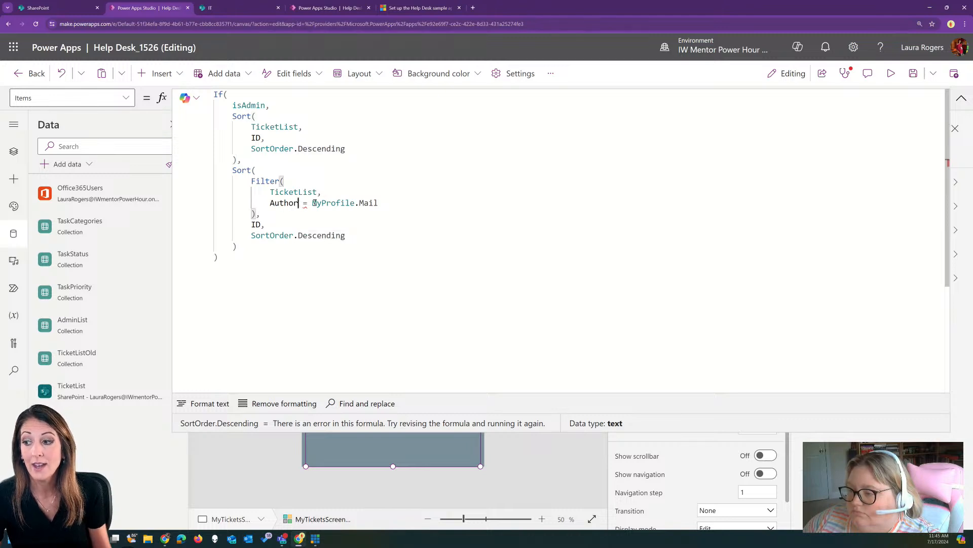
type(".")
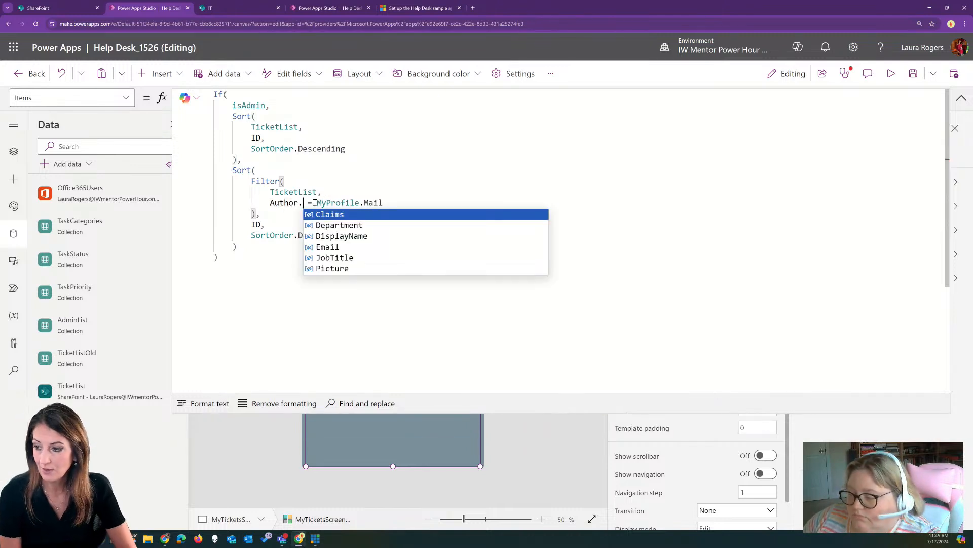
left_click(333, 247)
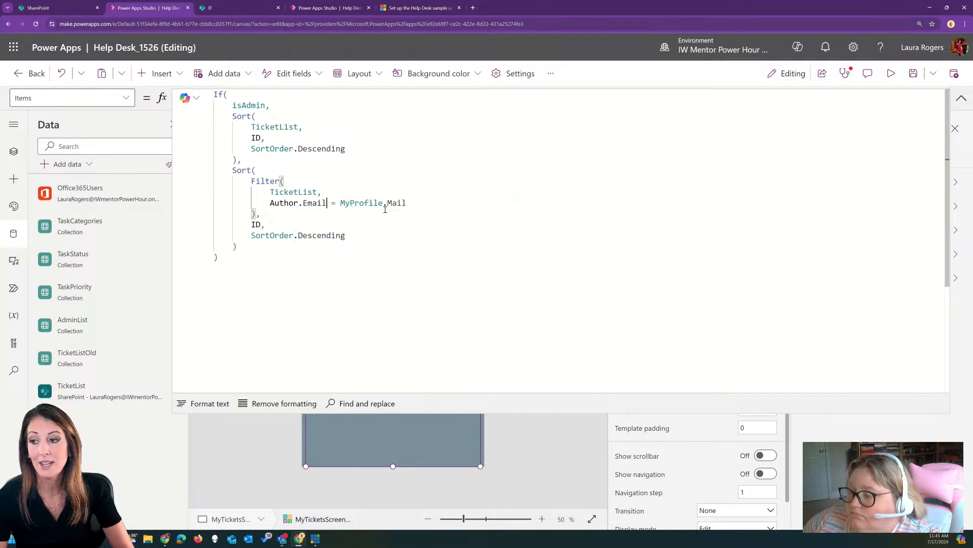
left_click(961, 97)
left_click(327, 188)
left_click(340, 205)
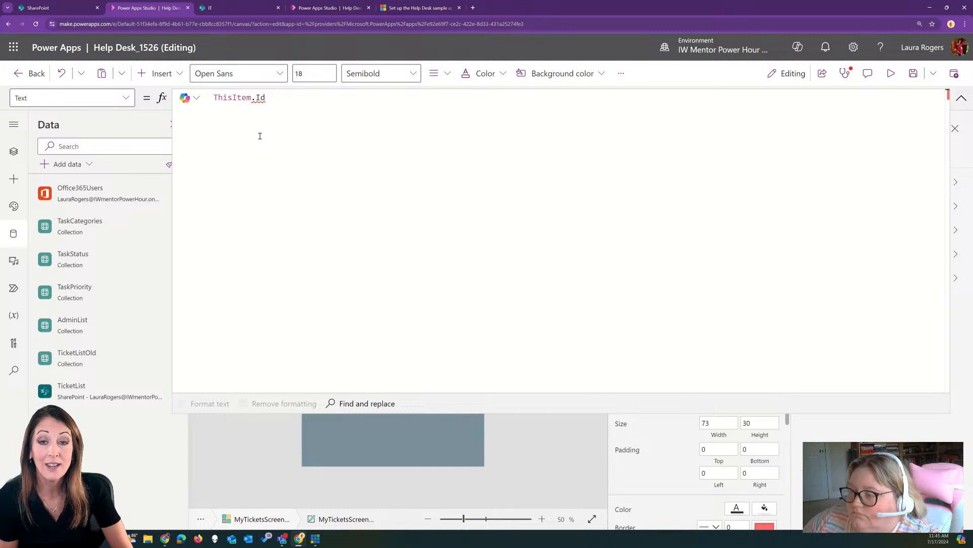
Set the gallery ID label's Text to ThisItem.ID
left_click(273, 96)
key("BackSpace")
key("BackSpace")
type("ID")
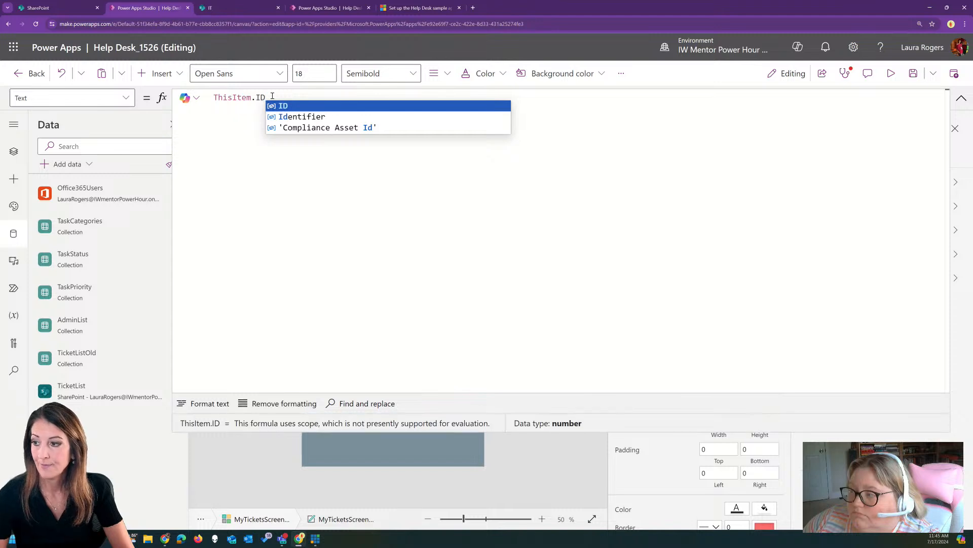
left_click(962, 98)
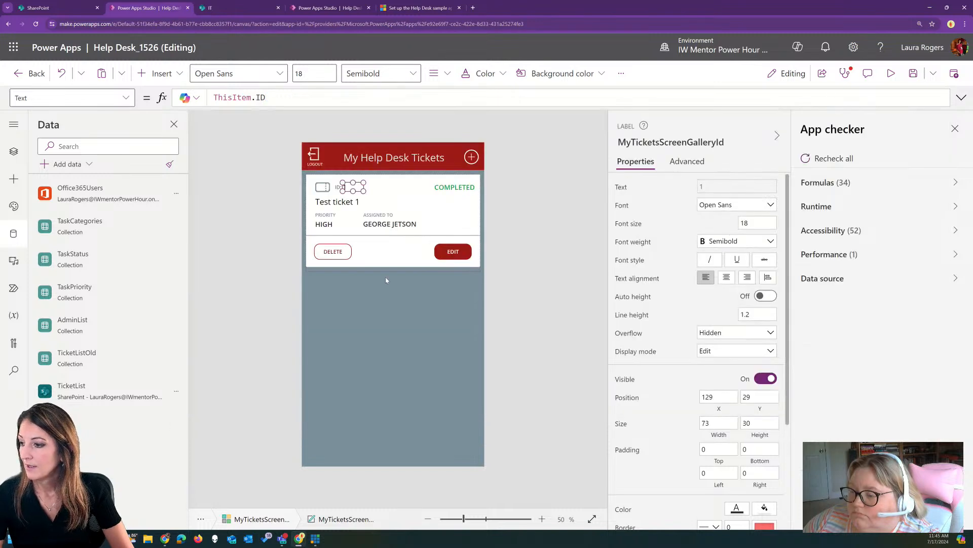
Preview the app and open Test ticket 1's details on View Ticket
left_click(382, 324)
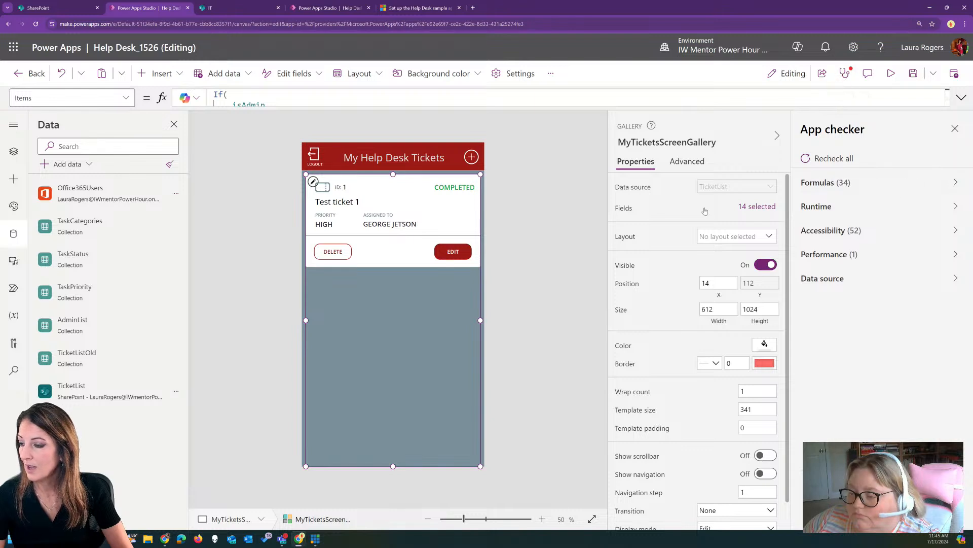
left_click(891, 73)
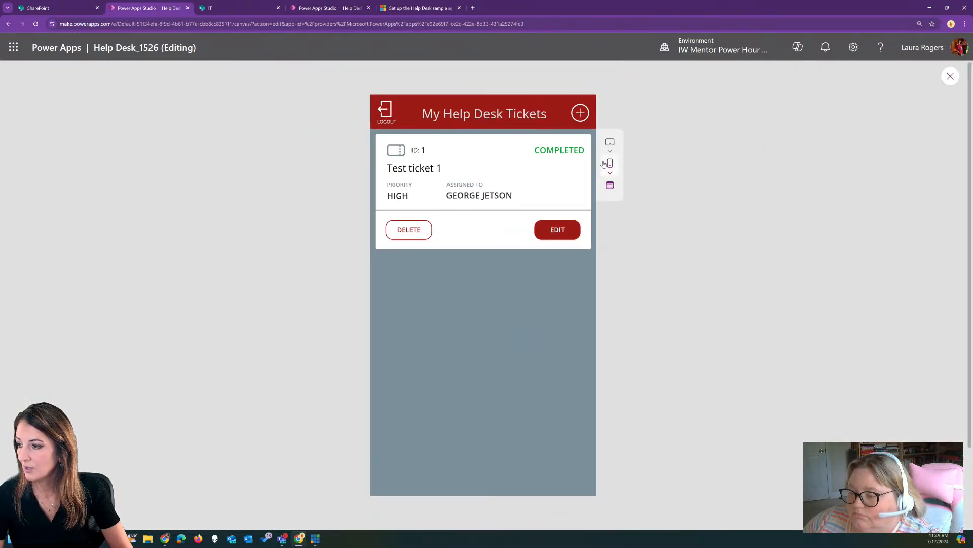
left_click(496, 231)
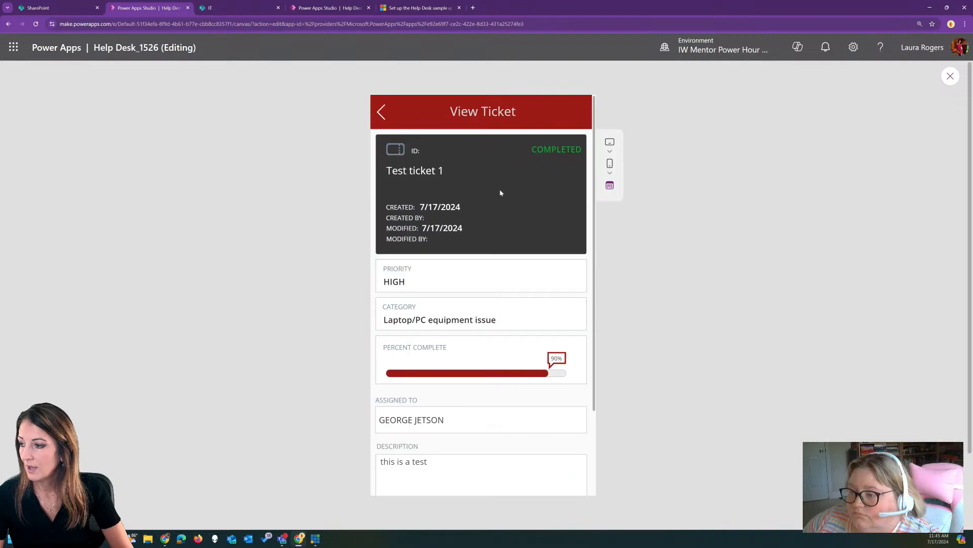
scroll(500, 365, "down", 2)
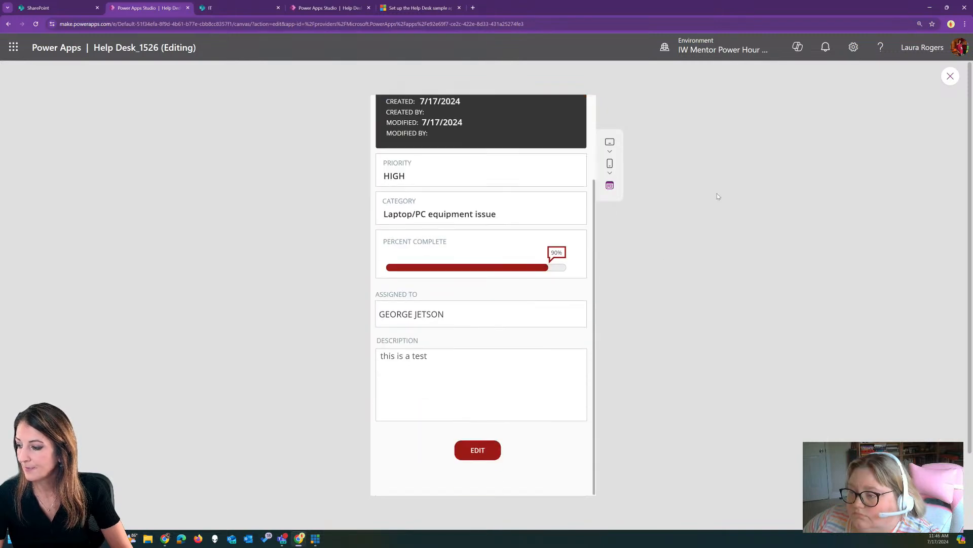
Correct the View Ticket ID label to SelectedTicket.ID, then begin an app-wide search for Id
left_click(950, 76)
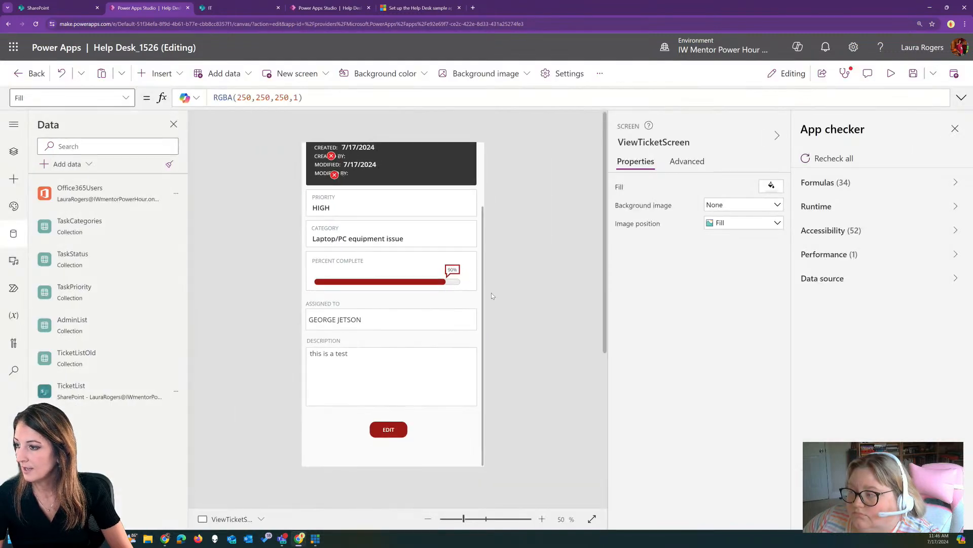
right_click(335, 208)
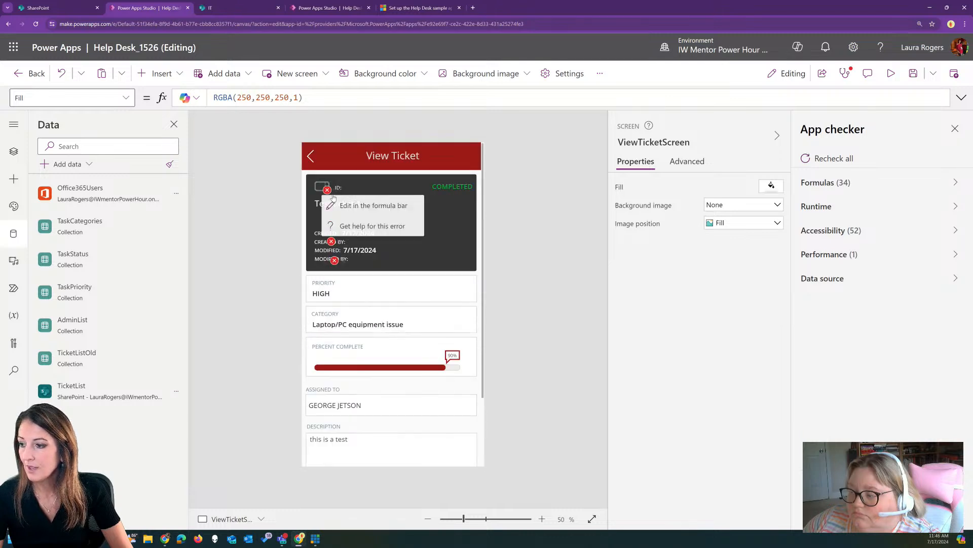
left_click(339, 206)
key("BackSpace")
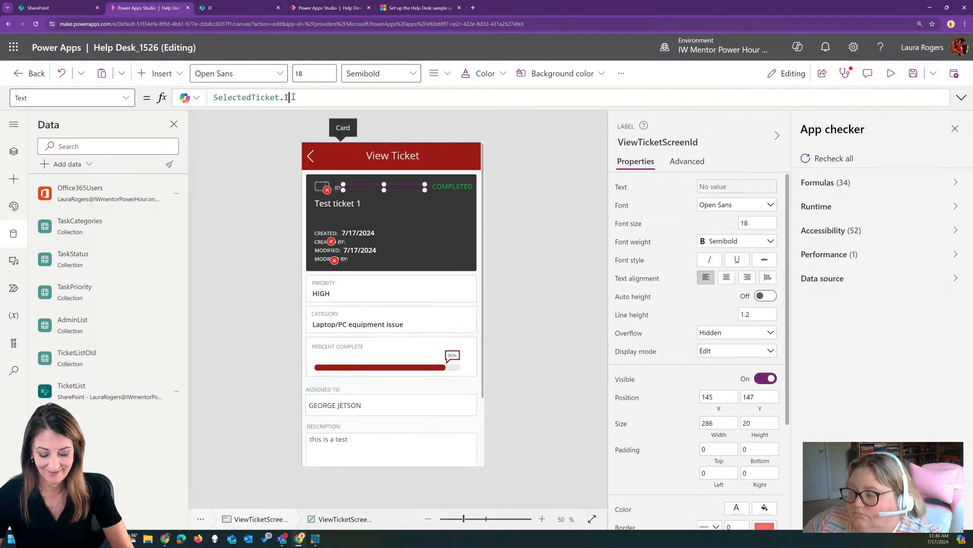
type("D")
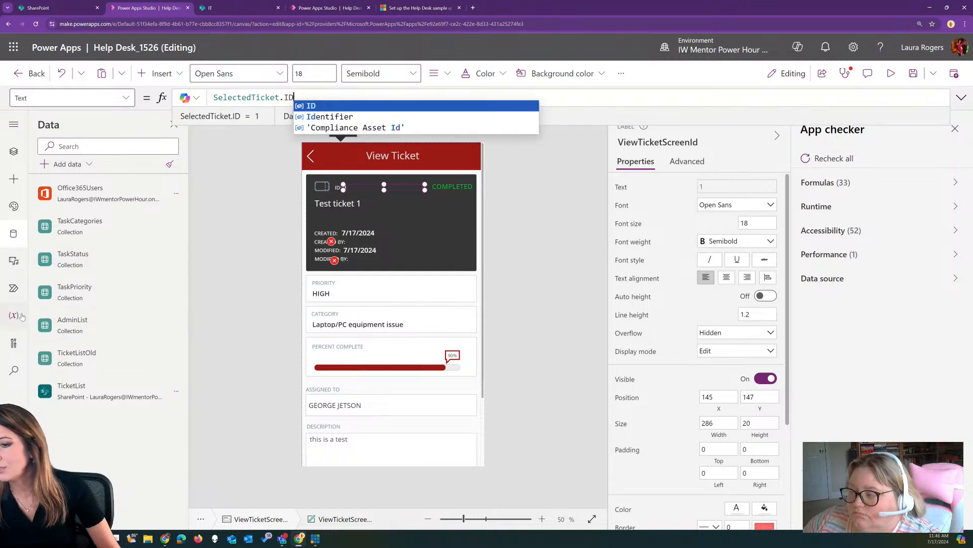
left_click(13, 370)
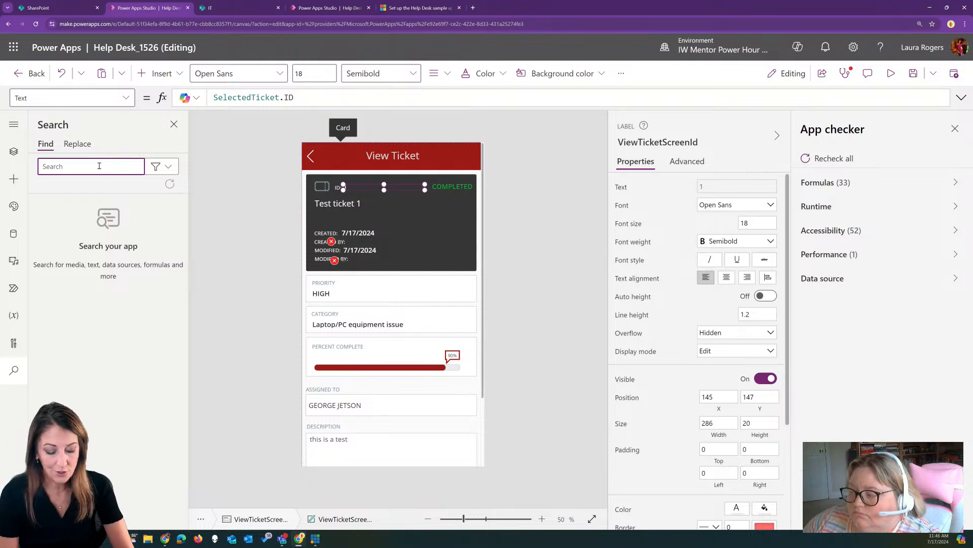
type("i")
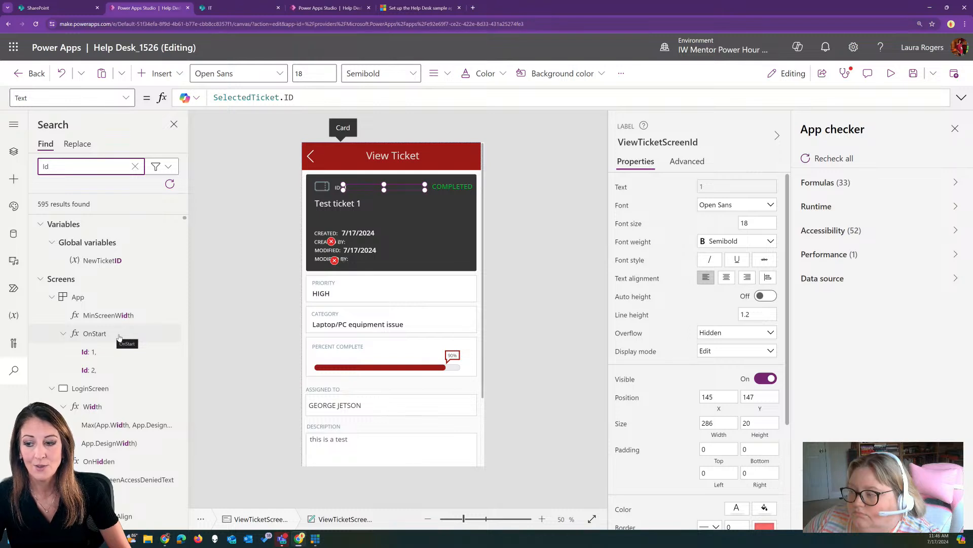
Scroll through the app-wide search results for Id
scroll(118, 334, "down", 3)
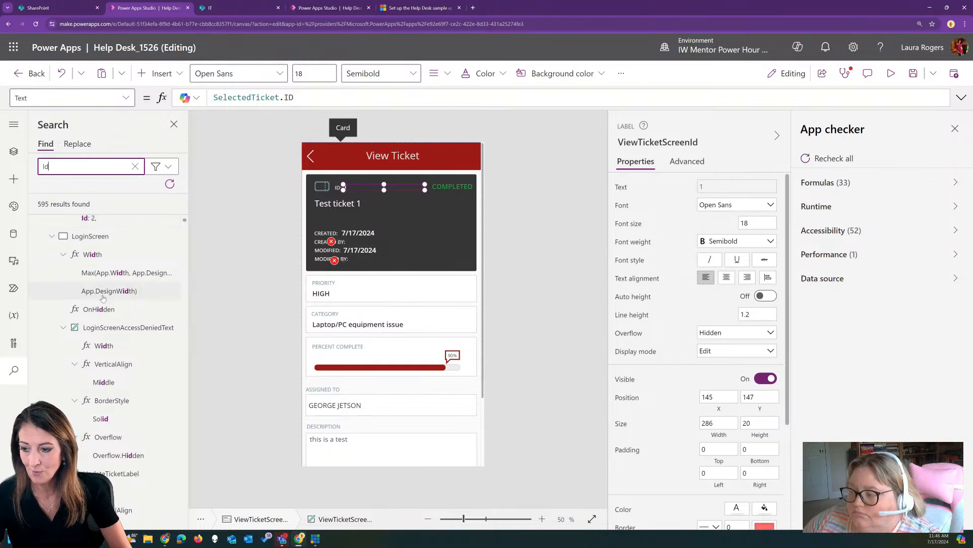
scroll(122, 342, "down", 2)
scroll(122, 342, "down", 3)
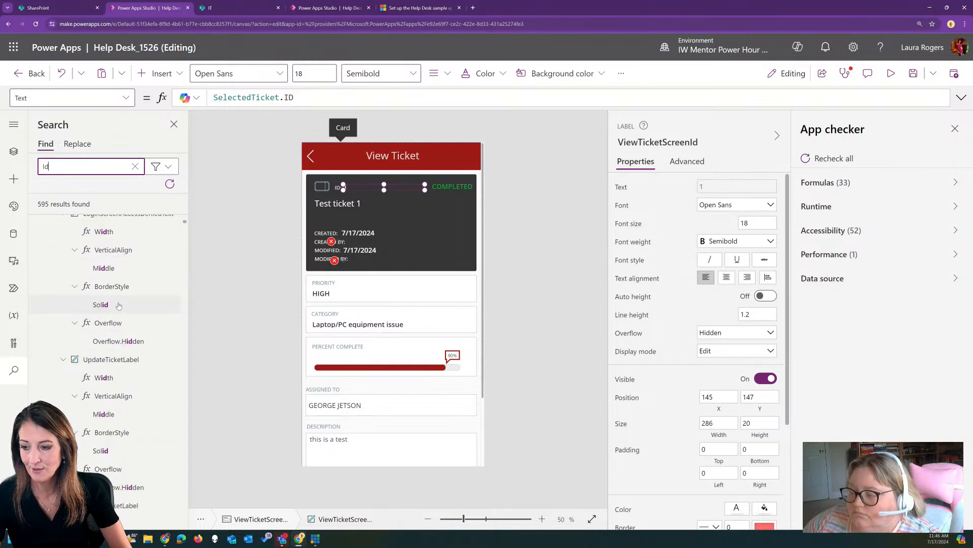
scroll(119, 303, "down", 3)
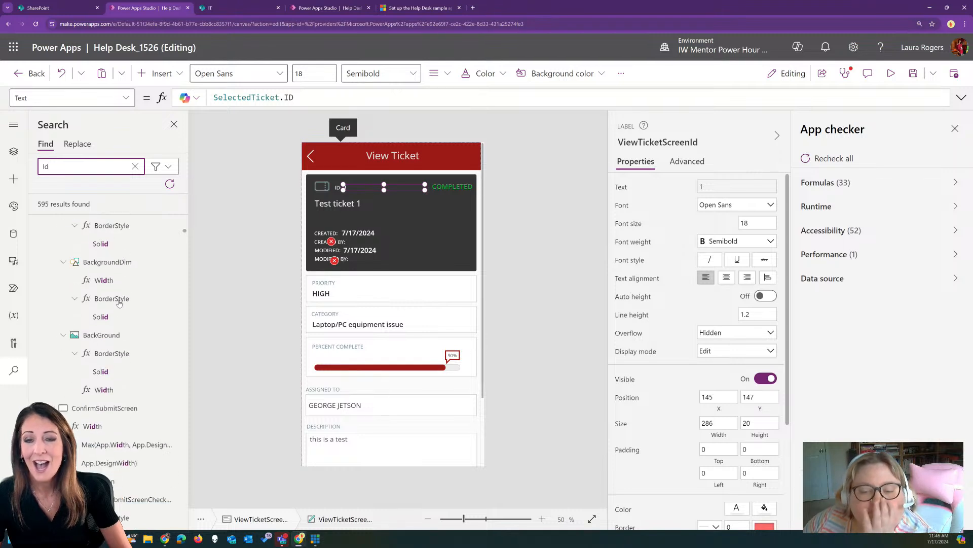
scroll(120, 306, "up", 3)
scroll(119, 306, "up", 5)
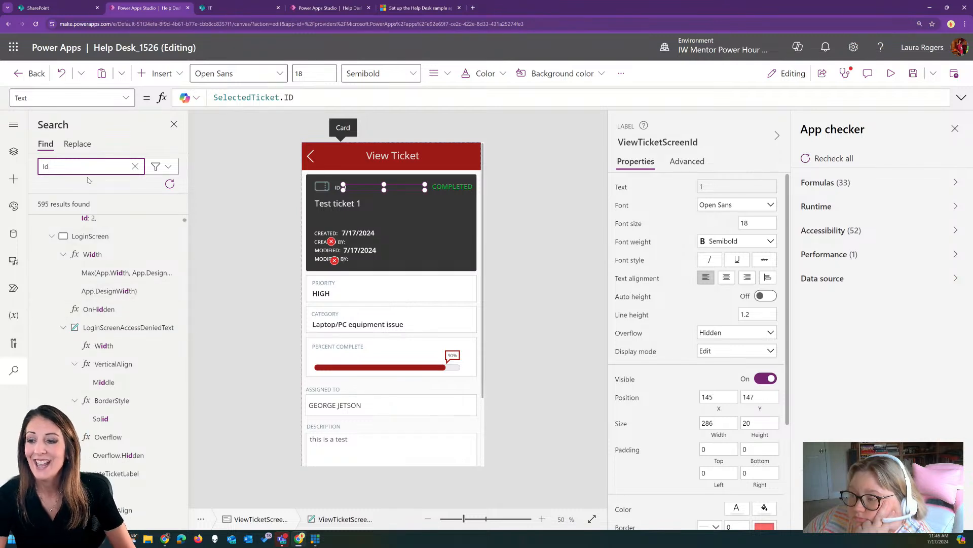
Filter the Id results to Data only, then switch back to all categories
left_click(155, 167)
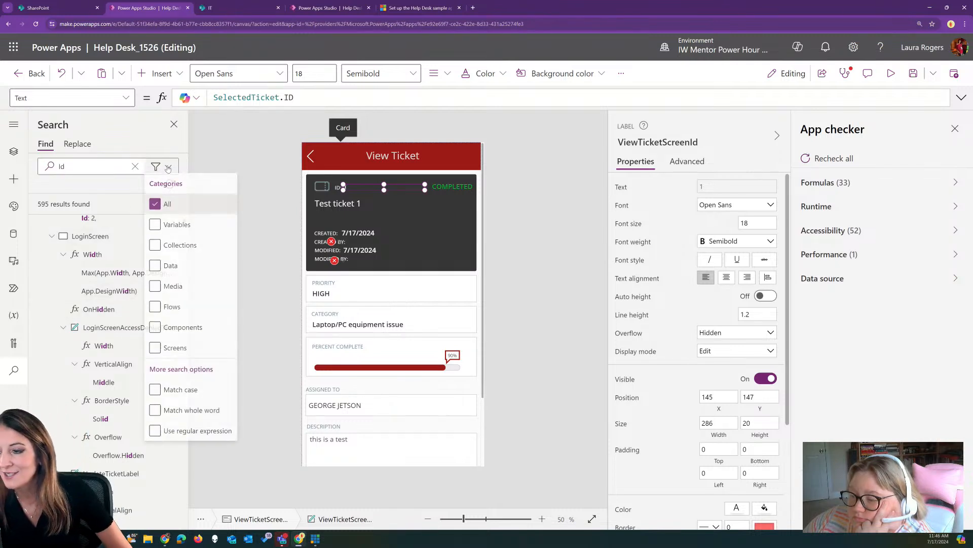
left_click(155, 206)
left_click(155, 267)
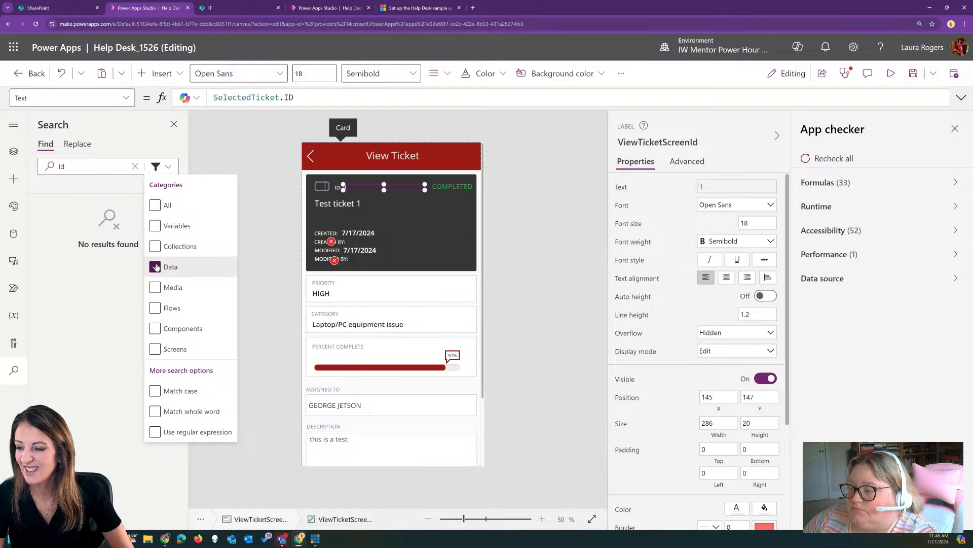
left_click(155, 205)
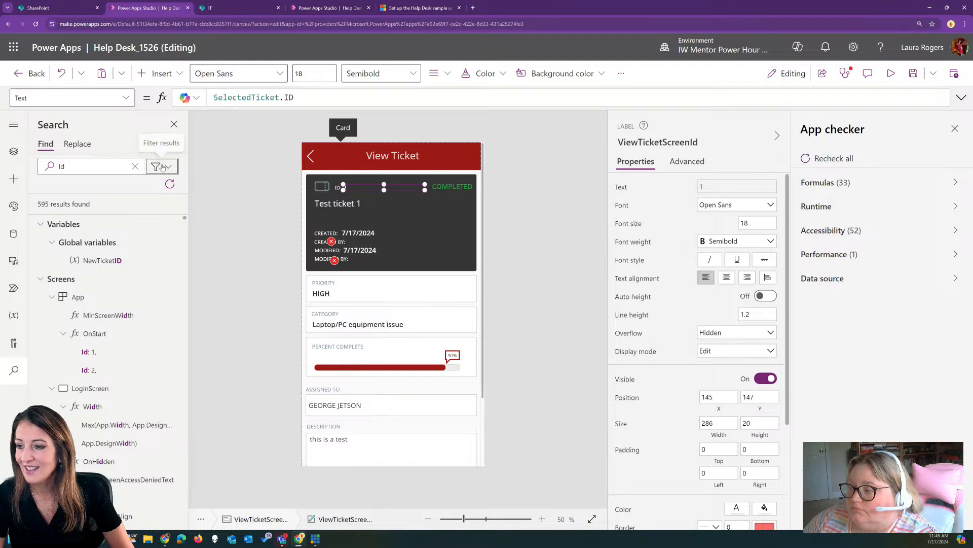
left_click(331, 241)
Append .Email to both SelectedTicket.Author references in the Created By label's Coalesce formula
left_click(365, 254)
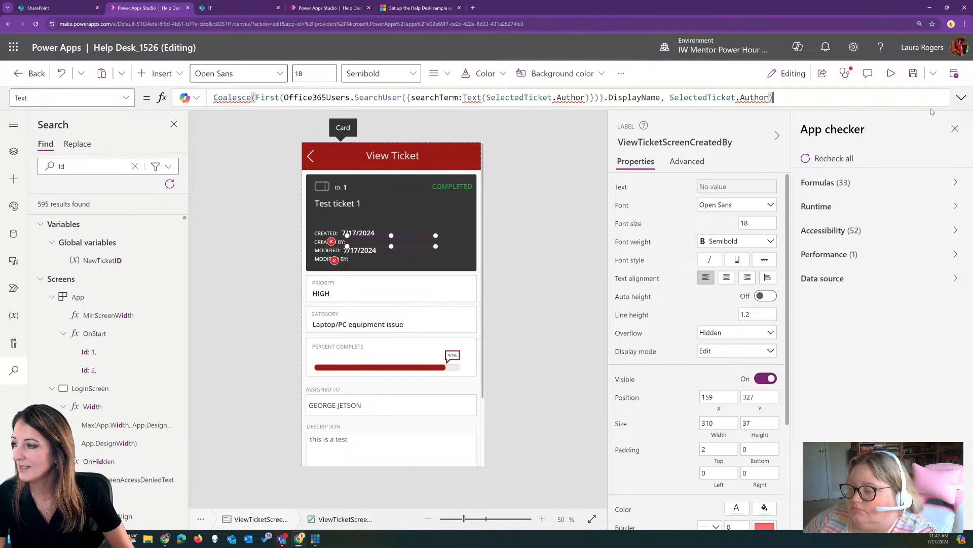
left_click(961, 98)
left_click(586, 98)
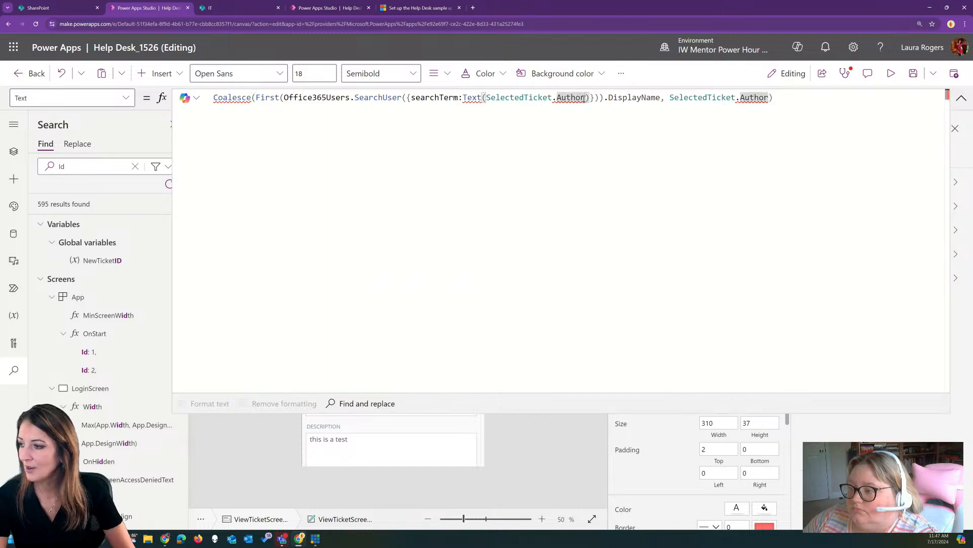
type(".")
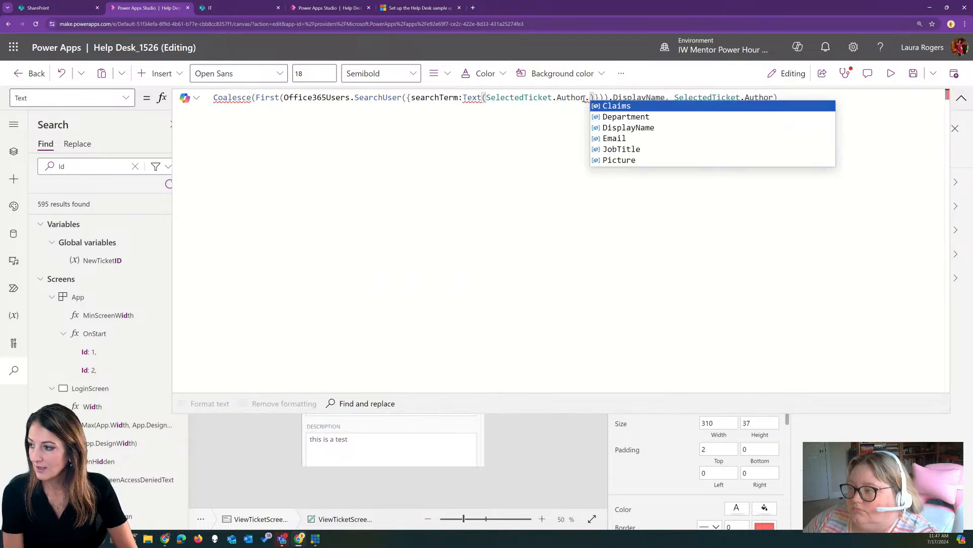
left_click(625, 138)
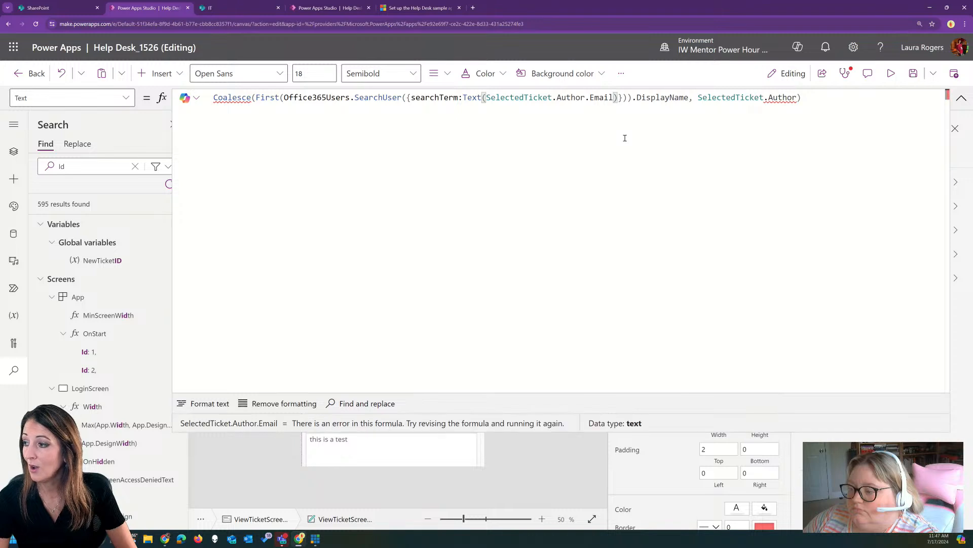
left_click(797, 98)
type(".E")
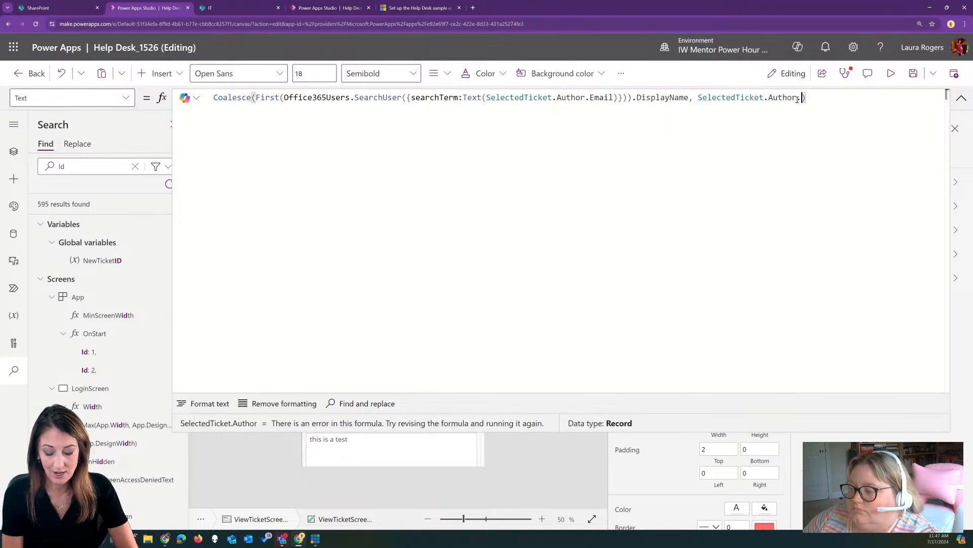
left_click(798, 105)
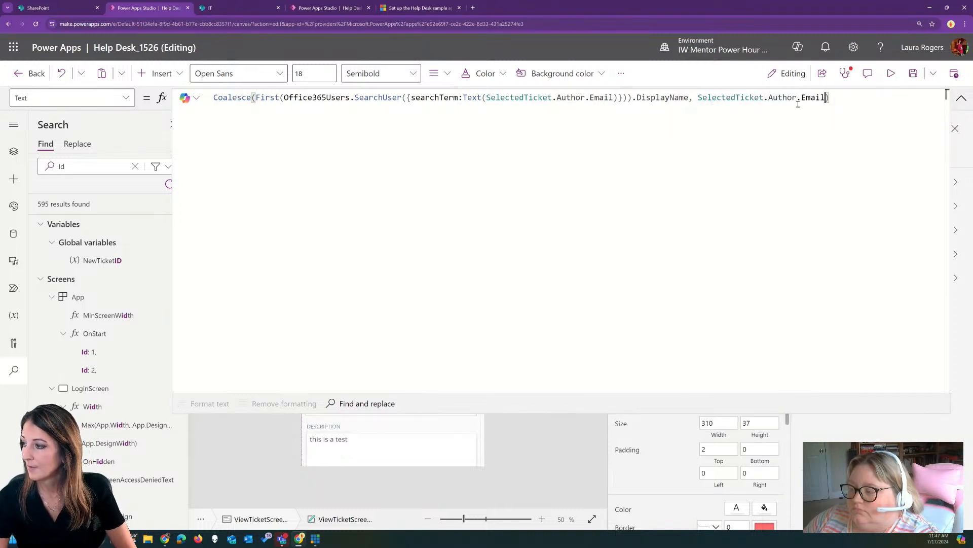
left_click(962, 98)
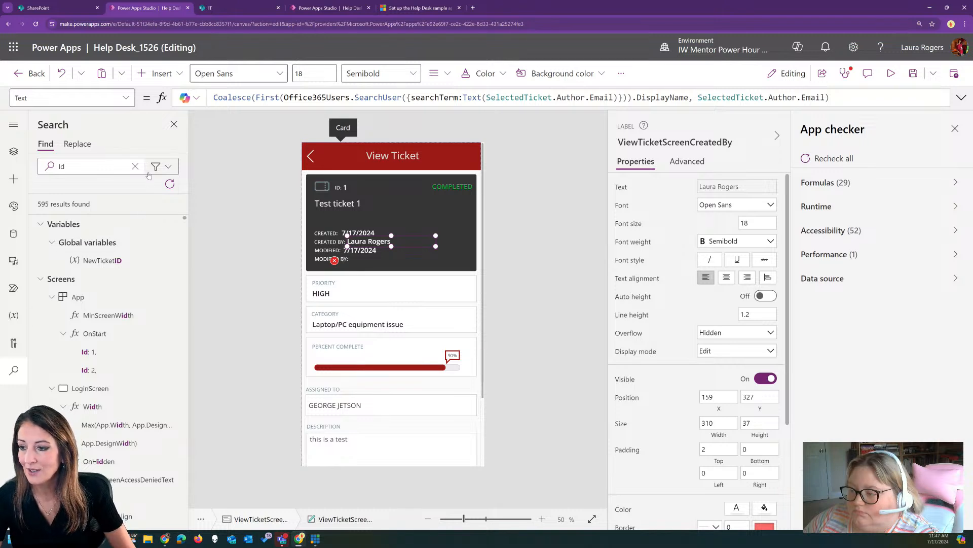
Restrict the Id search to whole-word matches only
left_click(169, 167)
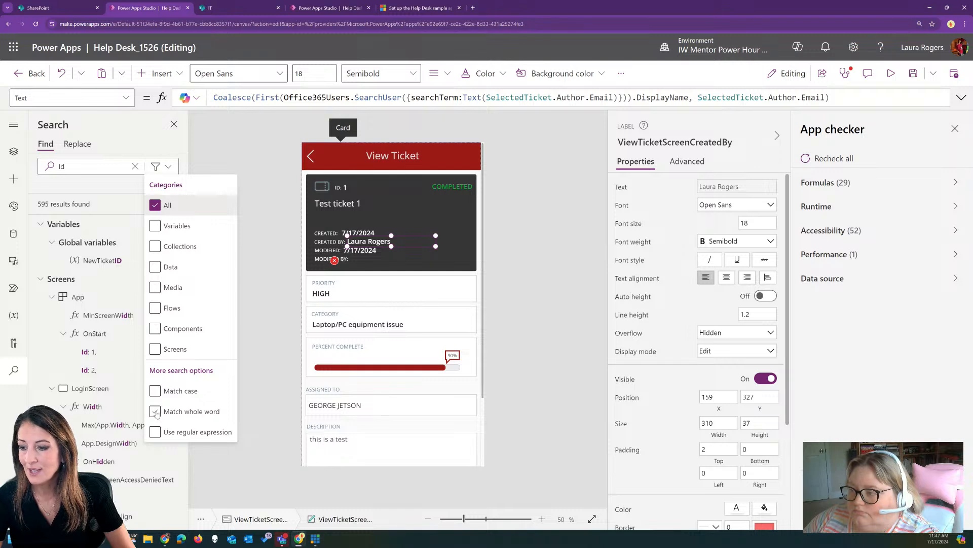
left_click(155, 411)
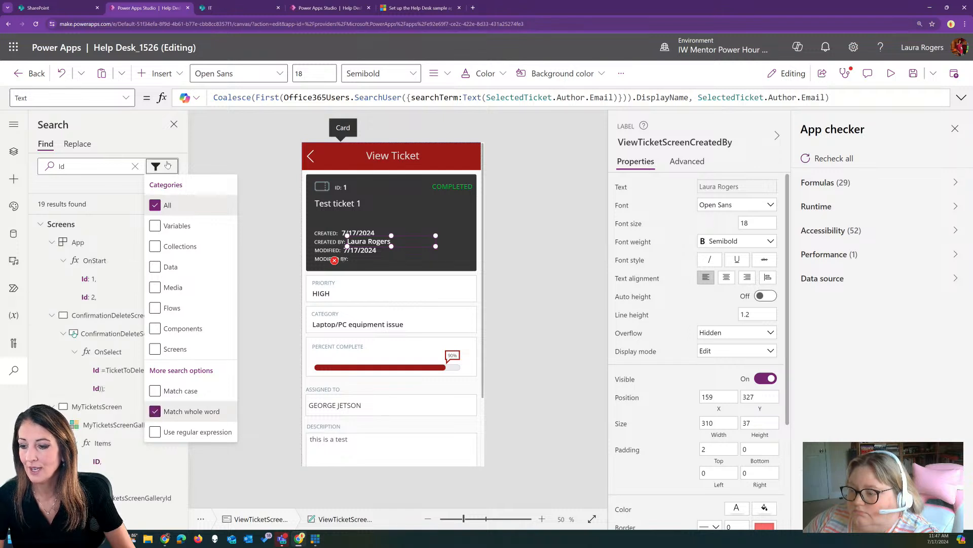
left_click(100, 280)
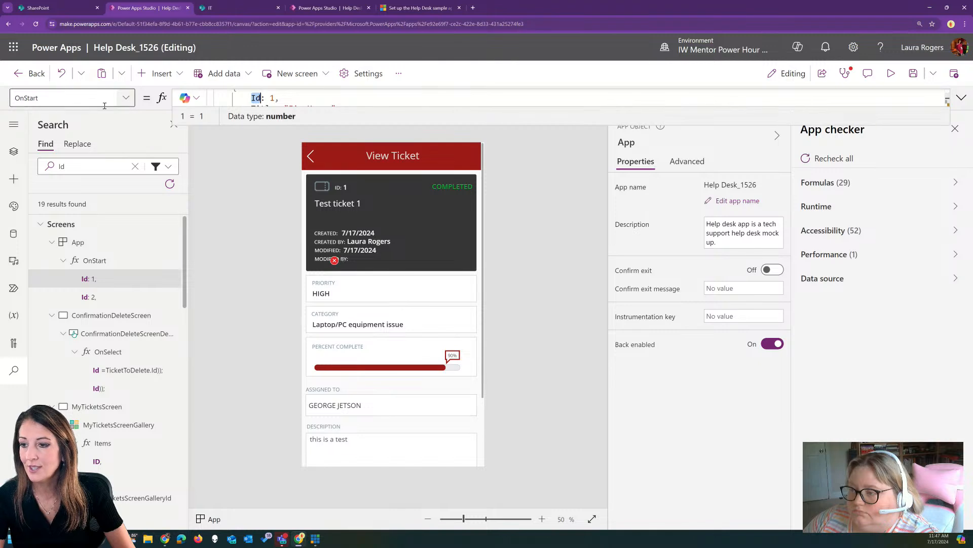
left_click(122, 370)
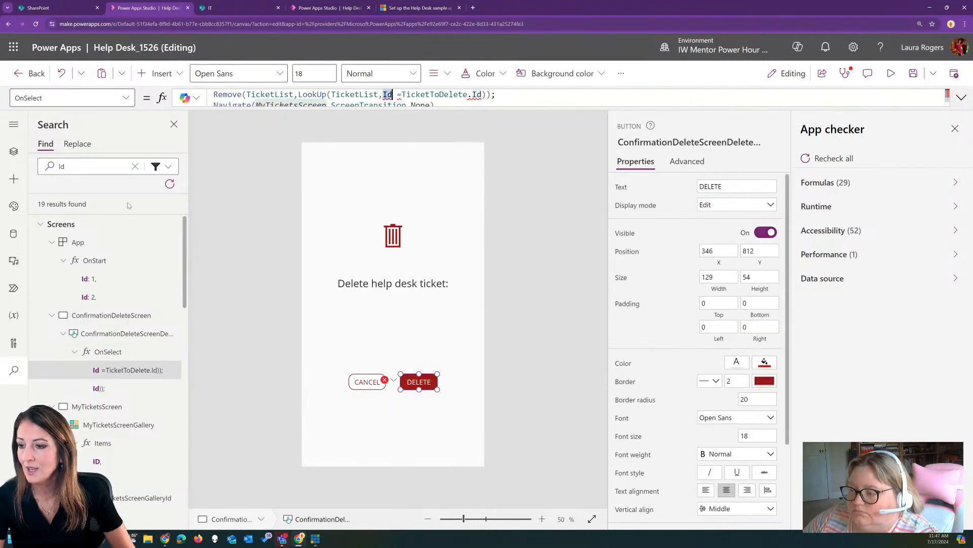
Replace all 19 whole-word Id matches with ID
left_click(77, 143)
left_click(93, 189)
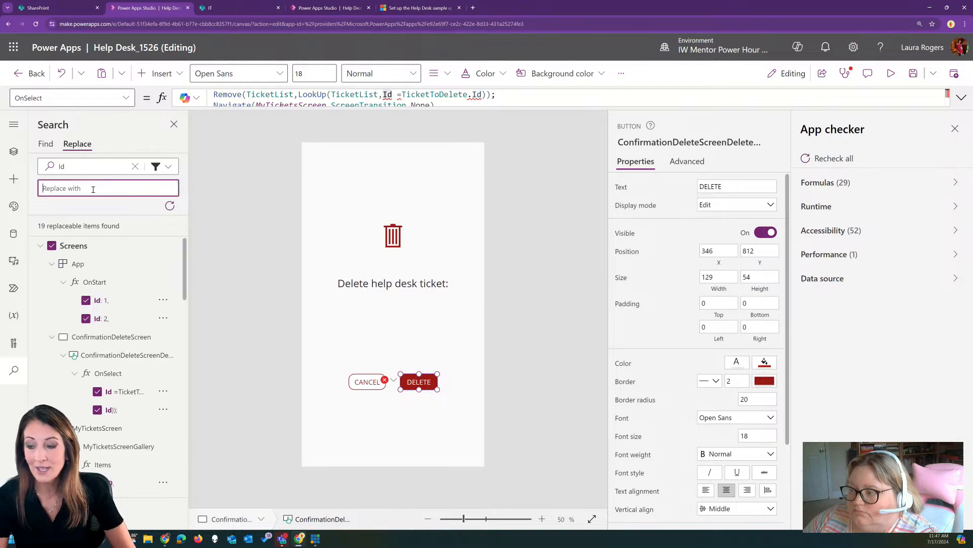
type("ID")
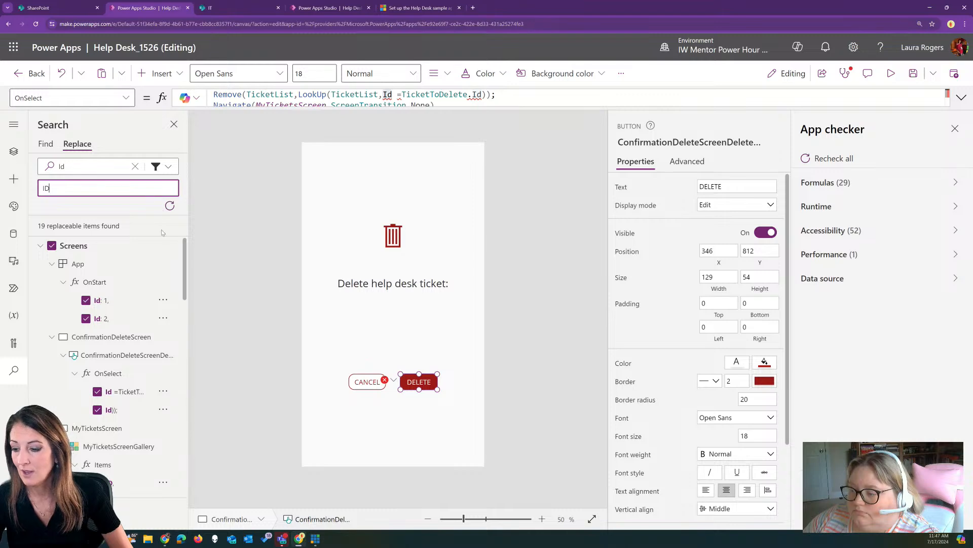
left_click(170, 206)
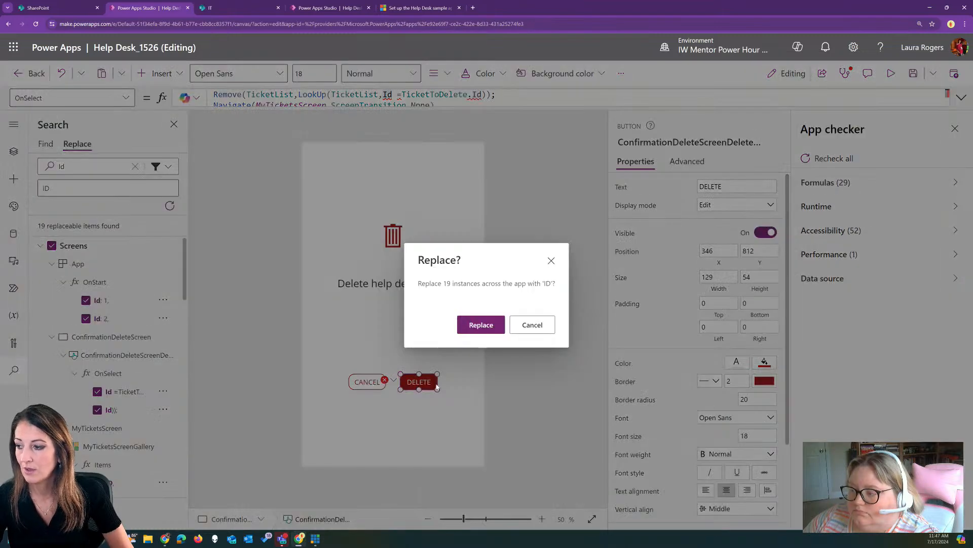
left_click(490, 325)
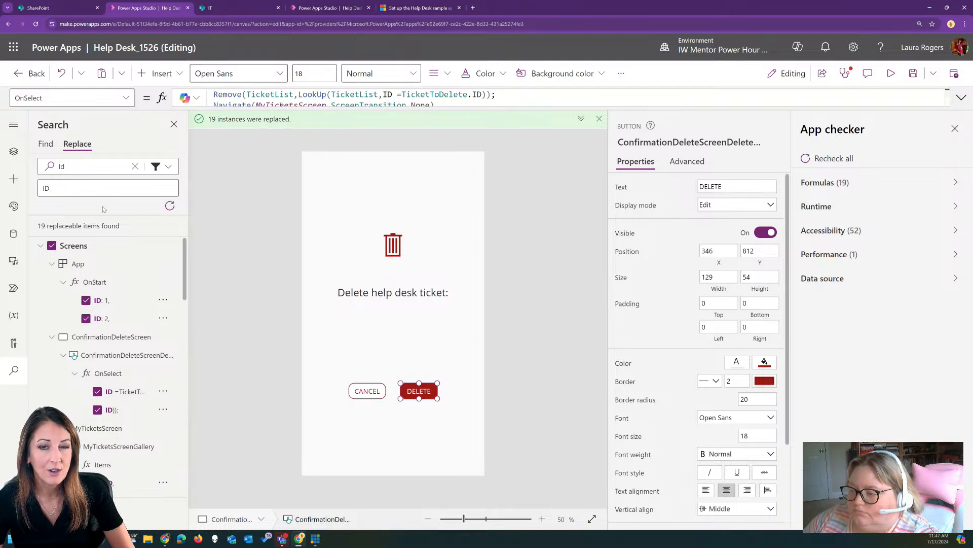
left_click(91, 169)
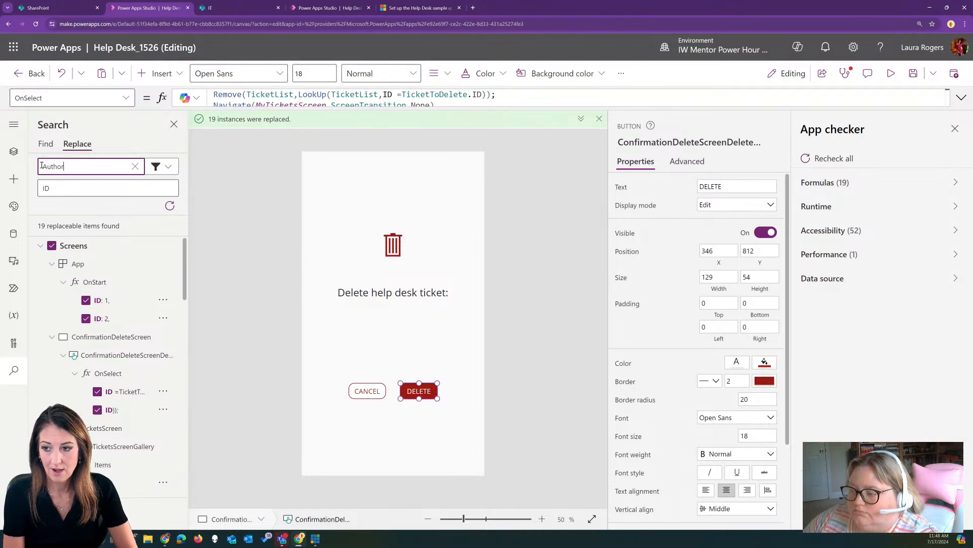
Replace all 8 Author references with Author.Email
type("Author")
key("Tab")
type("Author.Email")
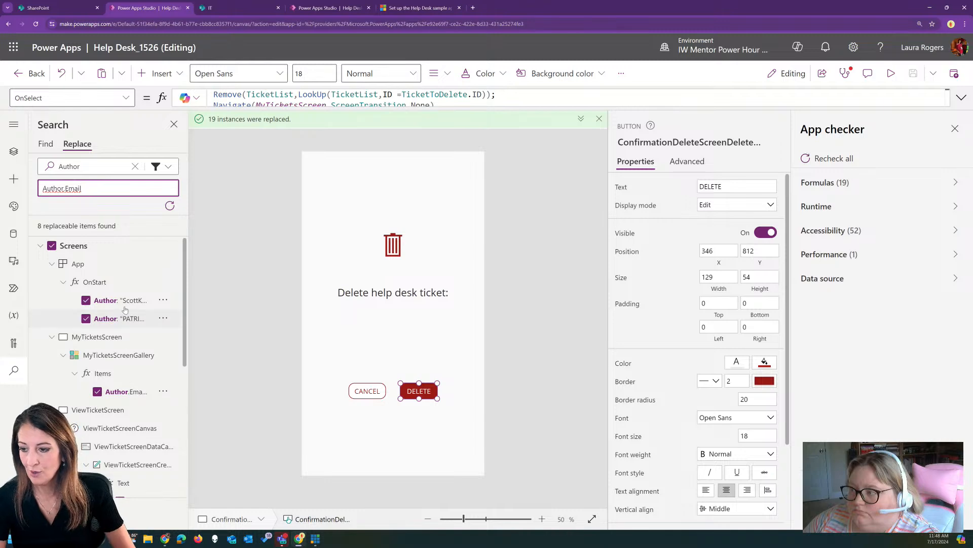
left_click(170, 207)
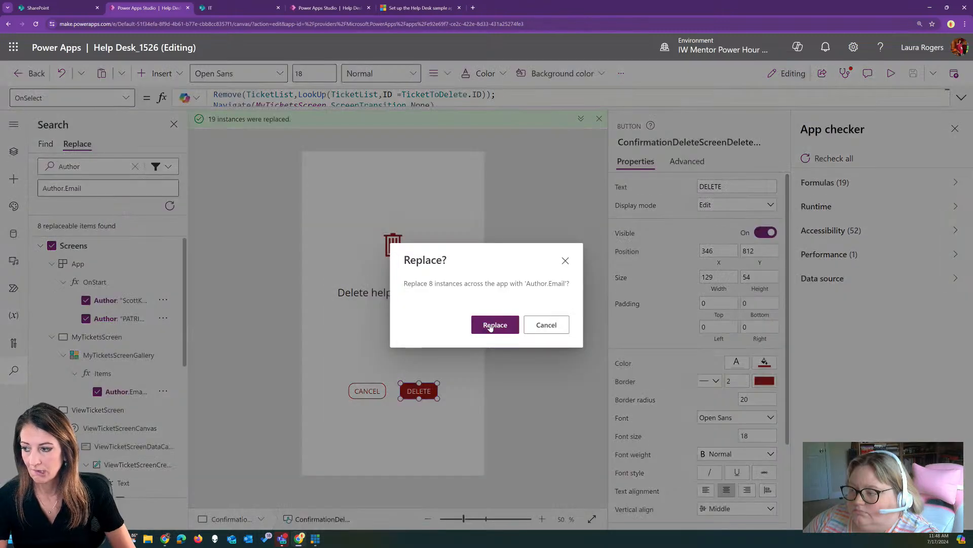
left_click(490, 324)
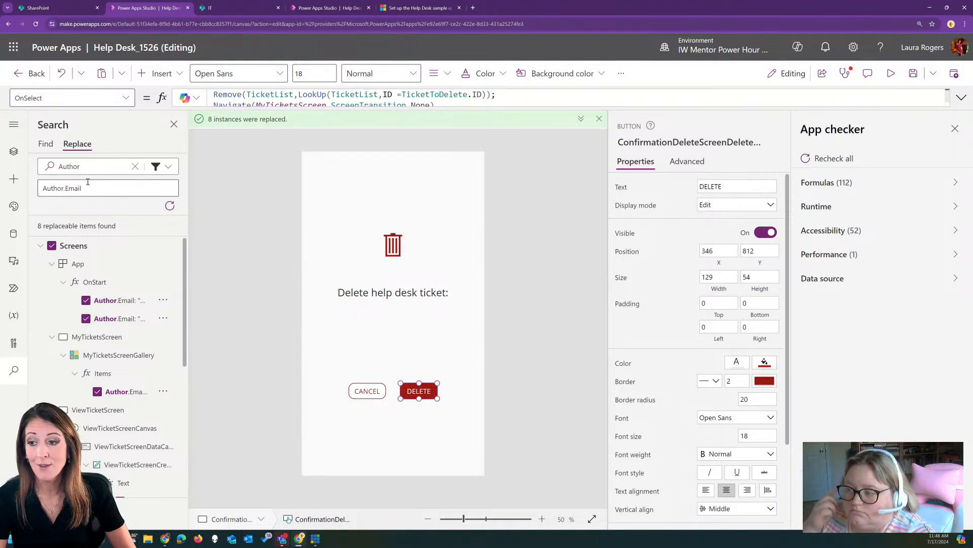
Replace all 9 Editor references with Editor.Email
left_click_drag(64, 188, 26, 191)
type("Editor")
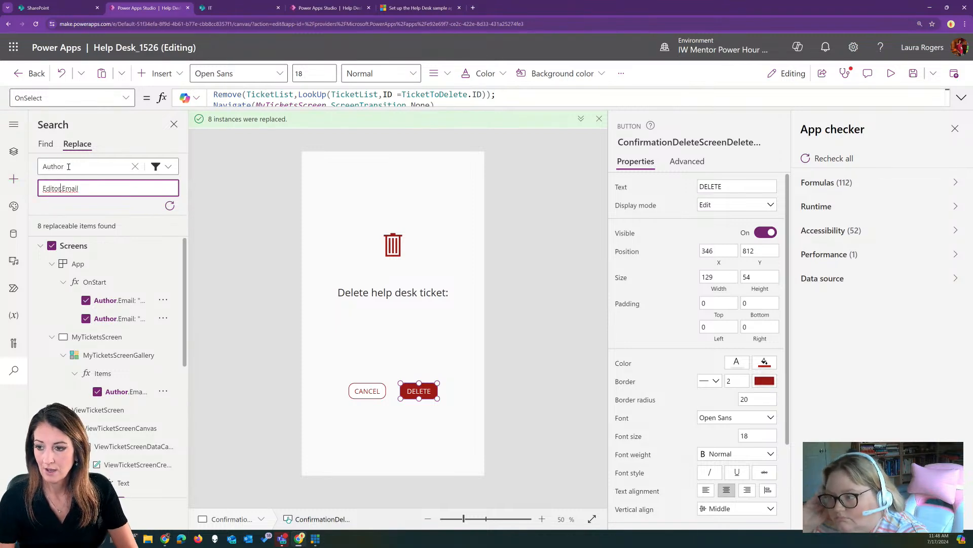
left_click_drag(82, 166, 59, 167)
type("Editor")
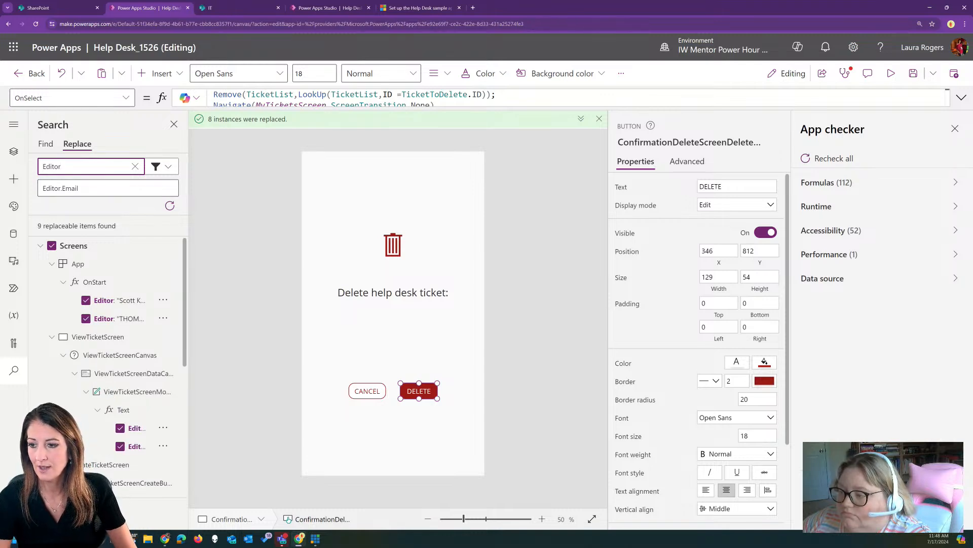
left_click(170, 206)
left_click(494, 325)
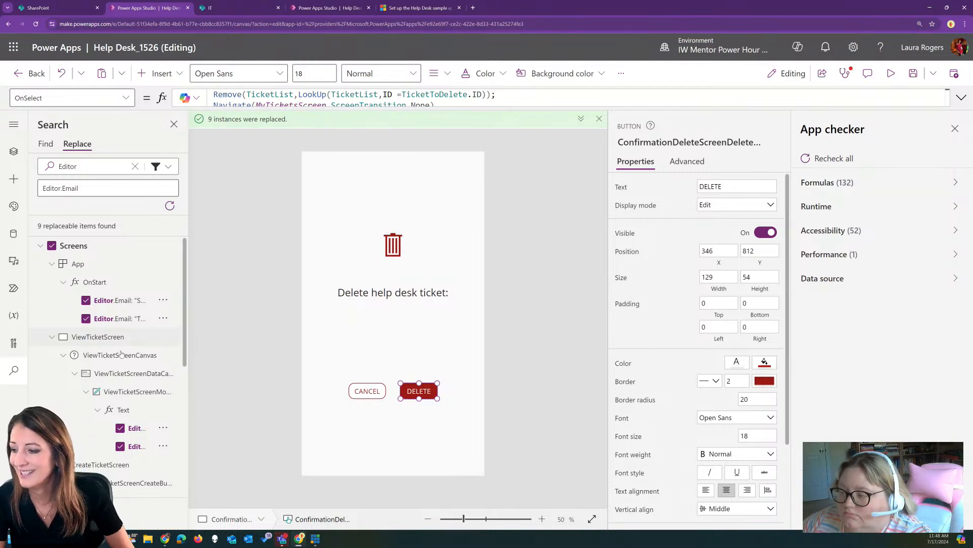
Preview the app, logging in as a help desk user to check the ticket list
left_click(891, 74)
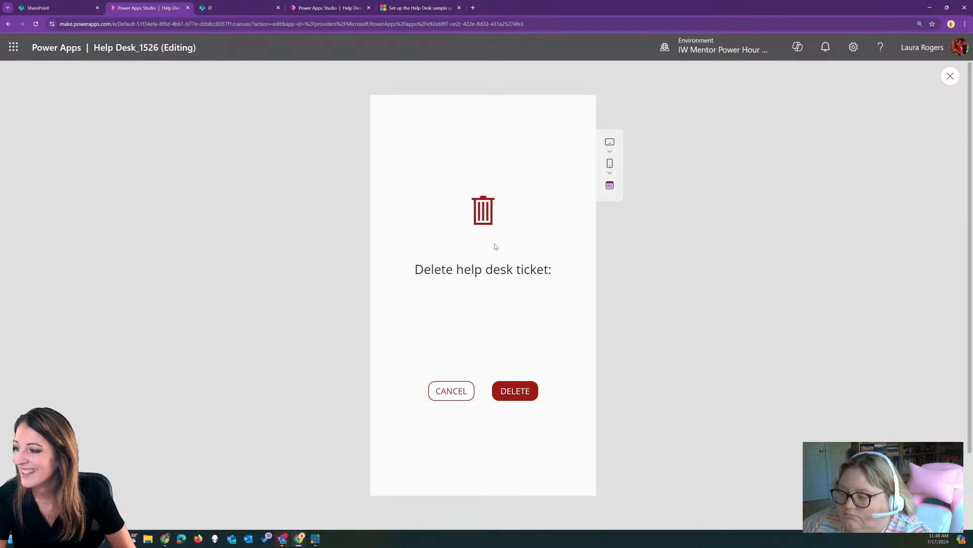
left_click(446, 395)
left_click(382, 112)
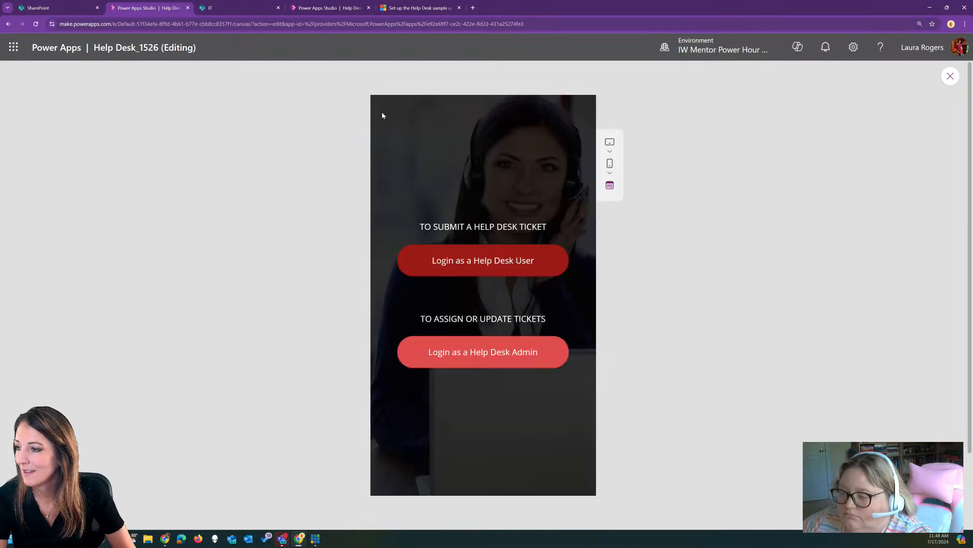
left_click(538, 256)
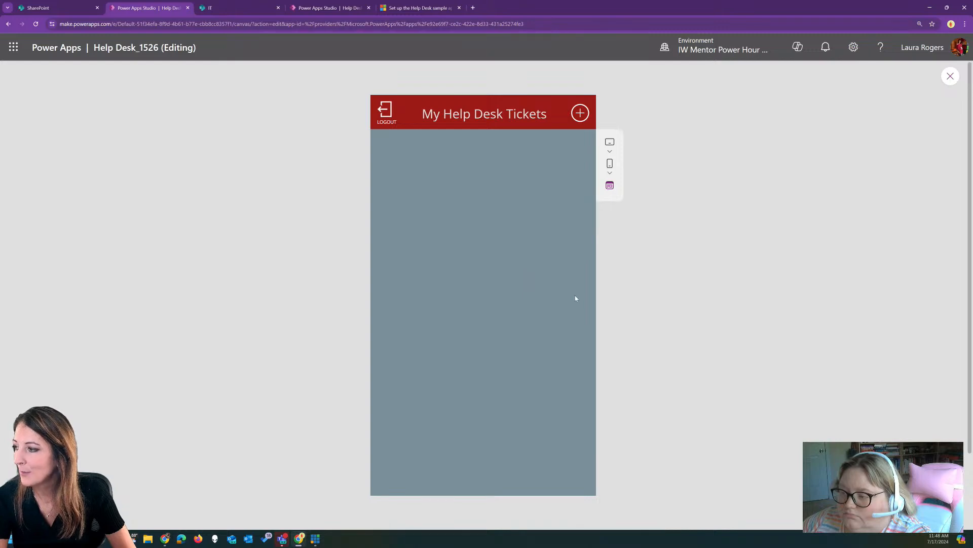
left_click(950, 76)
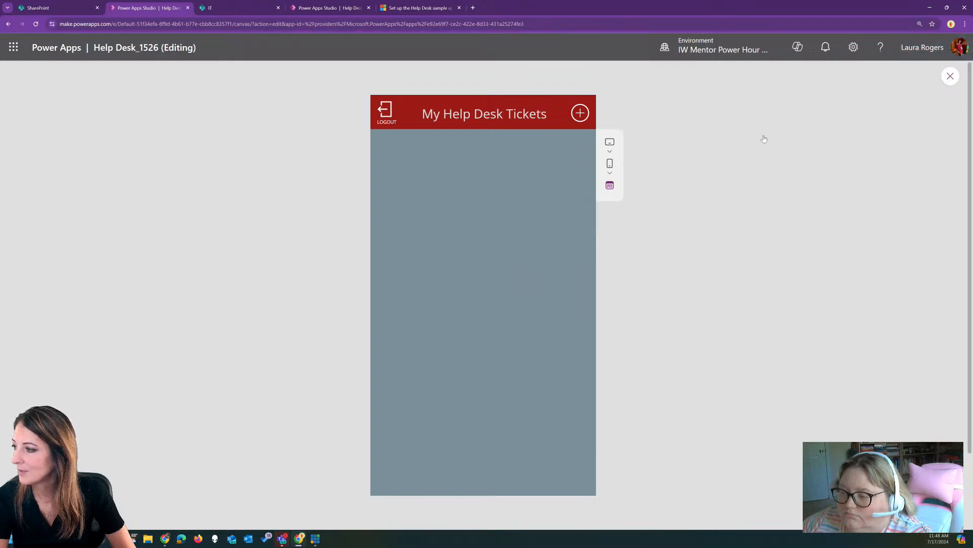
Remove the duplicated .Email from the gallery's Items filter, then preview again
left_click(297, 189)
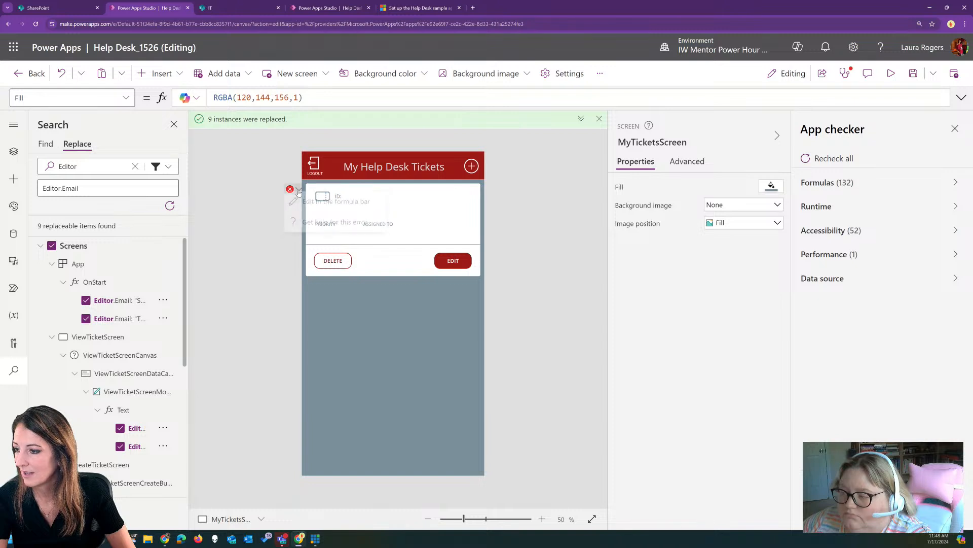
left_click(337, 205)
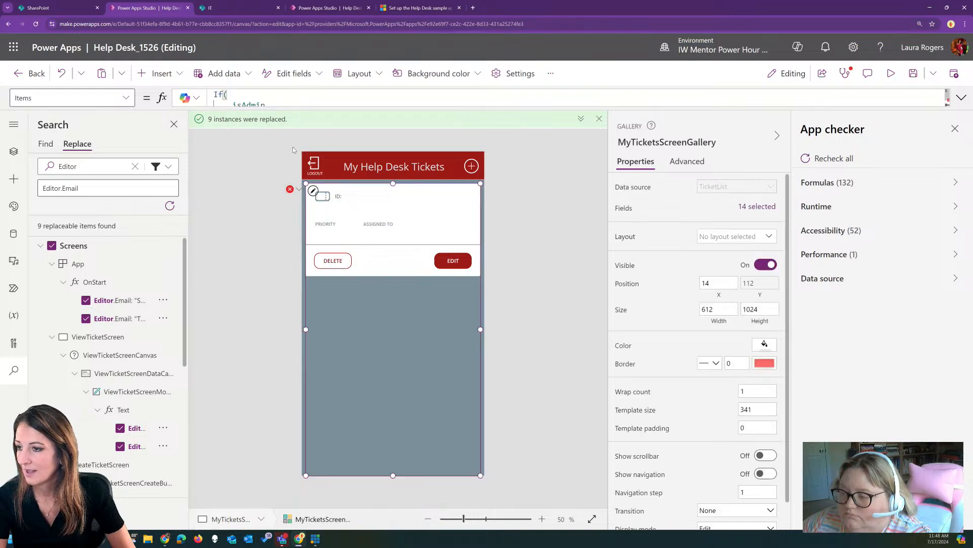
left_click(961, 98)
left_click_drag(355, 204, 327, 203)
key("BackSpace")
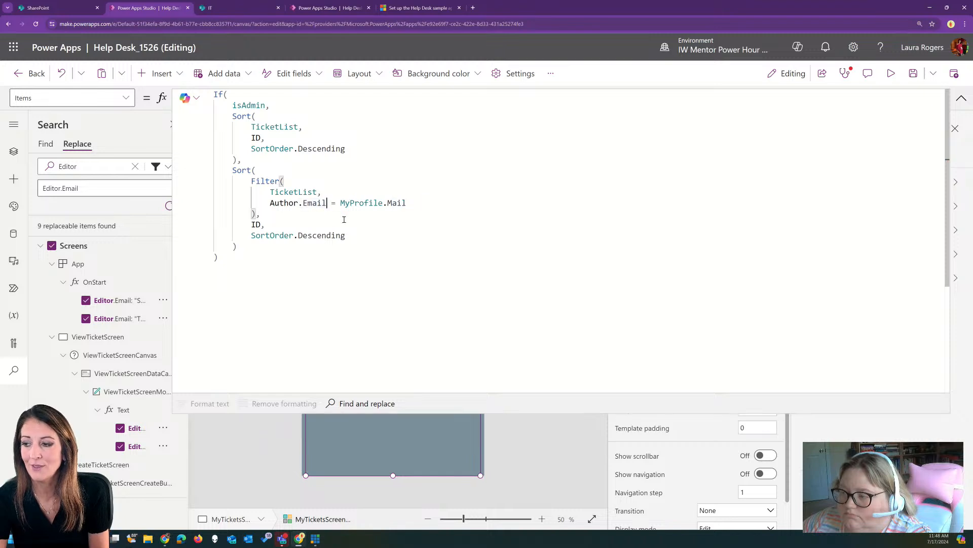
left_click(961, 97)
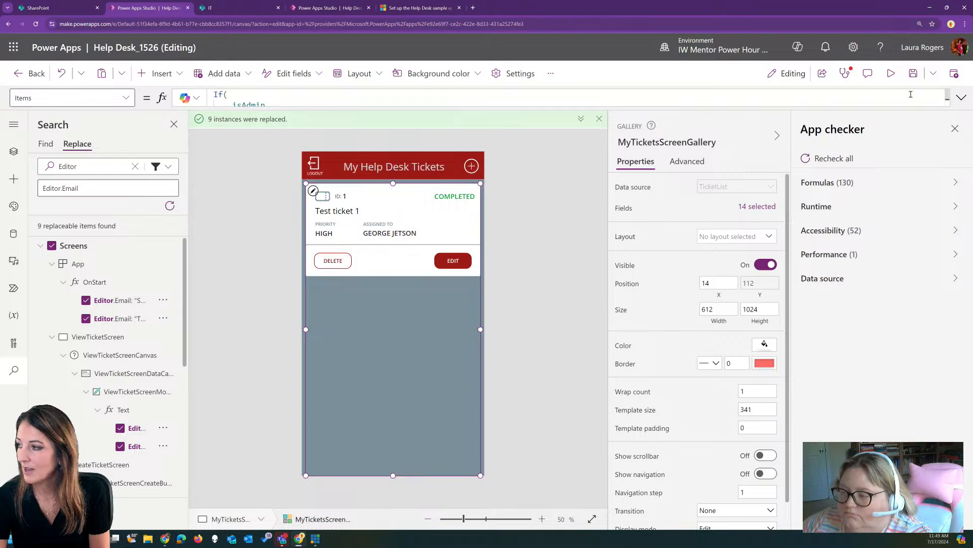
left_click(891, 73)
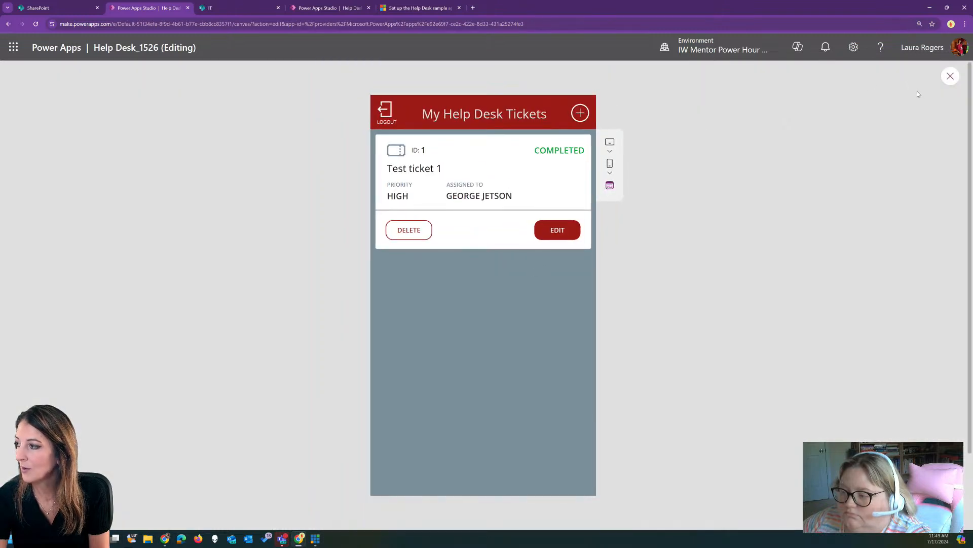
left_click(948, 79)
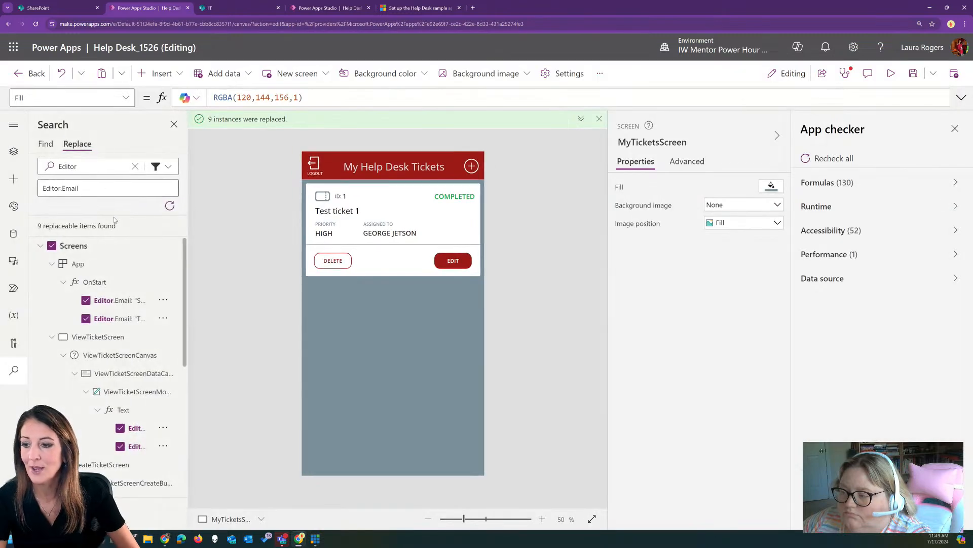
Replace the 2 remaining Author.Email.Email references with Author.Email, then open the first CreateTicketScreen error
left_click(87, 169)
key("BackSpace")
key("BackSpace")
key("BackSpace")
key("BackSpace")
key("BackSpace")
key("BackSpace")
type("Author.Email.Email")
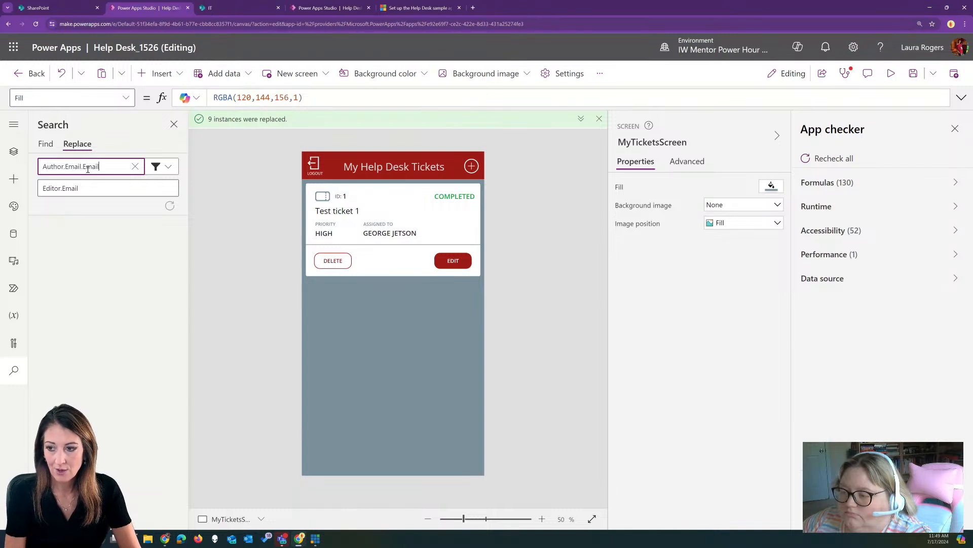
double_click(51, 188)
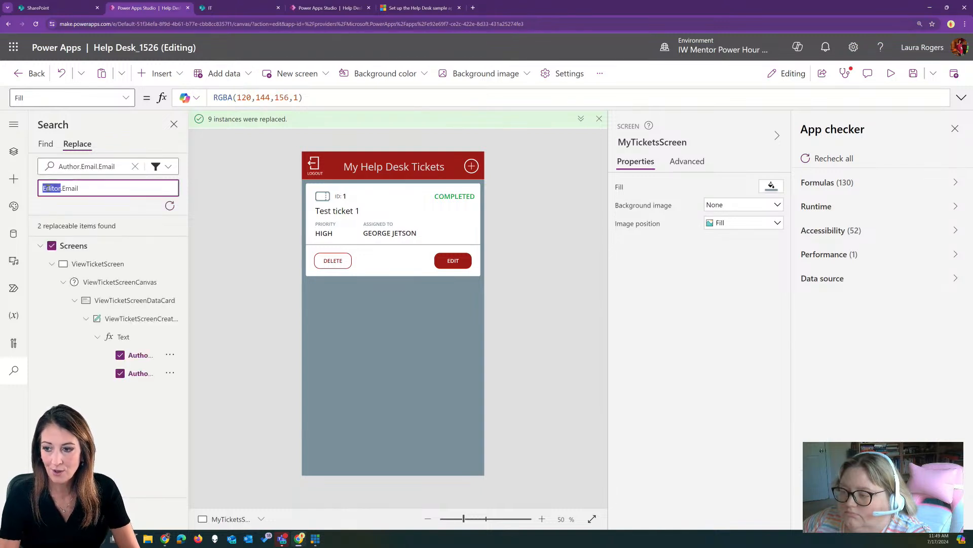
type("Author")
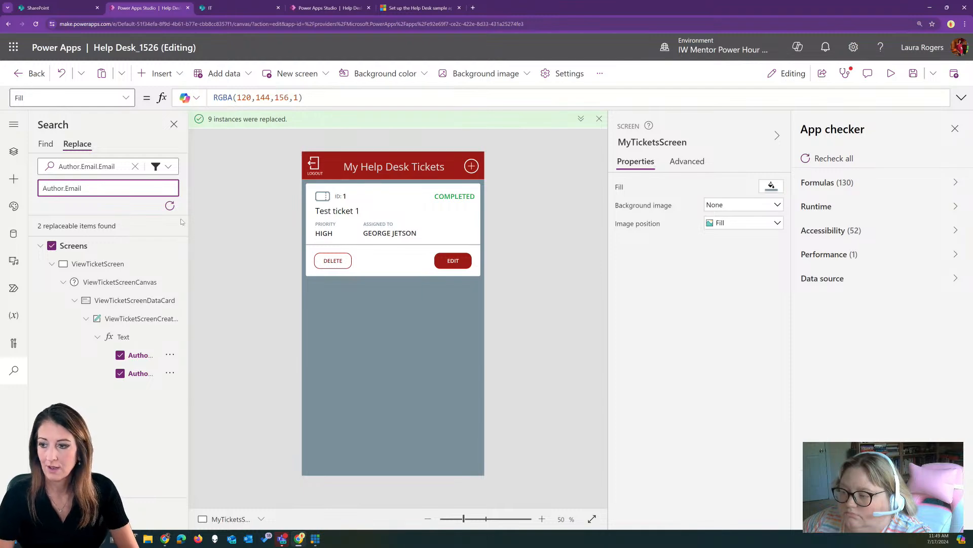
key("Return")
left_click(494, 326)
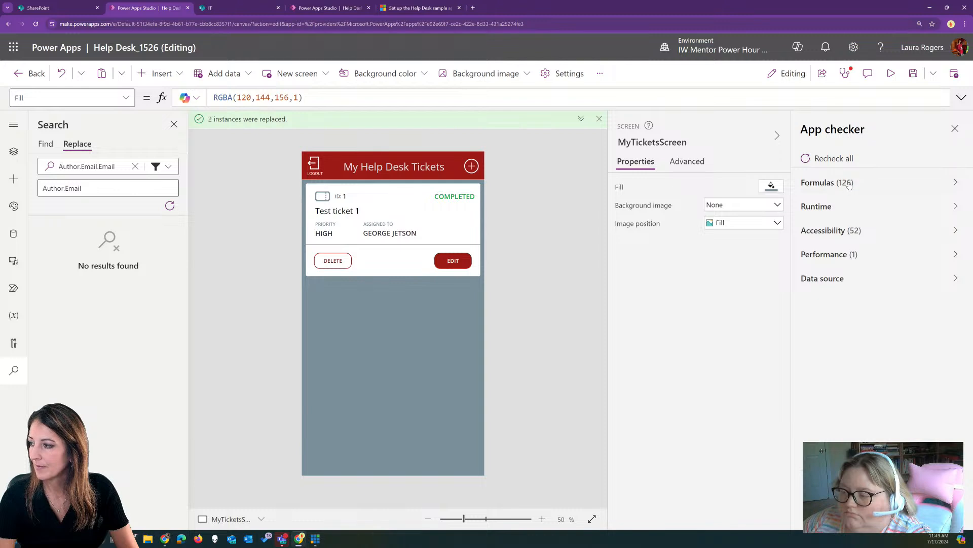
left_click(831, 183)
left_click(882, 245)
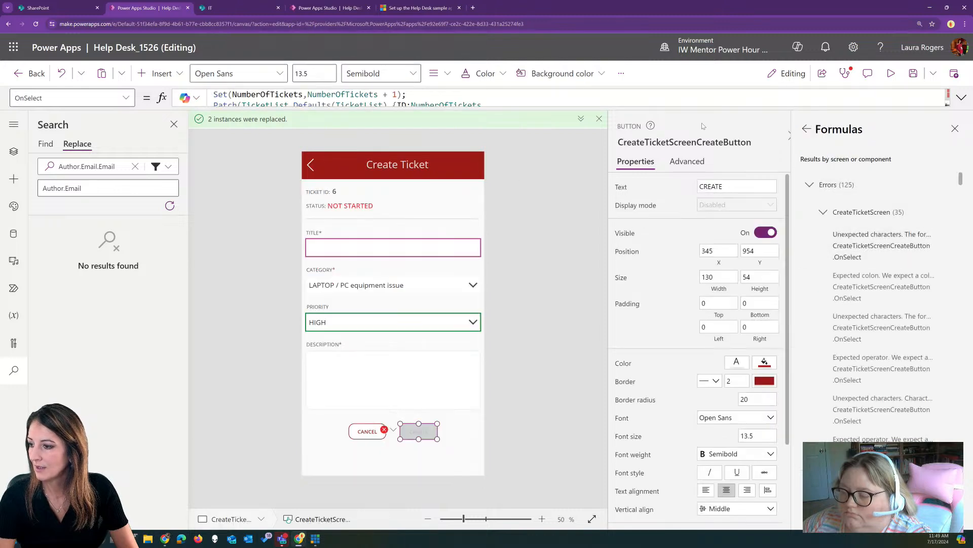
Delete the extra .Email after Author and Editor in the Create Ticket Patch formula
left_click(962, 98)
left_click(562, 148)
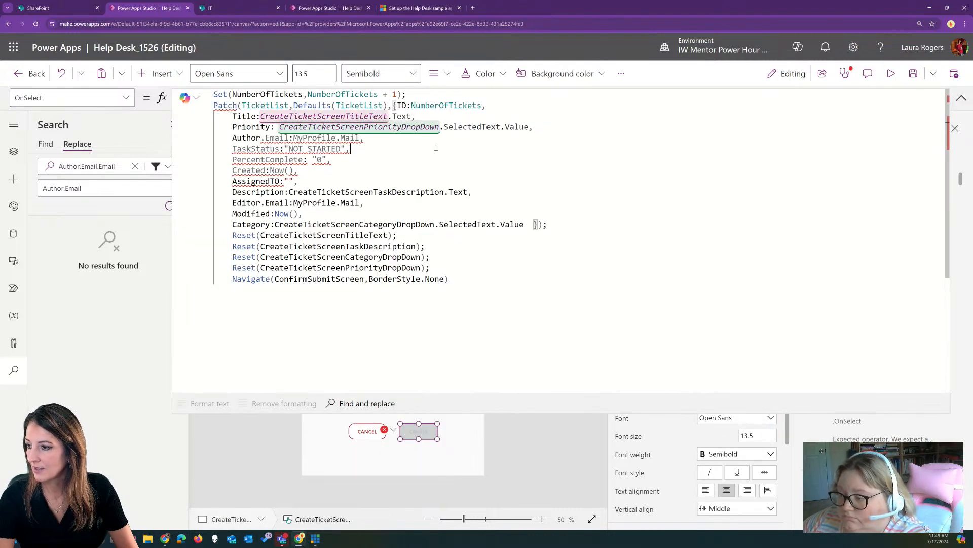
left_click(352, 138)
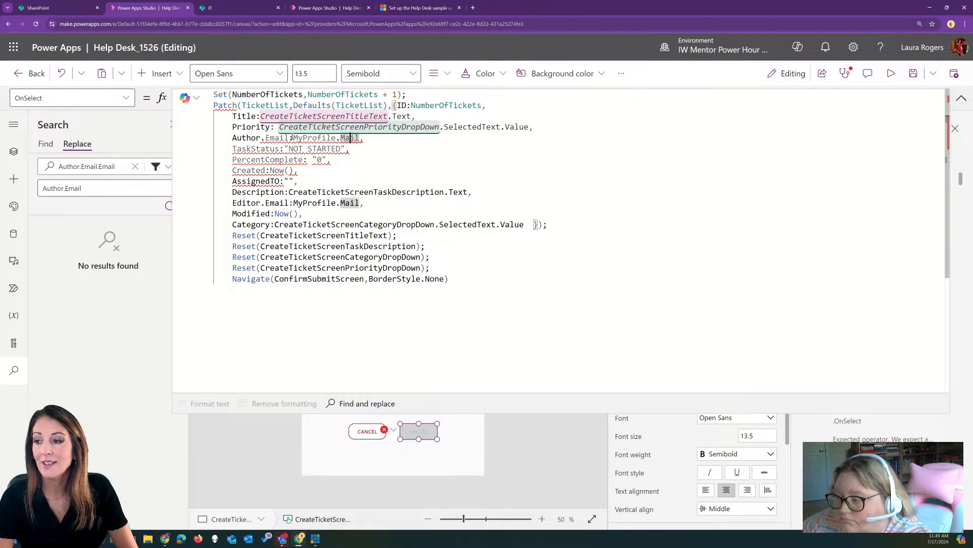
mouse_move(287, 138)
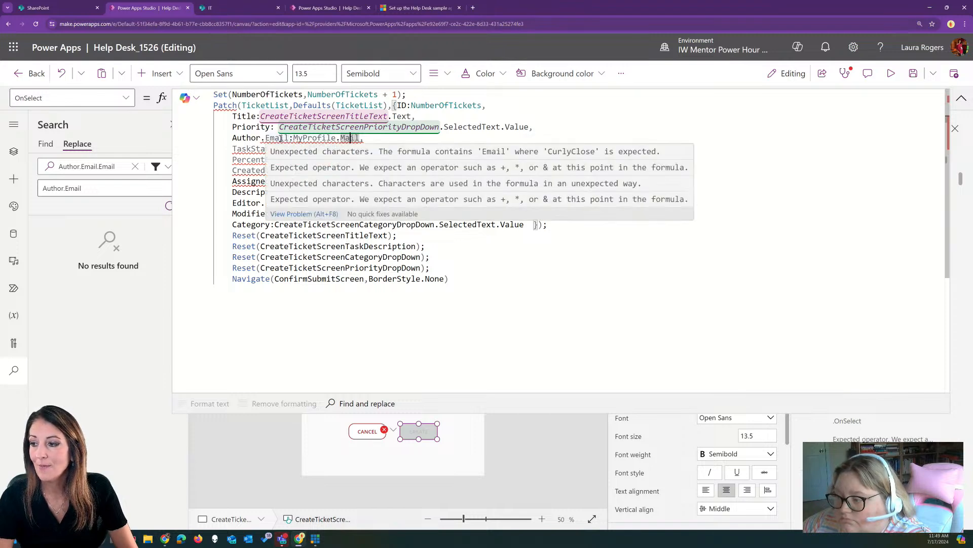
left_click_drag(288, 138, 262, 138)
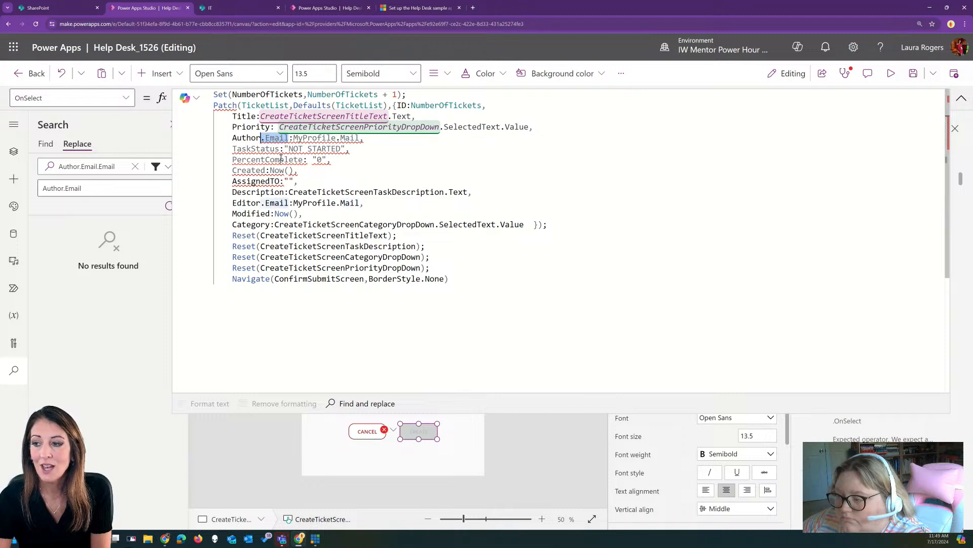
key("BackSpace")
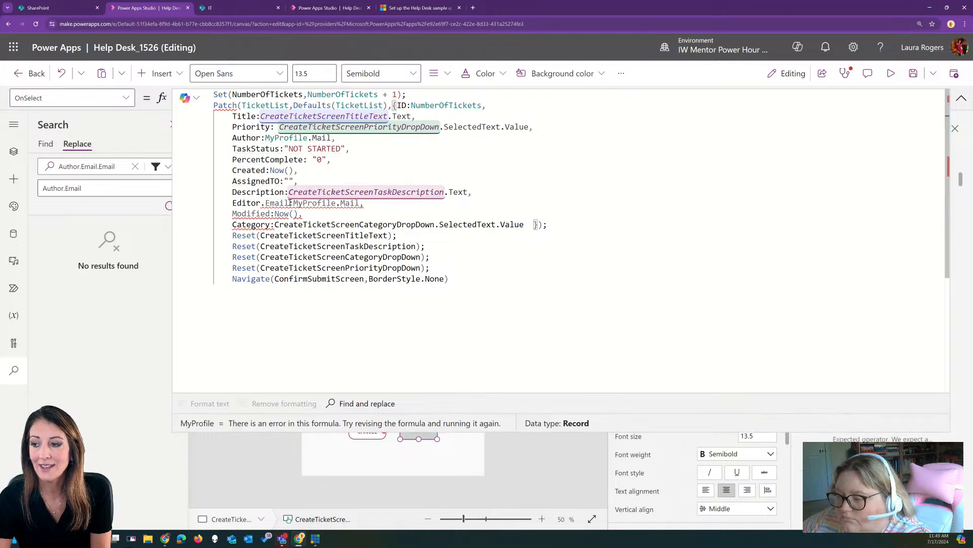
left_click_drag(290, 203, 261, 203)
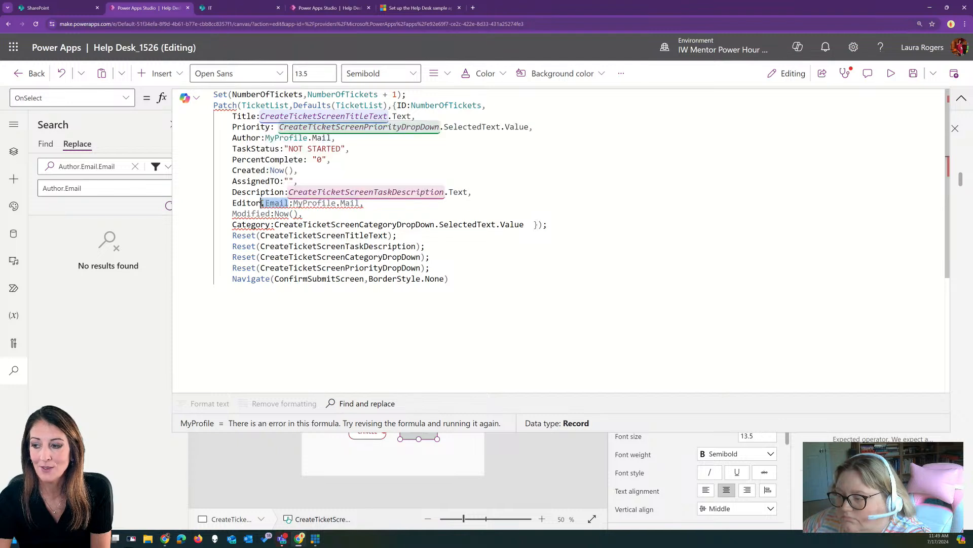
key("BackSpace")
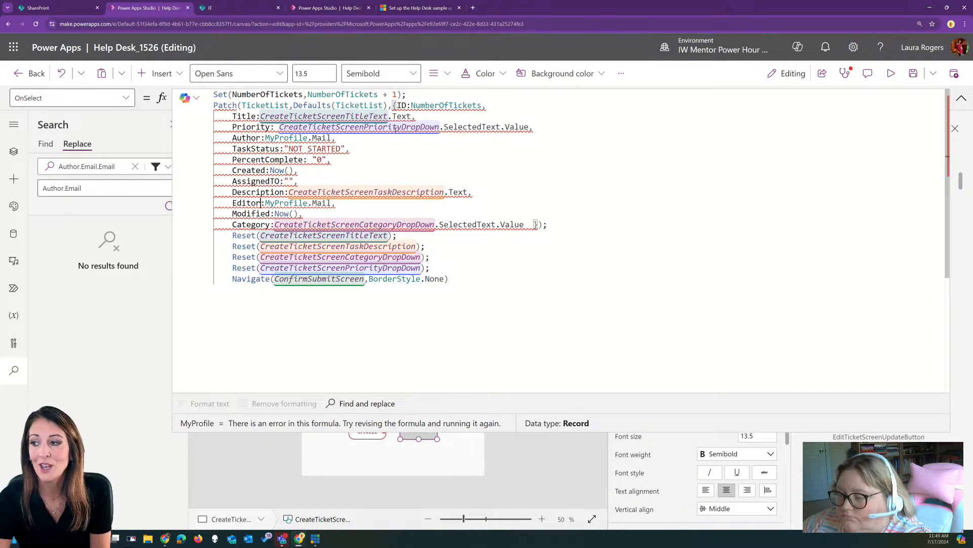
left_click(961, 98)
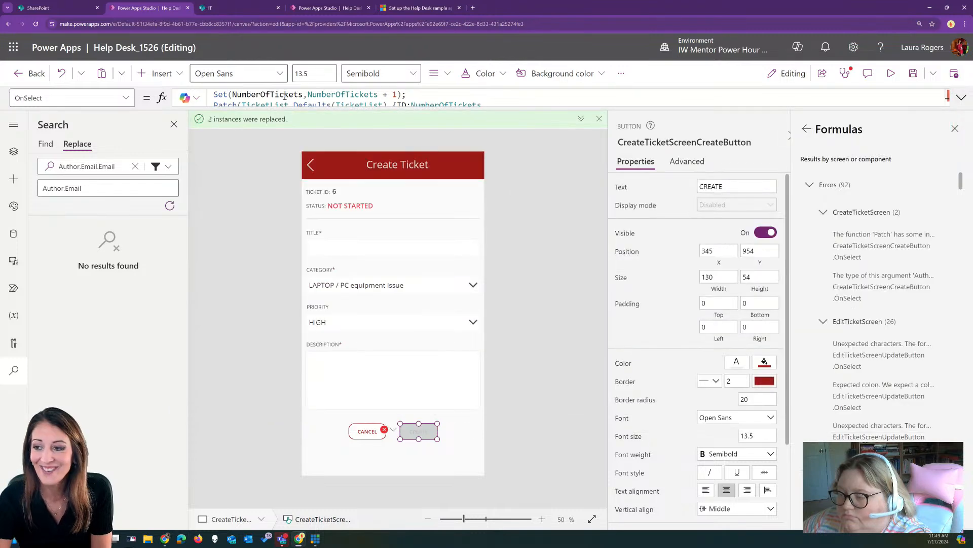
left_click(62, 76)
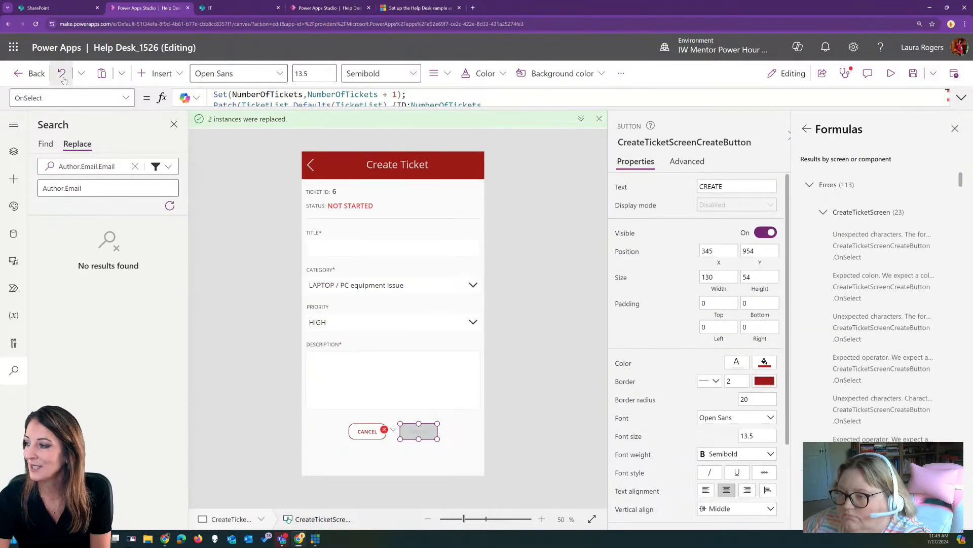
left_click(807, 130)
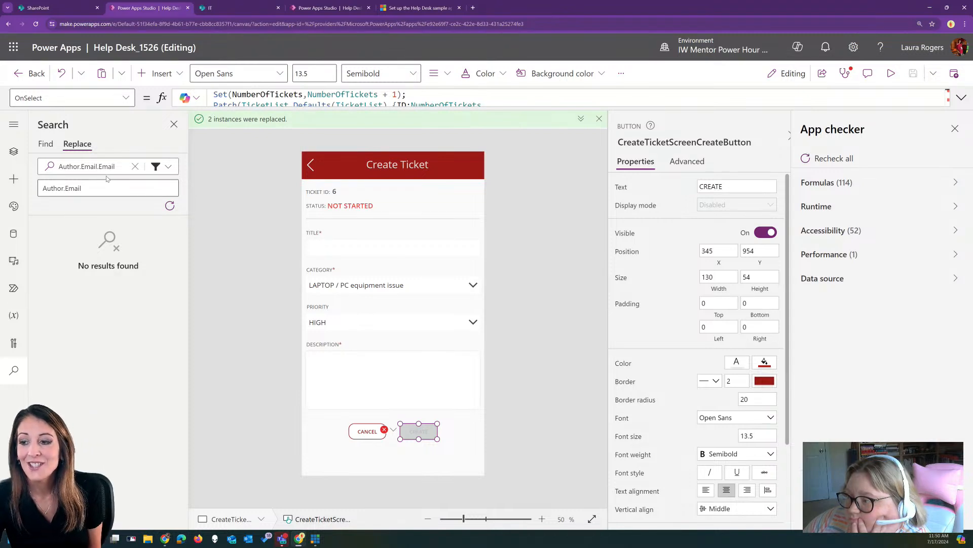
Find Editor.Email and replace all nine matches with plain Editor
left_click(94, 166)
left_click_drag(105, 166, 32, 168)
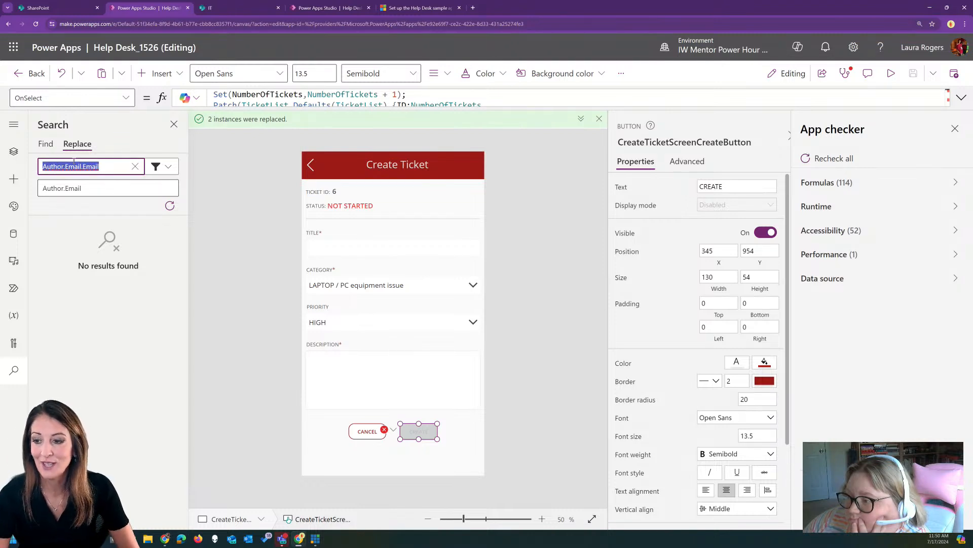
type("Editor.Emai")
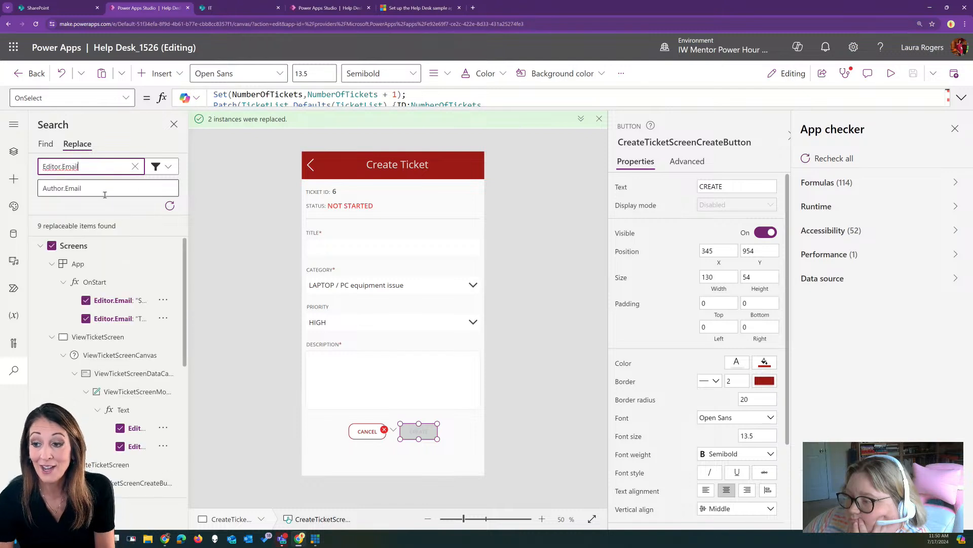
left_click_drag(81, 188, 65, 187)
key("BackSpace")
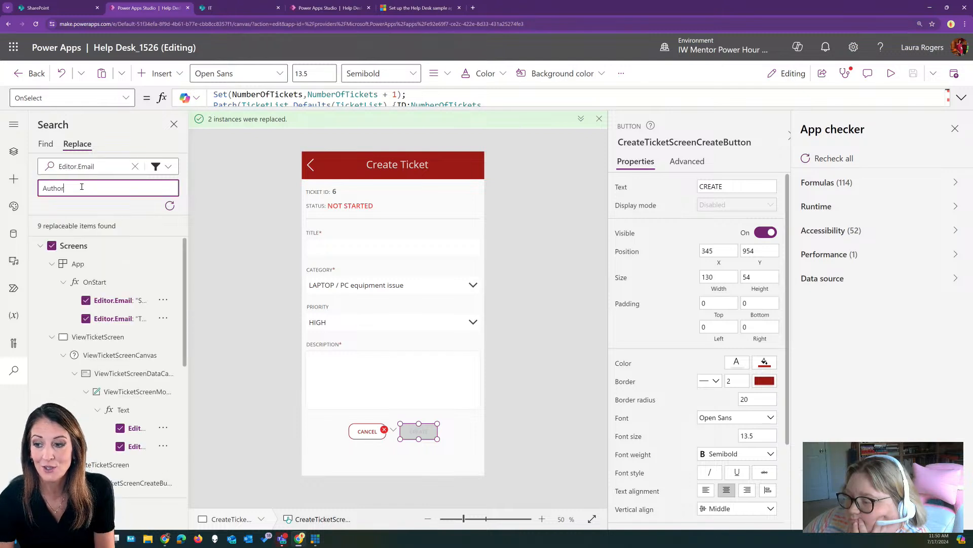
key("ctrl+a")
type("Editor")
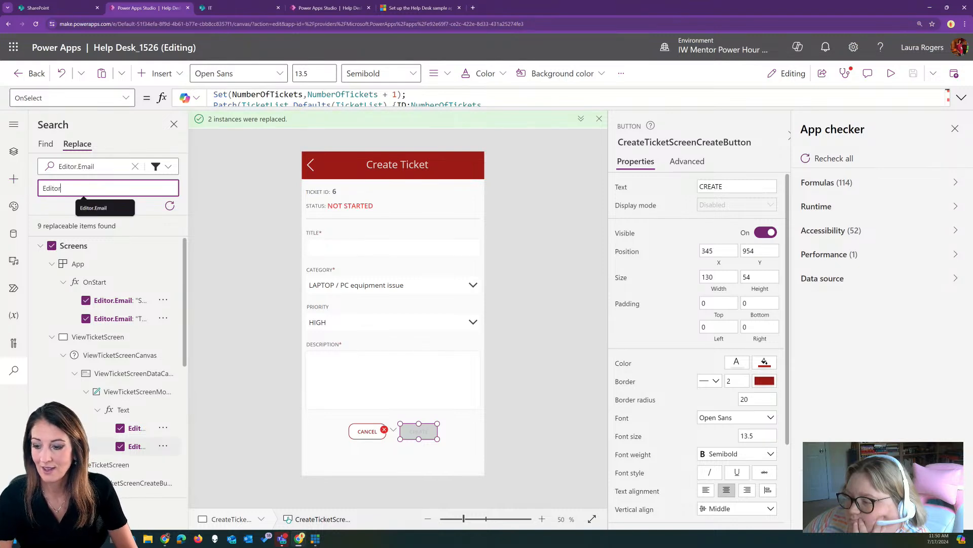
key("Return")
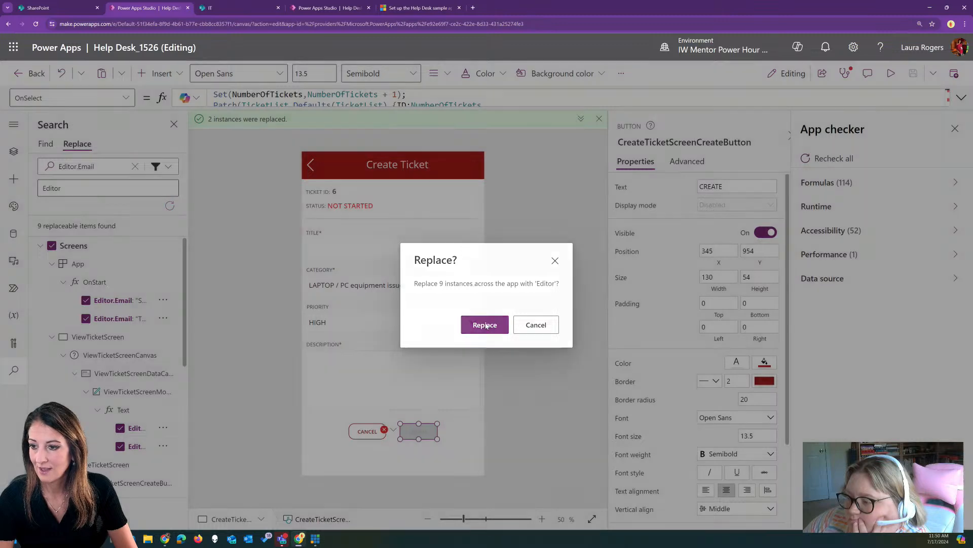
left_click(485, 325)
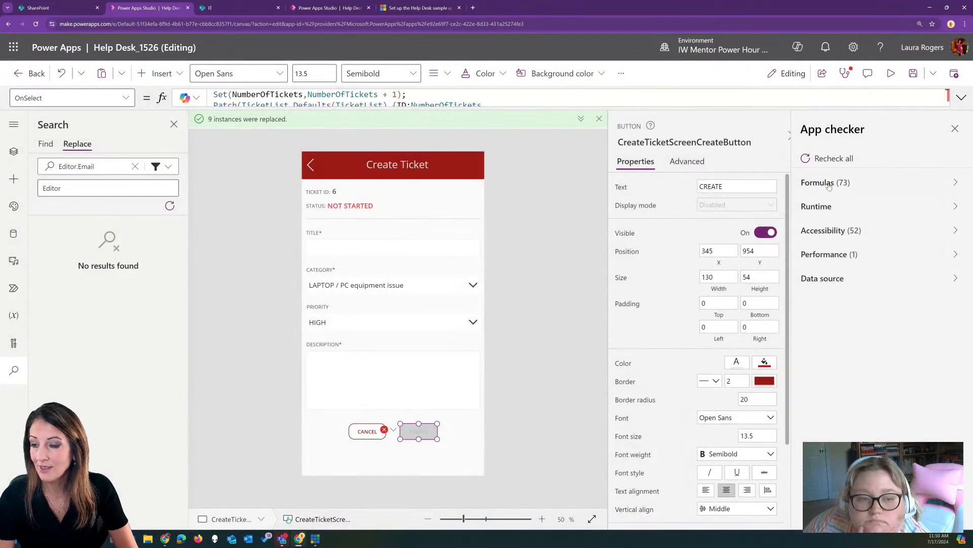
left_click_drag(84, 169, 42, 167)
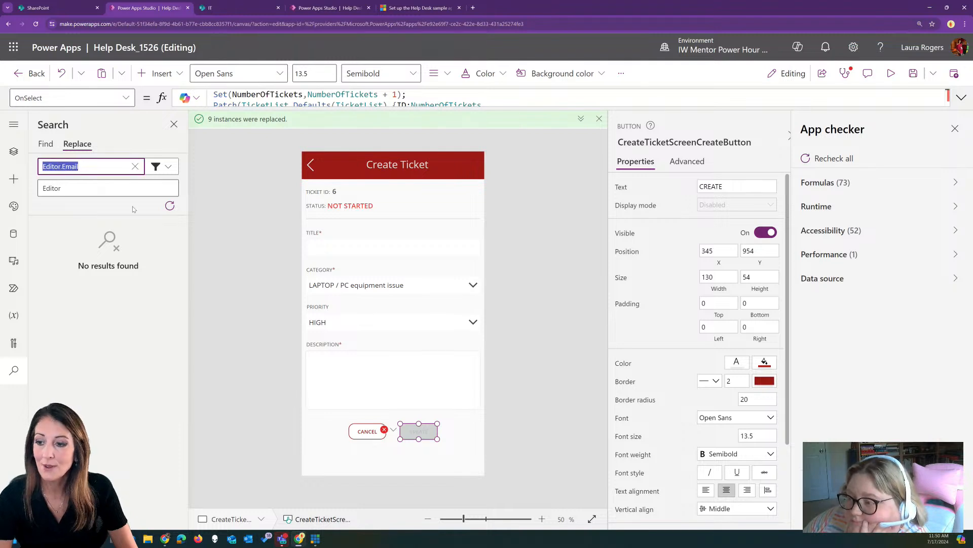
Expand the Create Ticket Patch formula and move the {ID:NumberOfTickets record onto its own line
left_click(45, 144)
left_click(393, 430)
left_click(410, 445)
left_click(962, 97)
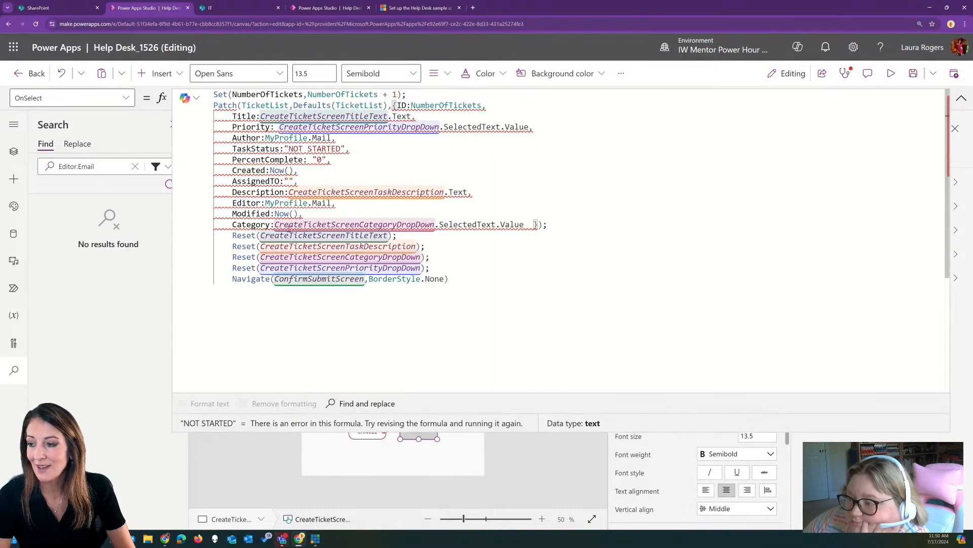
mouse_move(298, 212)
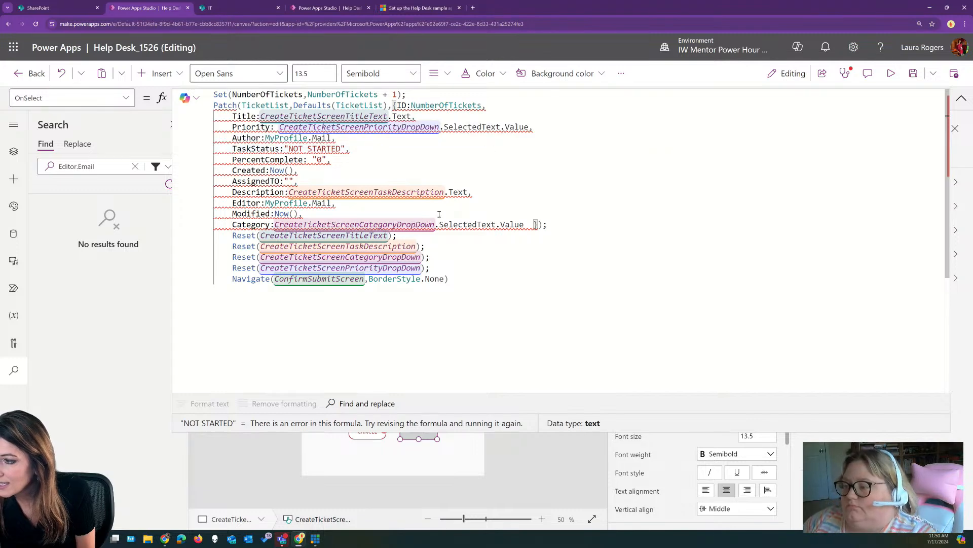
left_click(394, 105)
key("Return")
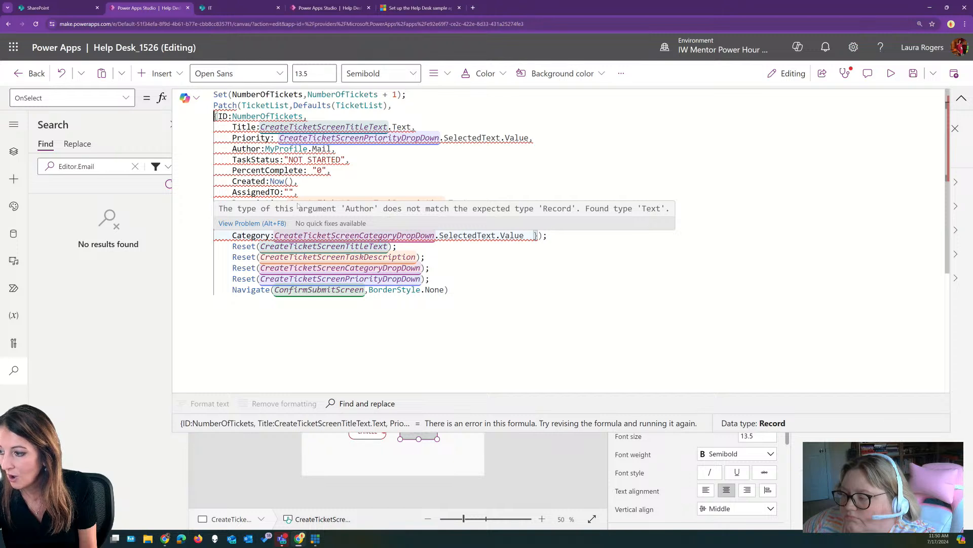
left_click(262, 148)
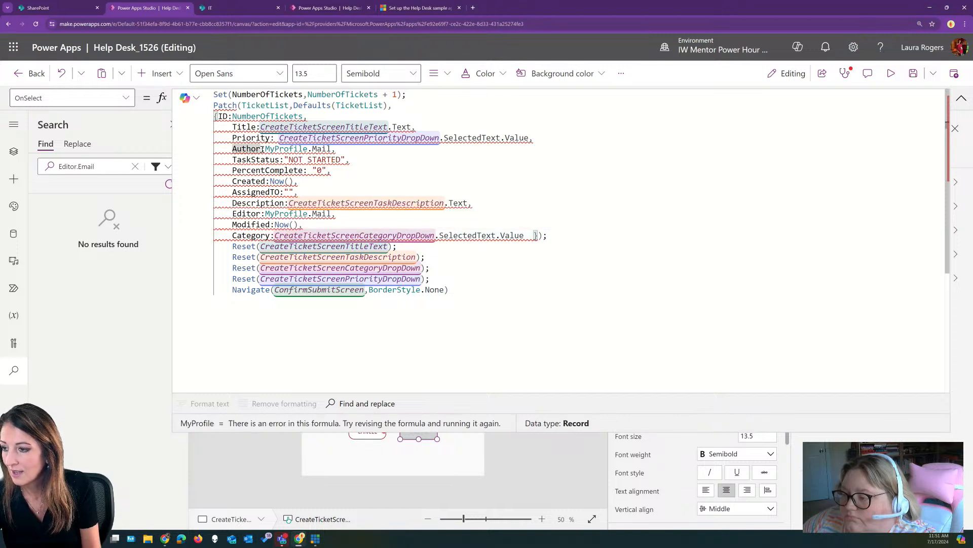
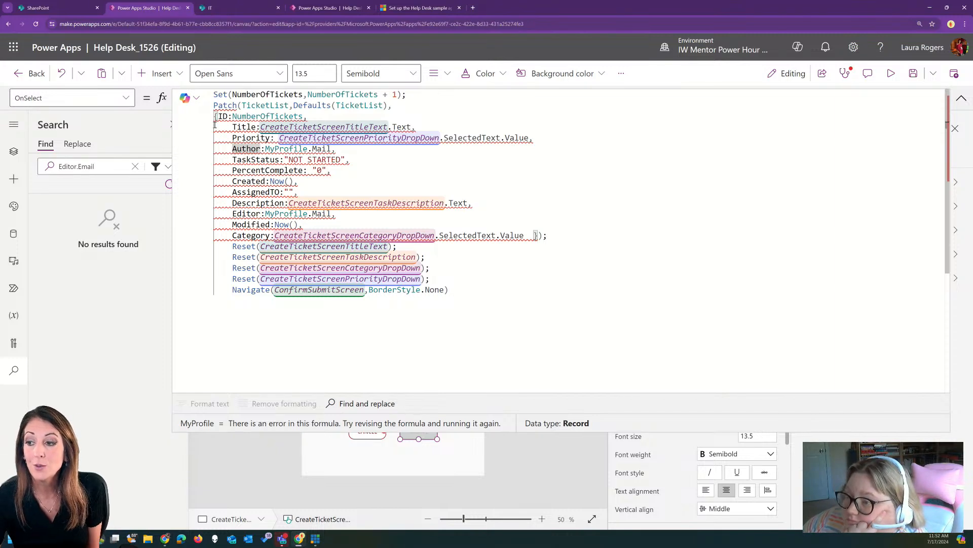
Delete the Author and Editor lines from the Create button's Patch record
mouse_move(260, 145)
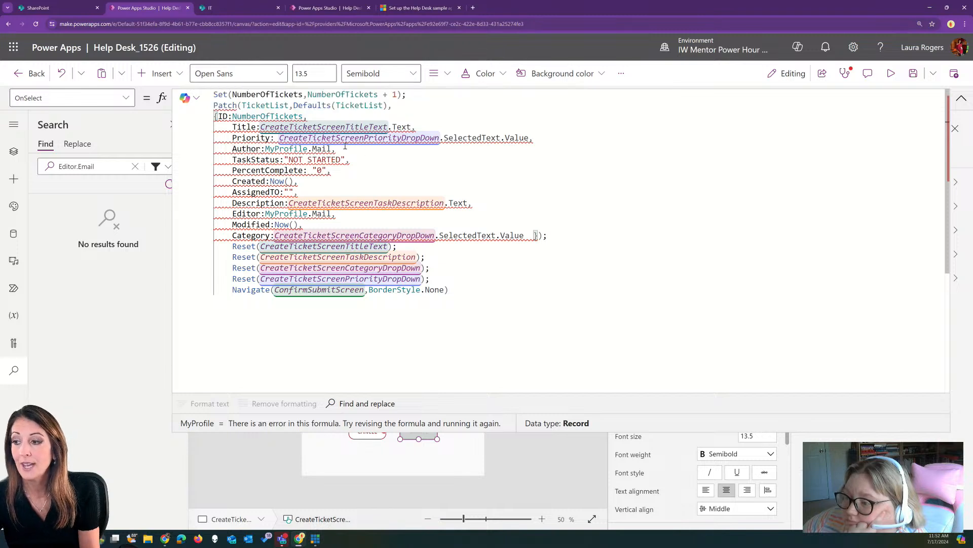
left_click_drag(336, 149, 233, 148)
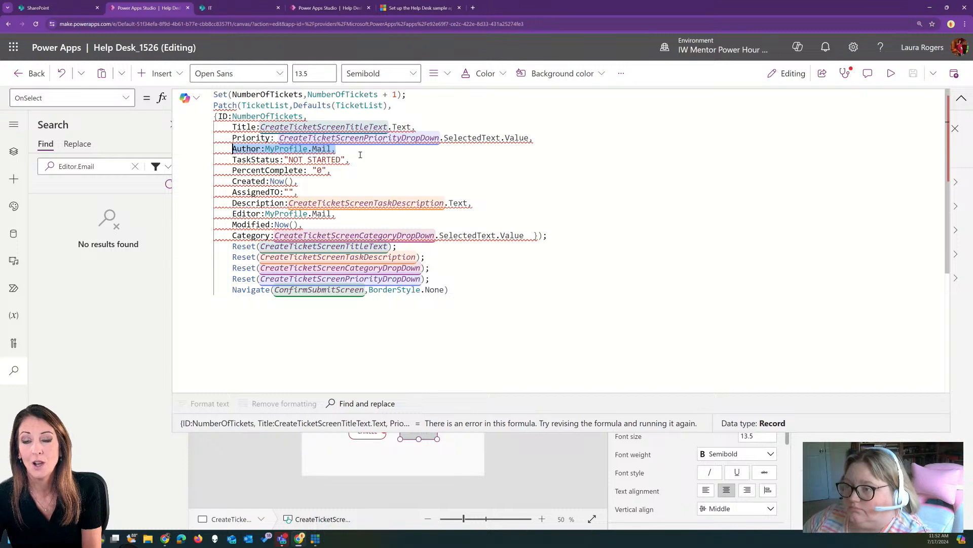
key("Delete")
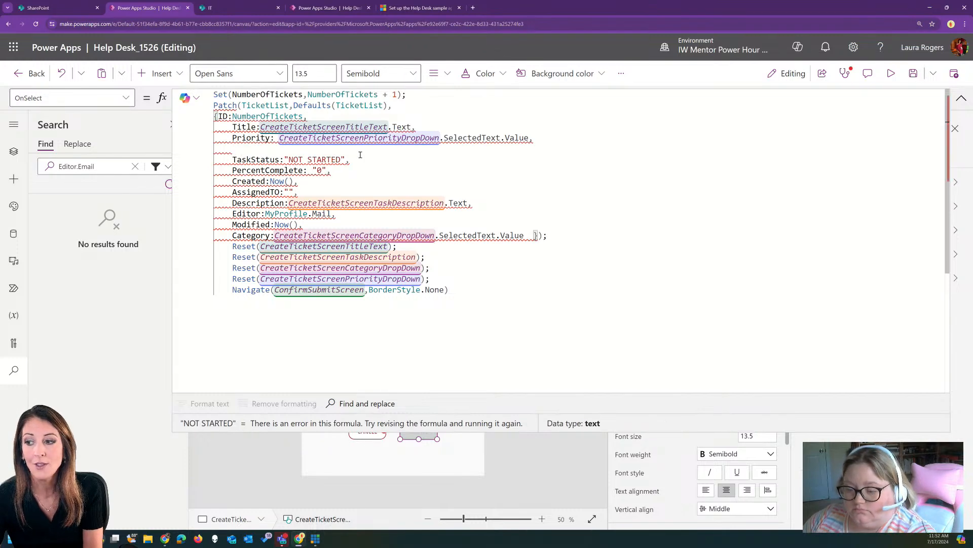
key("Delete")
key("Delete")
key("Delete")
key("Delete")
key("Delete")
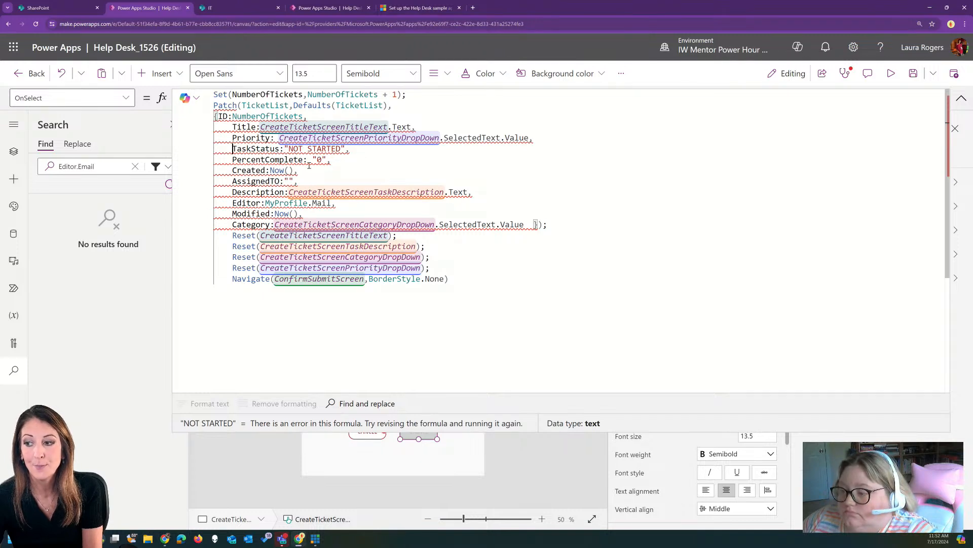
mouse_move(230, 182)
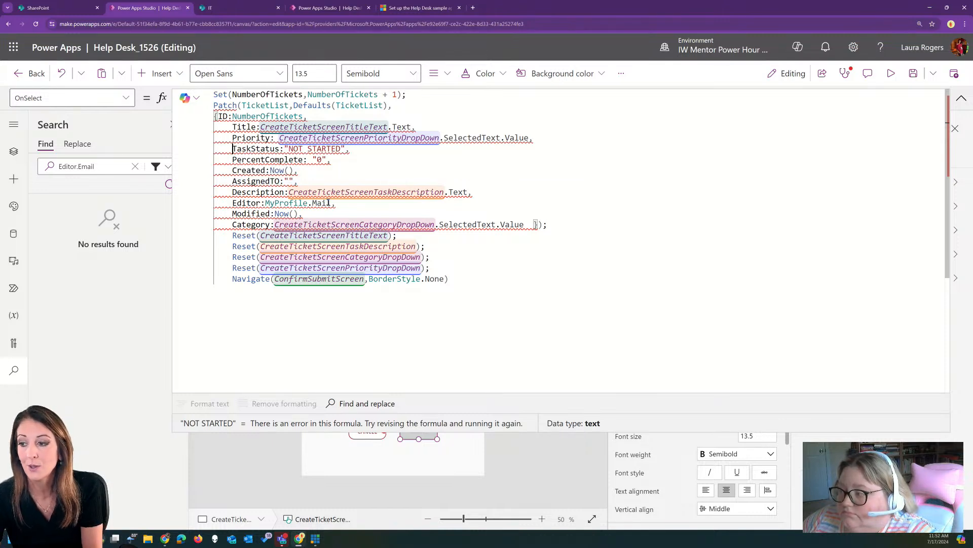
left_click_drag(336, 203, 229, 203)
key("Delete")
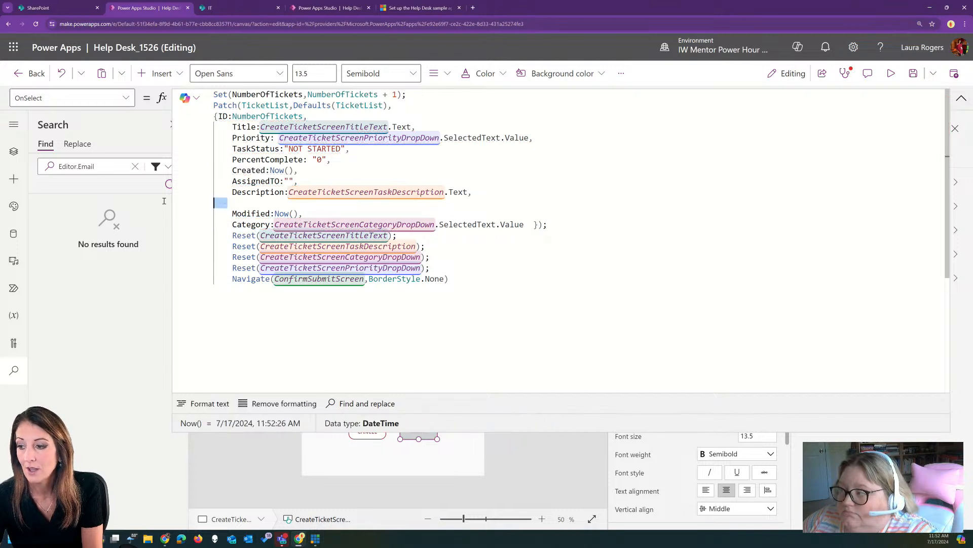
key("Delete")
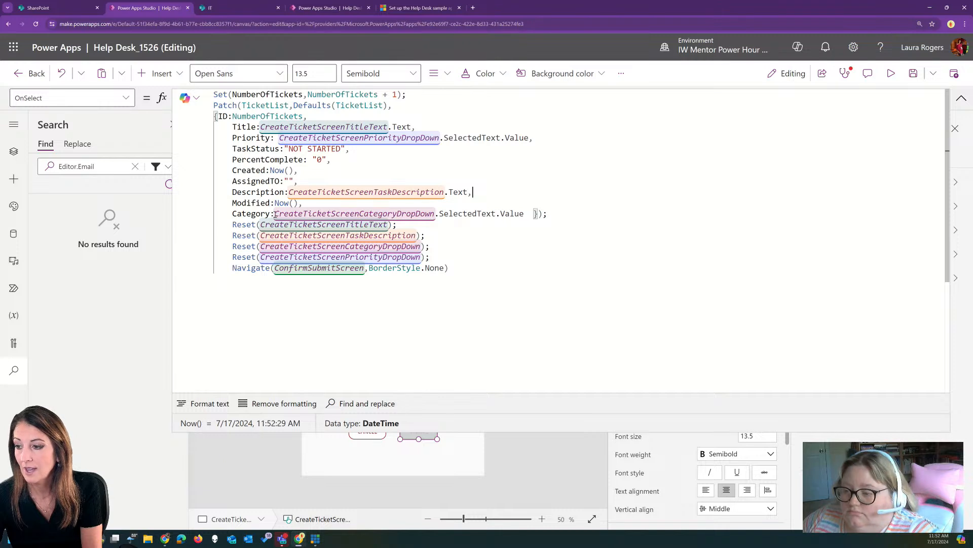
Delete the Modified and Created lines, then collapse the formula bar
left_click(308, 202)
left_click_drag(308, 202, 231, 203)
key("Delete")
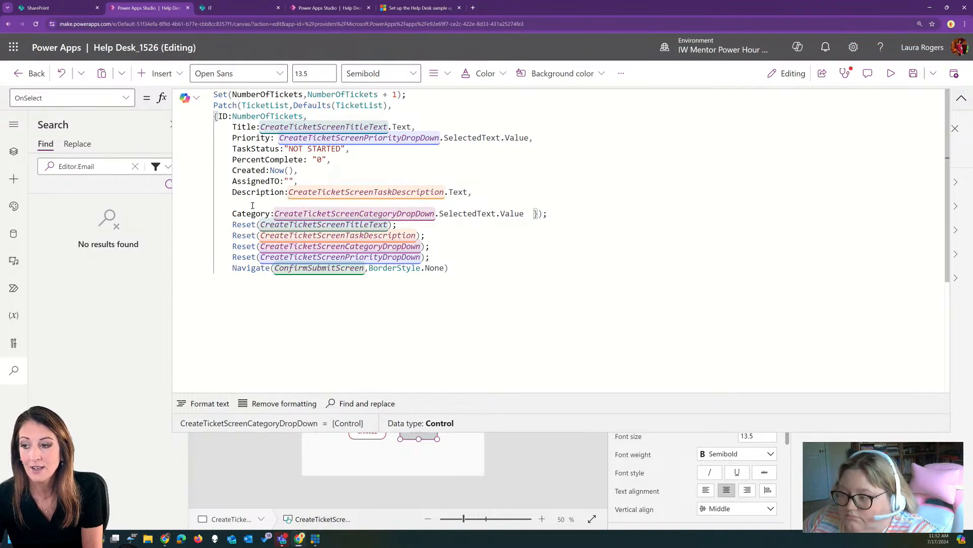
key("Delete")
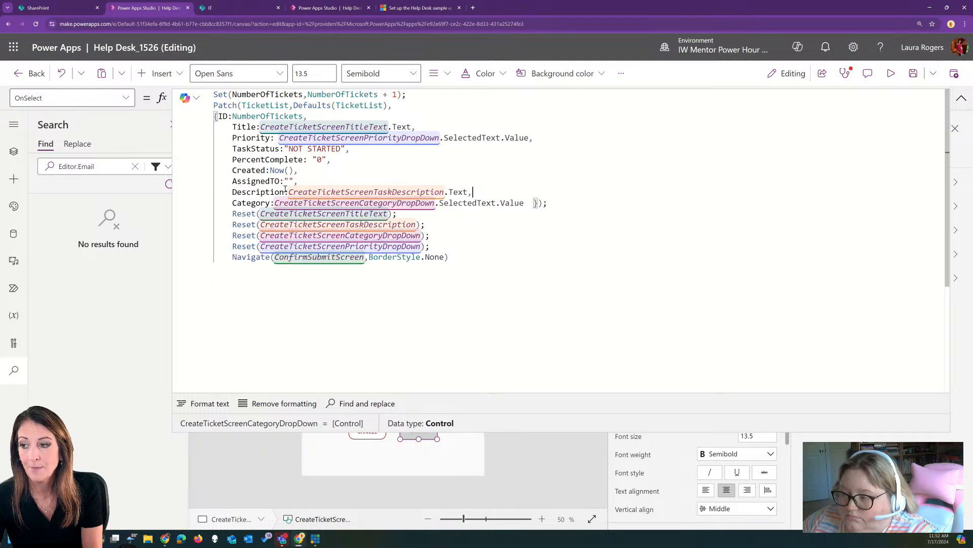
left_click(341, 173)
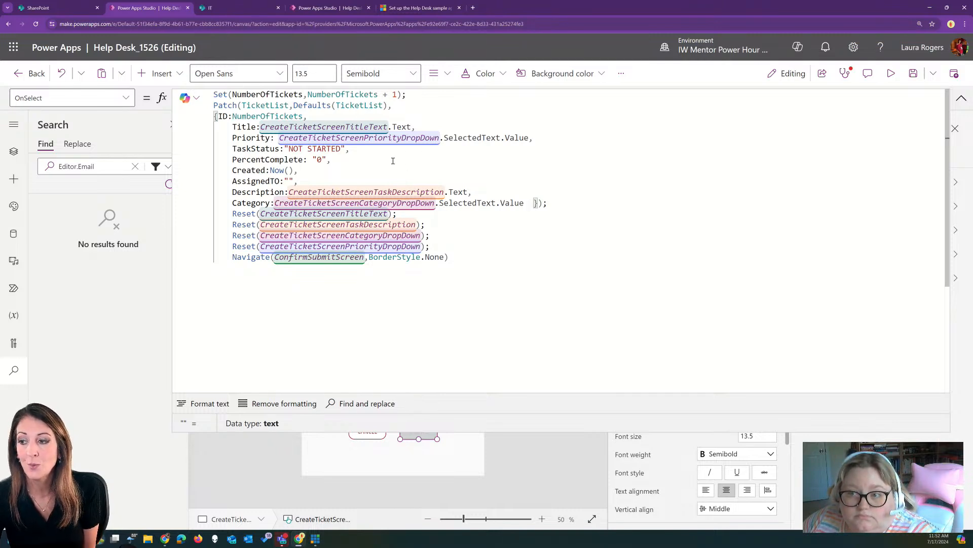
left_click_drag(298, 171, 232, 171)
key("Delete")
key("Delete")
key("Delete")
key("Delete")
key("Delete")
key("Delete")
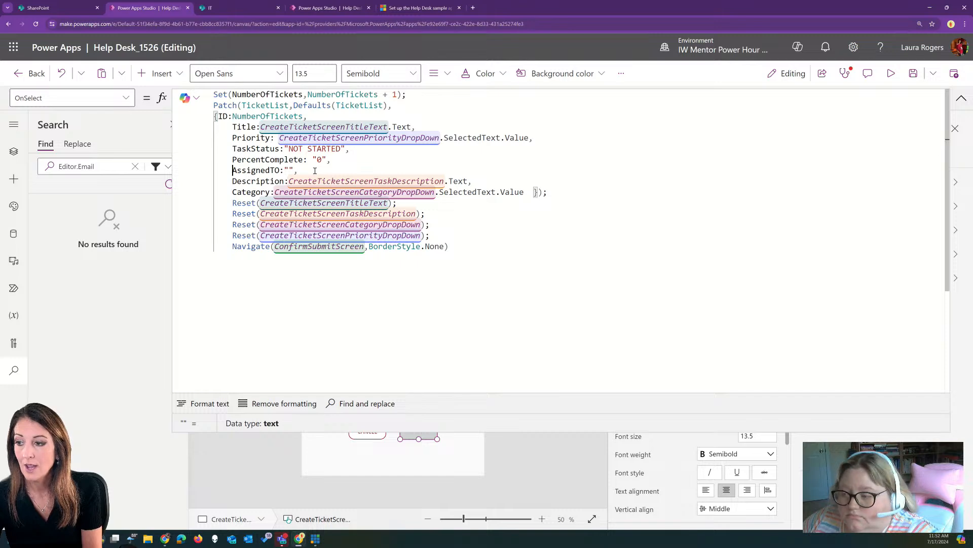
left_click(961, 98)
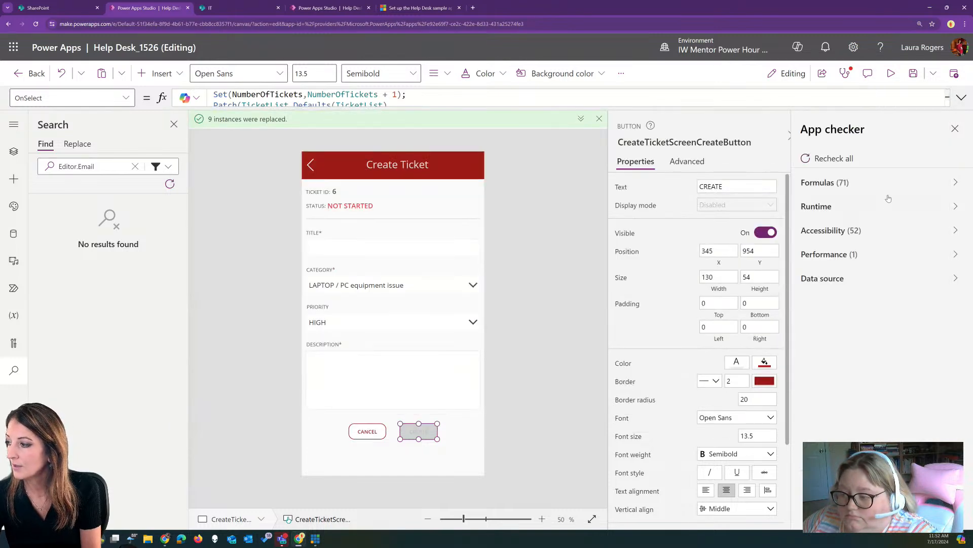
Go to the first formula error and inspect the ModifiedBy label's Editor reference
left_click(842, 182)
left_click(872, 243)
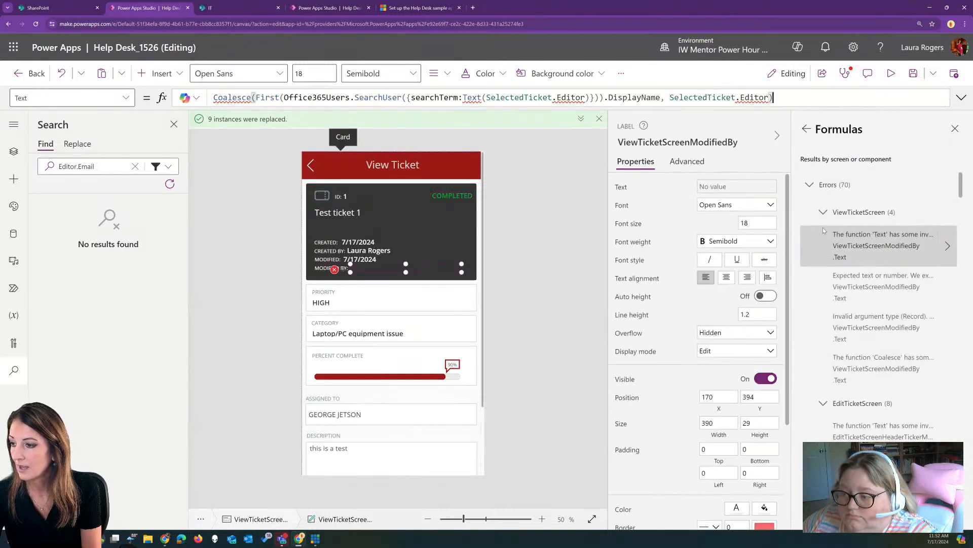
left_click(961, 98)
left_click(568, 97)
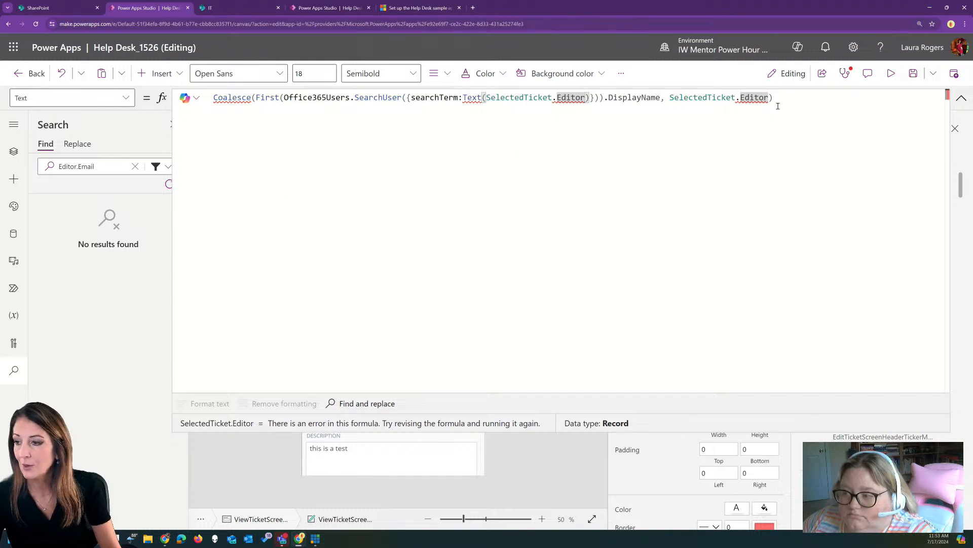
left_click(961, 98)
mouse_move(388, 275)
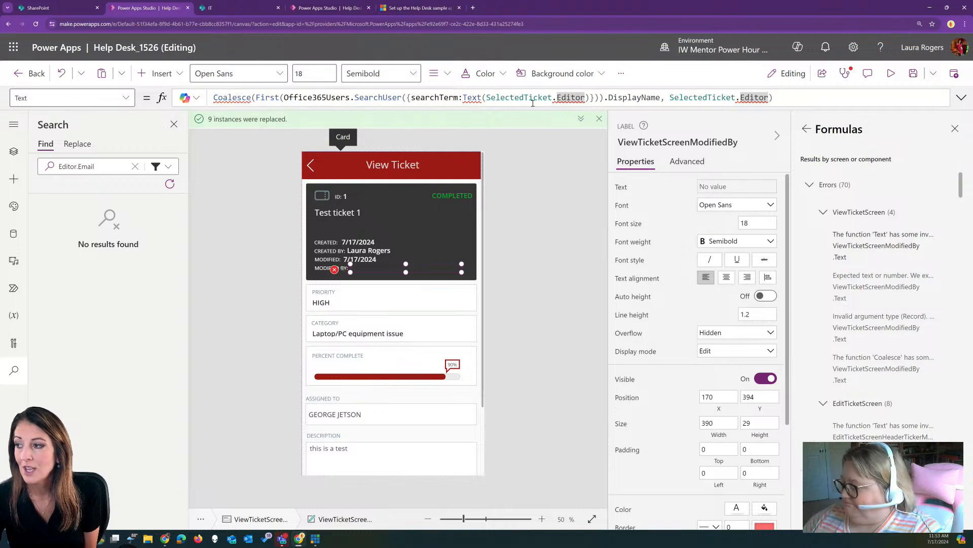
Clear the broken ModifiedBy label formula, comparing it with the Created label
left_click_drag(773, 97, 198, 97)
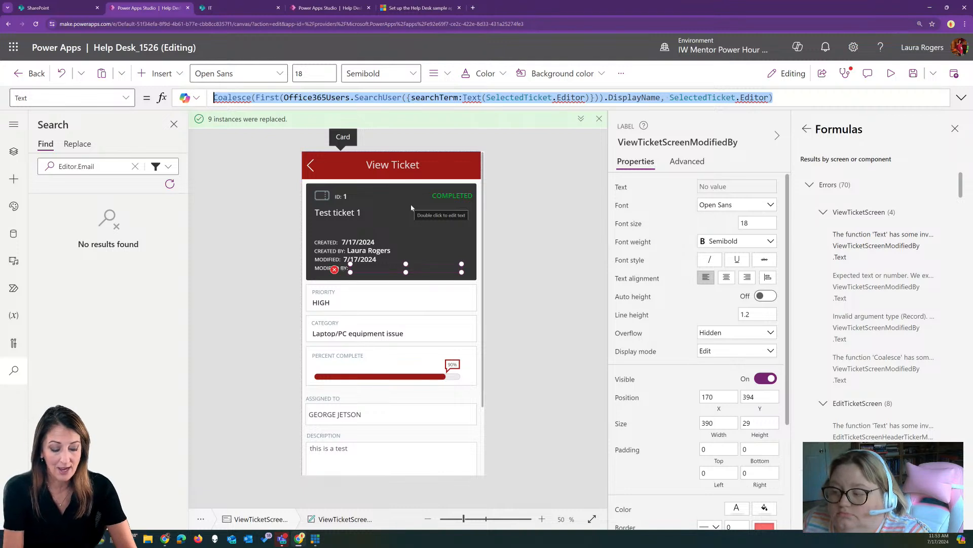
type("modi")
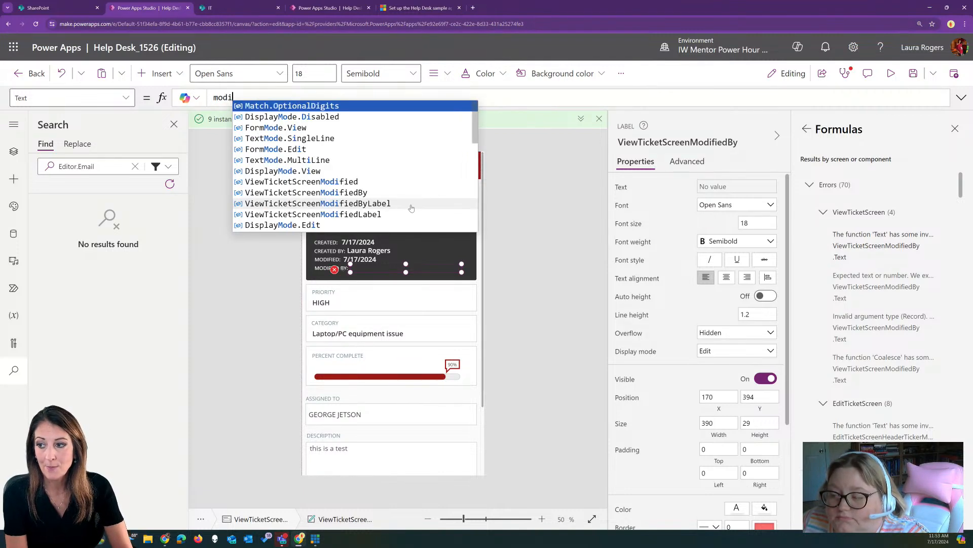
type("fiedby")
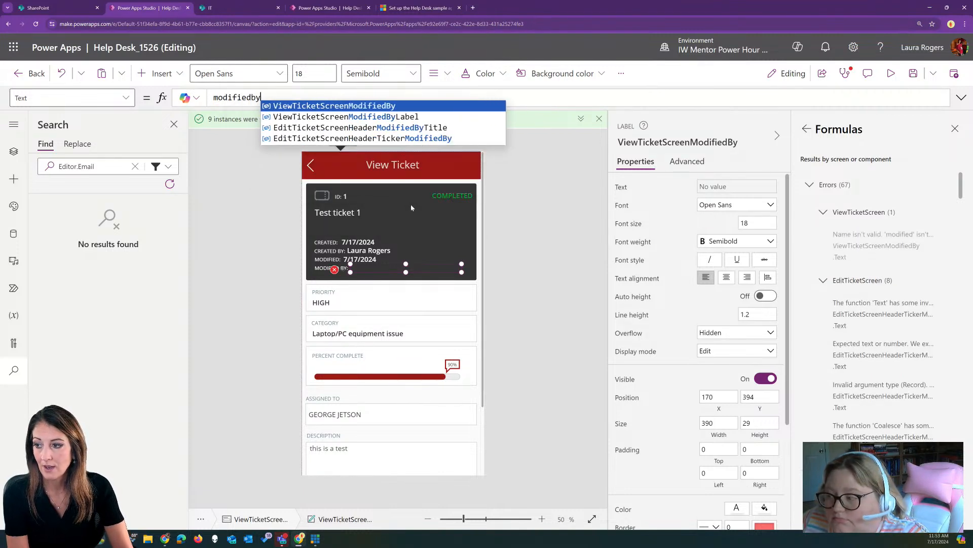
key("BackSpace")
key("BackSpace")
key("BackSpace")
key("BackSpace")
key("BackSpace")
key("BackSpace")
key("BackSpace")
key("BackSpace")
key("BackSpace")
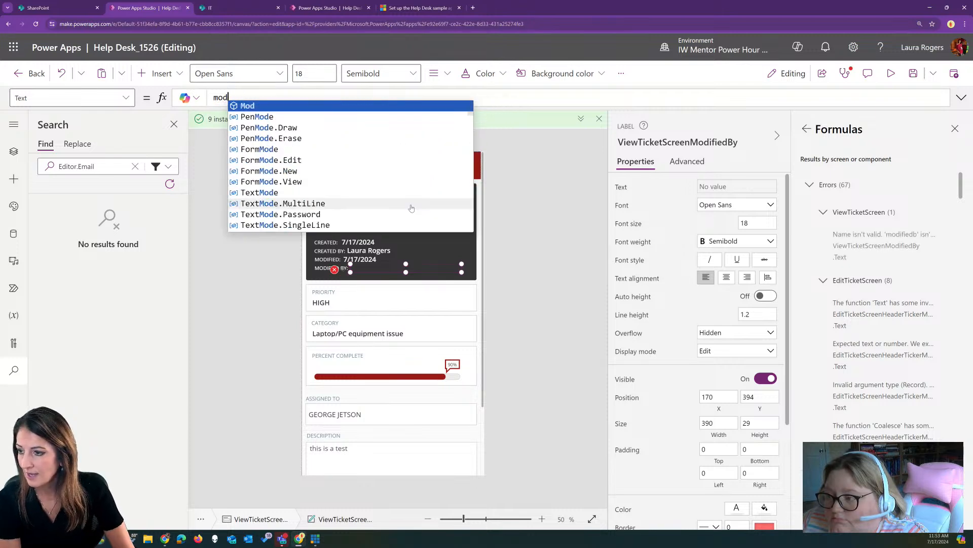
type("thisi")
key("BackSpace")
key("BackSpace")
key("BackSpace")
key("BackSpace")
key("BackSpace")
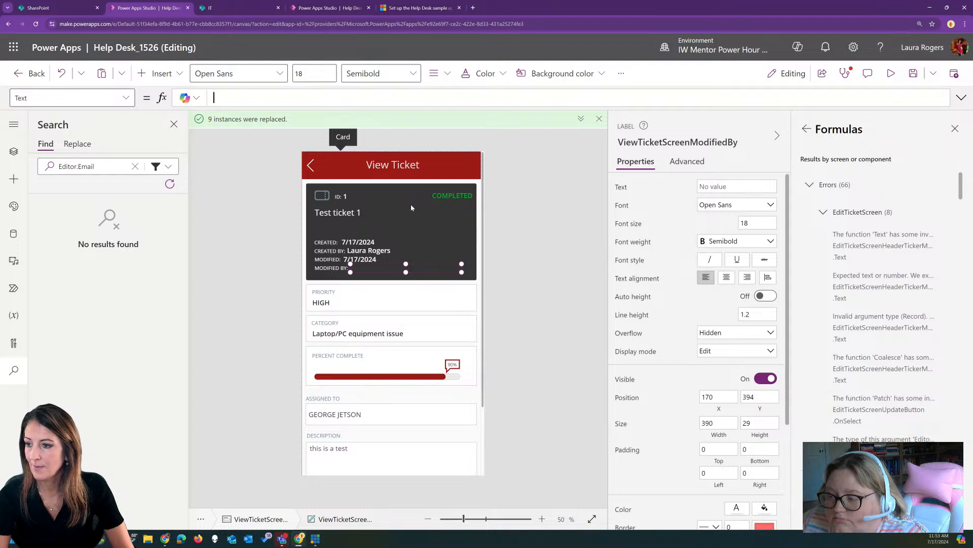
left_click(347, 243)
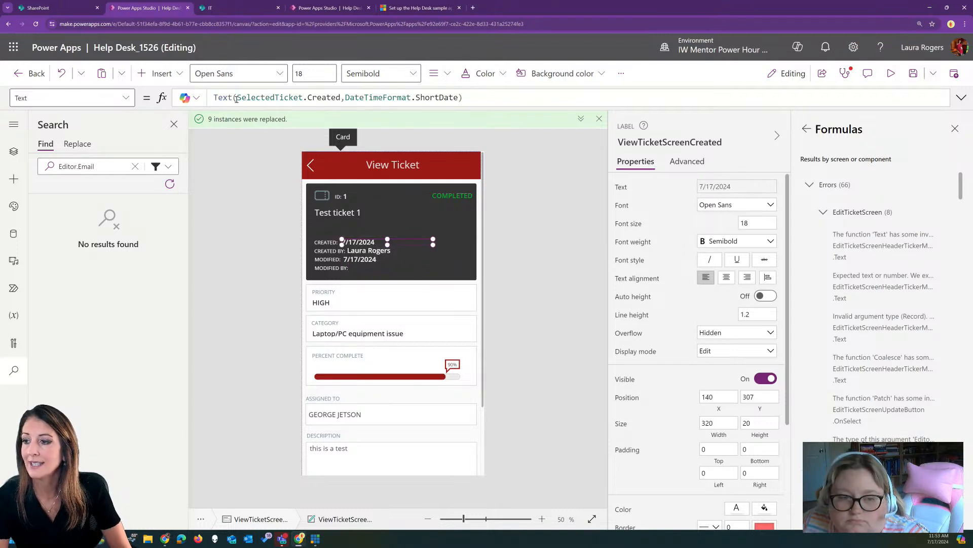
left_click(363, 268)
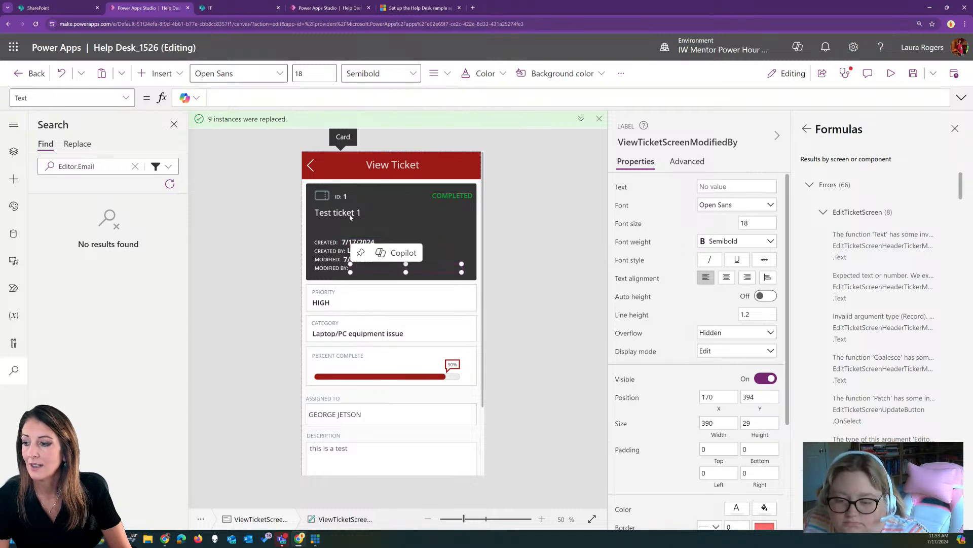
Set the ModifiedBy label's Text to SelectedTicket.'Modified By'.DisplayName
left_click(215, 98)
type("selectedticket")
key("Tab")
type(".")
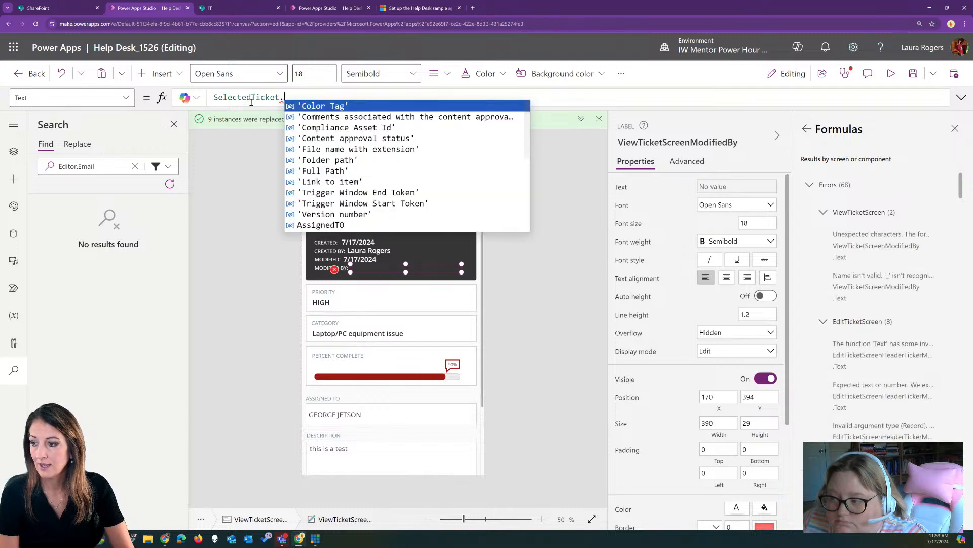
type("m")
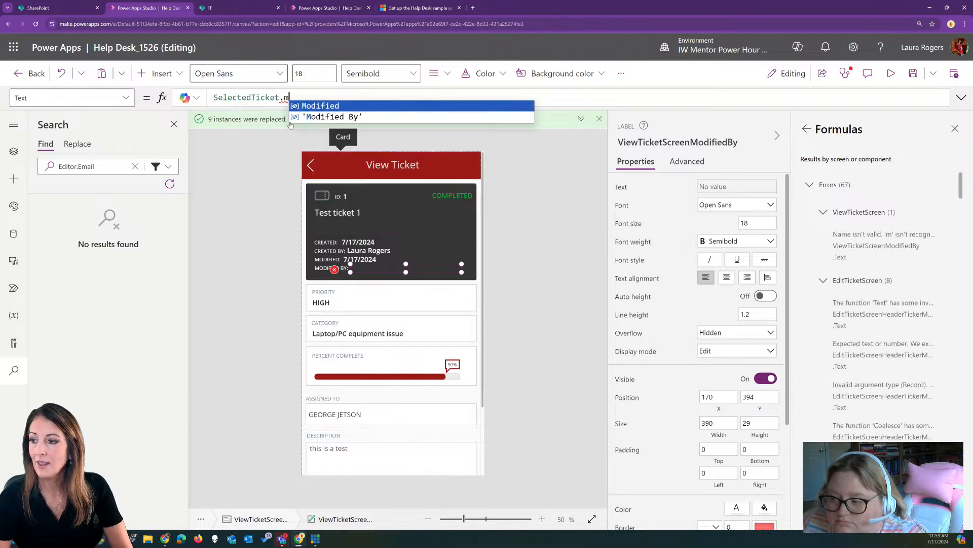
left_click(320, 118)
type(".")
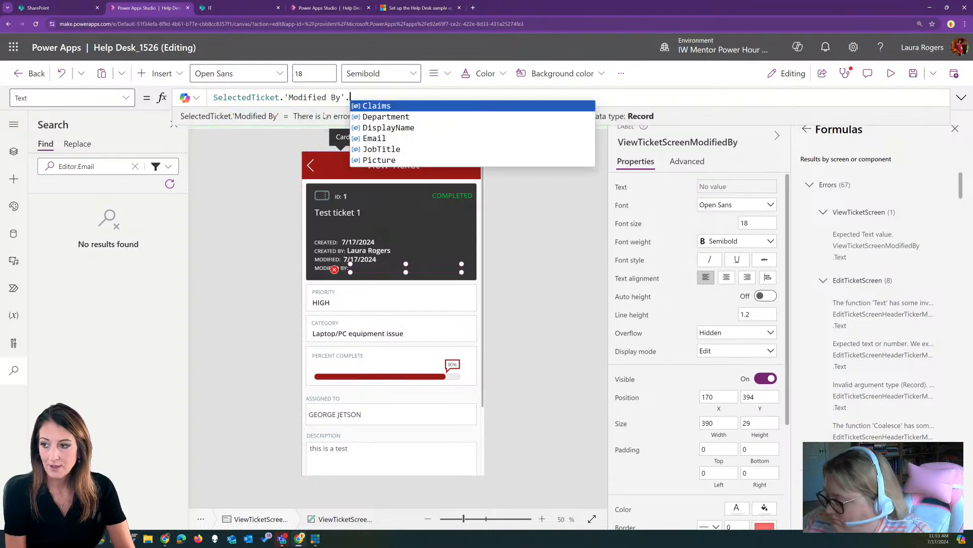
left_click(403, 128)
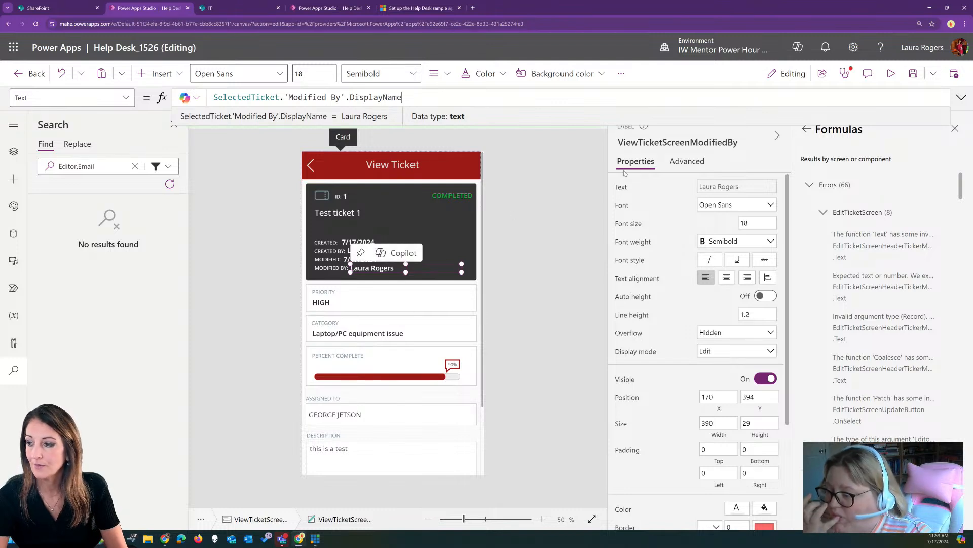
left_click(882, 245)
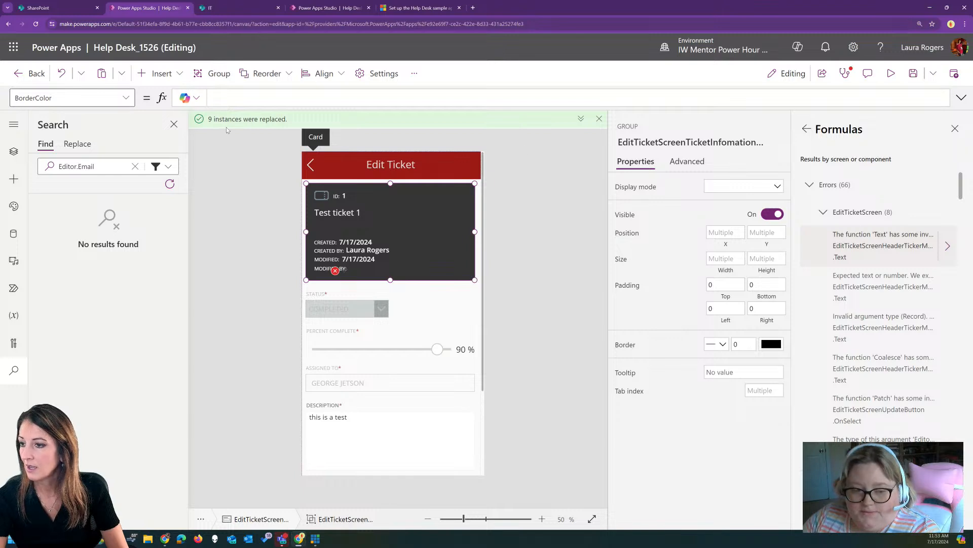
Replace the Edit Ticket Coalesce formula with SelectedTicket.'Modified By'.DisplayName, then select the Patch error
left_click(947, 246)
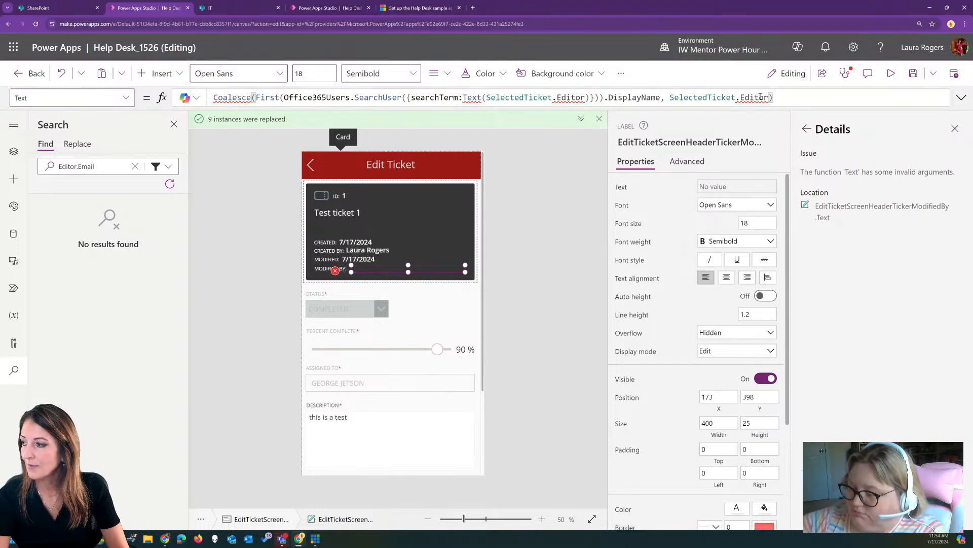
left_click_drag(775, 96, 212, 96)
type("selectedTicket.")
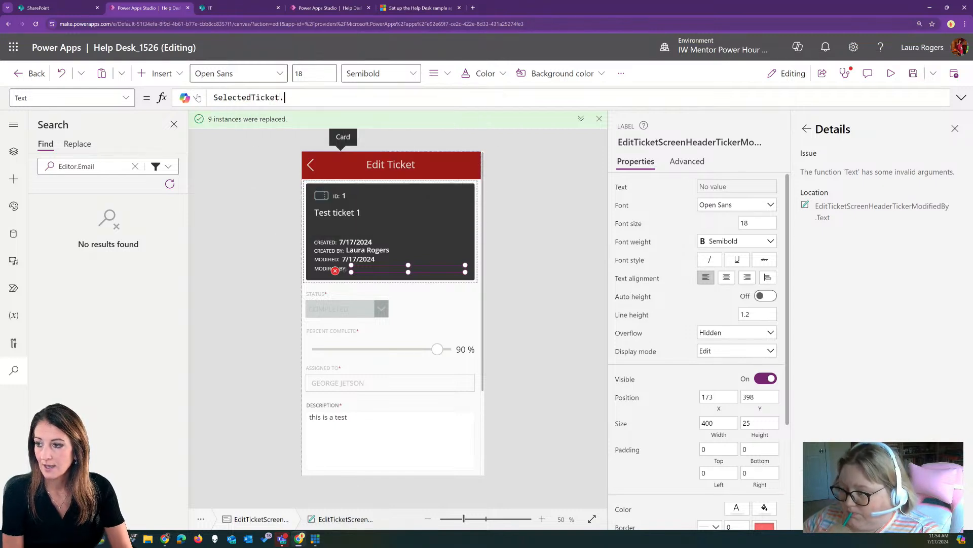
type("mo")
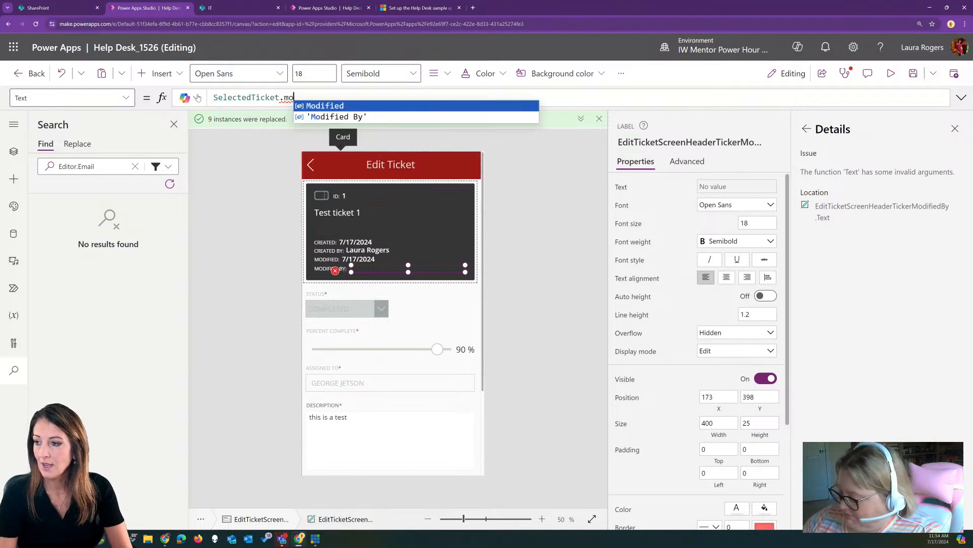
left_click(337, 117)
type(".")
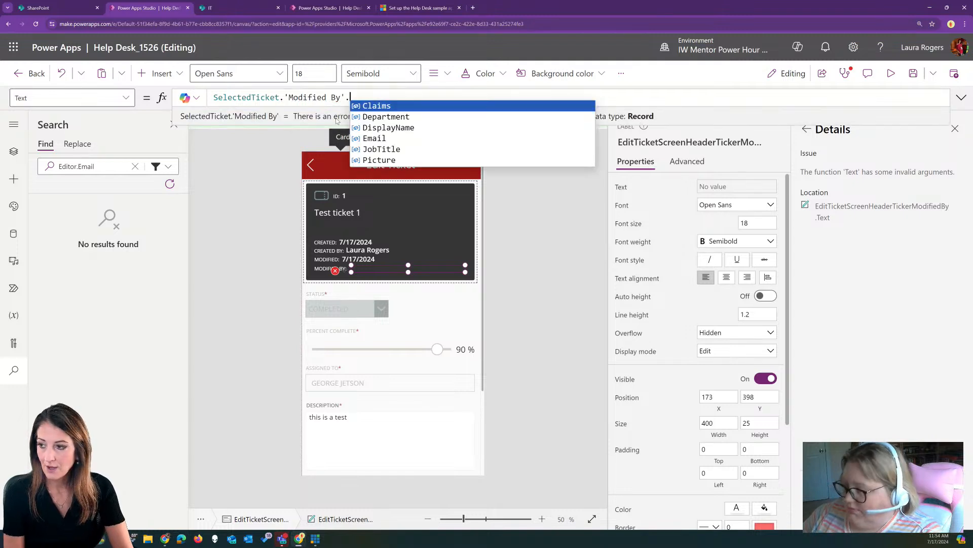
left_click(388, 127)
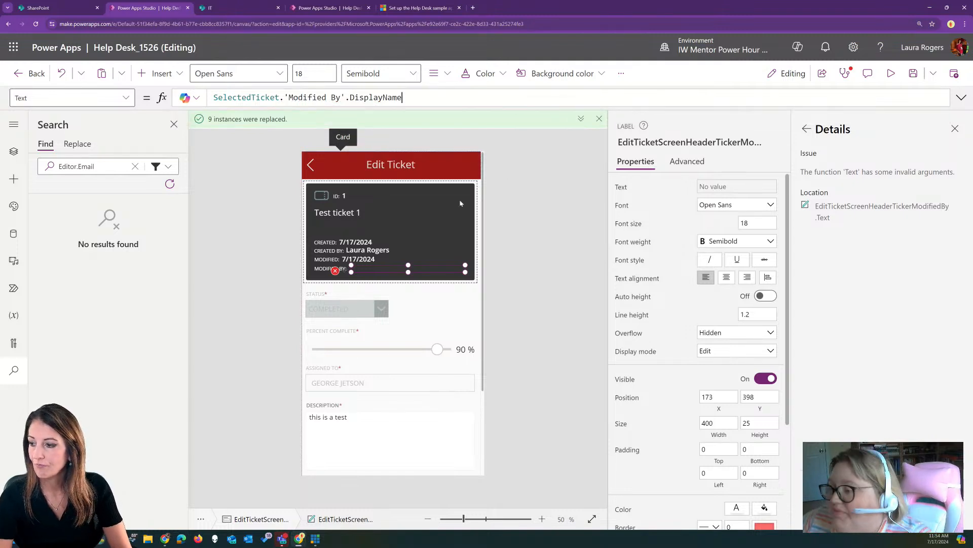
left_click(806, 129)
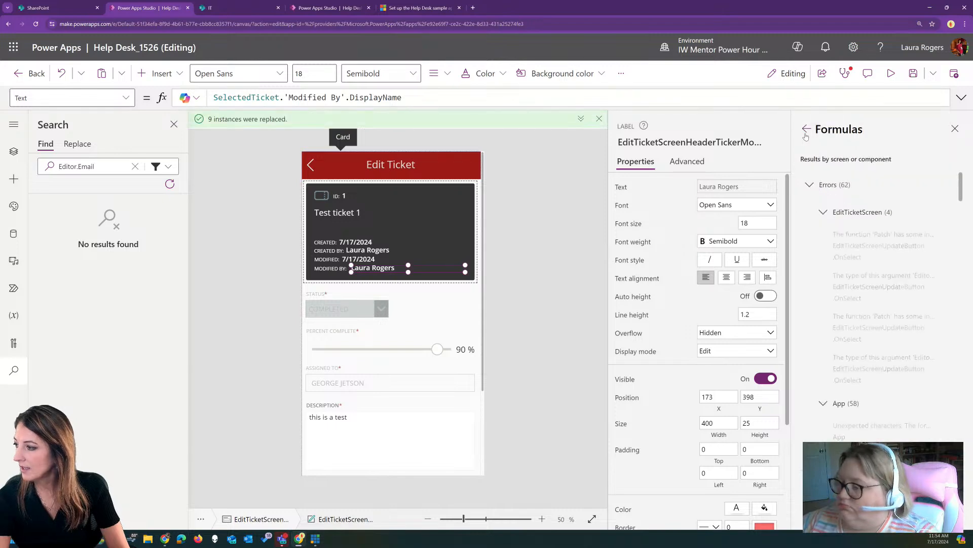
left_click(872, 246)
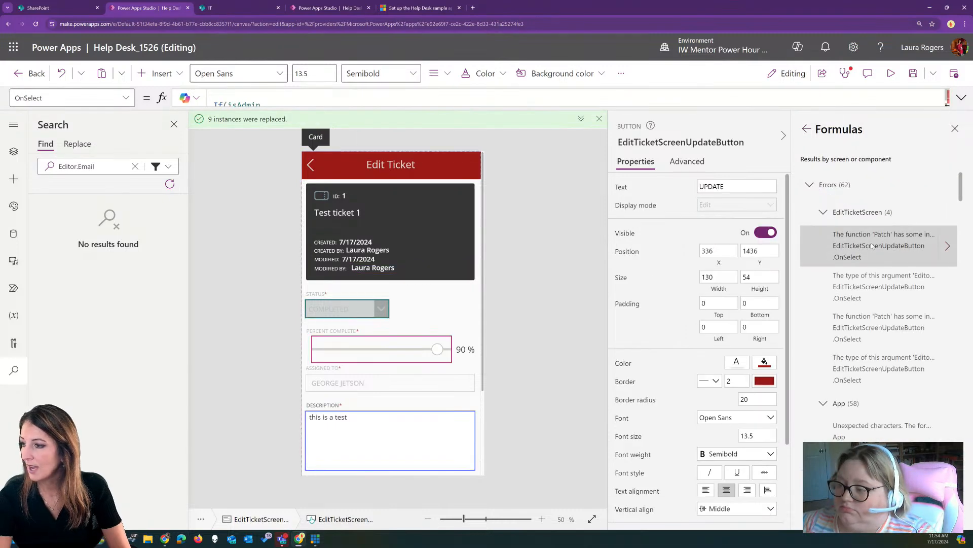
Remove the Editor:MyProfile.Mail and Modified:Now() lines from the first Update Patch
left_click(962, 98)
mouse_move(282, 144)
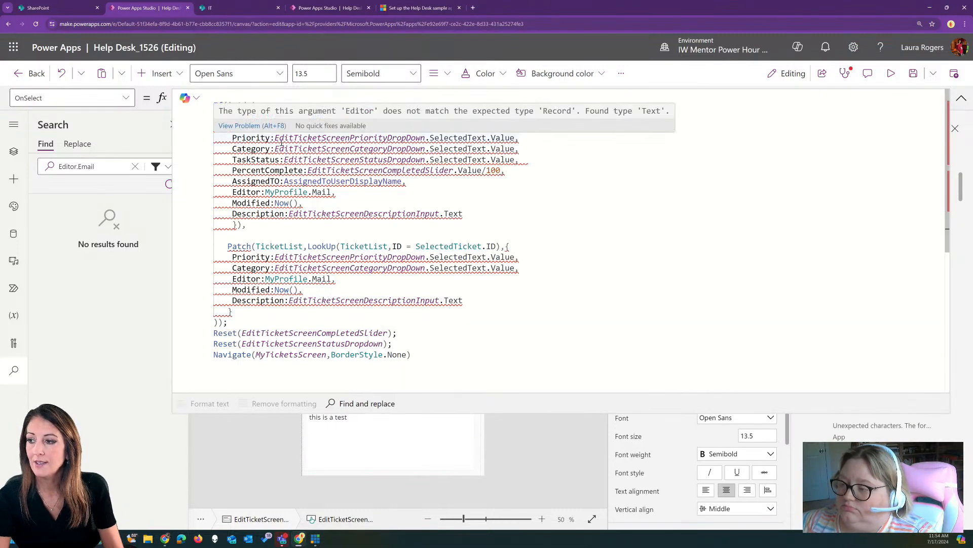
left_click(260, 116)
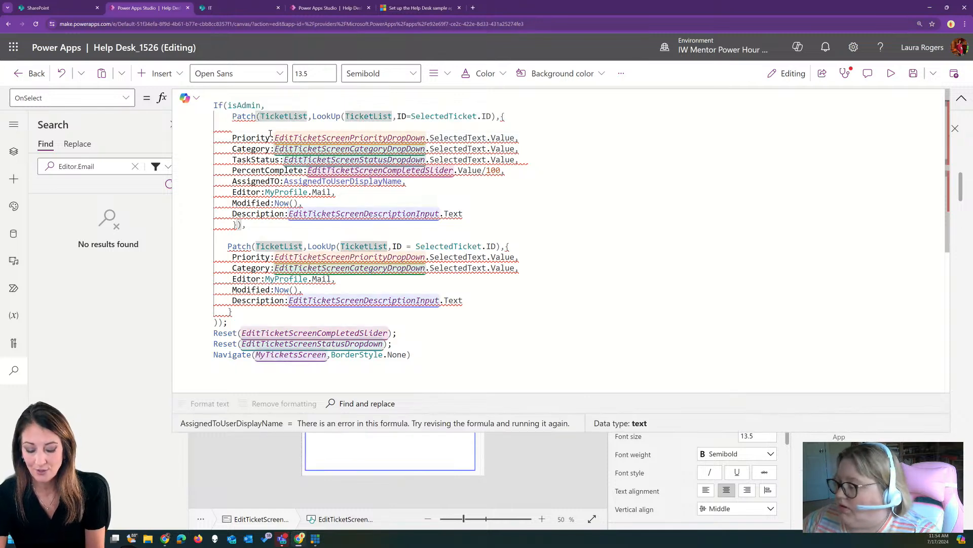
key("Return")
mouse_move(235, 176)
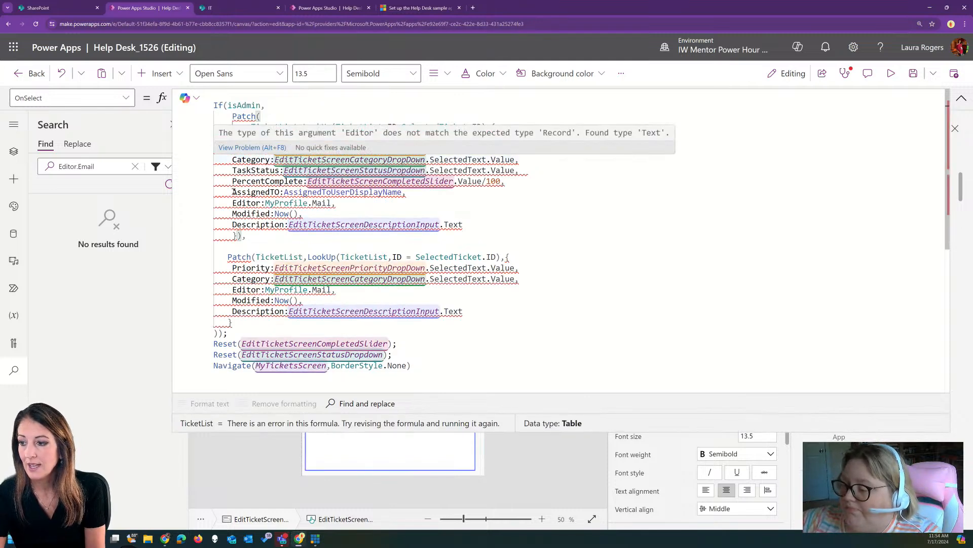
left_click_drag(233, 203, 336, 203)
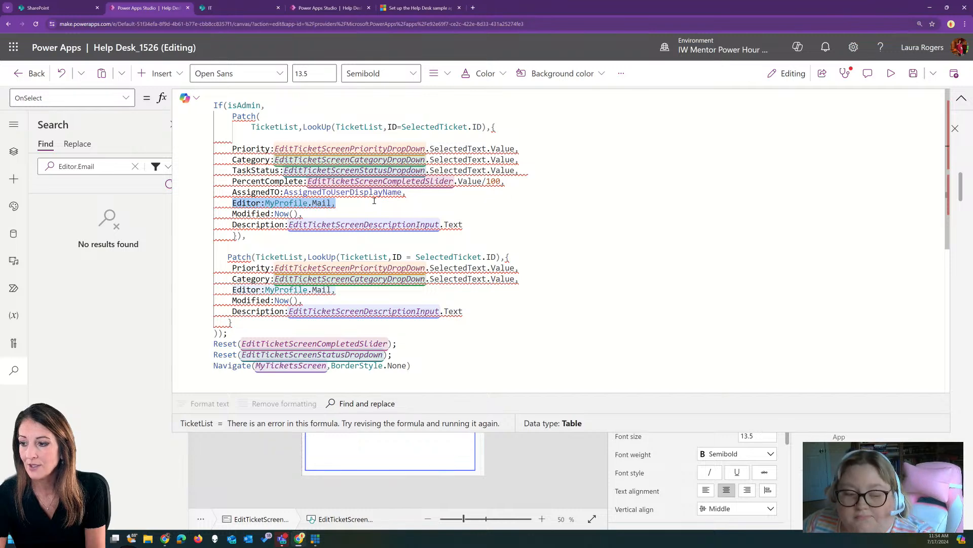
key("BackSpace")
left_click_drag(232, 213, 304, 213)
key("BackSpace")
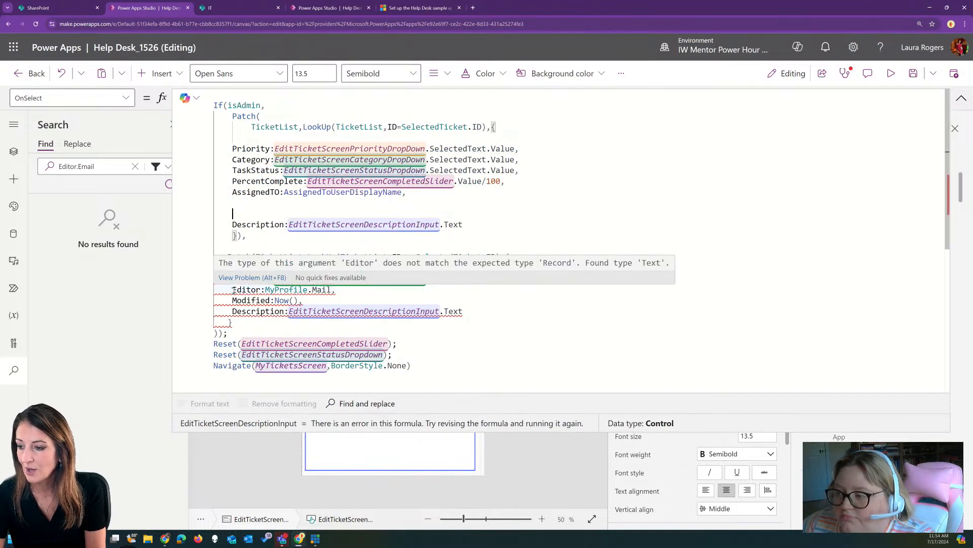
Remove the same Editor and Modified lines from the second Patch and apply Format text
left_click_drag(231, 289, 336, 290)
key("BackSpace")
left_click_drag(231, 300, 304, 300)
key("BackSpace")
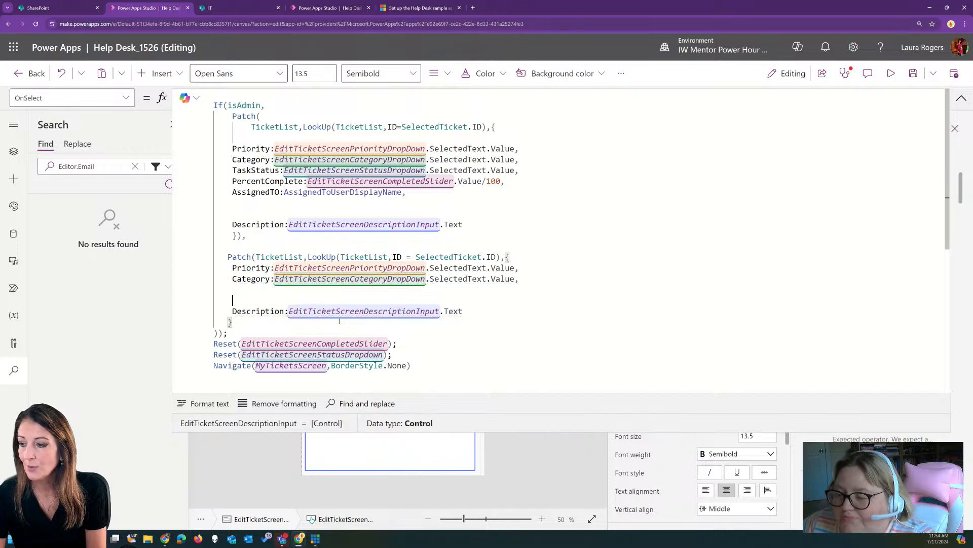
left_click(204, 403)
left_click(538, 160)
scroll(537, 159, "down", 5)
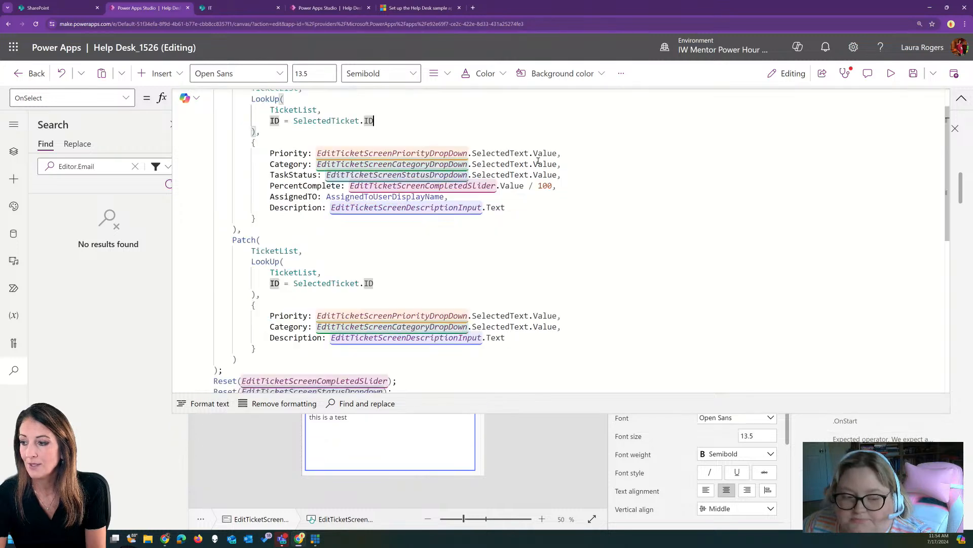
scroll(536, 158, "up", 5)
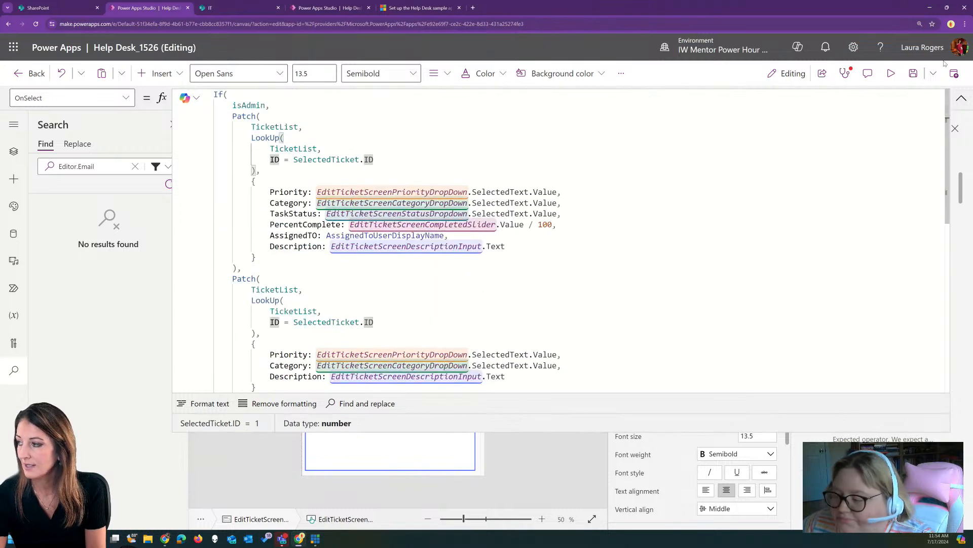
left_click(962, 98)
left_click(808, 129)
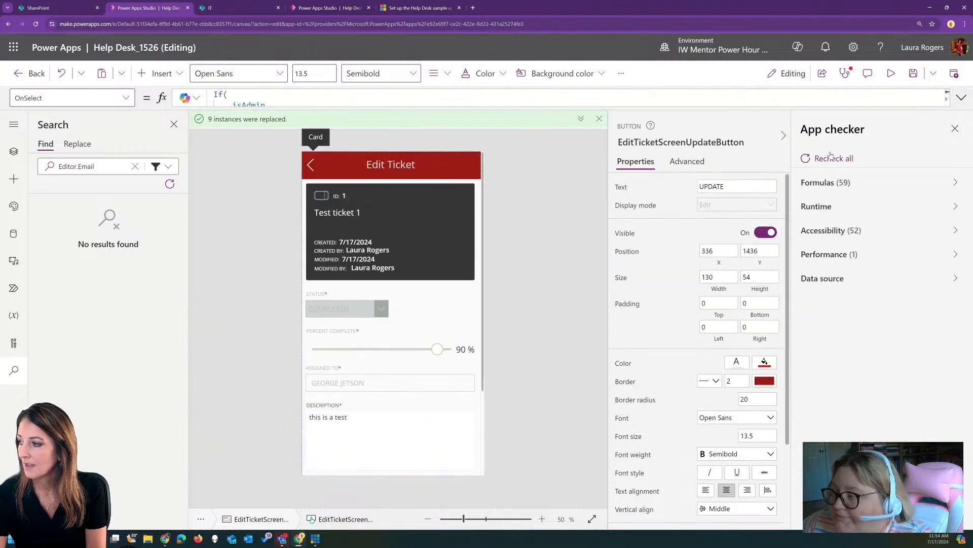
Review the App OnStart formula errors and the single delegation warning in App checker
left_click(862, 183)
left_click(882, 238)
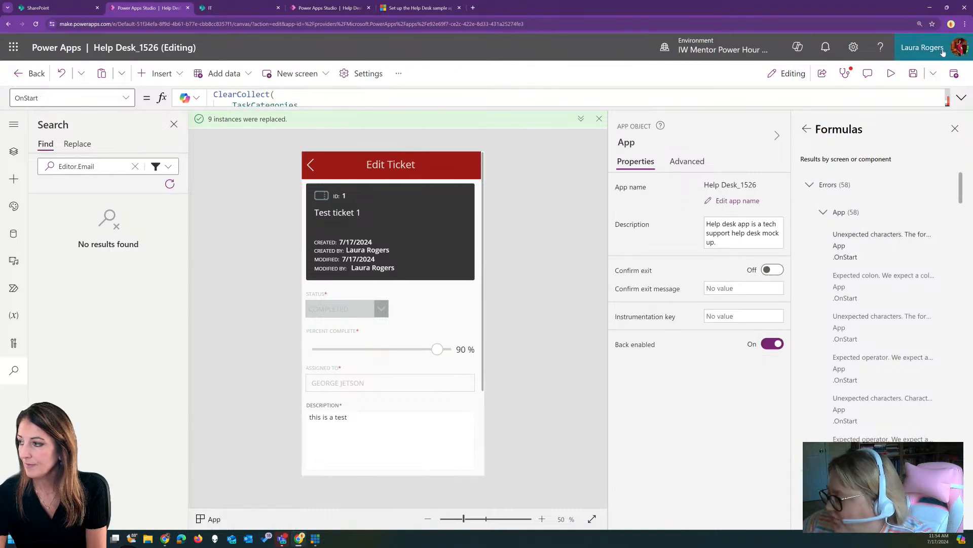
left_click(962, 98)
scroll(330, 153, "down", 8)
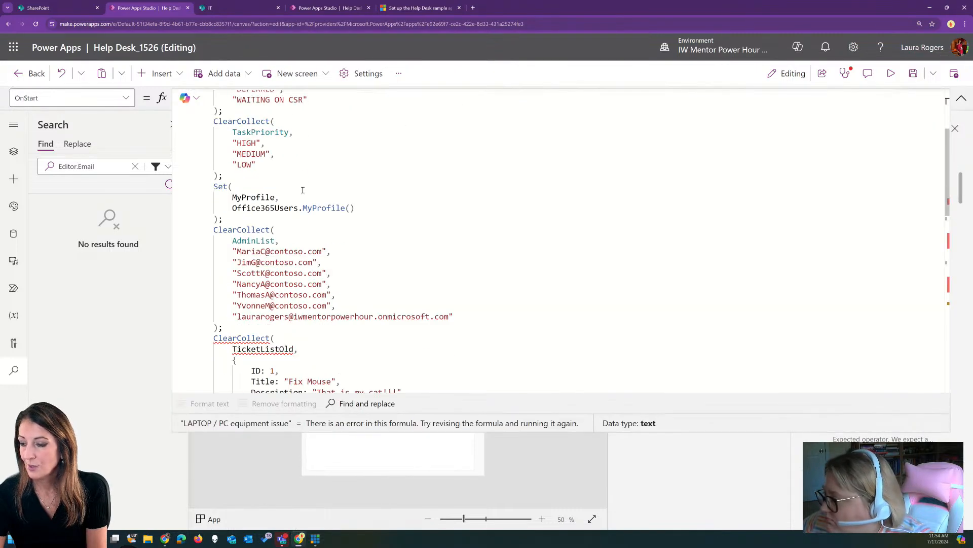
left_click(962, 97)
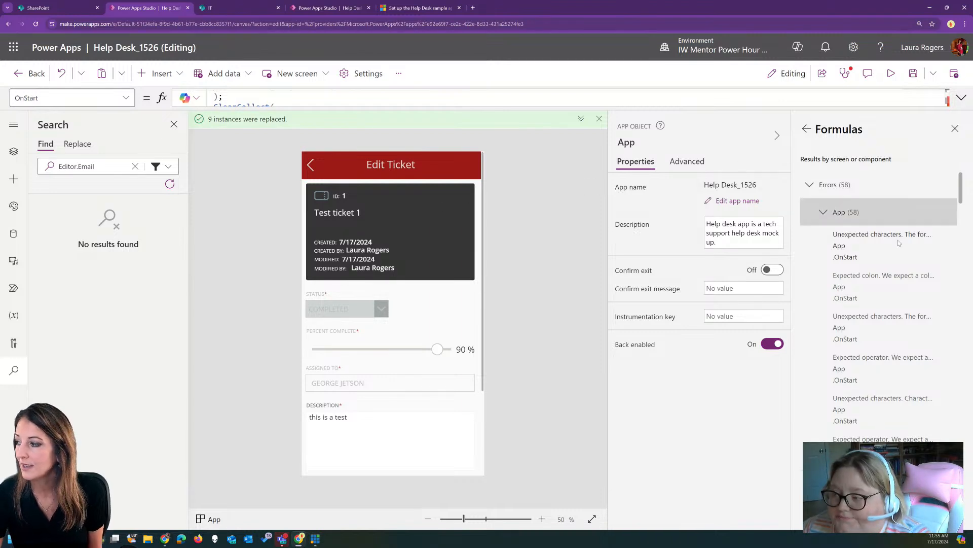
left_click(832, 185)
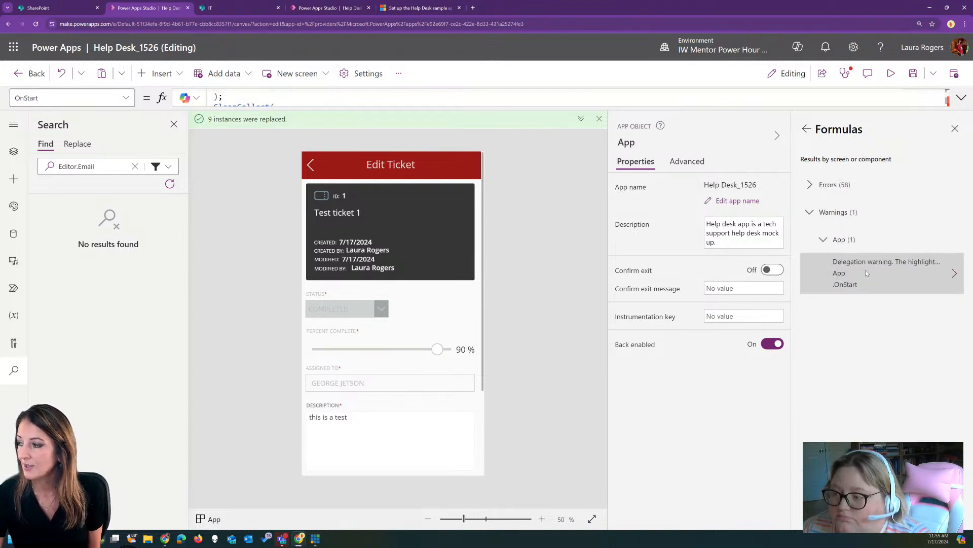
left_click(807, 130)
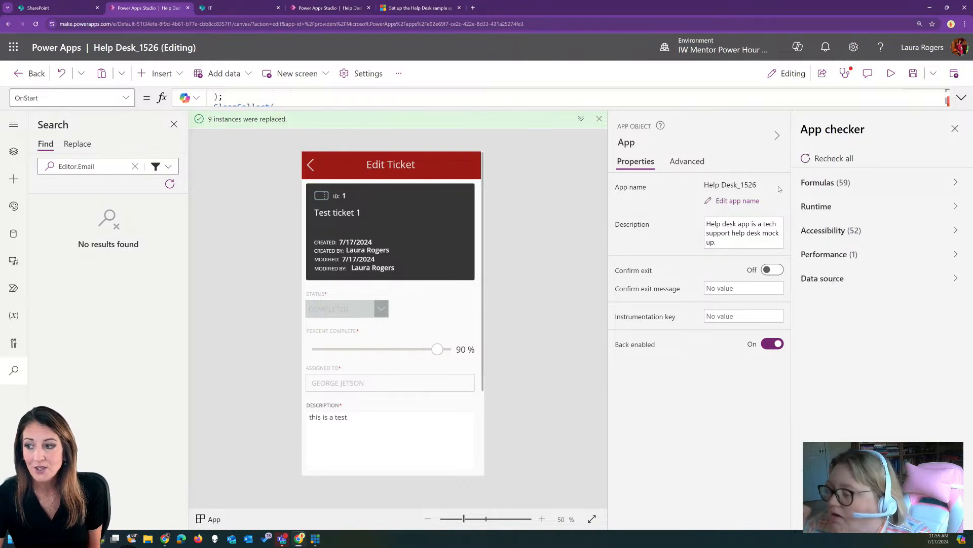
left_click(891, 73)
In preview, log in as Help Desk User and open the Create Ticket screen
left_click(378, 110)
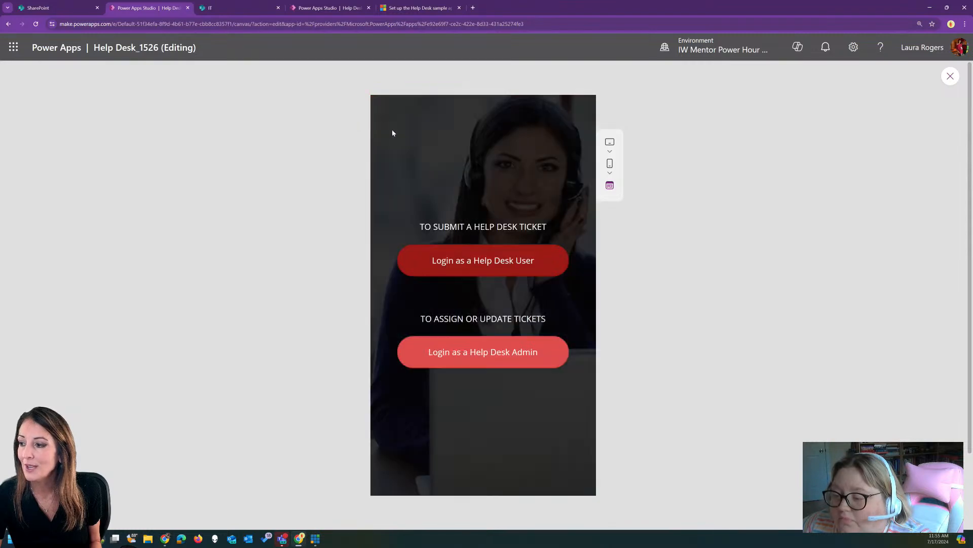
left_click(478, 253)
left_click(578, 114)
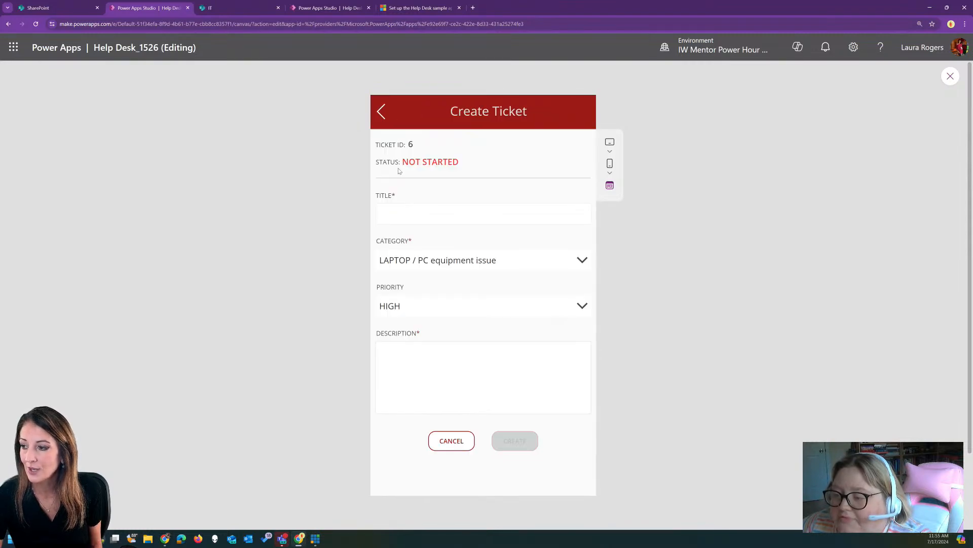
left_click(951, 76)
Review the Create button's Patch mappings: Title, Priority, TaskStatus, PercentComplete, AssignedTO, Description
left_click(415, 432)
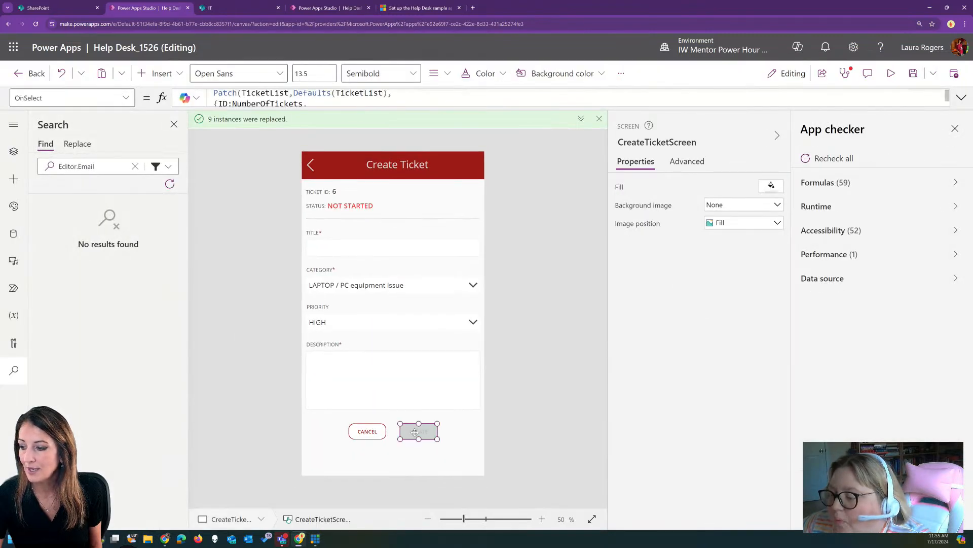
left_click(961, 98)
left_click(364, 125)
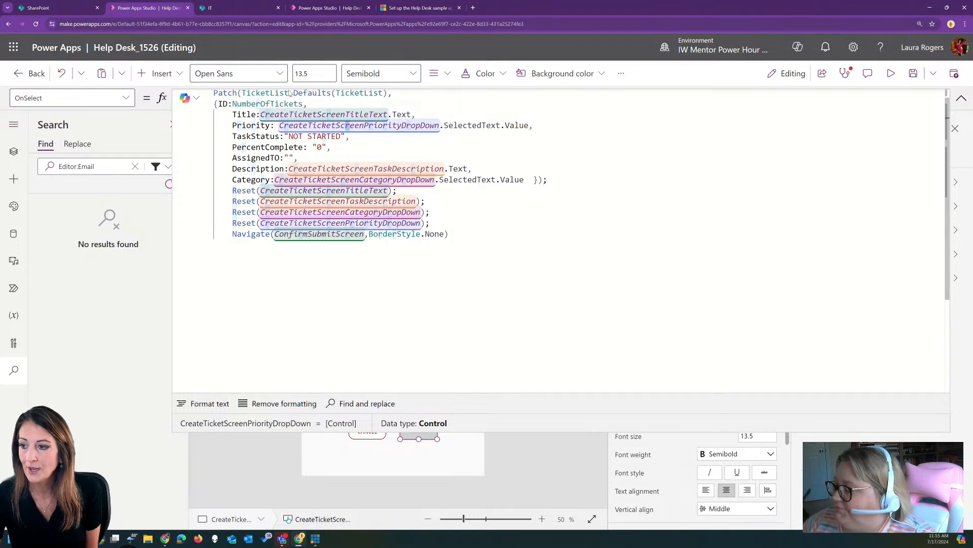
left_click(333, 147)
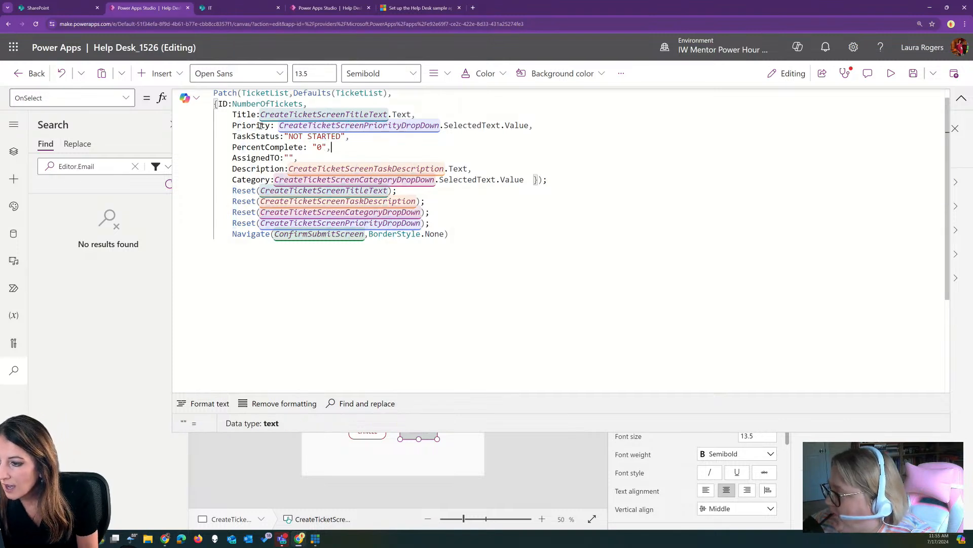
left_click(245, 115)
left_click(246, 126)
left_click(248, 137)
left_click(249, 147)
left_click(247, 158)
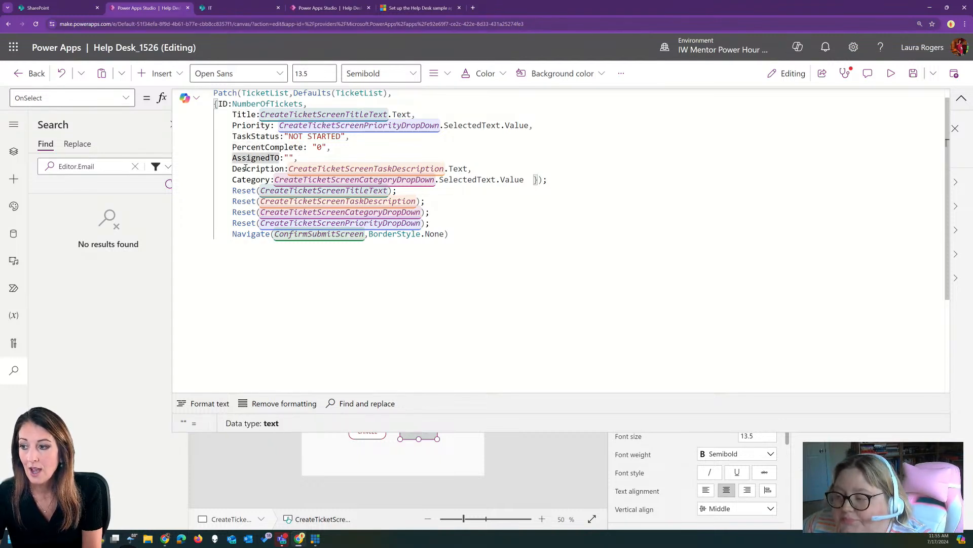
left_click(246, 168)
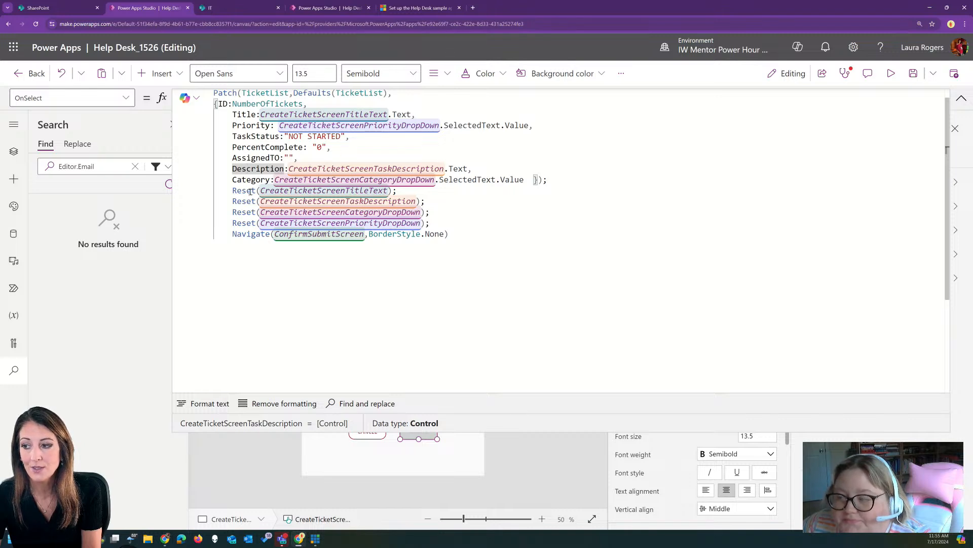
left_click(962, 98)
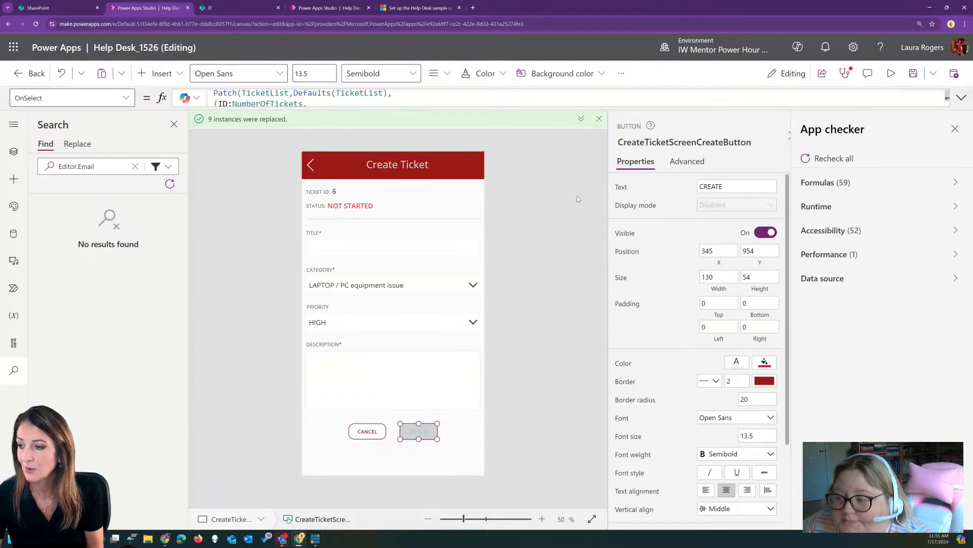
left_click(890, 74)
Submit ticket 'Test from app' as LAPTOP / PC software issue, MEDIUM priority, description 'test from app'
left_click(431, 214)
type("Test from app")
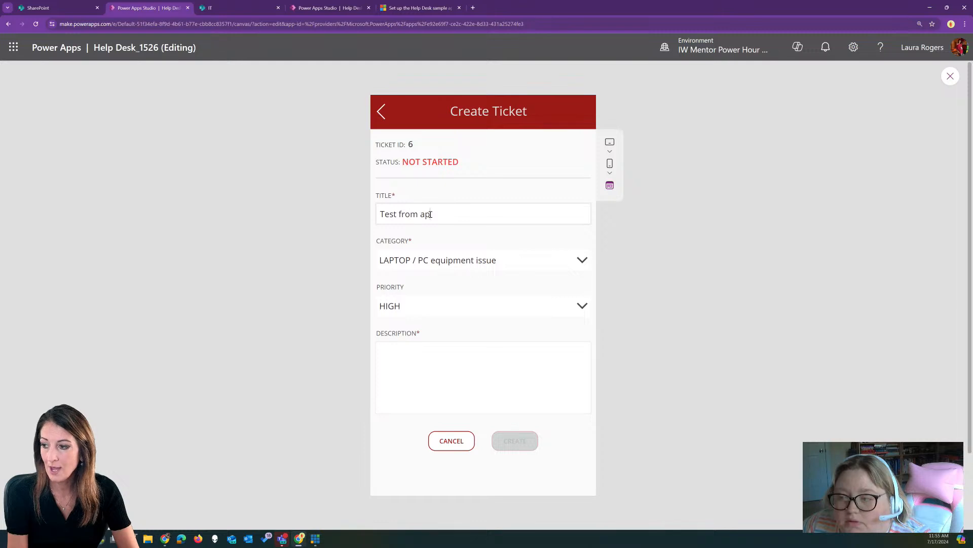
left_click(461, 259)
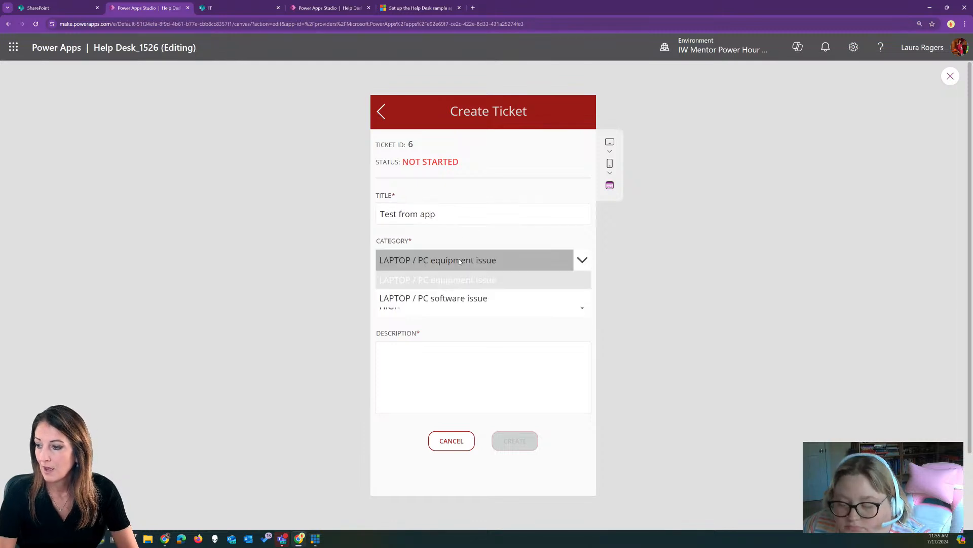
left_click(446, 296)
left_click(445, 310)
left_click(428, 344)
left_click(427, 362)
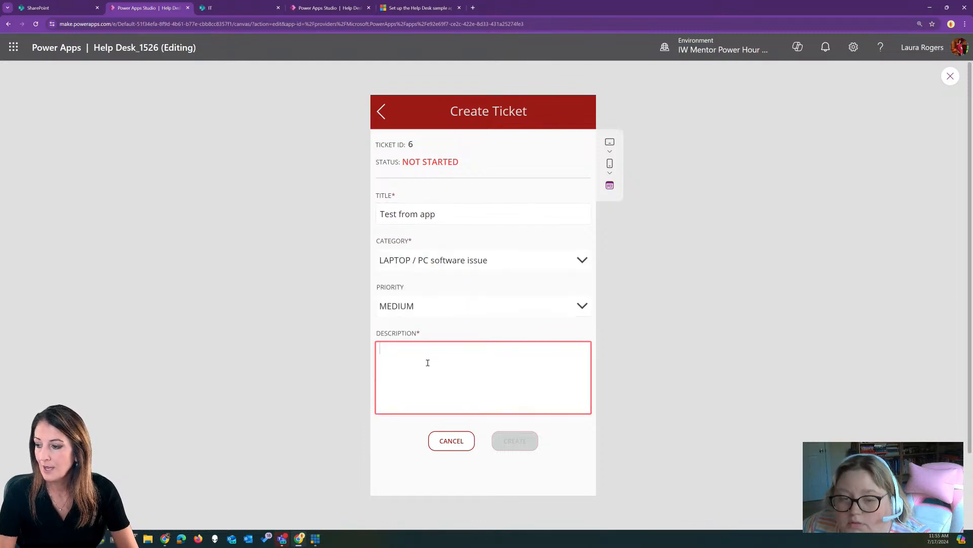
type("test from app")
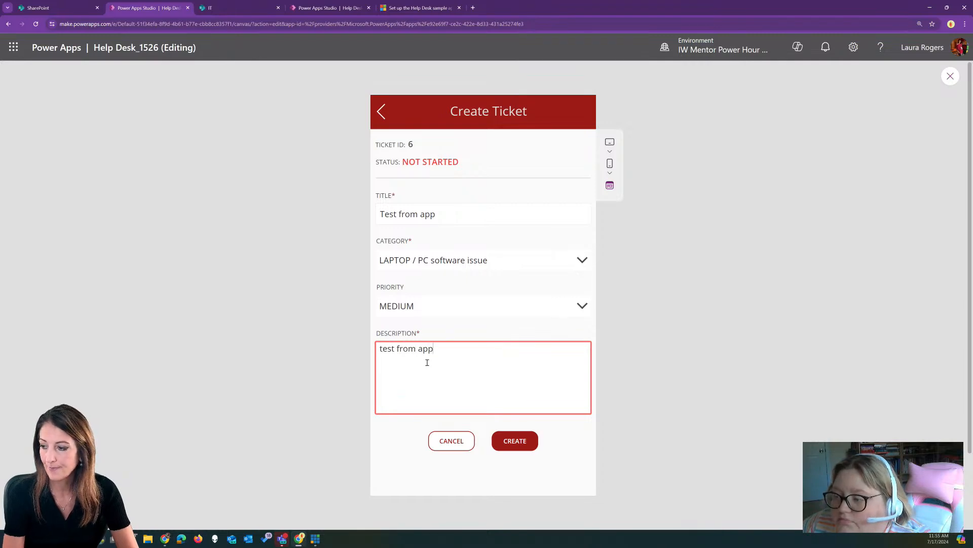
left_click(524, 447)
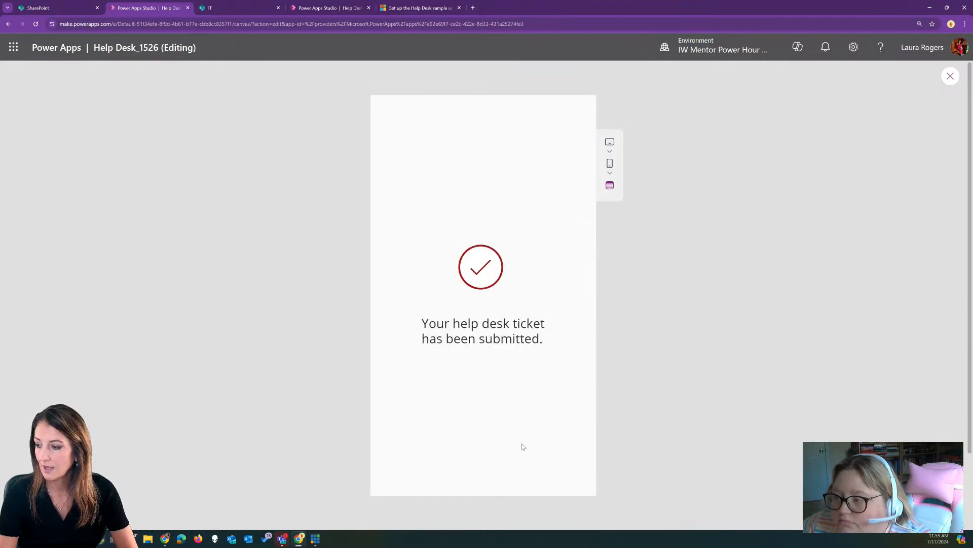
left_click(252, 5)
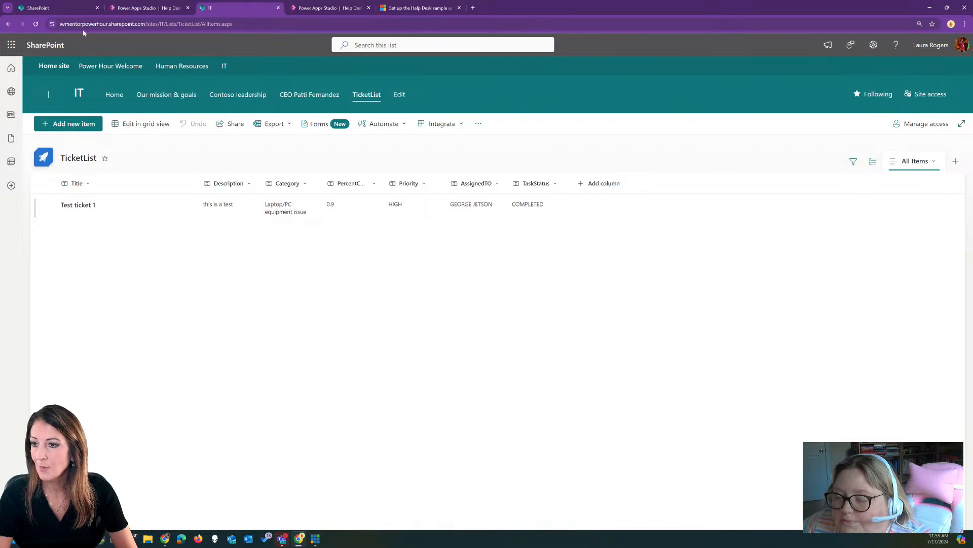
left_click(36, 24)
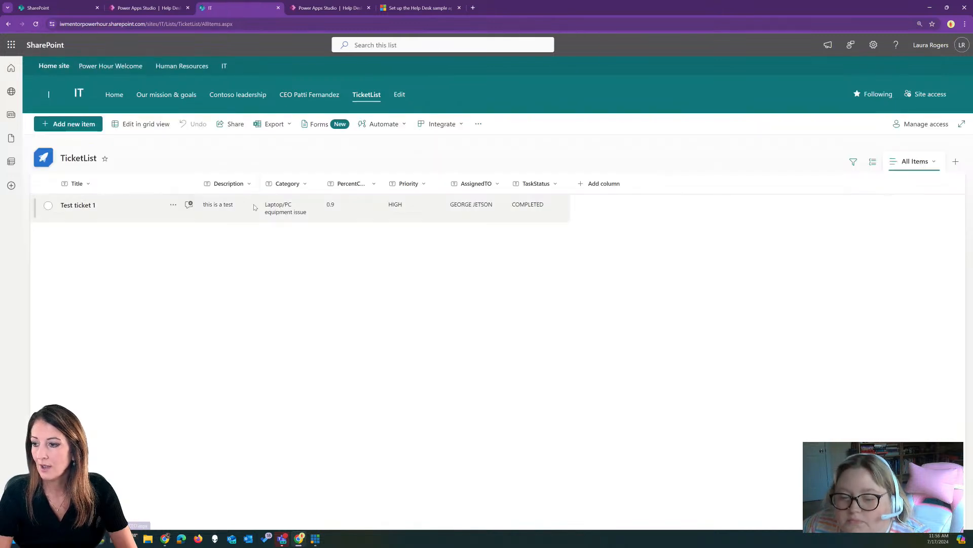
left_click(36, 24)
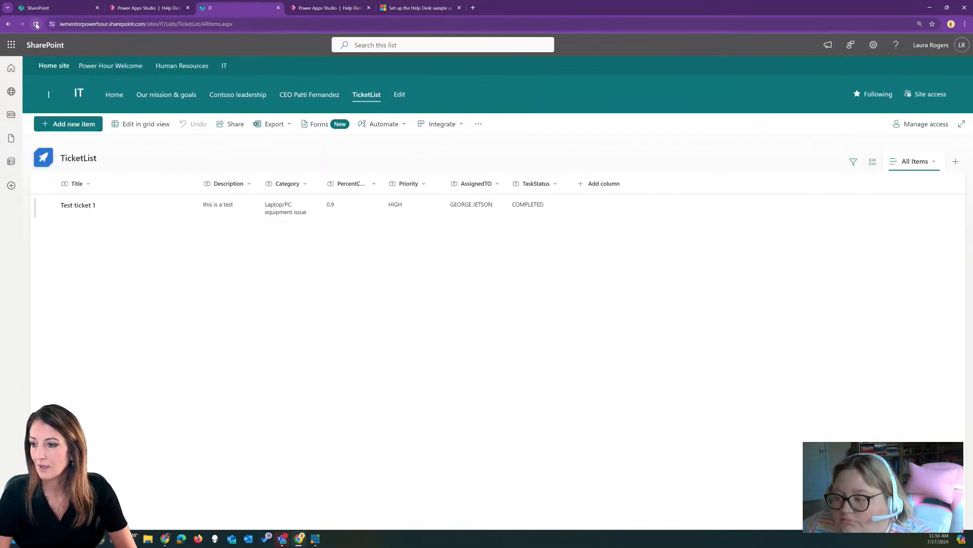
left_click(136, 5)
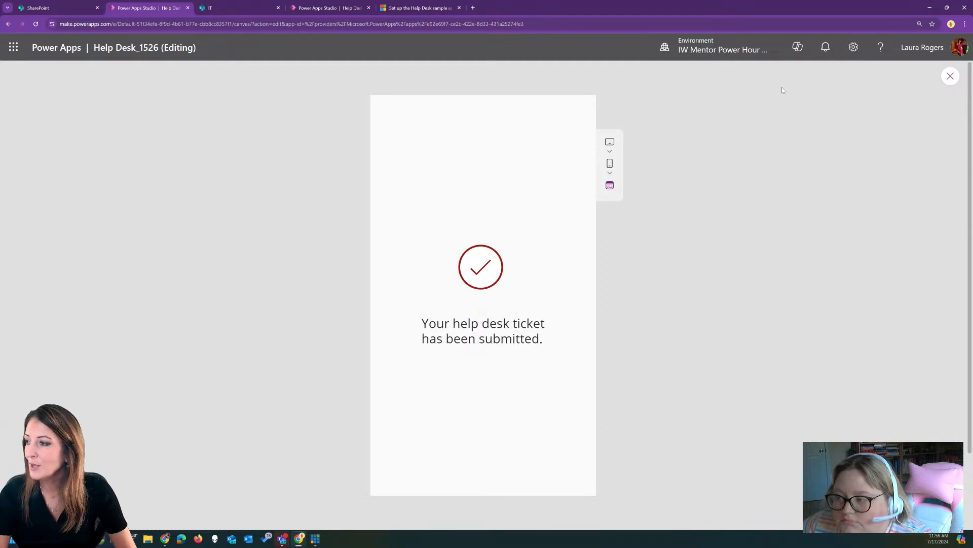
Exit preview to the ConfirmSubmitScreen editor and close the App checker pane
left_click(950, 76)
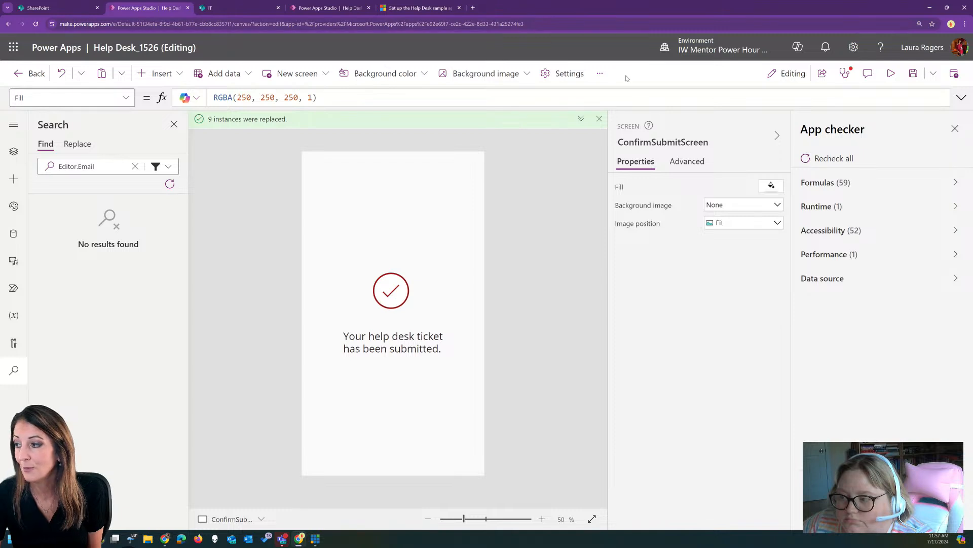
left_click(845, 73)
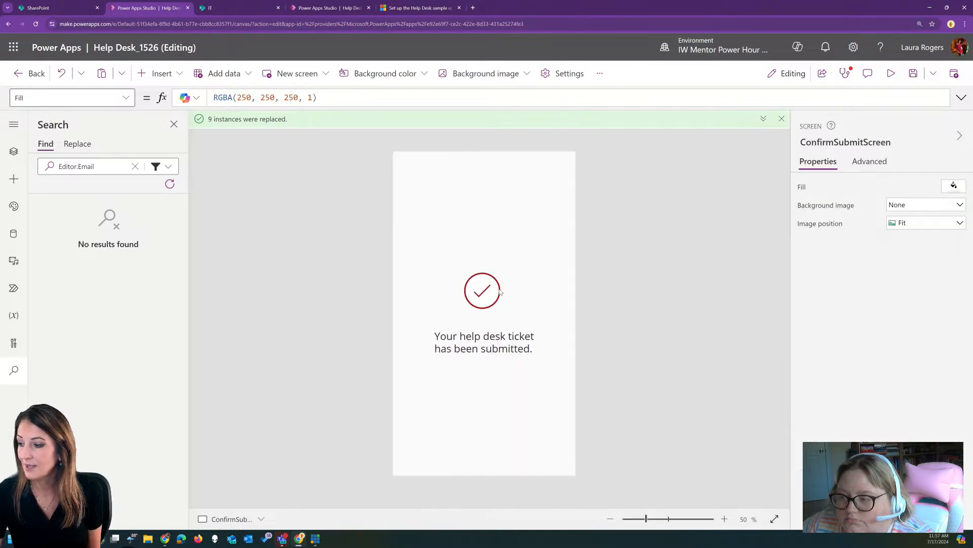